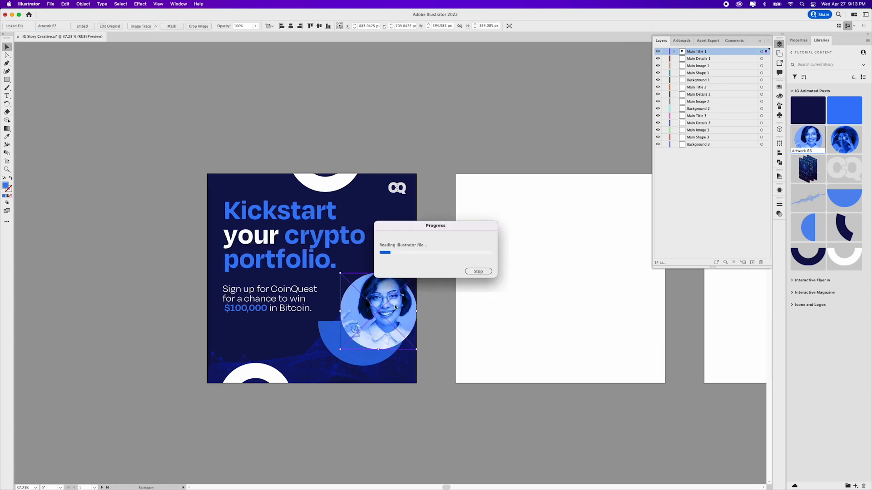
{"action": "left_click_drag", "start_coordinate": [398, 302], "coordinate": [386, 316]}
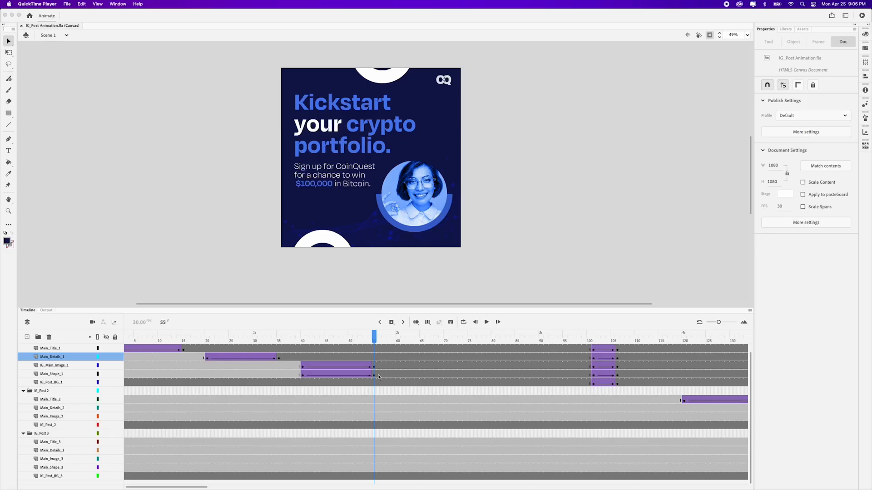
{"action": "left_click", "coordinate": [375, 343]}
{"action": "left_click_drag", "start_coordinate": [375, 343], "coordinate": [312, 344]}
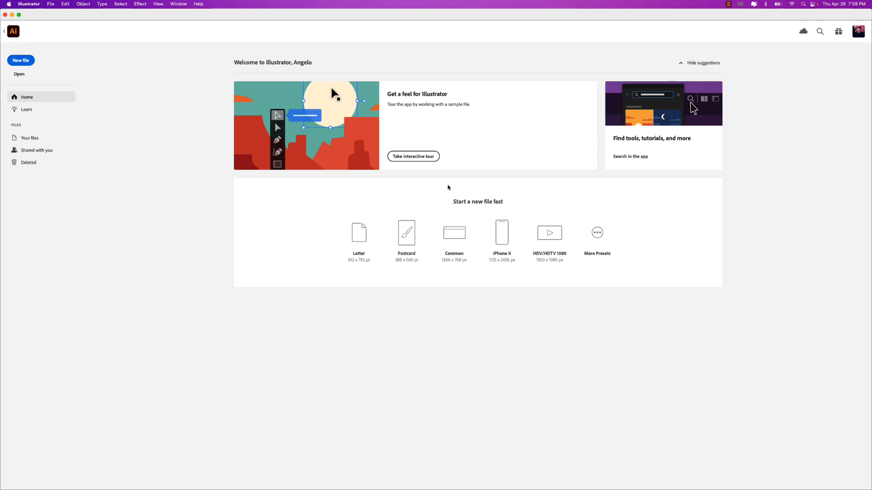
{"action": "left_click", "coordinate": [24, 61]}
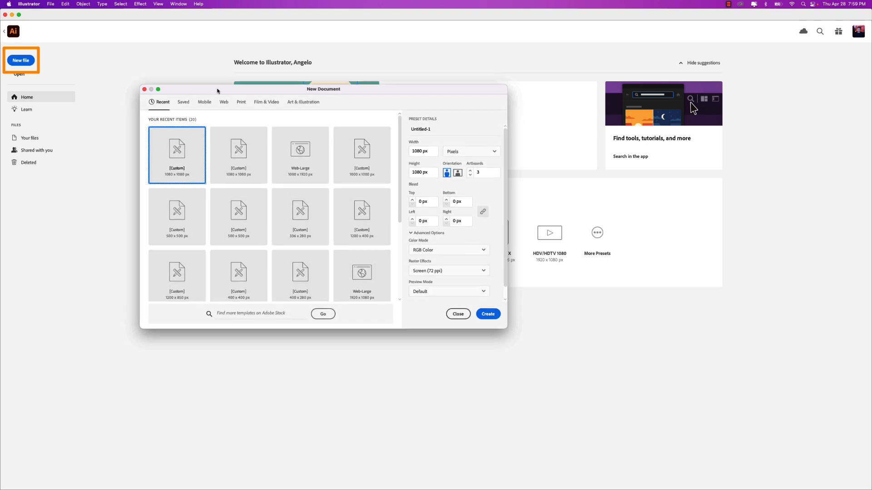
{"action": "left_click", "coordinate": [431, 155]}
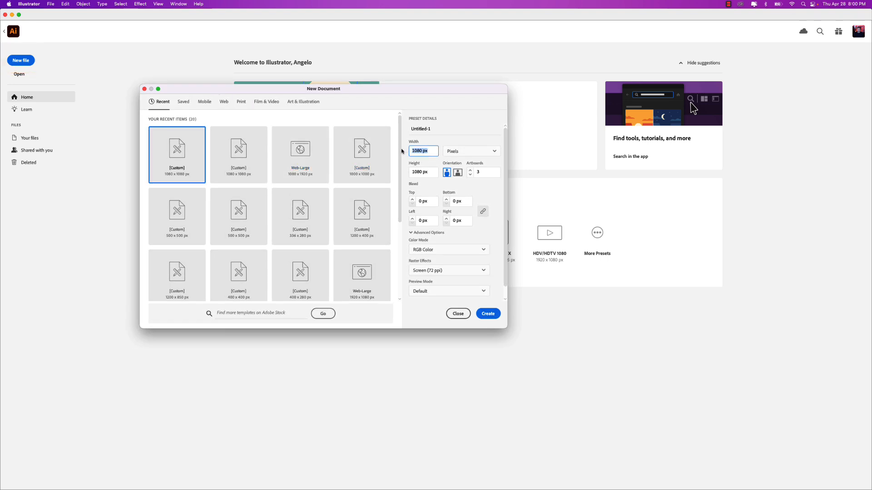
{"action": "left_click", "coordinate": [407, 172]}
{"action": "left_click", "coordinate": [413, 151]}
{"action": "left_click", "coordinate": [470, 176]}
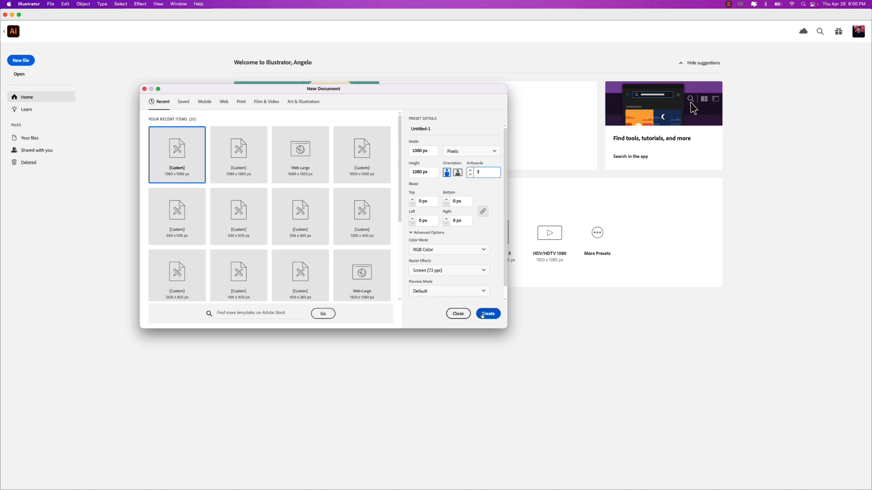
{"action": "left_click", "coordinate": [458, 314]}
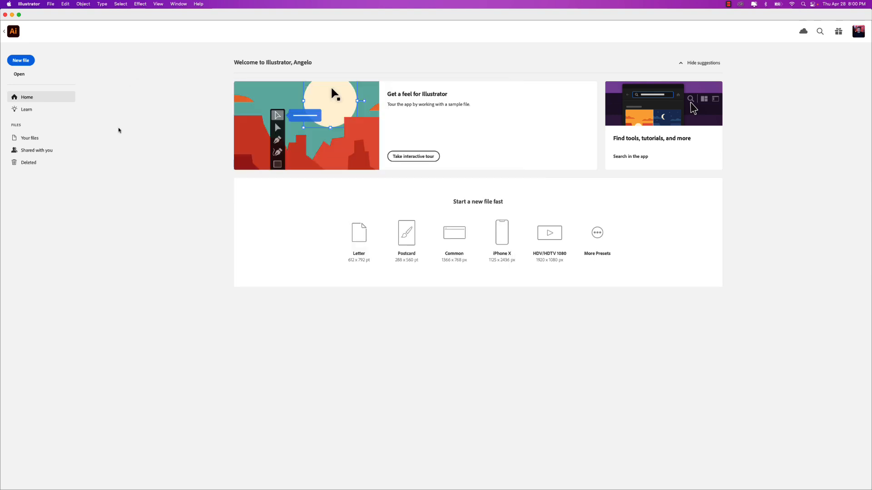
Return to the open IG Story Creative document and make its Background 1 layer active
{"action": "left_click", "coordinate": [4, 32]}
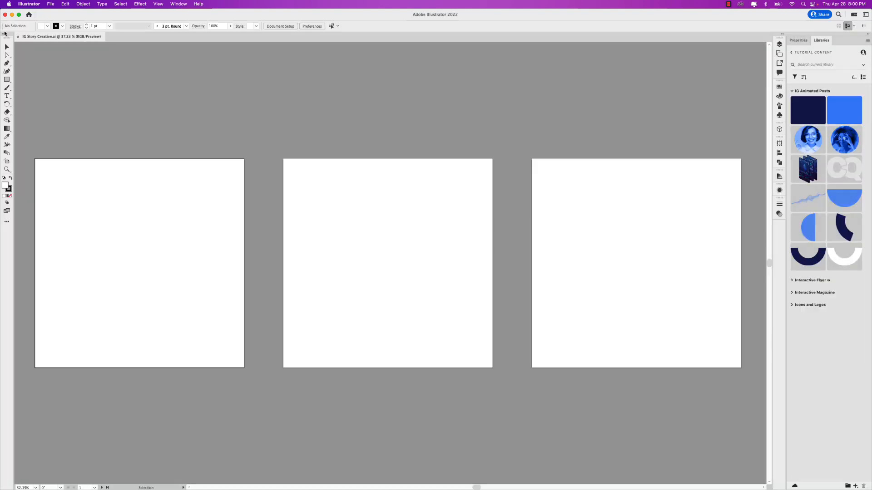
{"action": "left_click", "coordinate": [778, 45]}
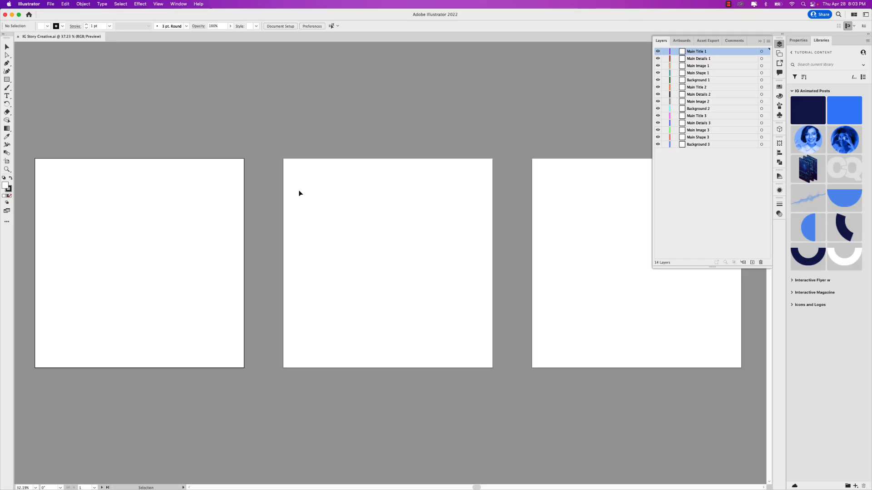
{"action": "left_click", "coordinate": [699, 81]}
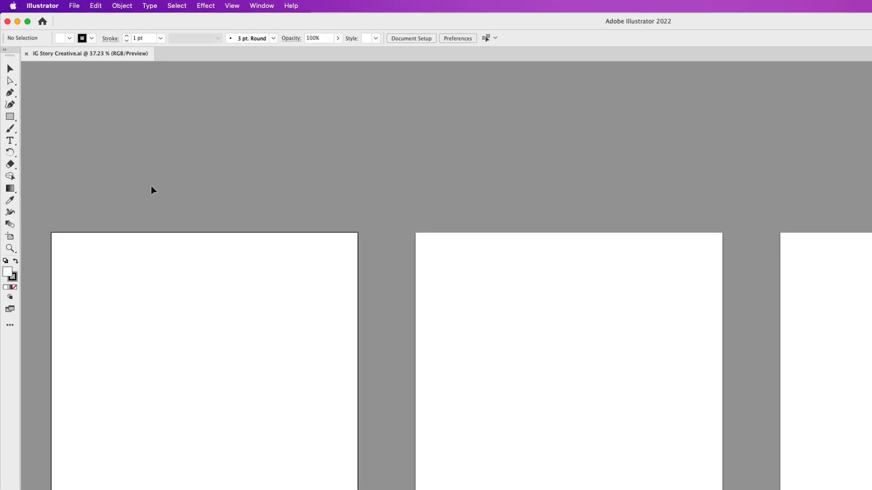
Create a 1080 by 1080 px rectangle on the Background 1 layer
{"action": "left_click", "coordinate": [10, 116]}
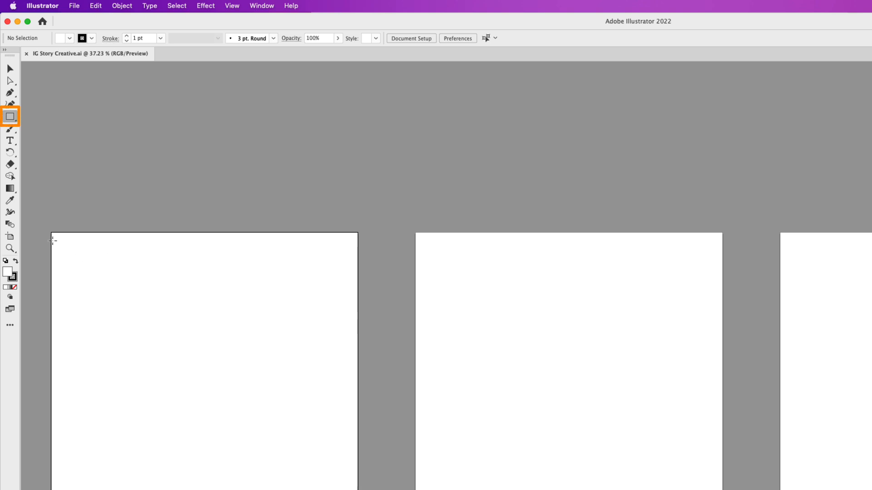
{"action": "left_click_drag", "start_coordinate": [52, 233], "coordinate": [144, 352]}
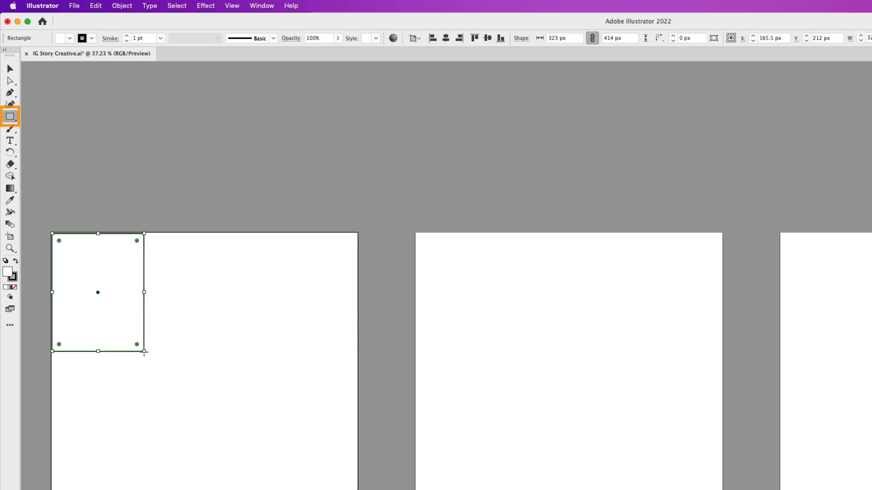
{"action": "key", "text": "super+z"}
{"action": "left_click", "coordinate": [220, 320]}
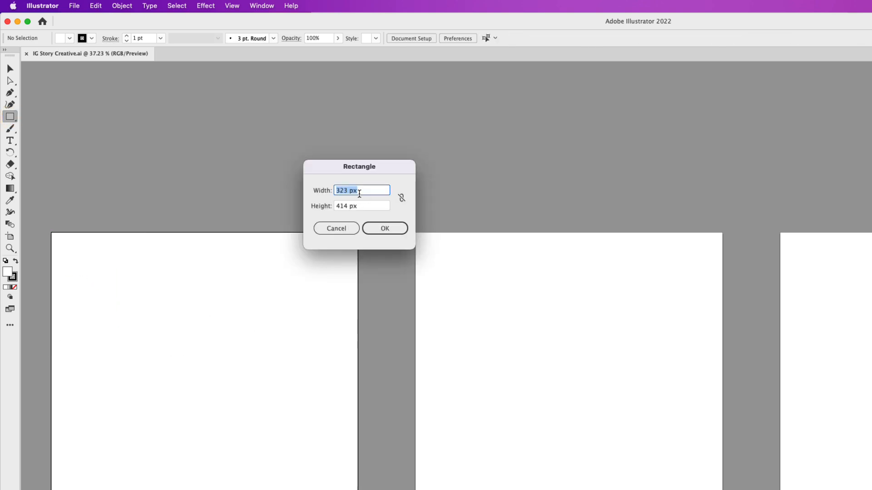
{"action": "type", "text": "1080"}
{"action": "key", "text": "Tab"}
{"action": "type", "text": "1080"}
{"action": "key", "text": "Return"}
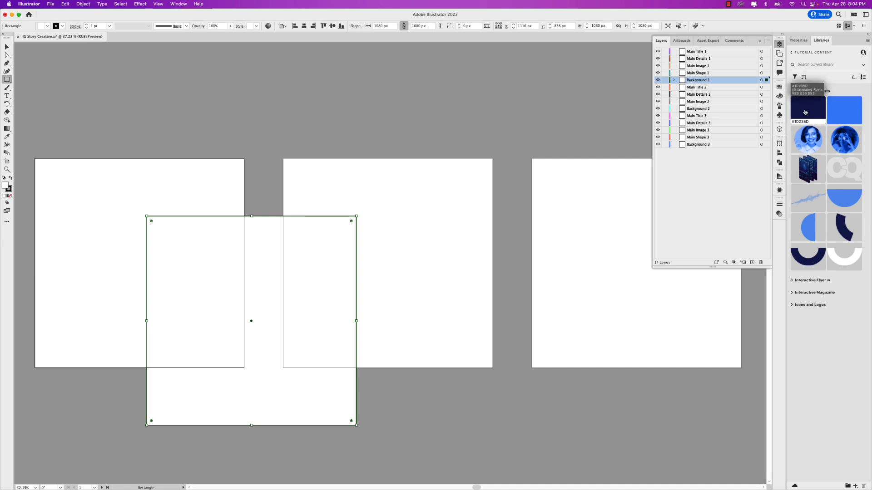
Fill the rectangle with the library's dark navy colour #1D235D and remove its stroke
{"action": "left_click", "coordinate": [805, 112]}
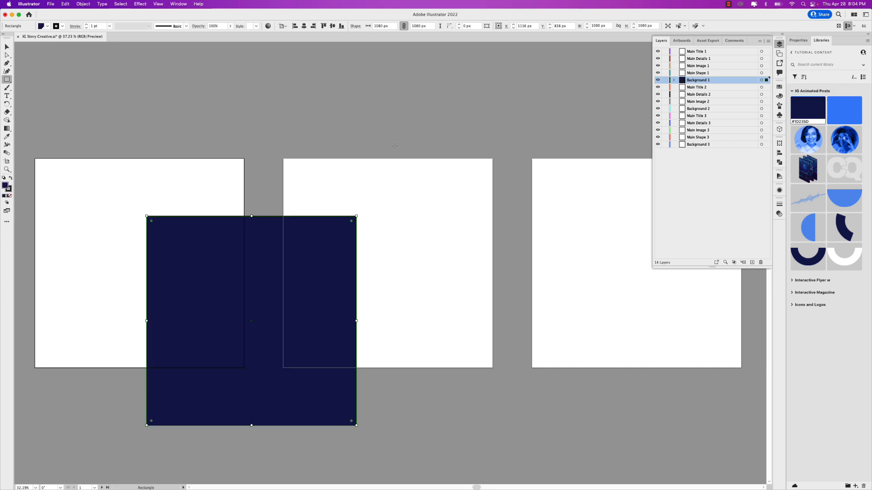
{"action": "left_click", "coordinate": [9, 190]}
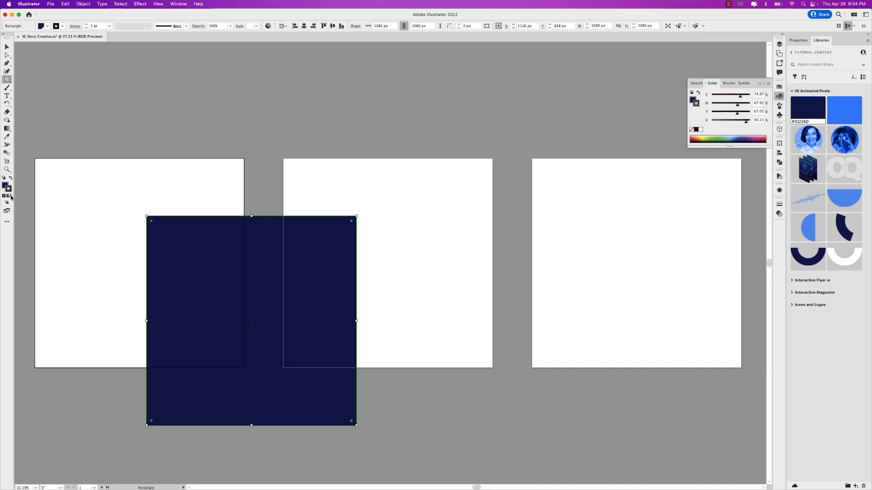
{"action": "left_click", "coordinate": [11, 197]}
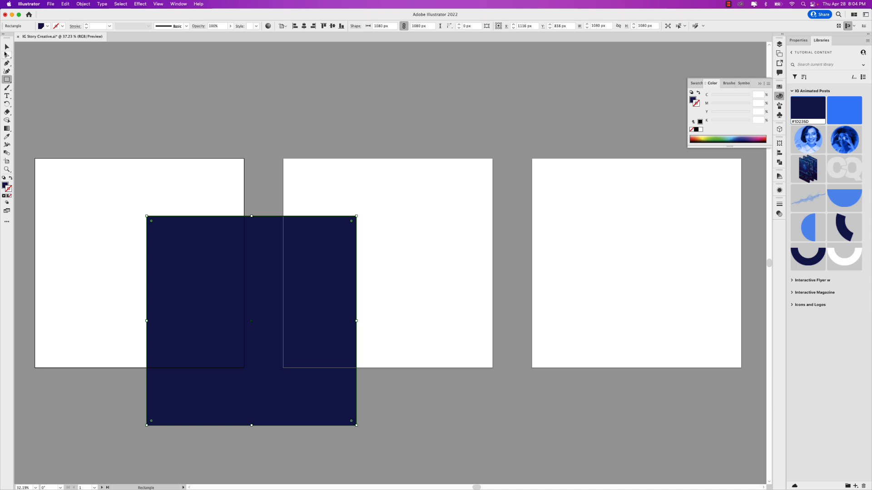
Move the navy square onto the first artboard and centre it horizontally and vertically
{"action": "left_click", "coordinate": [7, 47]}
{"action": "left_click_drag", "start_coordinate": [191, 248], "coordinate": [85, 196]}
{"action": "left_click_drag", "start_coordinate": [134, 209], "coordinate": [126, 200]}
{"action": "left_click", "coordinate": [304, 26]}
{"action": "left_click", "coordinate": [333, 26]}
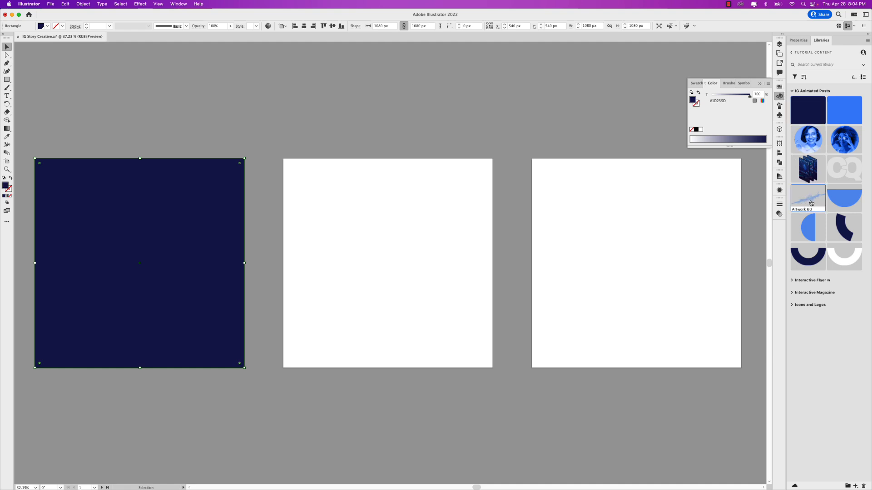
Place and embed the library's wave network graphic, Artwork 60, across the lower part of the navy square
{"action": "left_click_drag", "start_coordinate": [811, 202], "coordinate": [259, 123]}
{"action": "left_click_drag", "start_coordinate": [175, 125], "coordinate": [159, 135]}
{"action": "left_click_drag", "start_coordinate": [480, 268], "coordinate": [339, 296]}
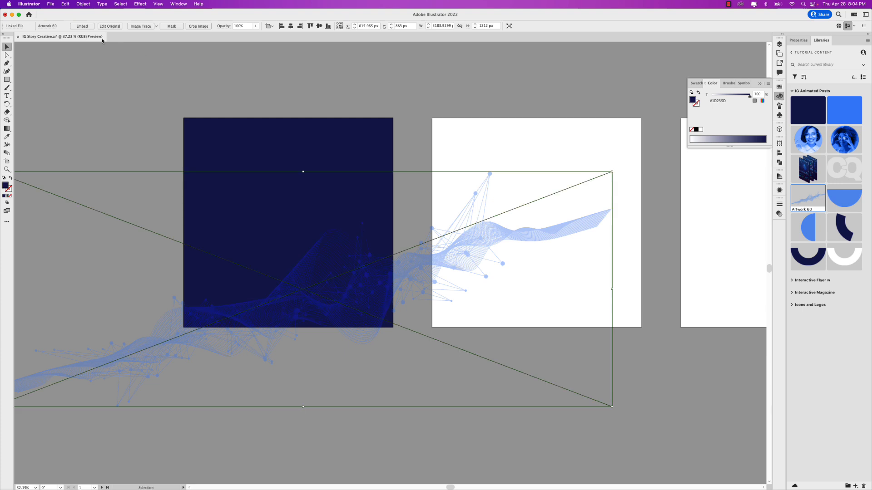
{"action": "left_click", "coordinate": [86, 29]}
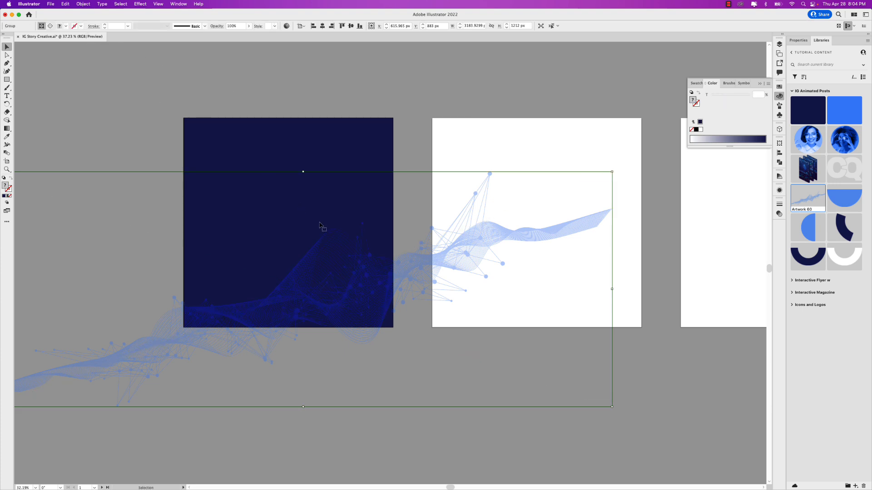
{"action": "left_click_drag", "start_coordinate": [343, 259], "coordinate": [345, 255]}
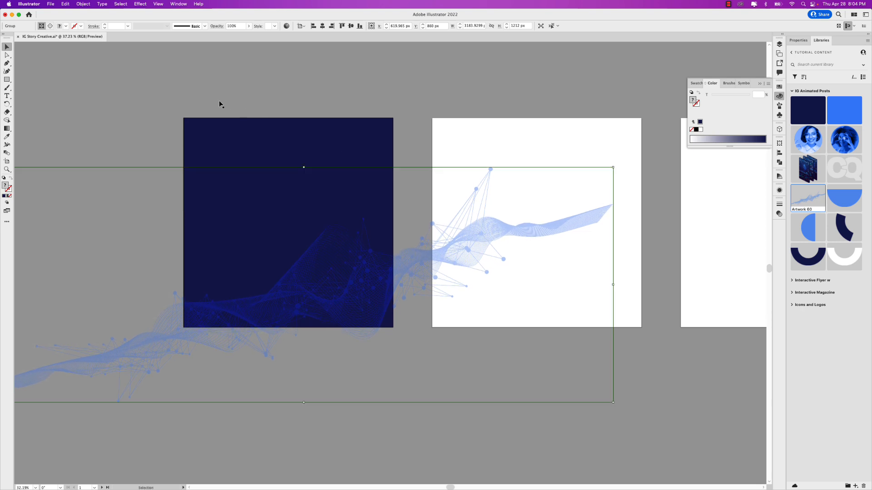
Copy the navy square and paste the duplicate in place in front of the wave graphic
{"action": "left_click", "coordinate": [241, 139]}
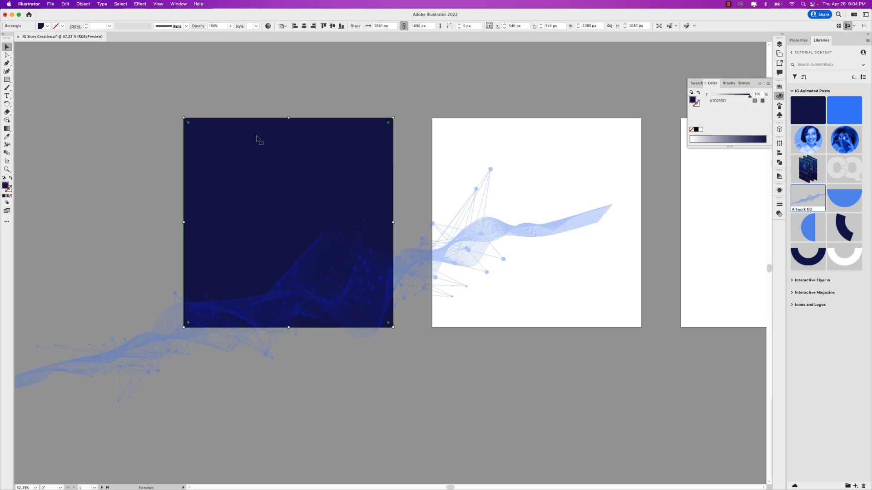
{"action": "key", "text": "a"}
{"action": "key", "text": "v"}
{"action": "key", "text": "super"}
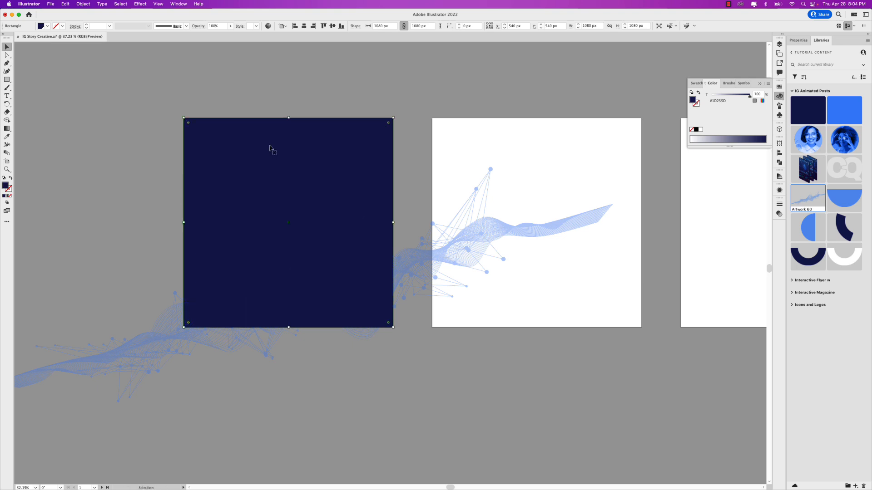
Select both navy squares and the wave graphic and make a clipping mask from the front square
{"action": "left_click_drag", "start_coordinate": [278, 223], "coordinate": [339, 316]}
{"action": "left_click_drag", "start_coordinate": [389, 375], "coordinate": [389, 377]}
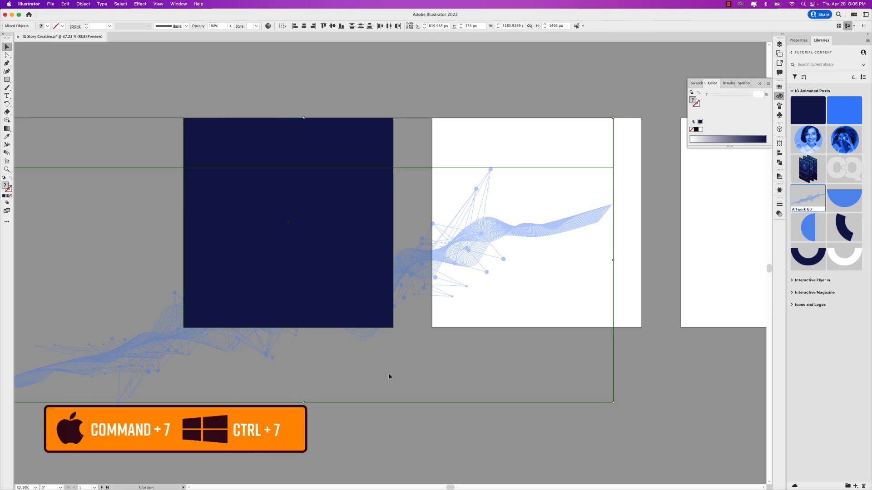
{"action": "key", "text": "super+7"}
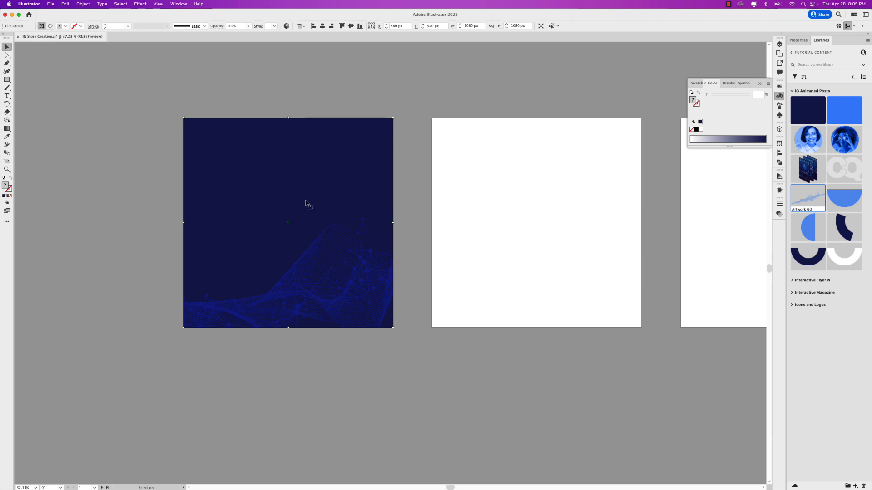
{"action": "key", "text": "super+alt+7"}
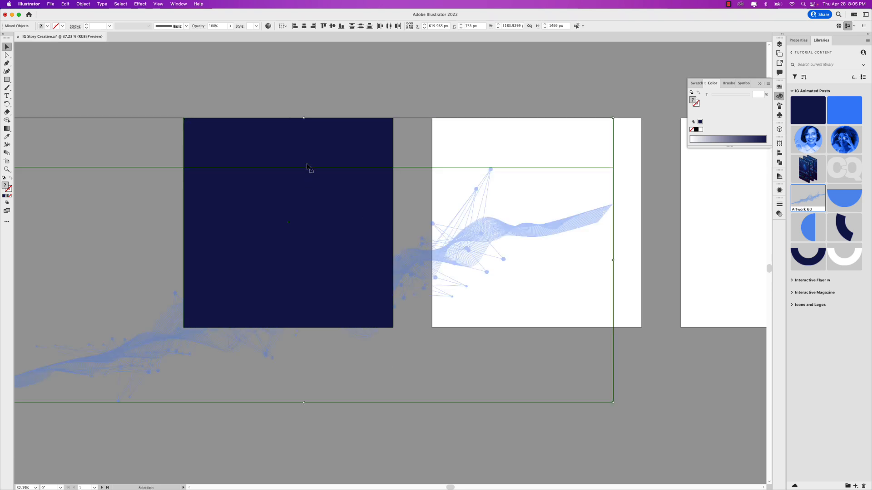
{"action": "right_click", "coordinate": [307, 193]}
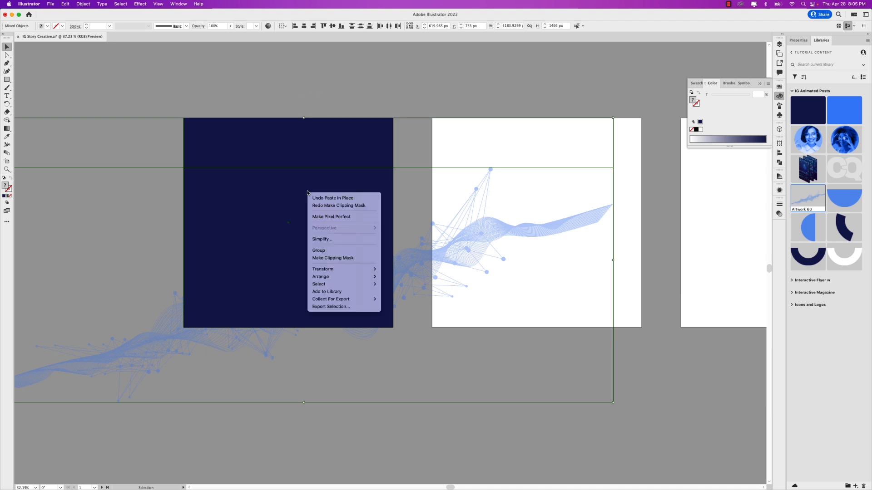
{"action": "left_click", "coordinate": [353, 260]}
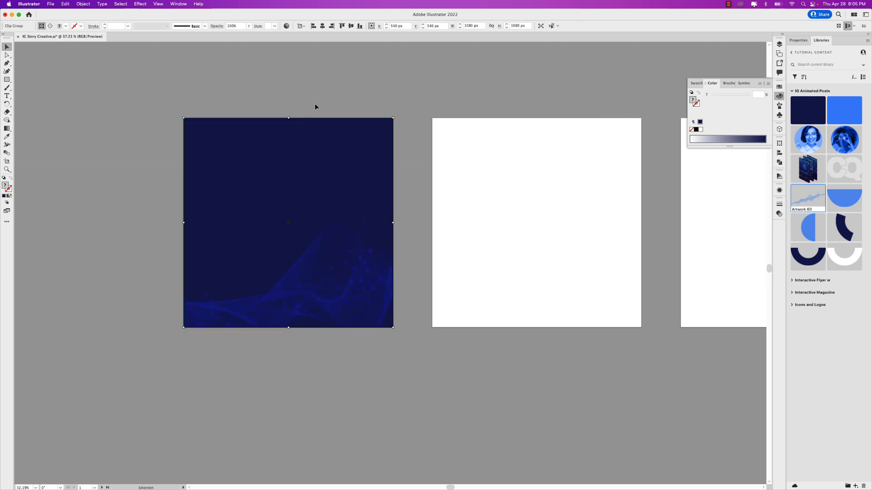
Place and embed the library's CQ logo near the first artboard's upper-right corner, about 140 px wide
{"action": "left_click_drag", "start_coordinate": [828, 172], "coordinate": [355, 144]}
{"action": "left_click", "coordinate": [337, 105]}
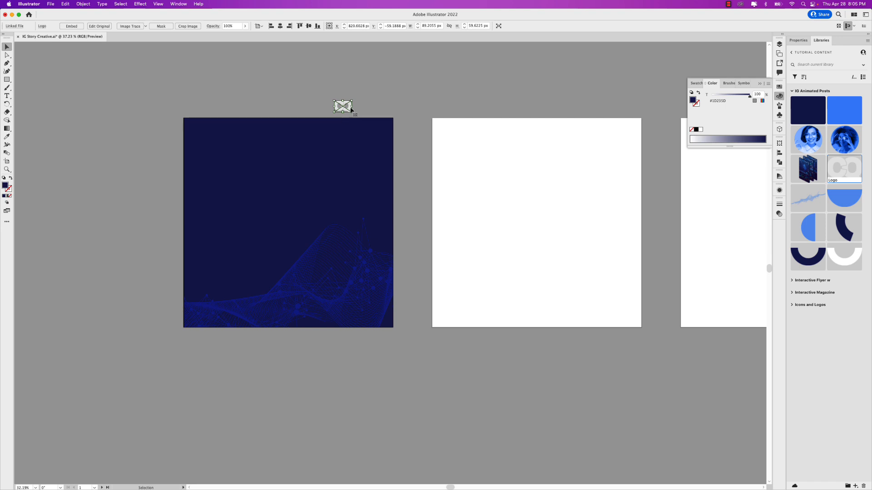
{"action": "left_click", "coordinate": [71, 26]}
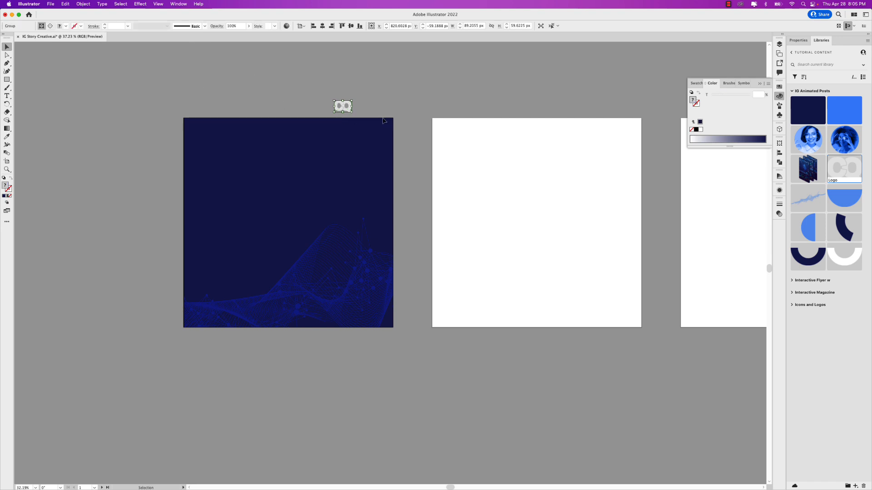
{"action": "left_click_drag", "start_coordinate": [353, 114], "coordinate": [373, 144]}
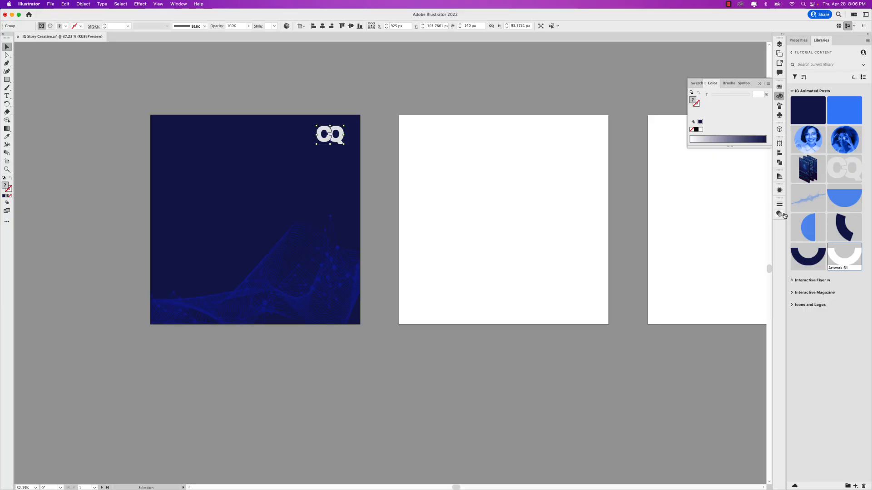
Place the library's white half-ring, Artwork 61, over the first artboard's top edge and embed it
{"action": "left_click_drag", "start_coordinate": [849, 262], "coordinate": [234, 132]}
{"action": "left_click", "coordinate": [188, 82]}
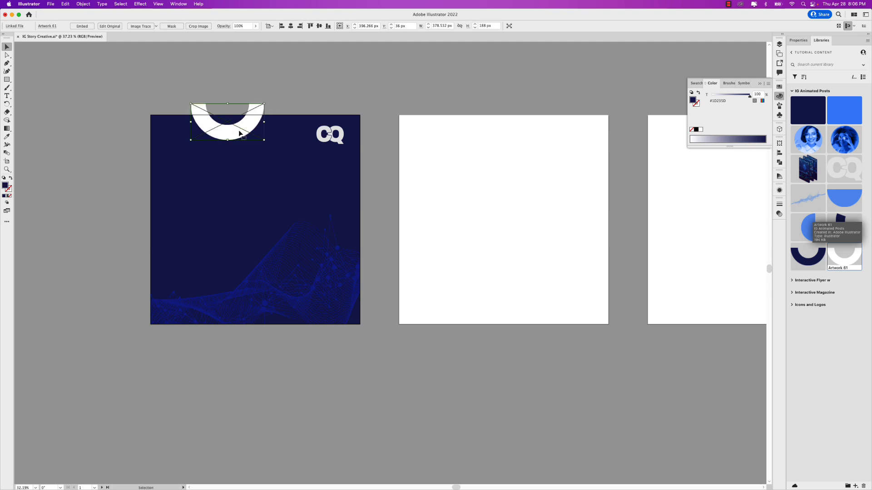
{"action": "left_click", "coordinate": [94, 26]}
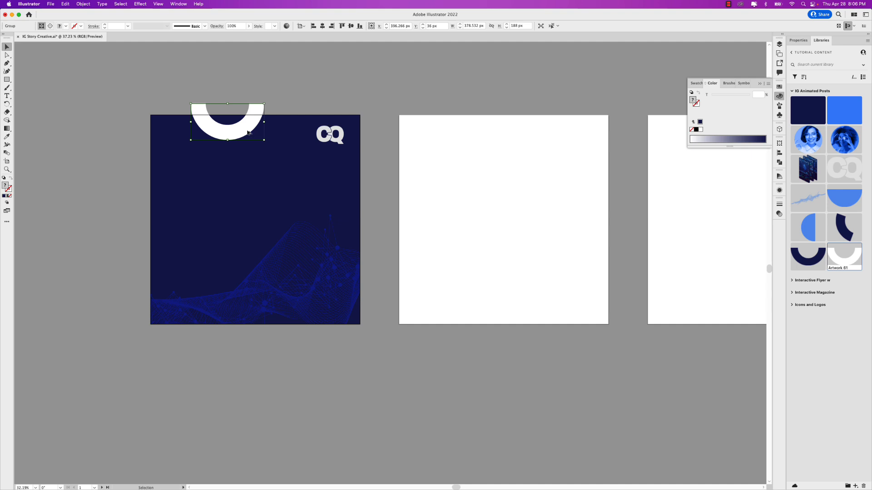
Duplicate the half-ring, rotate the copy 180° onto the artboard's bottom edge, and shift the original half-ring towards the logo
{"action": "left_click_drag", "start_coordinate": [240, 130], "coordinate": [244, 243]}
{"action": "left_click_drag", "start_coordinate": [270, 214], "coordinate": [199, 267]}
{"action": "left_click_drag", "start_coordinate": [250, 227], "coordinate": [223, 316]}
{"action": "left_click_drag", "start_coordinate": [234, 132], "coordinate": [270, 134]}
Move both white Artwork 61 half-rings into the clip group of the Background 1 layer, then deselect and collapse that layer
{"action": "left_click", "coordinate": [223, 313], "text": "shift"}
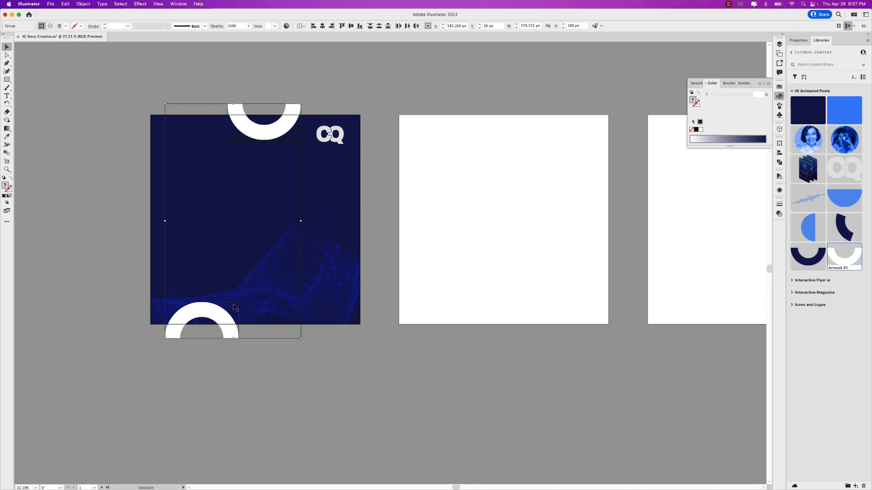
{"action": "left_click", "coordinate": [779, 45]}
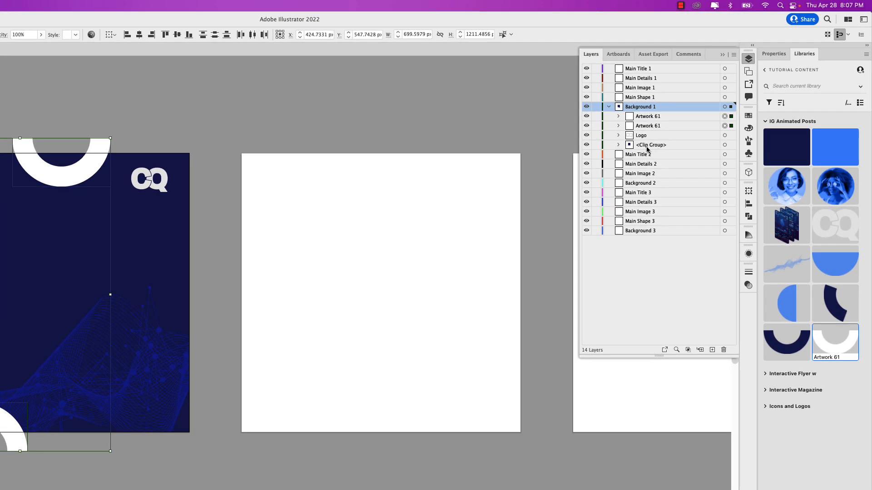
{"action": "left_click", "coordinate": [619, 145]}
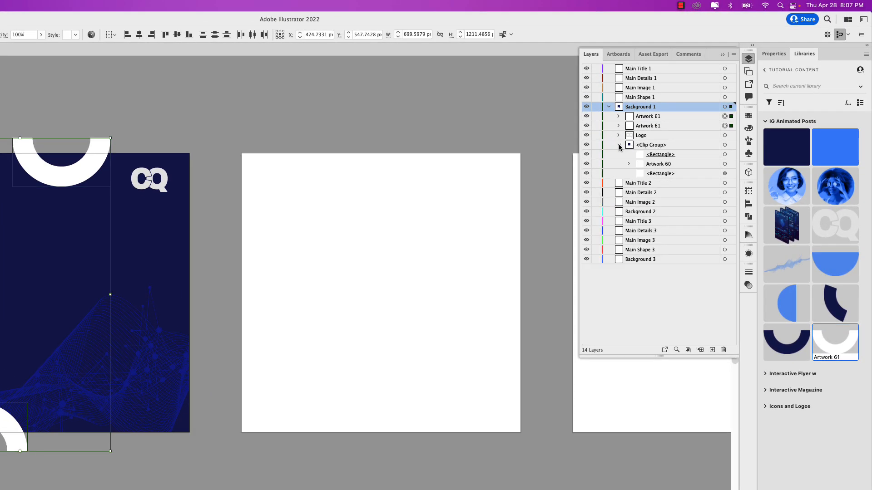
{"action": "left_click", "coordinate": [657, 117]}
{"action": "left_click", "coordinate": [678, 127]}
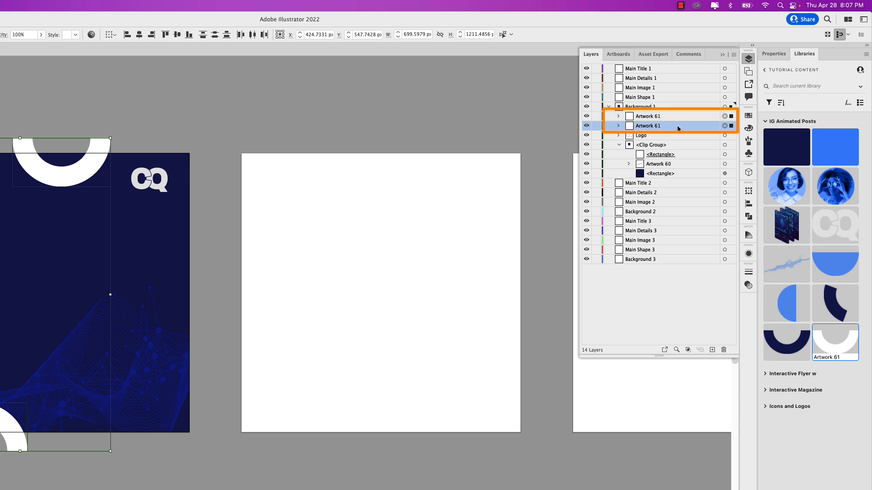
{"action": "left_click", "coordinate": [731, 126], "text": "shift"}
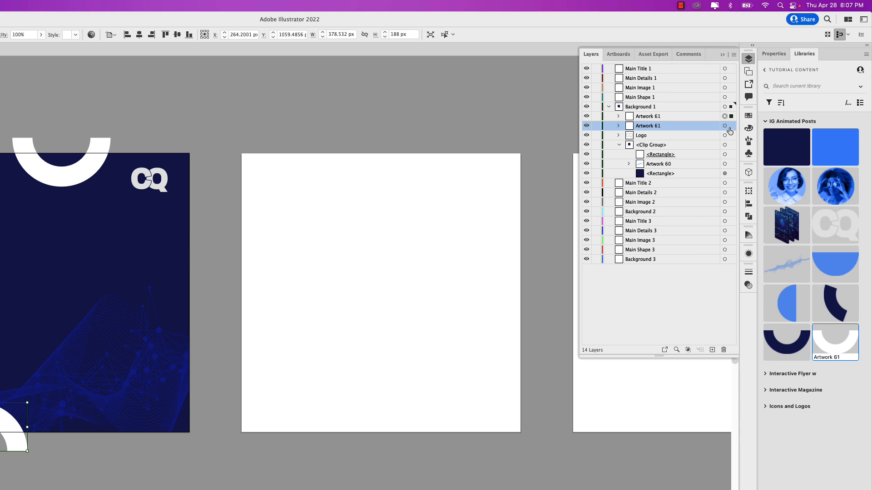
{"action": "left_click", "coordinate": [730, 126], "text": "shift"}
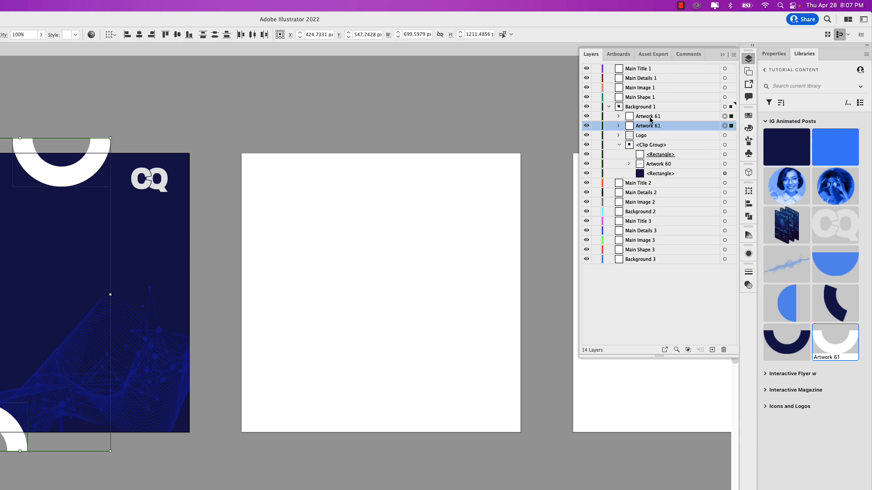
{"action": "left_click", "coordinate": [653, 116]}
{"action": "left_click", "coordinate": [650, 125], "text": "shift"}
{"action": "left_click_drag", "start_coordinate": [653, 117], "coordinate": [652, 148]}
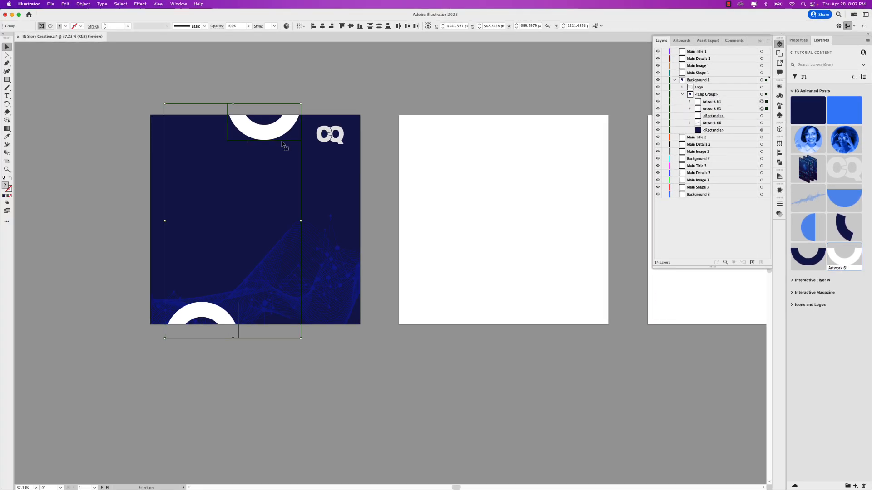
{"action": "left_click", "coordinate": [387, 109]}
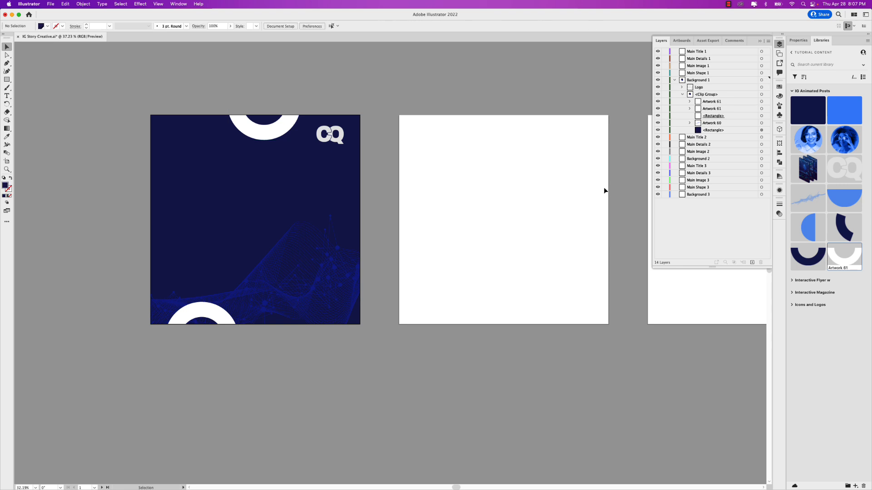
{"action": "left_click", "coordinate": [674, 81]}
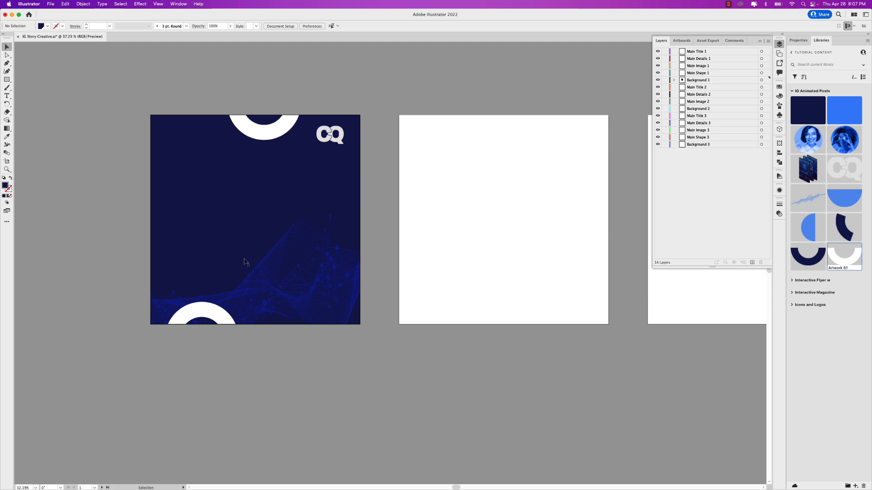
Add placeholder point text on the first artboard in Degular Black and scale it up to about 103 pt
{"action": "left_click", "coordinate": [7, 96]}
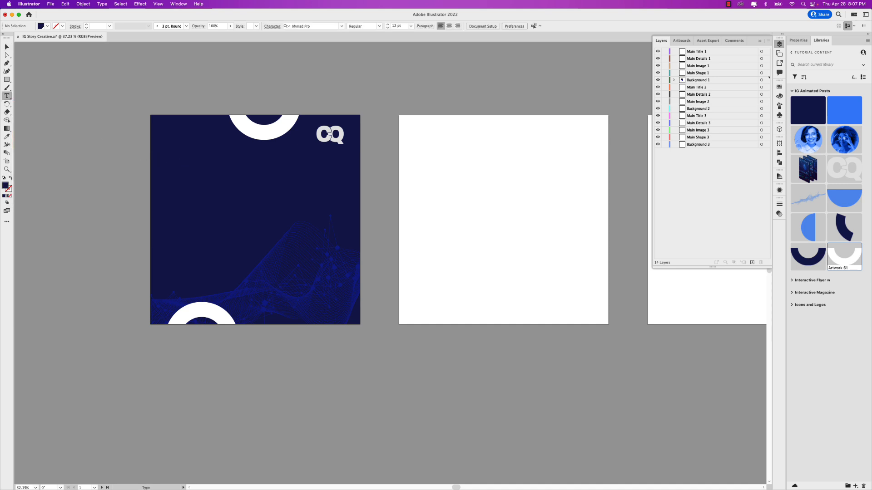
{"action": "left_click", "coordinate": [185, 171]}
{"action": "left_click", "coordinate": [248, 26]}
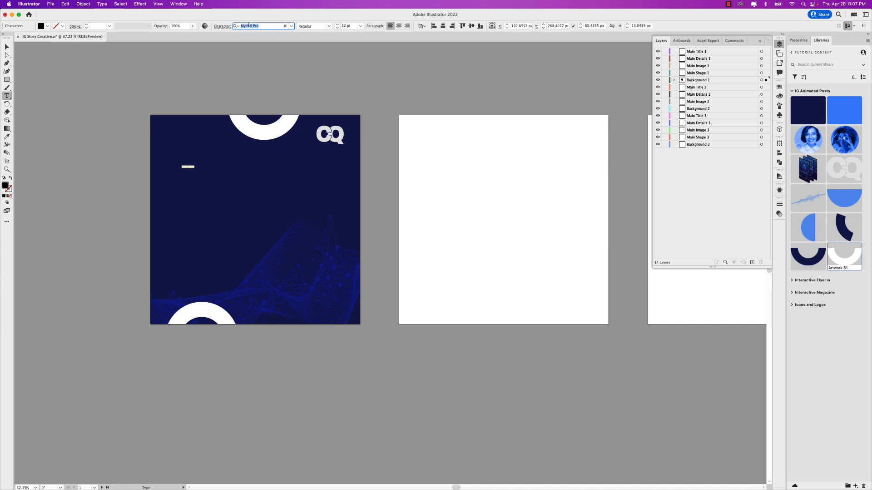
{"action": "type", "text": "Degular"}
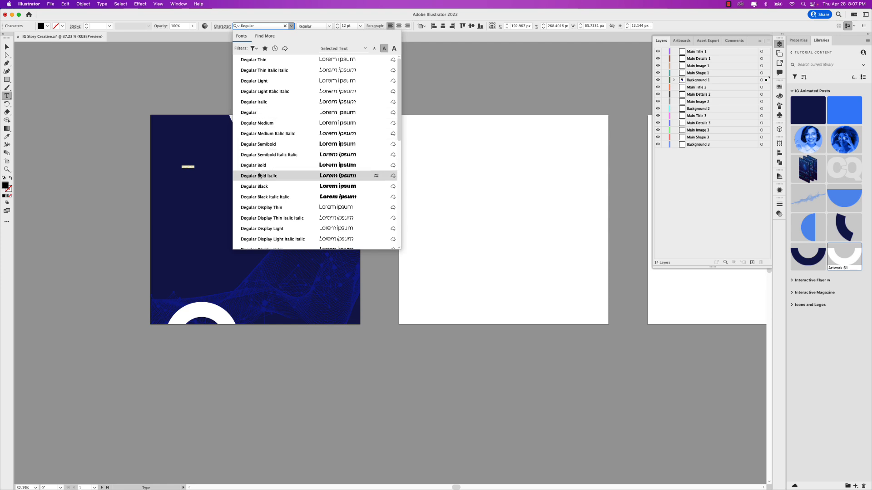
{"action": "left_click", "coordinate": [262, 187]}
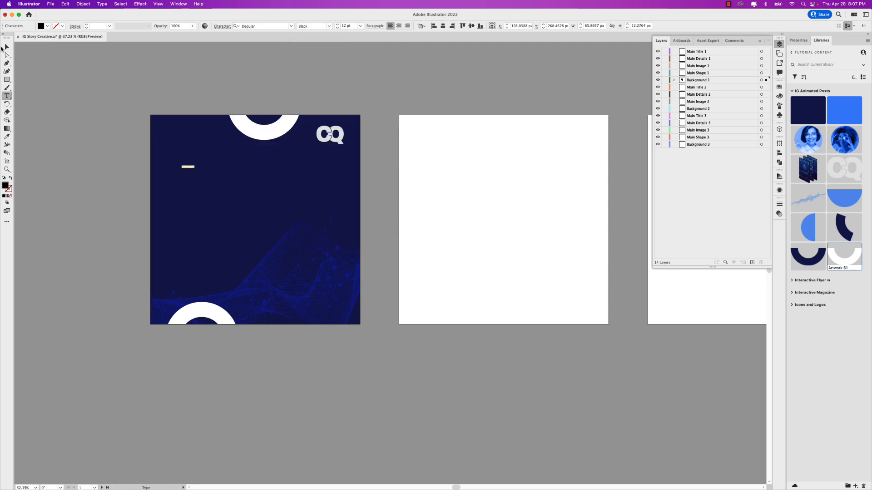
{"action": "left_click", "coordinate": [7, 47]}
{"action": "left_click_drag", "start_coordinate": [196, 171], "coordinate": [279, 193]}
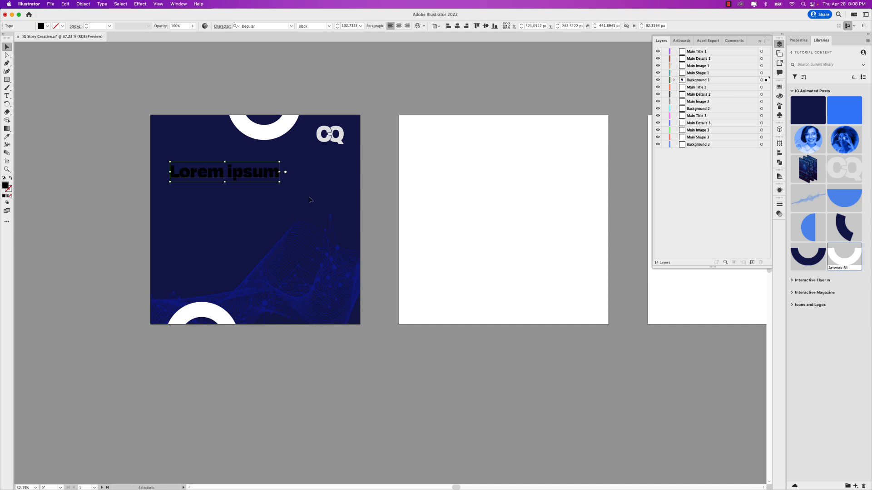
Fill the placeholder text with the library's bright blue, set its size to 150 pt, and reposition it below the logo
{"action": "left_click", "coordinate": [835, 111]}
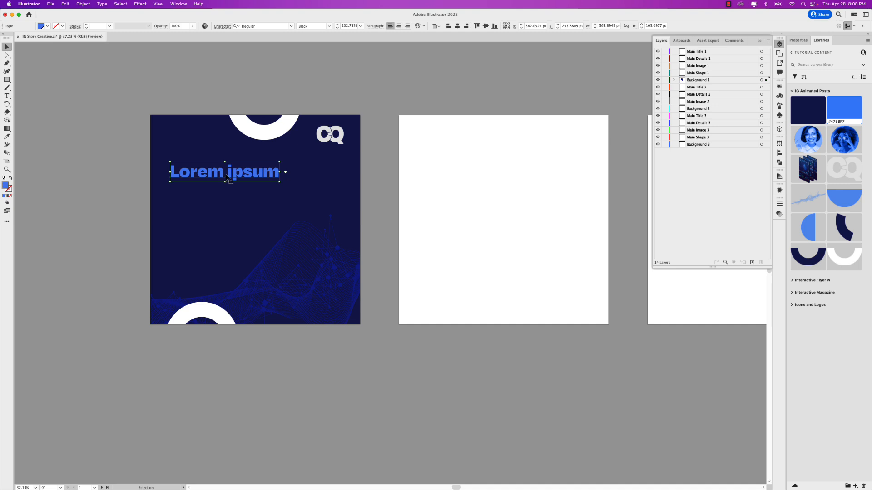
{"action": "left_click_drag", "start_coordinate": [227, 178], "coordinate": [226, 174]}
{"action": "double_click", "coordinate": [346, 26]}
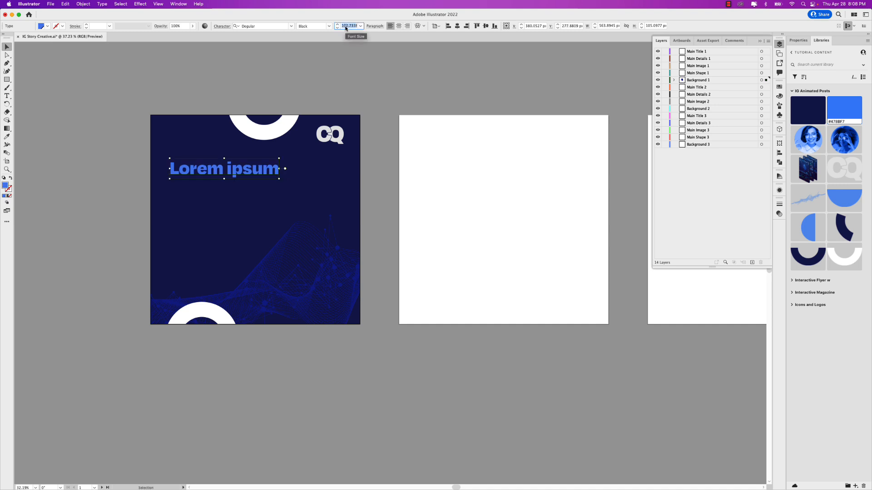
{"action": "type", "text": "150"}
{"action": "key", "text": "Return"}
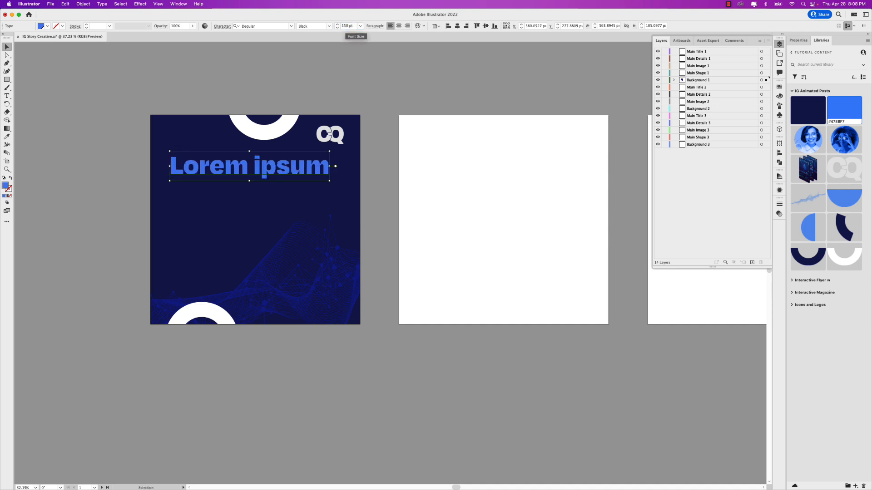
{"action": "left_click_drag", "start_coordinate": [285, 173], "coordinate": [283, 180]}
Replace the placeholder with the title "Kickstart your crypto portfolio", broken into three lines after "Kickstart" and "crypto"
{"action": "key", "text": "t"}
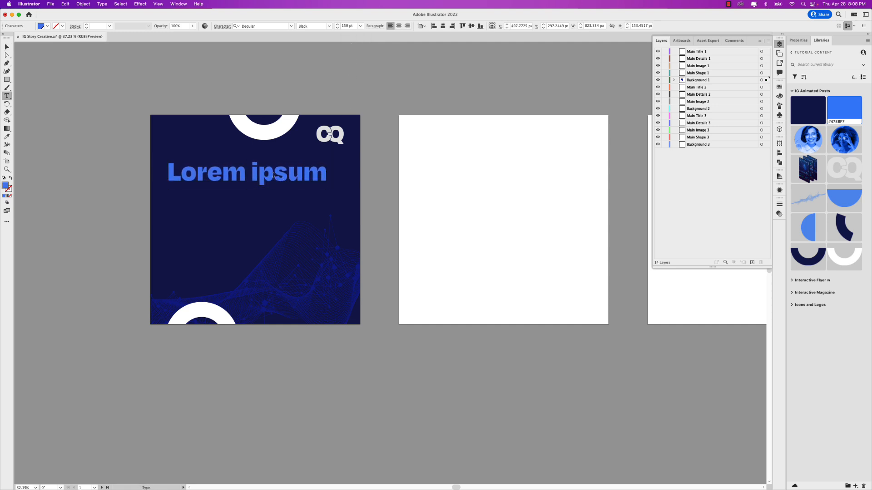
{"action": "triple_click", "coordinate": [247, 174]}
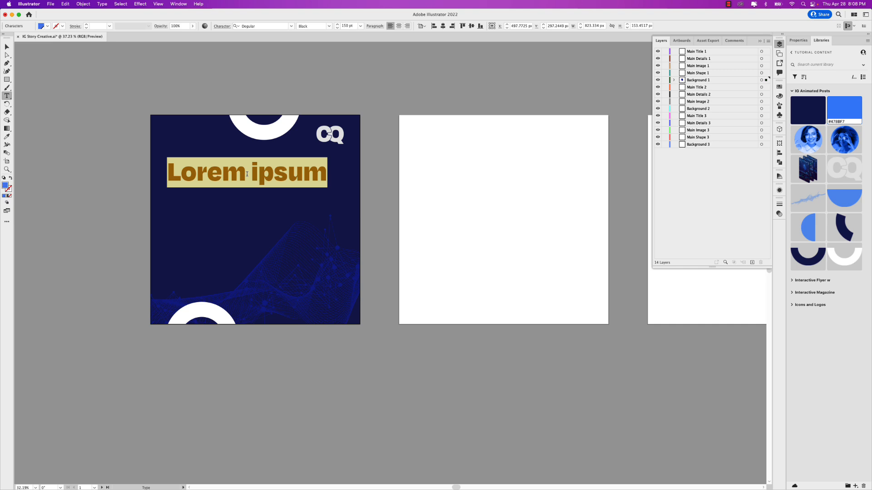
{"action": "type", "text": "Kickstart"}
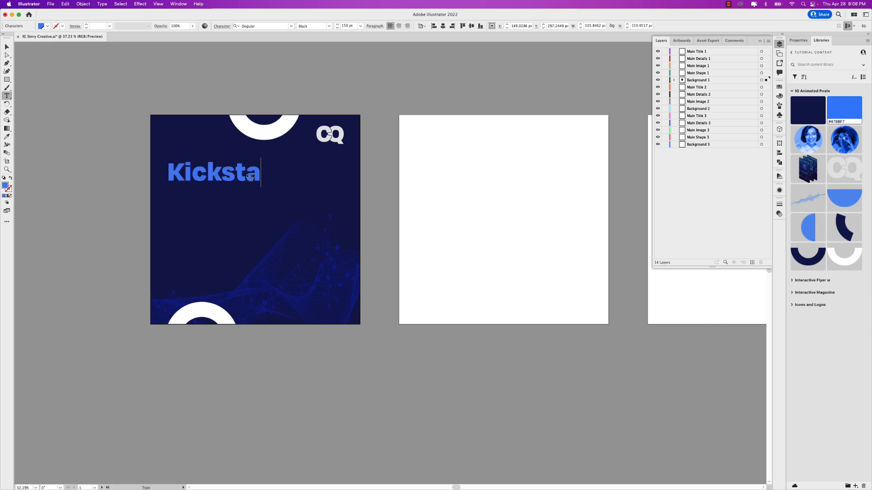
{"action": "key", "text": "Return"}
{"action": "type", "text": "your c"}
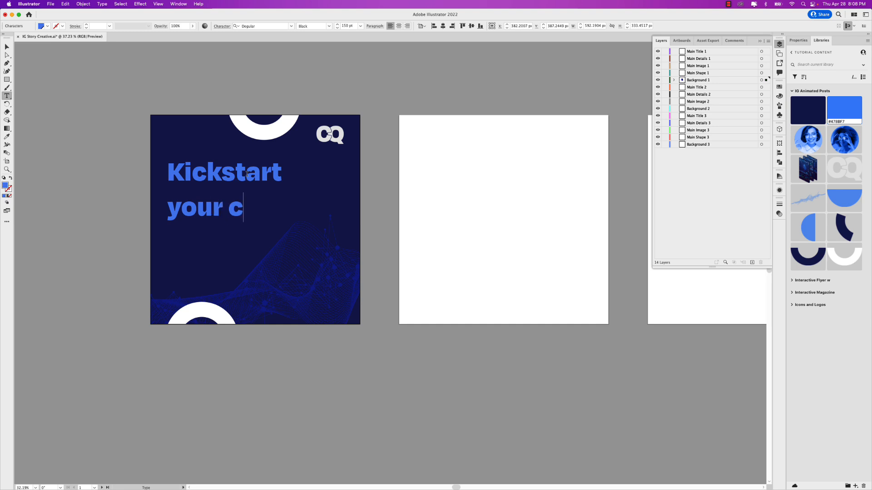
{"action": "type", "text": "rypto"}
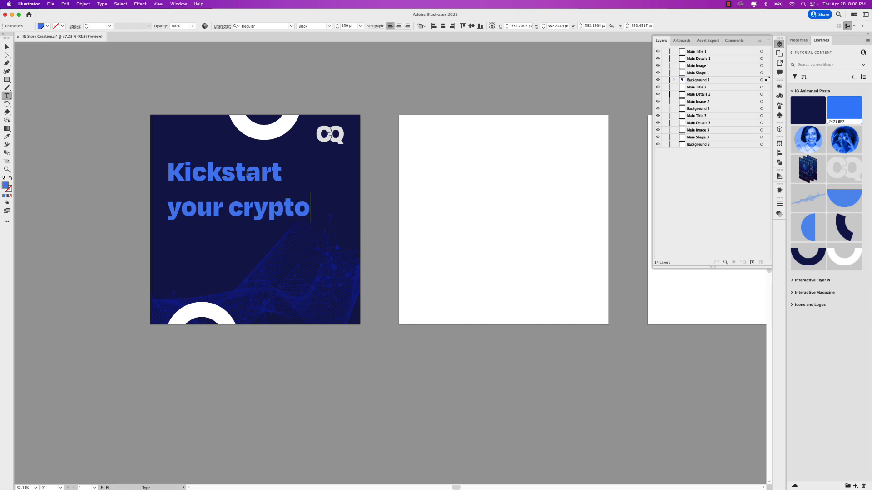
{"action": "key", "text": "Return"}
{"action": "type", "text": "portfolio"}
Tighten the leading of the whole three-line title until its lines sit close together
{"action": "key", "text": "super+a"}
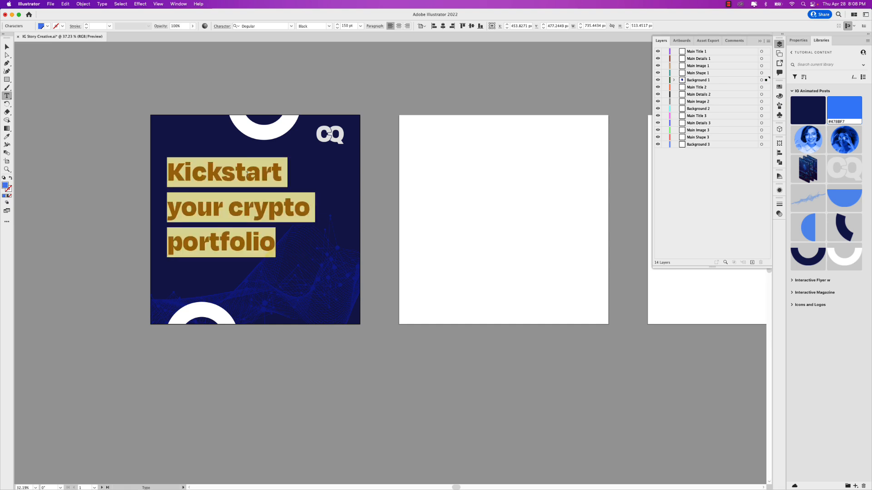
{"action": "key", "text": "alt+Up"}
{"action": "key", "text": "alt+Up"}
{"action": "key", "text": "alt+Up"}
{"action": "key", "text": "alt+Up"}
{"action": "key", "text": "alt+Up"}
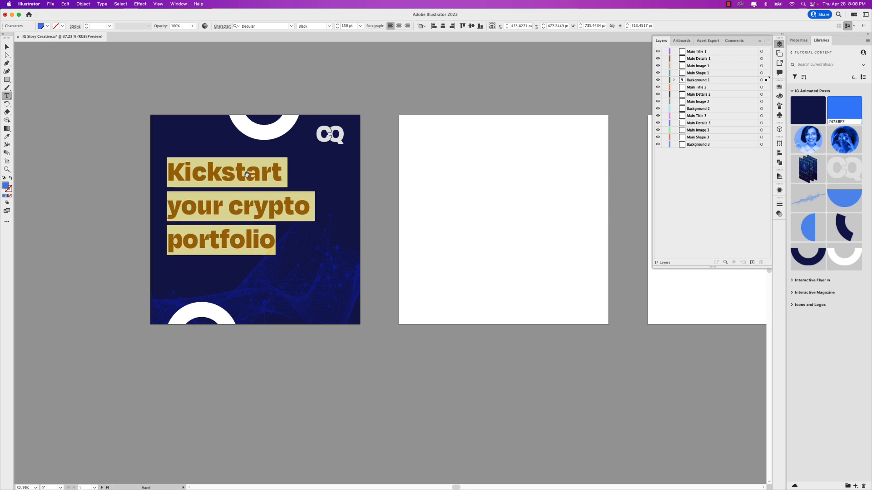
{"action": "key", "text": "alt+Up"}
{"action": "key", "text": "alt+Up"}
{"action": "key", "text": "alt+Up"}
{"action": "key", "text": "alt+Up"}
{"action": "key", "text": "alt+Up"}
{"action": "key", "text": "alt+Up"}
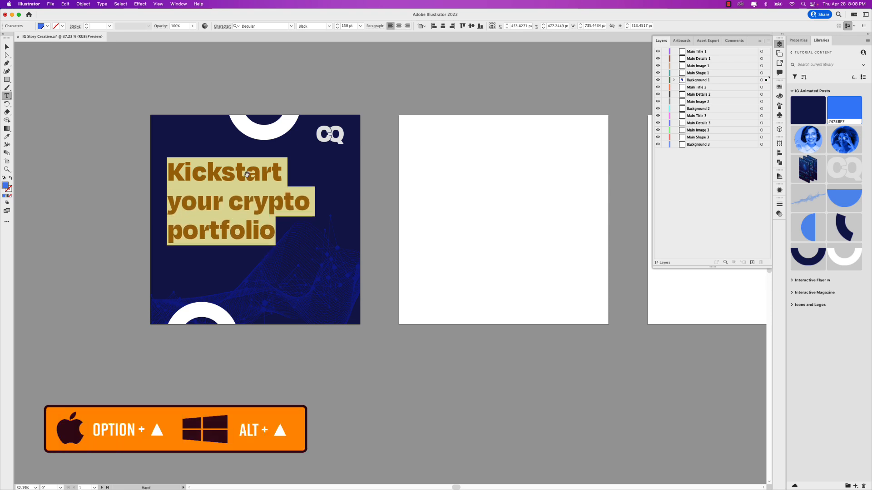
{"action": "key", "text": "alt+Up"}
{"action": "key", "text": "alt+Up"}
{"action": "key", "text": "alt+Up"}
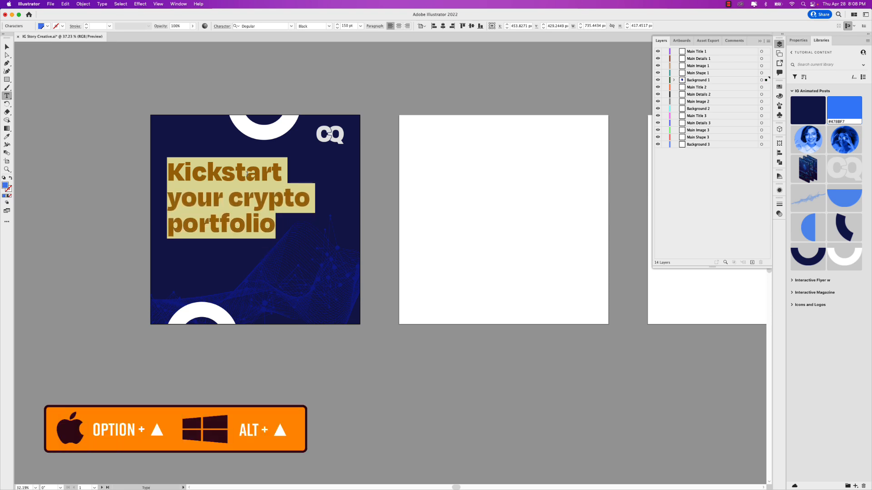
{"action": "key", "text": "alt+Up"}
{"action": "key", "text": "alt+Up"}
{"action": "key", "text": "alt+Up"}
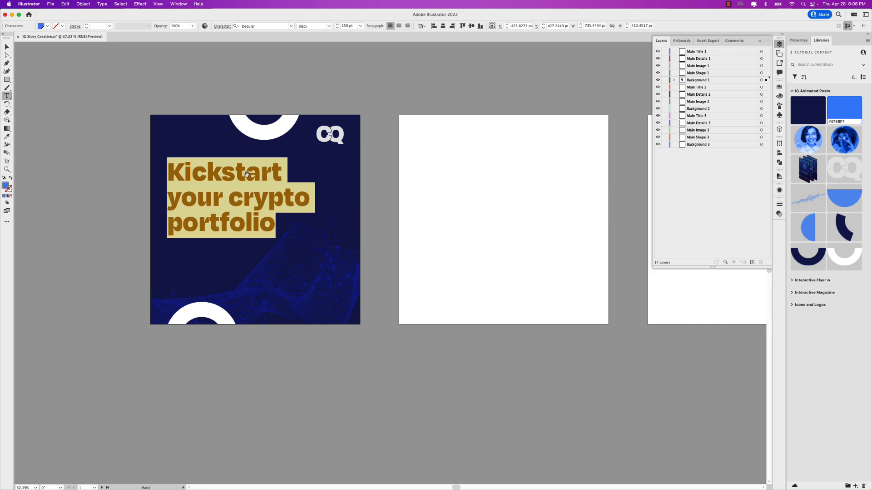
{"action": "key", "text": "alt+Up"}
{"action": "key", "text": "alt+Up"}
{"action": "key", "text": "alt+Down"}
Recolor the word "your" in the title white
{"action": "double_click", "coordinate": [204, 199]}
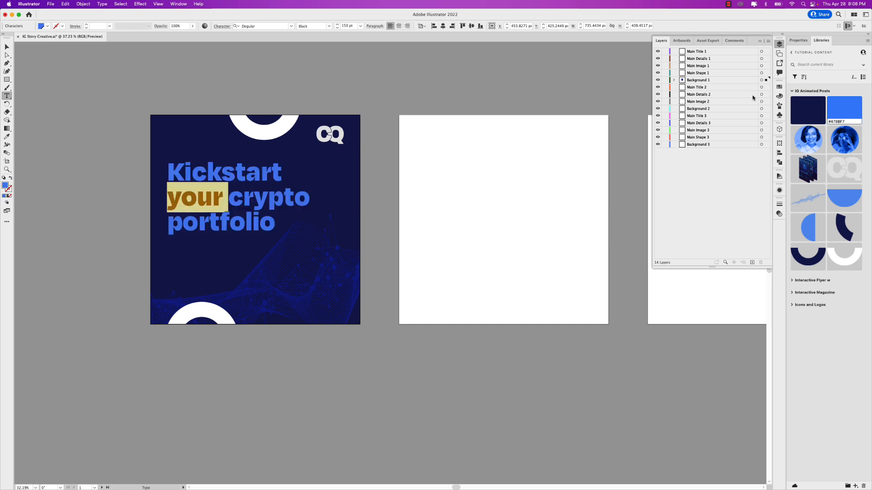
{"action": "left_click", "coordinate": [779, 87]}
{"action": "left_click", "coordinate": [702, 105]}
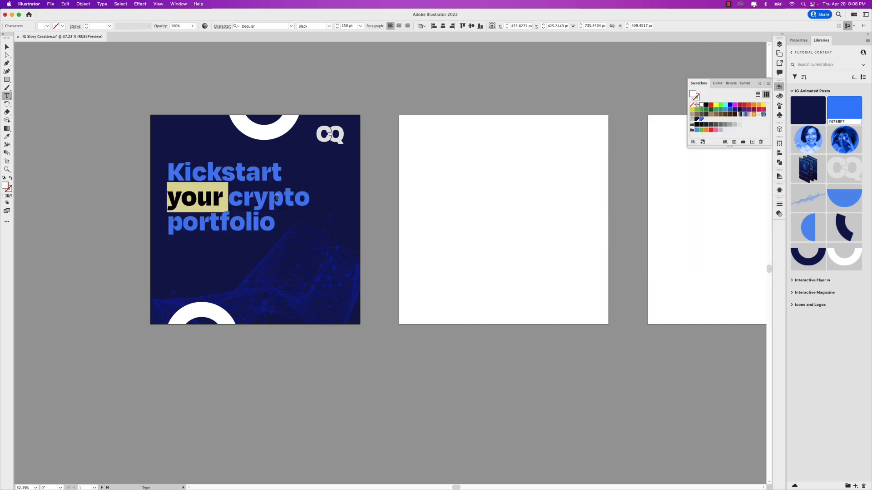
{"action": "left_click", "coordinate": [277, 198]}
Move the title text up by 40 px on the first artboard
{"action": "left_click", "coordinate": [6, 46]}
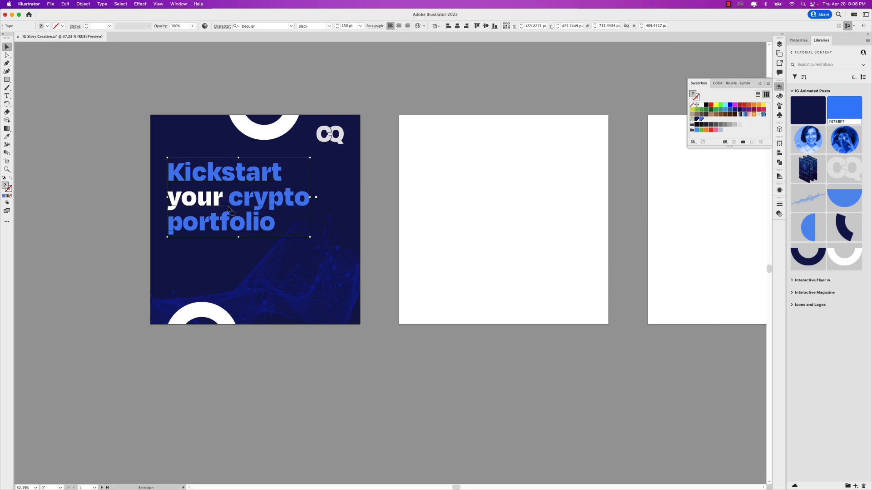
{"action": "key", "text": "shift+Up"}
{"action": "key", "text": "shift+Up"}
{"action": "key", "text": "shift+Up"}
{"action": "key", "text": "shift+Up"}
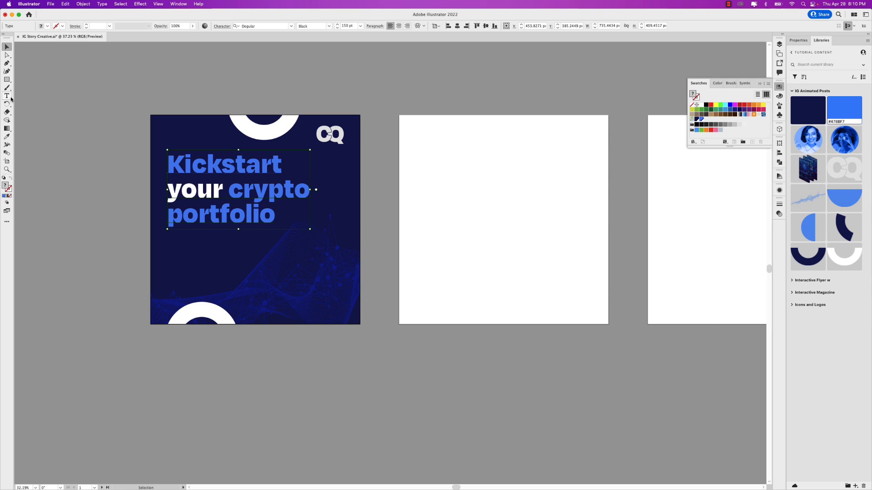
Create a second "Lorem ipsum" point text and move it directly below the title on the first artboard
{"action": "left_click", "coordinate": [7, 96]}
{"action": "left_click", "coordinate": [108, 223]}
{"action": "left_click", "coordinate": [6, 46]}
{"action": "left_click_drag", "start_coordinate": [151, 212], "coordinate": [206, 246]}
Select the entire "Lorem ipsum" line and set its Degular font style to Medium
{"action": "double_click", "coordinate": [207, 248]}
{"action": "double_click", "coordinate": [207, 247]}
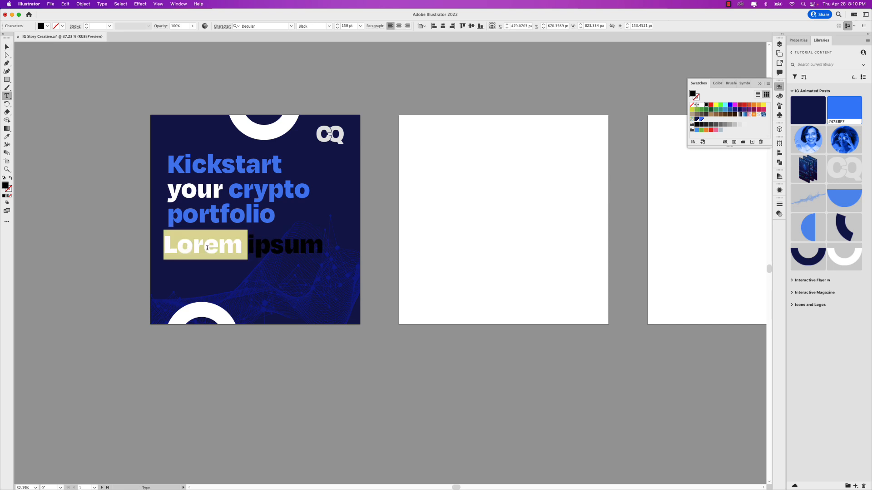
{"action": "triple_click", "coordinate": [207, 248]}
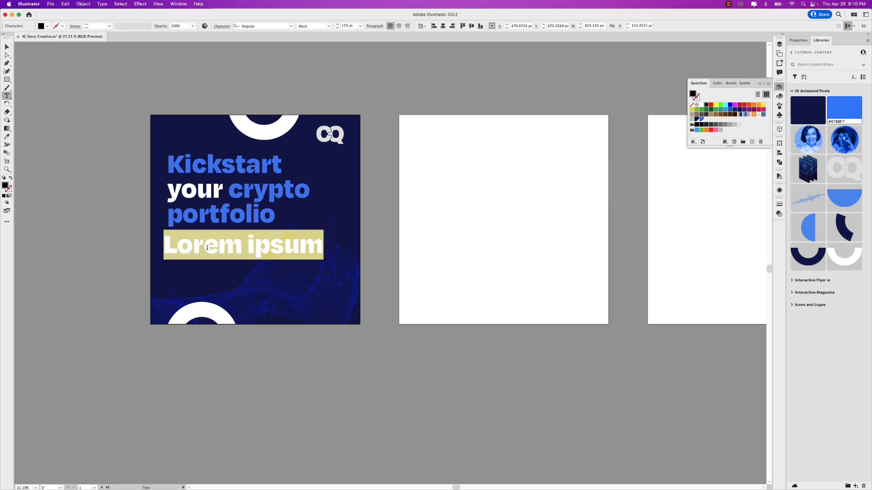
{"action": "left_click", "coordinate": [330, 26]}
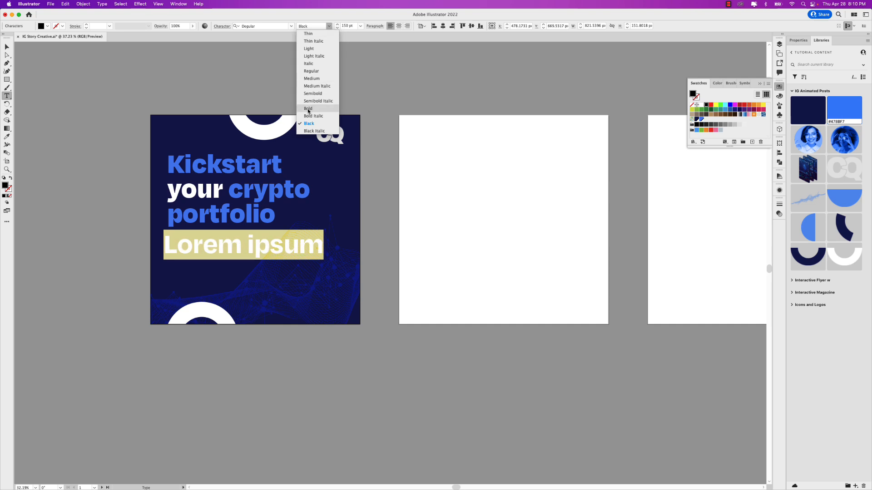
{"action": "left_click", "coordinate": [311, 79]}
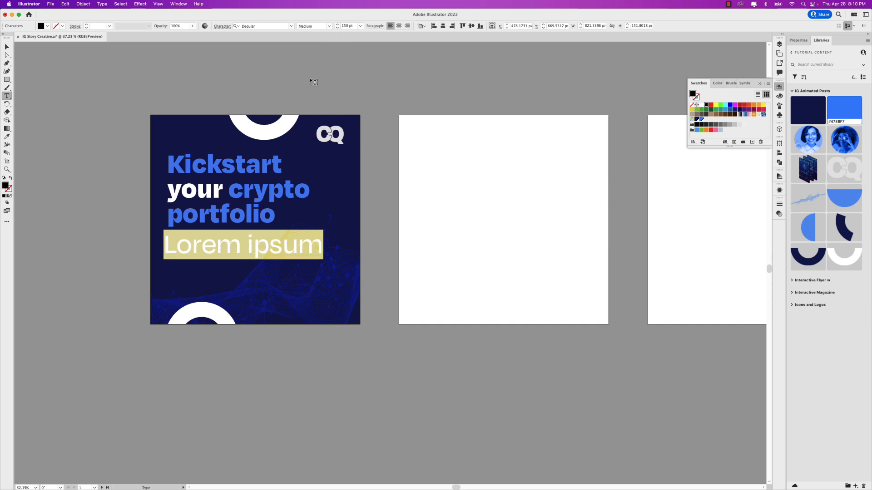
Set the "Lorem ipsum" line's font size to 58 pt and move it closer beneath the title
{"action": "double_click", "coordinate": [345, 27]}
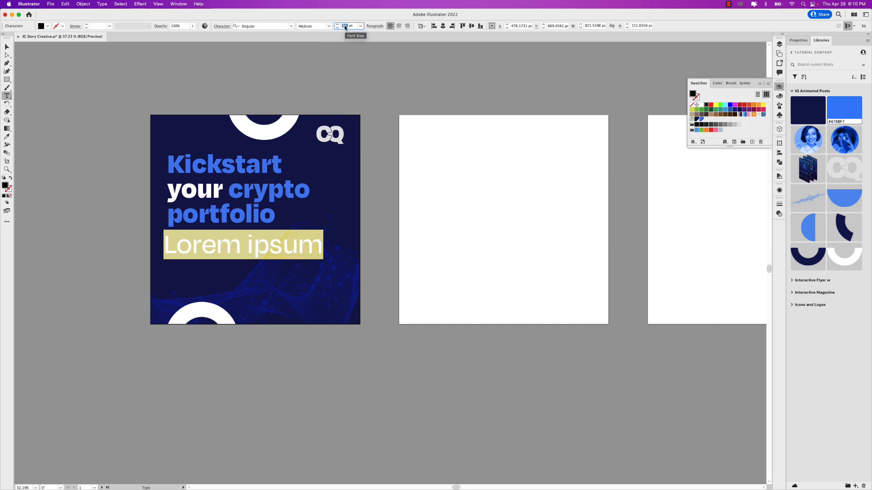
{"action": "type", "text": "58"}
{"action": "key", "text": "Return"}
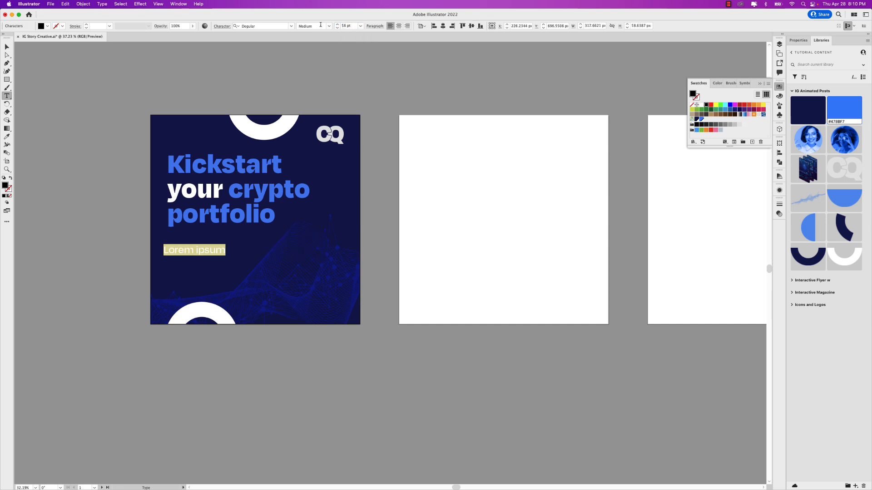
{"action": "left_click", "coordinate": [7, 47]}
{"action": "left_click_drag", "start_coordinate": [198, 253], "coordinate": [200, 247]}
Replace the "Lorem ipsum" text with "Sign up for CoinQuest" and recolor it white
{"action": "double_click", "coordinate": [199, 245]}
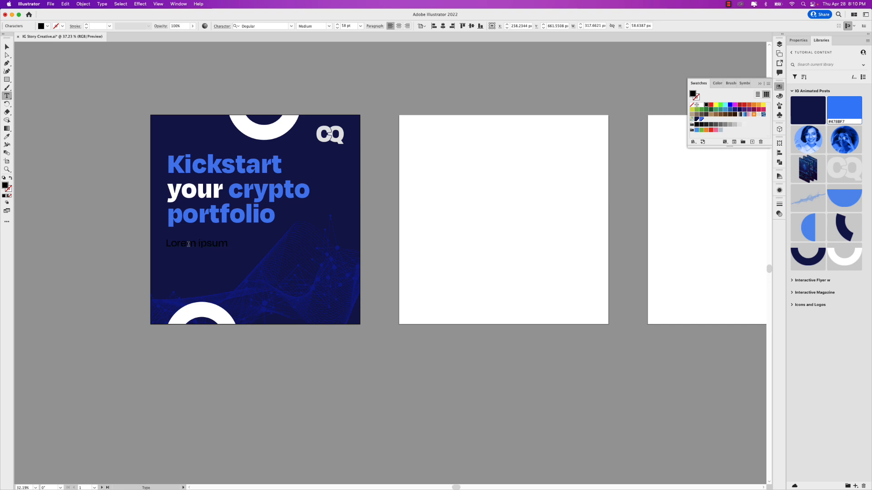
{"action": "triple_click", "coordinate": [188, 244]}
{"action": "type", "text": "Sign"}
{"action": "triple_click", "coordinate": [188, 244]}
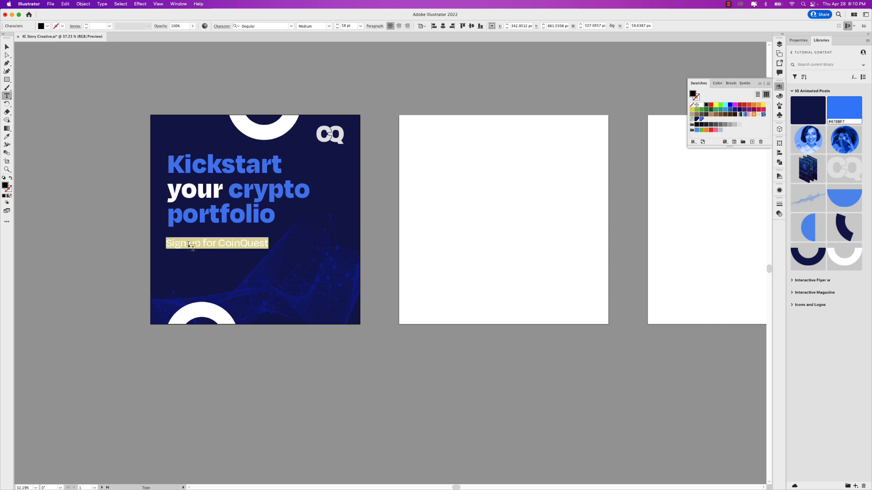
{"action": "left_click", "coordinate": [701, 105]}
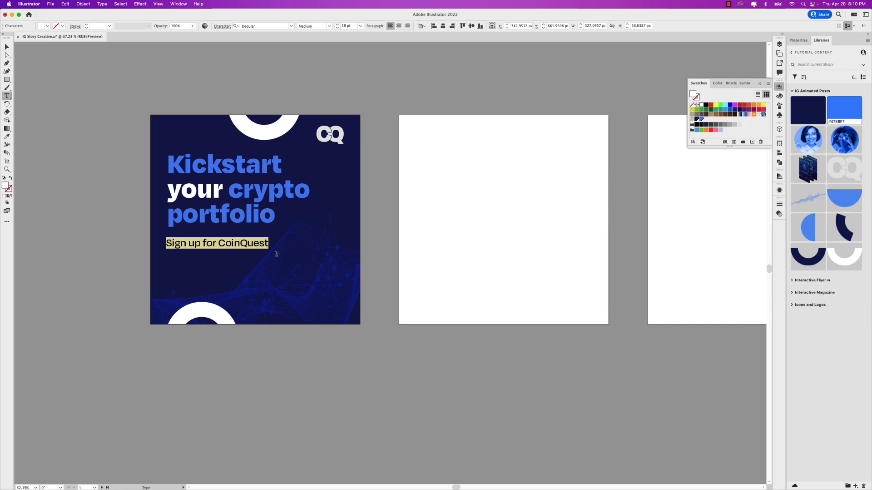
Extend the detail text to three lines: "Sign up for CoinQuest", "for chance to win" and "$100,000 in BitCoin."
{"action": "left_click", "coordinate": [264, 243]}
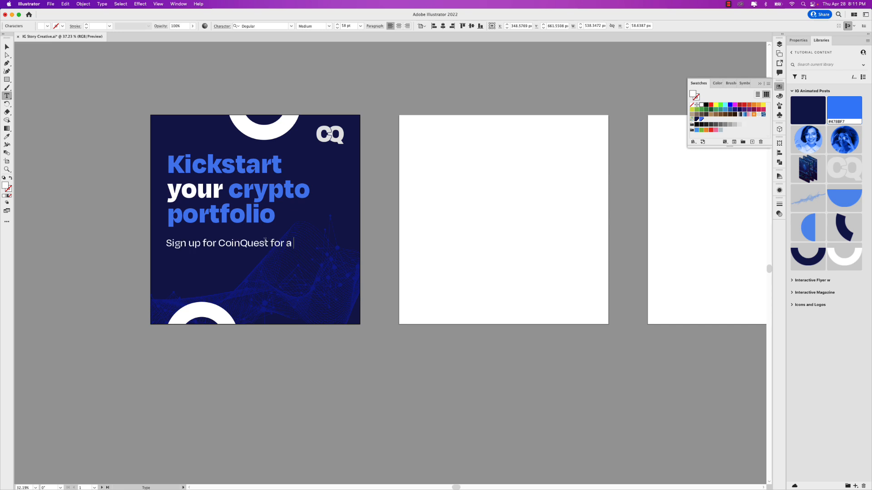
{"action": "type", "text": "chance to win"}
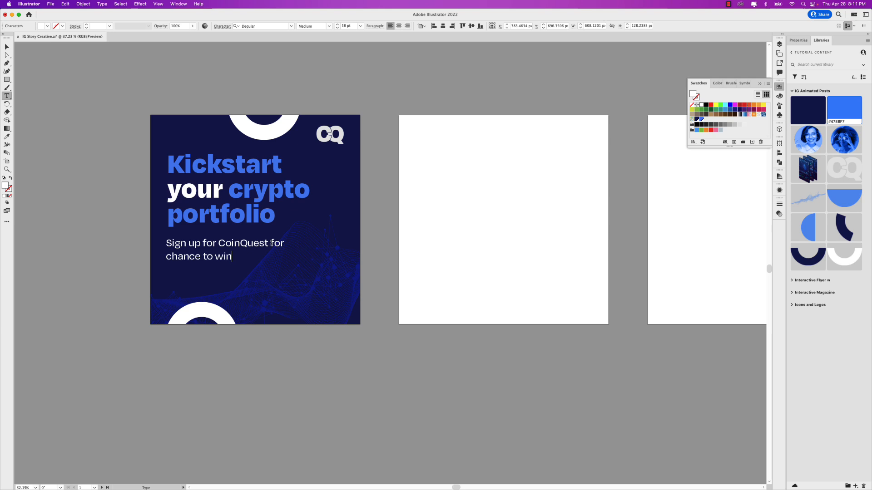
{"action": "left_click", "coordinate": [271, 243]}
{"action": "key", "text": "Return"}
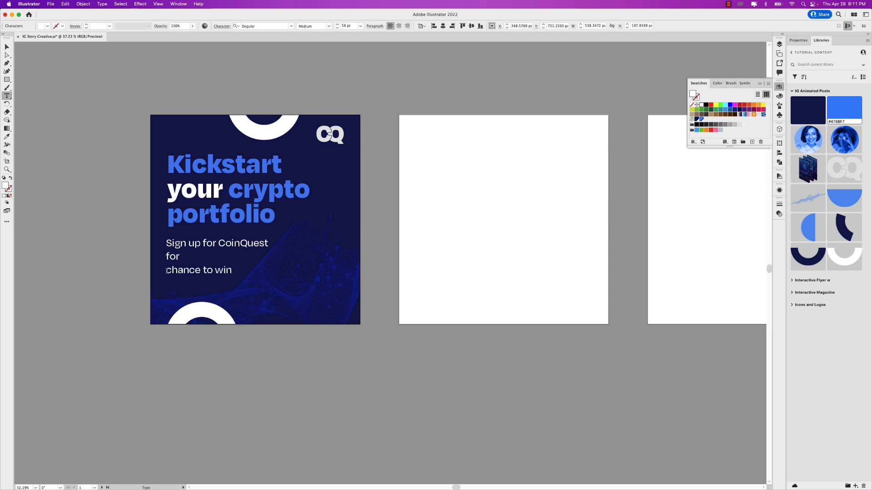
{"action": "left_click", "coordinate": [168, 271]}
{"action": "key", "text": "BackSpace"}
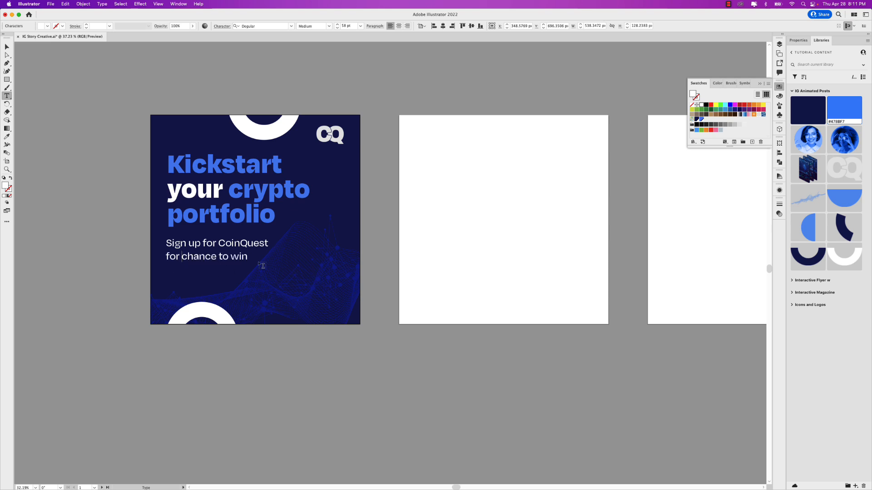
{"action": "type", "text": "$100,000 in BitCoin."}
Set all of the detail text to 60 pt and tighten its line spacing slightly
{"action": "key", "text": "super+a"}
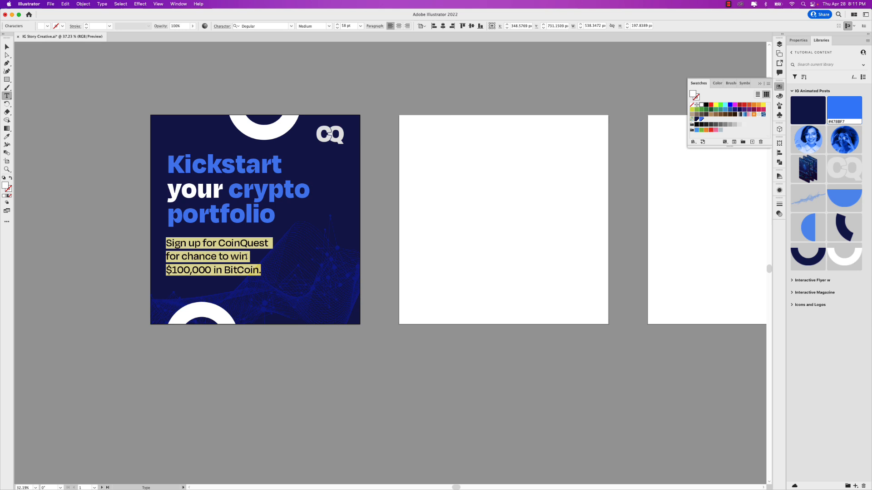
{"action": "left_click", "coordinate": [338, 25]}
{"action": "left_click", "coordinate": [338, 25]}
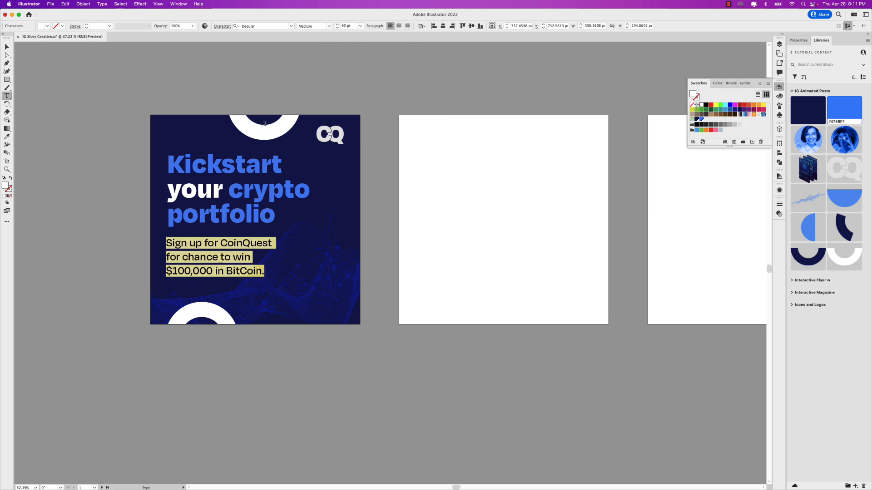
{"action": "key", "text": "alt+Up"}
{"action": "key", "text": "alt+Up"}
{"action": "key", "text": "alt+Up"}
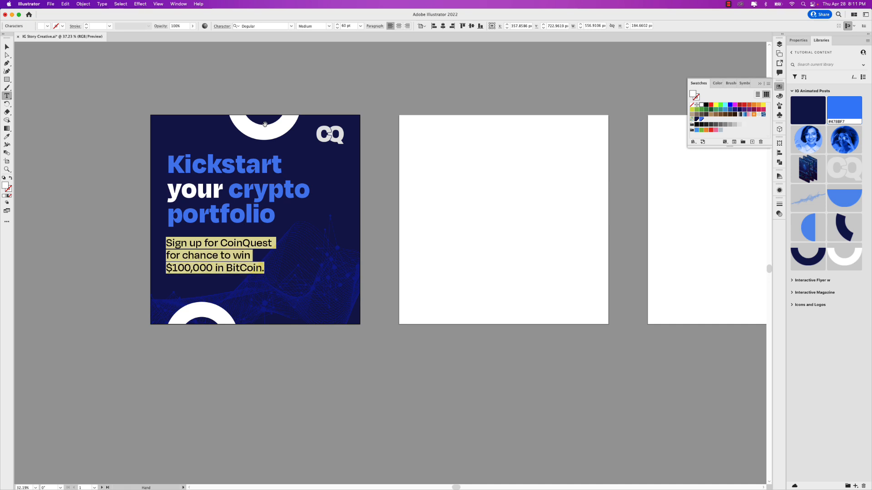
Nudge the whole detail text up by 10 px toward the title
{"action": "left_click", "coordinate": [6, 47]}
{"action": "key", "text": "shift+Up"}
{"action": "key", "text": "shift+Up"}
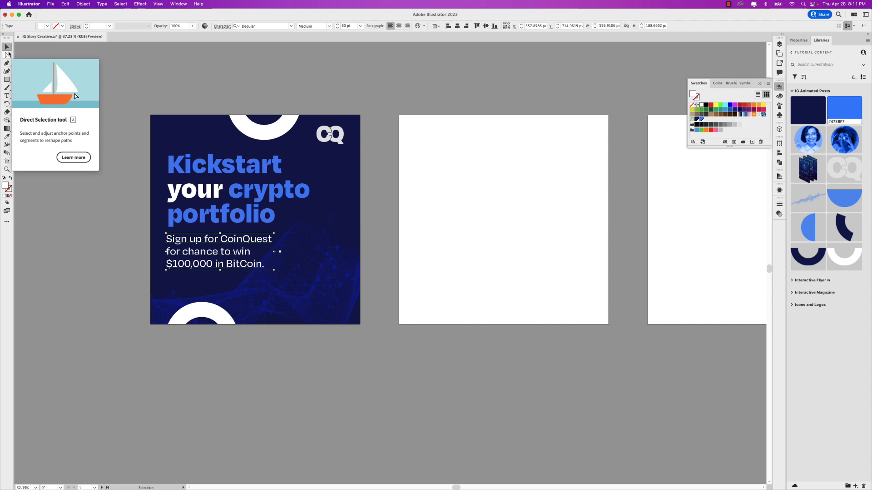
{"action": "key", "text": "shift+Down"}
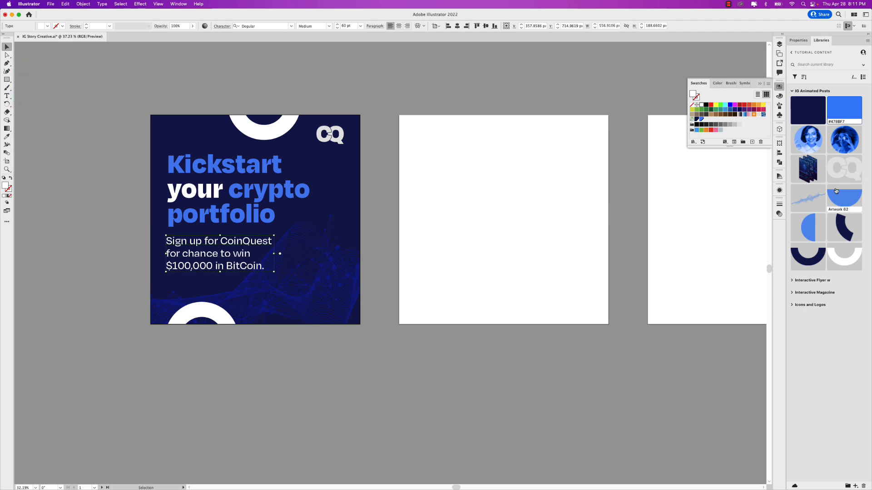
Place the blue half-circle Artwork 62 from the library in the lower-right area of the first artboard
{"action": "left_click", "coordinate": [845, 201]}
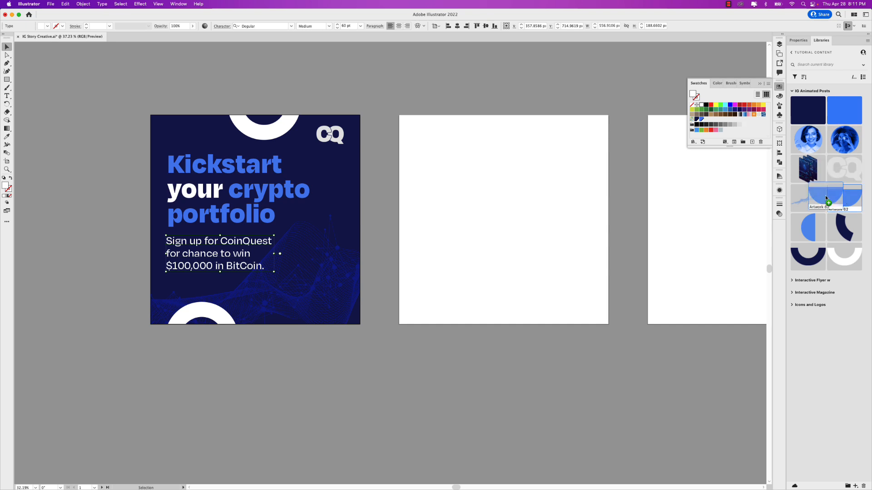
{"action": "left_click", "coordinate": [85, 211]}
{"action": "left_click_drag", "start_coordinate": [127, 235], "coordinate": [309, 293]}
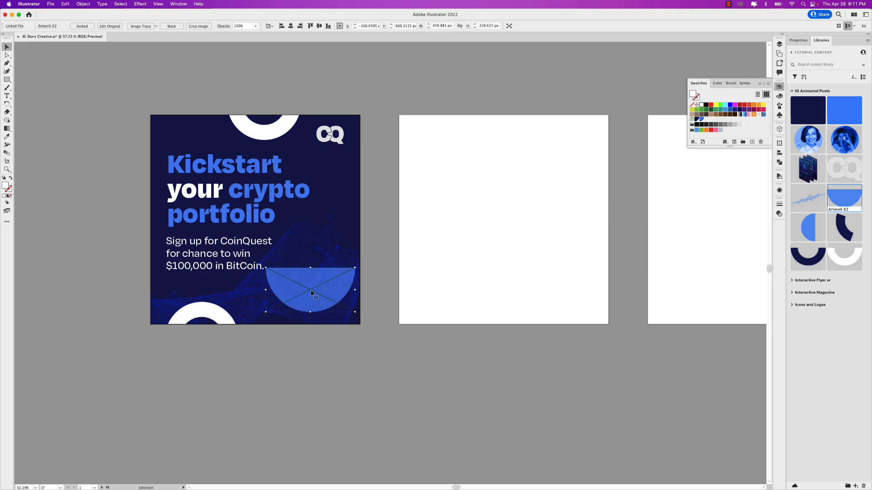
Reduce the detail text to 56 pt and move it slightly up, clear of the half circle
{"action": "left_click", "coordinate": [245, 271]}
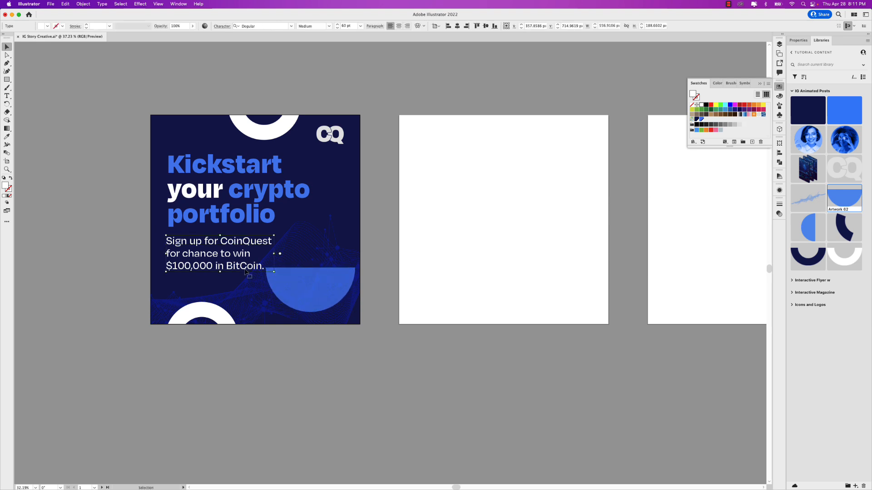
{"action": "left_click", "coordinate": [337, 28]}
{"action": "left_click", "coordinate": [337, 28]}
{"action": "left_click", "coordinate": [337, 28]}
{"action": "left_click_drag", "start_coordinate": [223, 250], "coordinate": [223, 247]}
{"action": "left_click", "coordinate": [283, 280]}
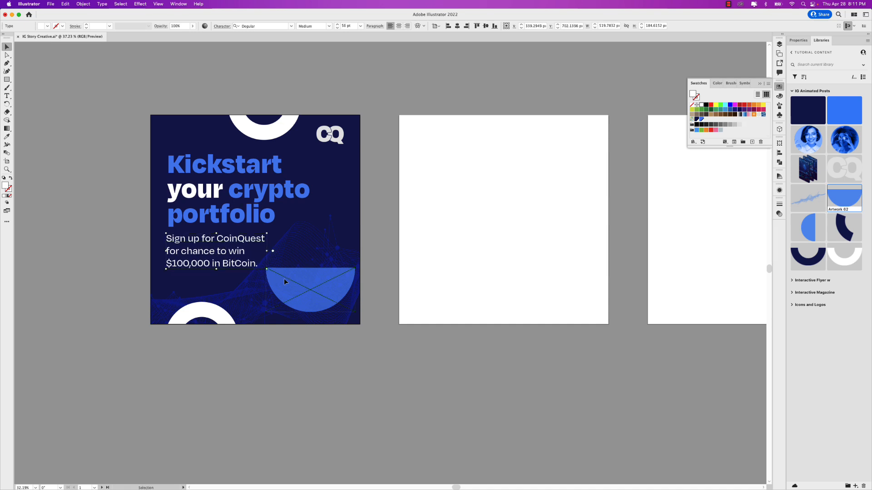
{"action": "left_click_drag", "start_coordinate": [266, 269], "coordinate": [271, 270]}
{"action": "key", "text": "super+z"}
Place and embed the round portrait Artwork 65 above the half circle, and center the two horizontally
{"action": "left_click", "coordinate": [808, 139]}
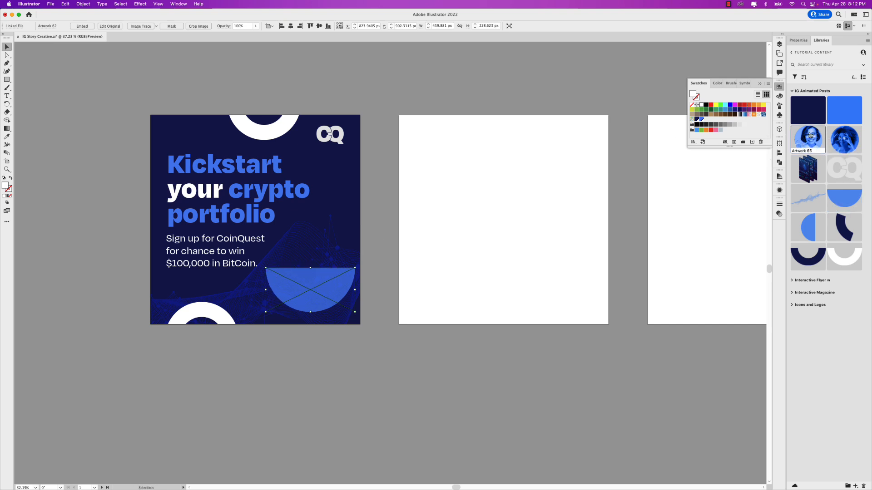
{"action": "left_click_drag", "start_coordinate": [809, 141], "coordinate": [331, 282]}
{"action": "left_click", "coordinate": [82, 27]}
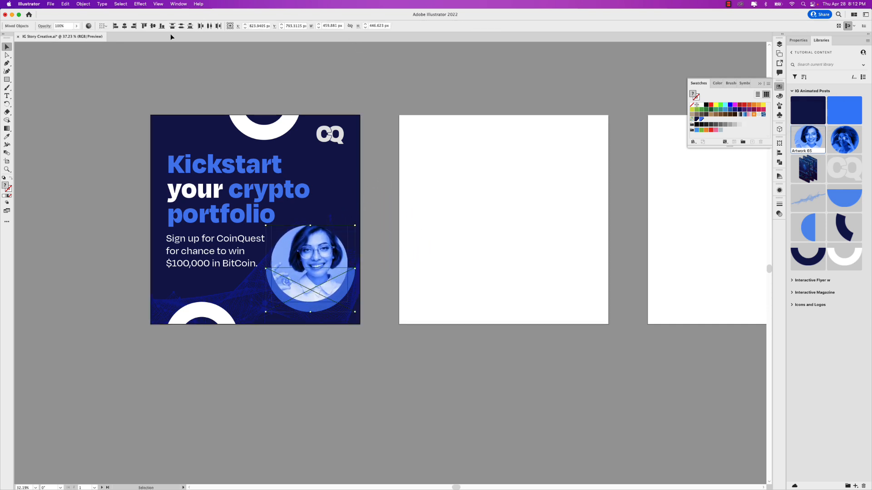
{"action": "left_click", "coordinate": [124, 26]}
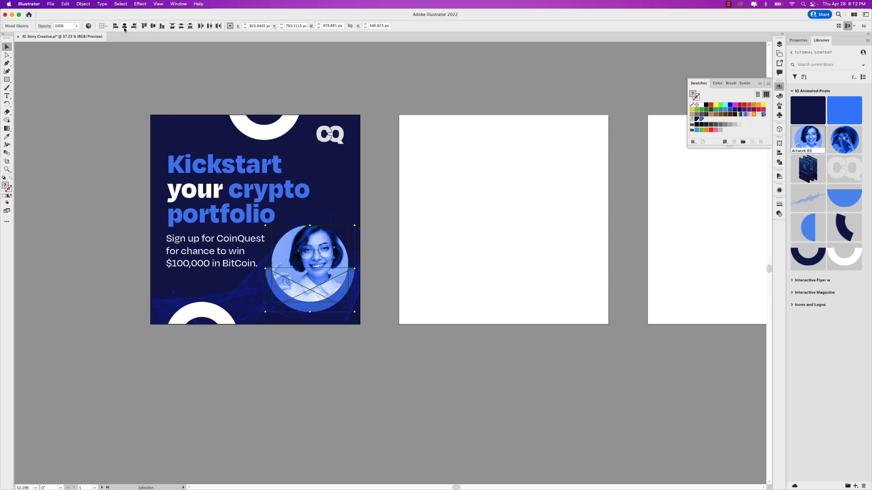
{"action": "left_click", "coordinate": [387, 223]}
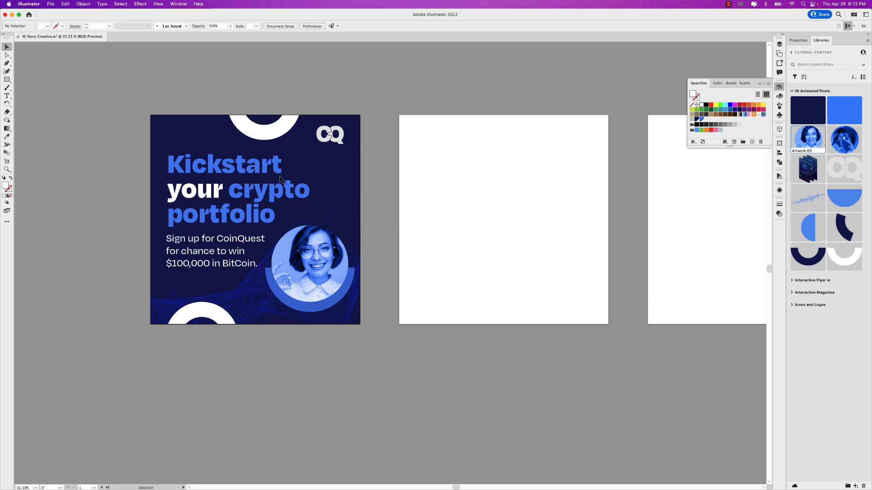
{"action": "left_click", "coordinate": [245, 178]}
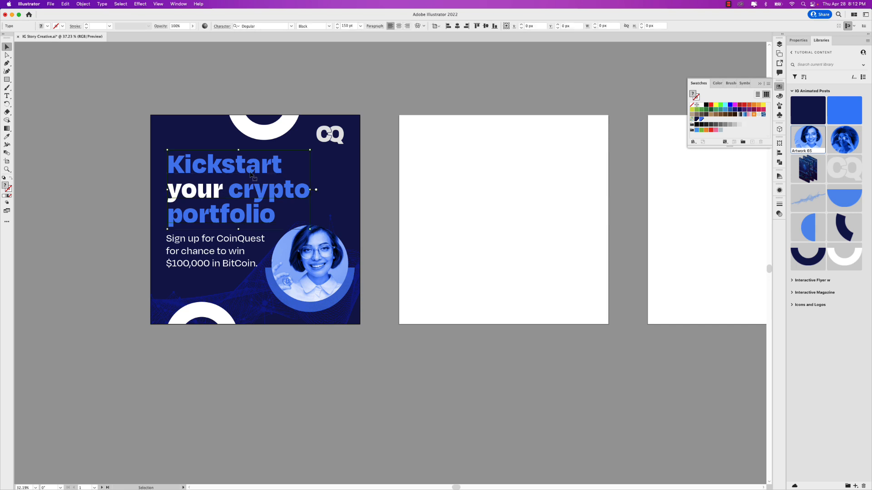
{"action": "left_click", "coordinate": [226, 248]}
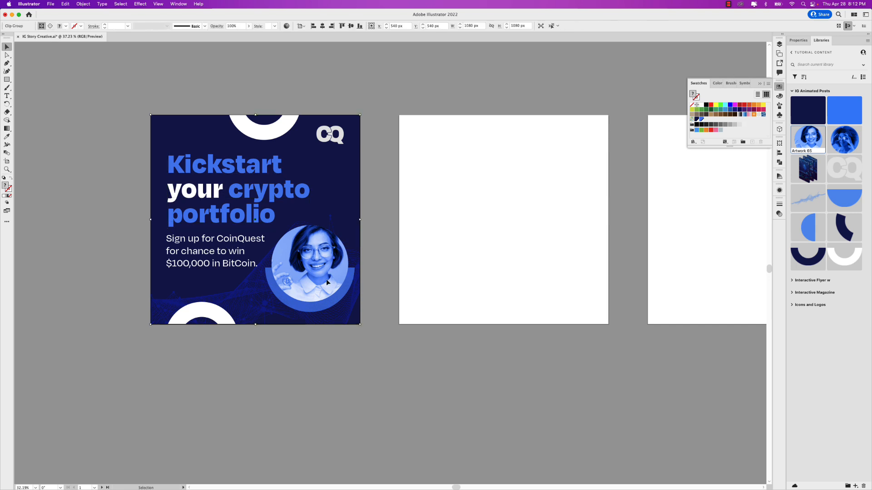
{"action": "left_click", "coordinate": [366, 286]}
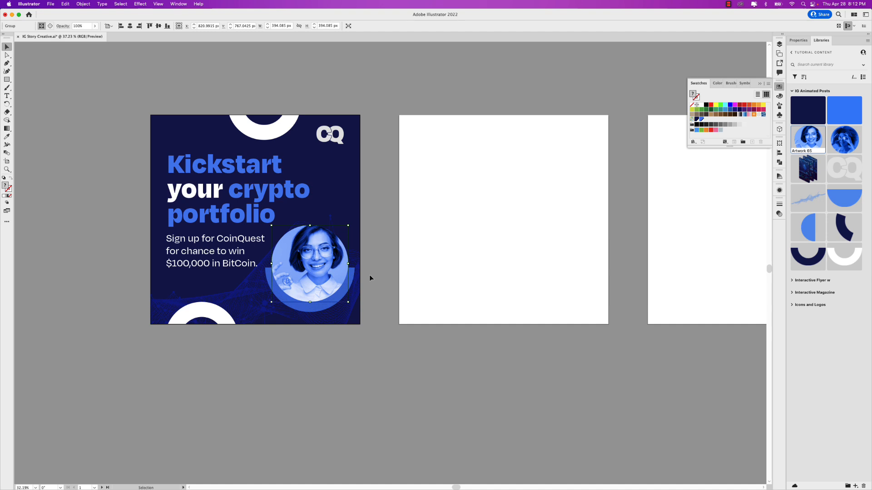
Move the portrait to the Main Image 1 layer and the blue half circle to the Main Shape 1 layer
{"action": "left_click", "coordinate": [779, 44]}
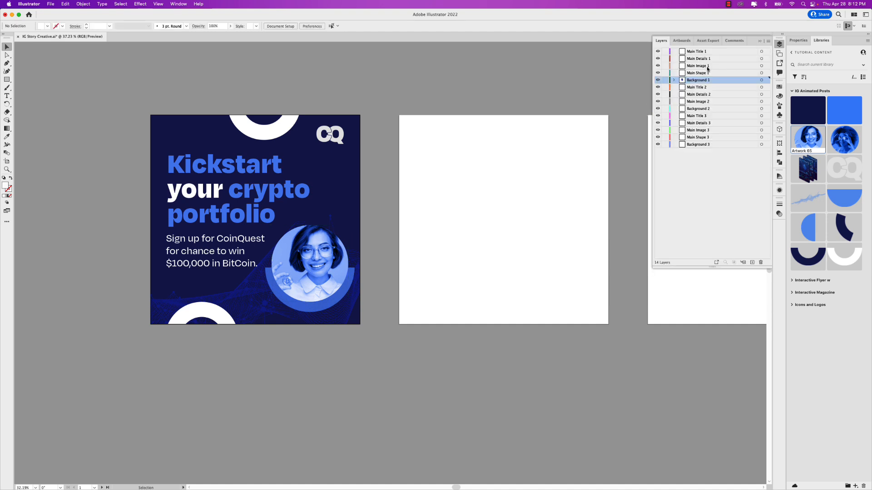
{"action": "left_click", "coordinate": [317, 253]}
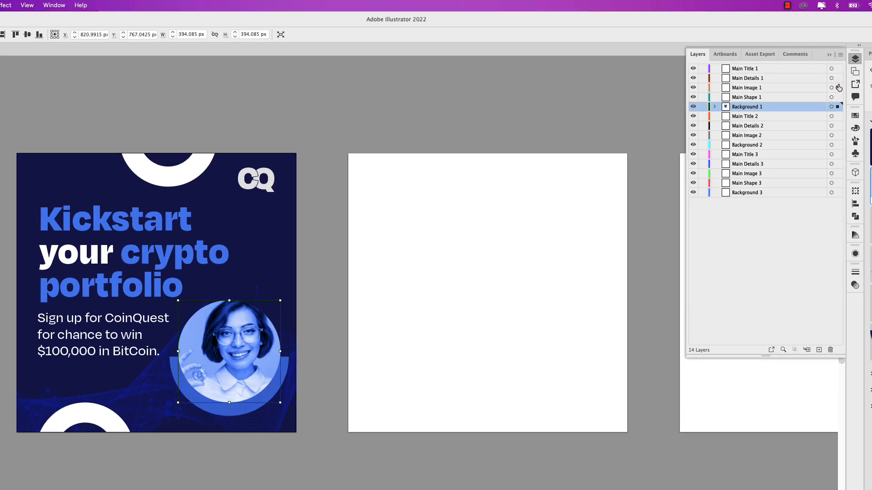
{"action": "left_click_drag", "start_coordinate": [839, 90], "coordinate": [838, 88]}
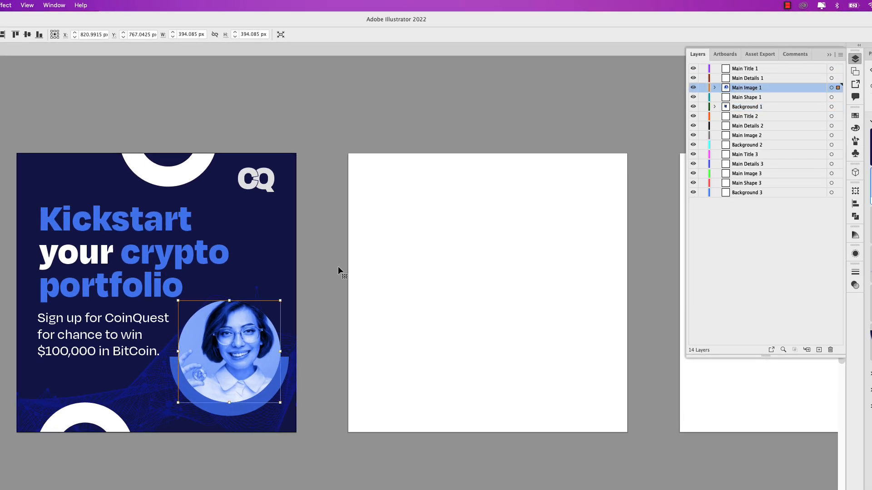
{"action": "left_click", "coordinate": [238, 411]}
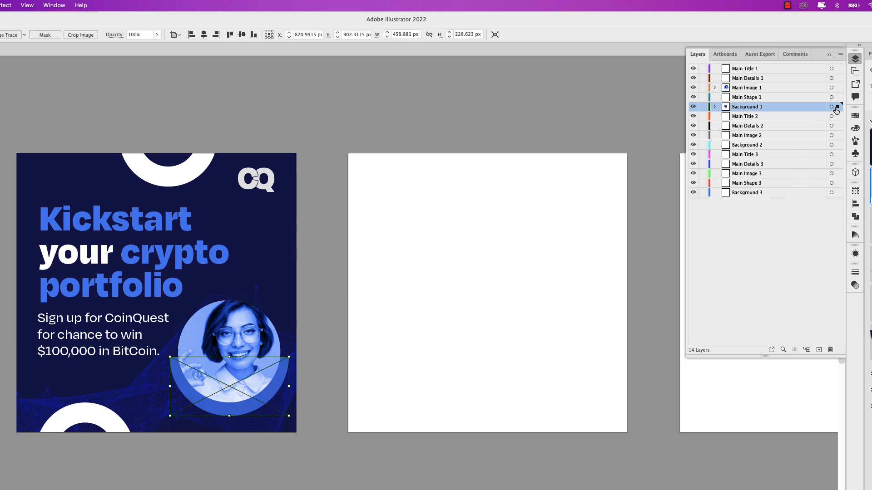
{"action": "left_click_drag", "start_coordinate": [837, 108], "coordinate": [837, 98]}
Move the detail text to the Main Details 1 layer and the title to the Main Title 1 layer
{"action": "left_click", "coordinate": [149, 356]}
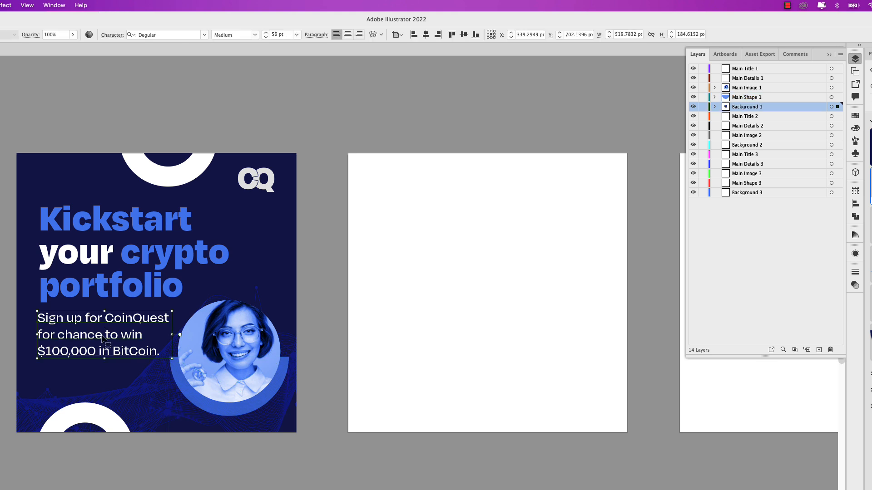
{"action": "left_click_drag", "start_coordinate": [837, 108], "coordinate": [840, 80]}
{"action": "left_click", "coordinate": [152, 282]}
{"action": "left_click_drag", "start_coordinate": [837, 107], "coordinate": [837, 69]}
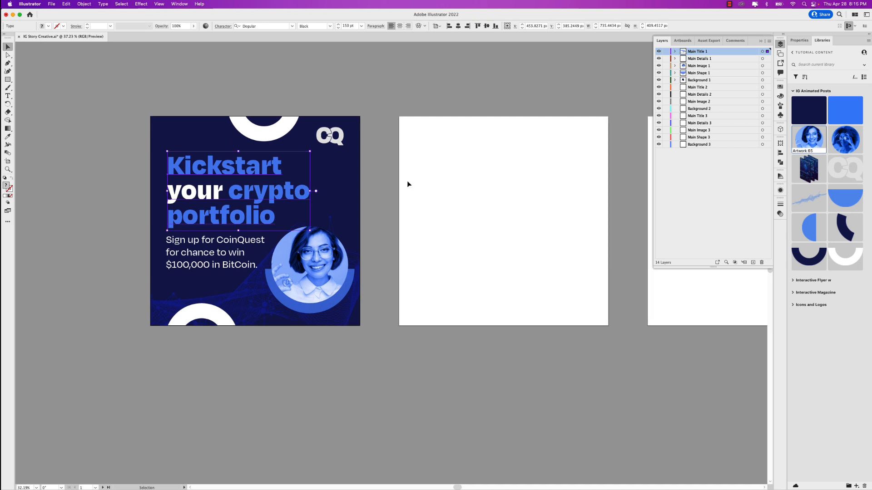
Make Background 2 the active layer and activate the second artboard with nothing selected
{"action": "left_click_drag", "start_coordinate": [539, 183], "coordinate": [424, 194]}
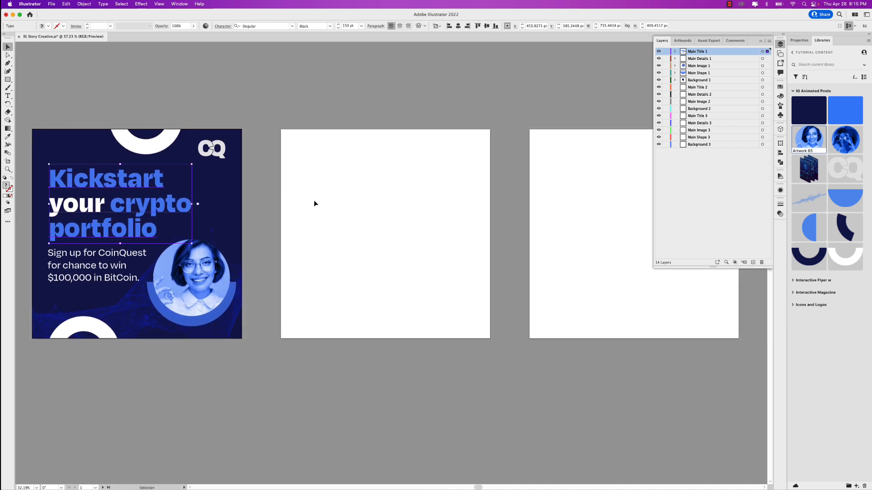
{"action": "left_click", "coordinate": [697, 111]}
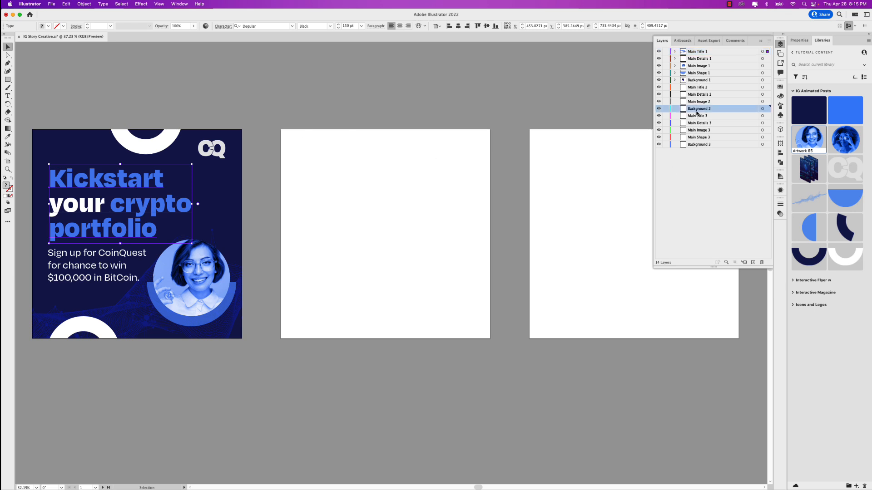
{"action": "left_click", "coordinate": [414, 237]}
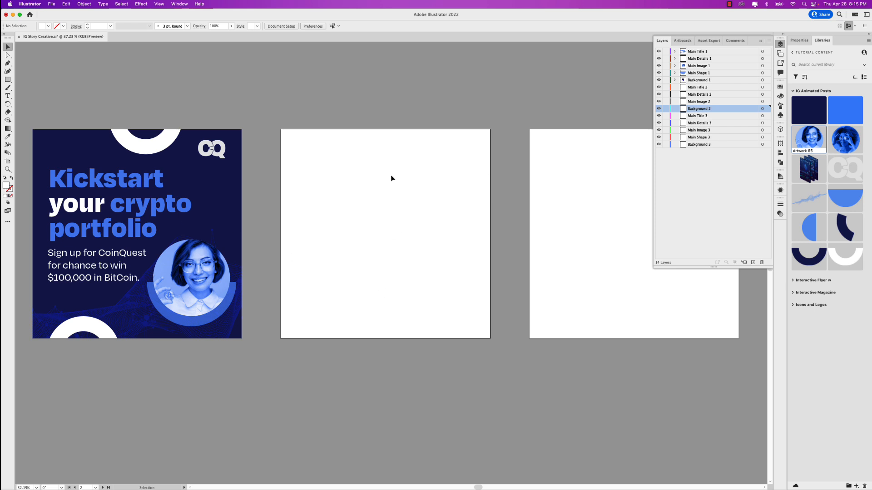
{"action": "left_click", "coordinate": [59, 144]}
{"action": "key", "text": "m"}
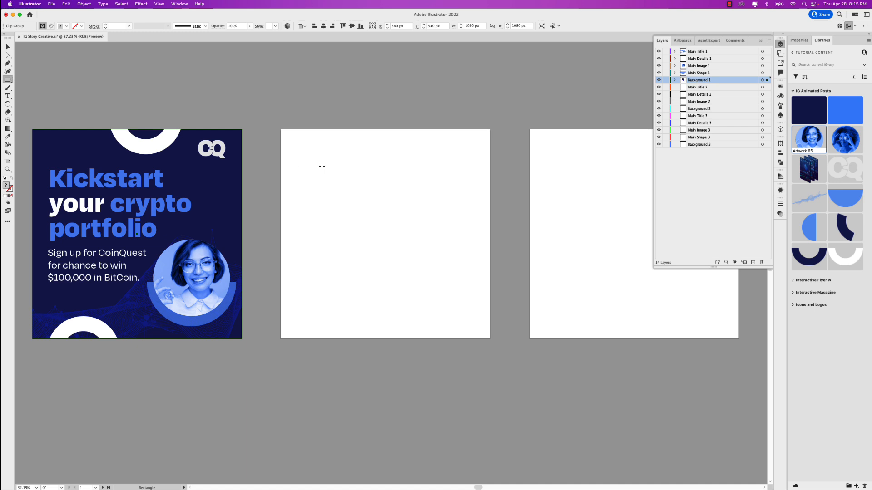
{"action": "left_click", "coordinate": [323, 166]}
{"action": "left_click", "coordinate": [272, 160]}
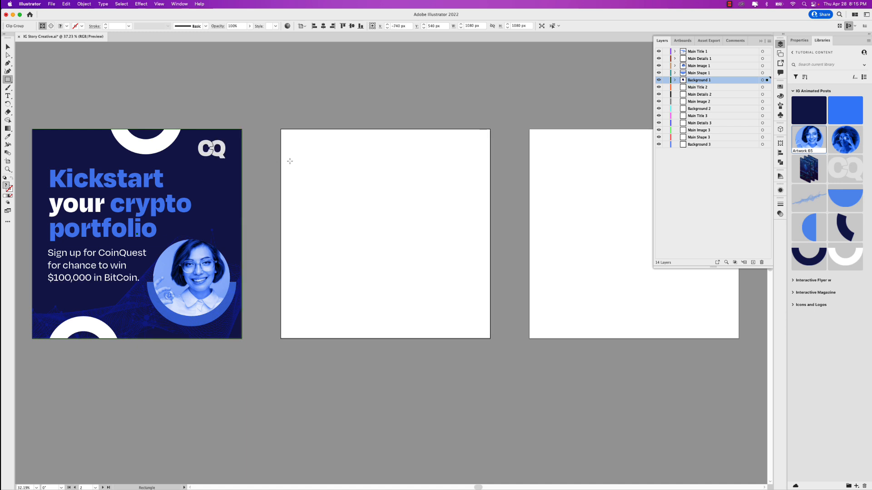
{"action": "left_click", "coordinate": [7, 47]}
{"action": "left_click", "coordinate": [97, 104]}
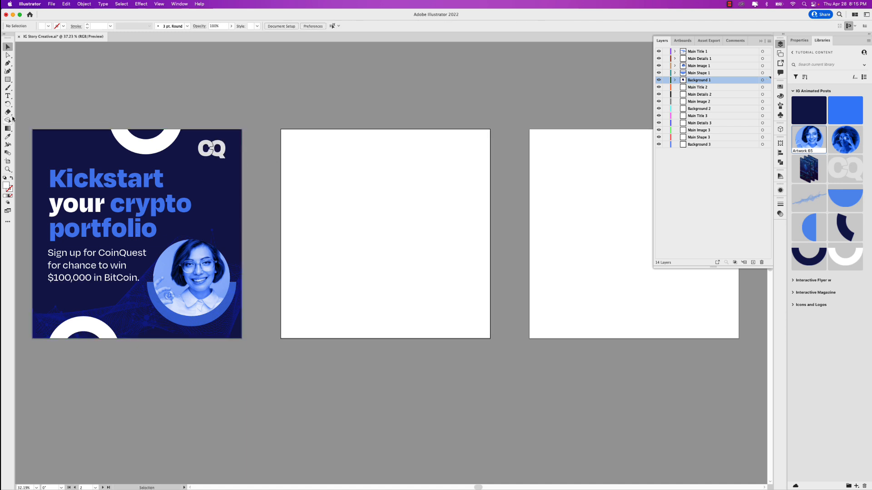
Create a 1080 by 1080 px rectangle over the second artboard and fill it with the library's bright blue
{"action": "left_click", "coordinate": [7, 80]}
{"action": "left_click", "coordinate": [364, 198]}
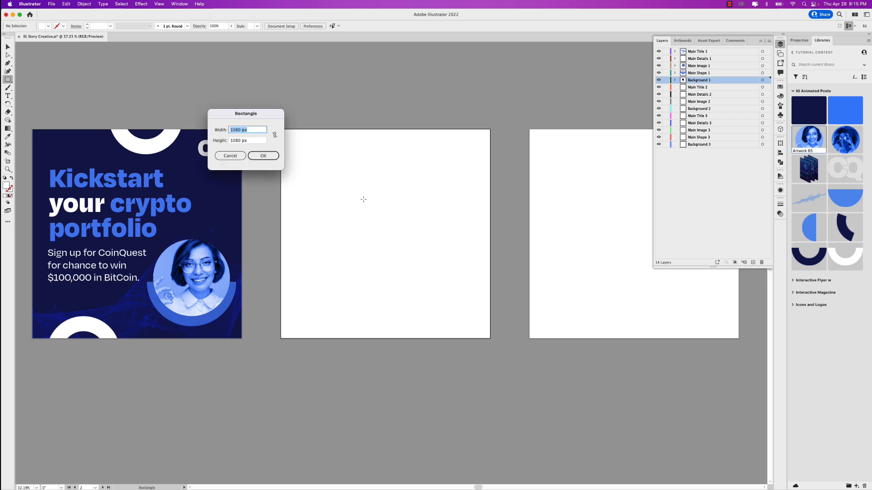
{"action": "left_click", "coordinate": [266, 157]}
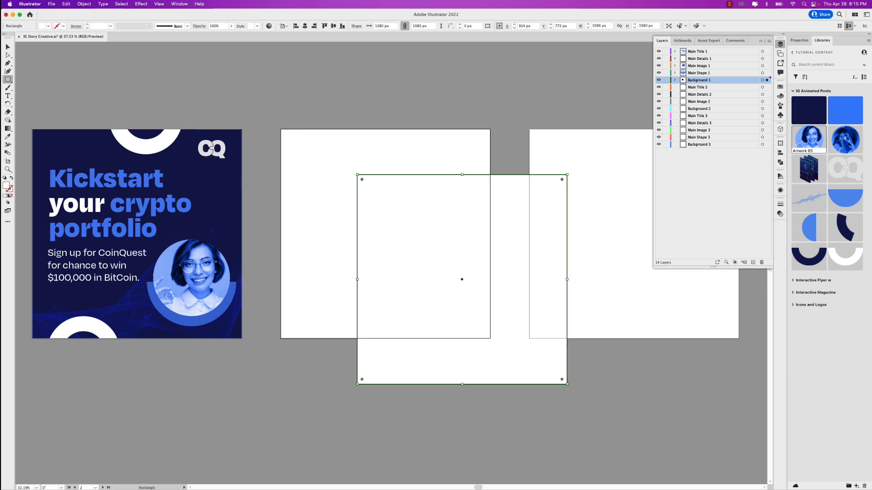
{"action": "left_click", "coordinate": [11, 193]}
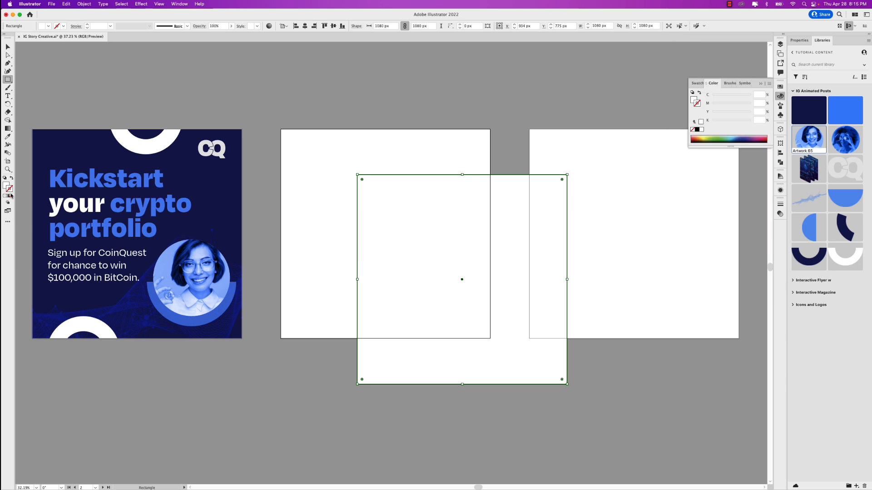
{"action": "left_click", "coordinate": [5, 189]}
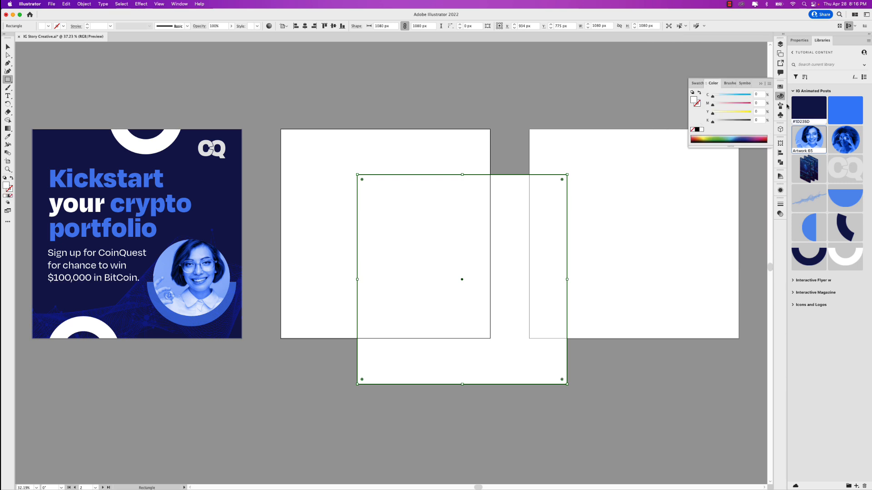
{"action": "left_click", "coordinate": [844, 110]}
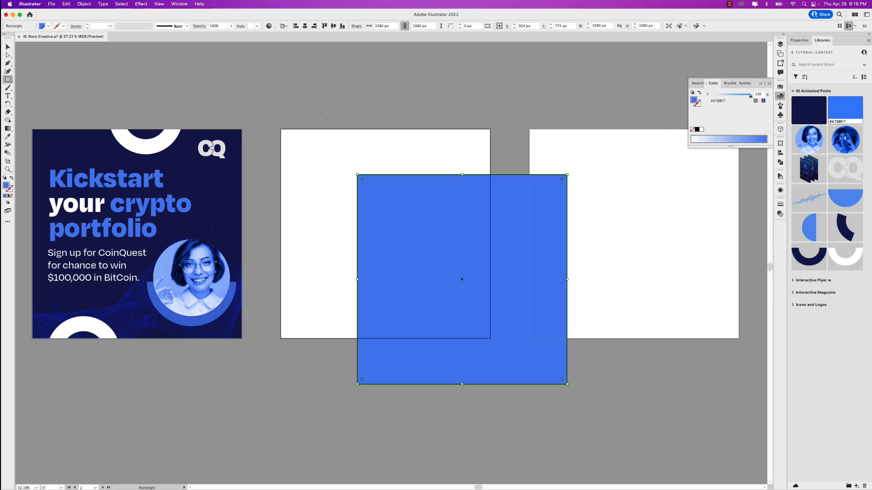
Center the blue rectangle horizontally and vertically on the second artboard and deselect it
{"action": "left_click", "coordinate": [7, 46]}
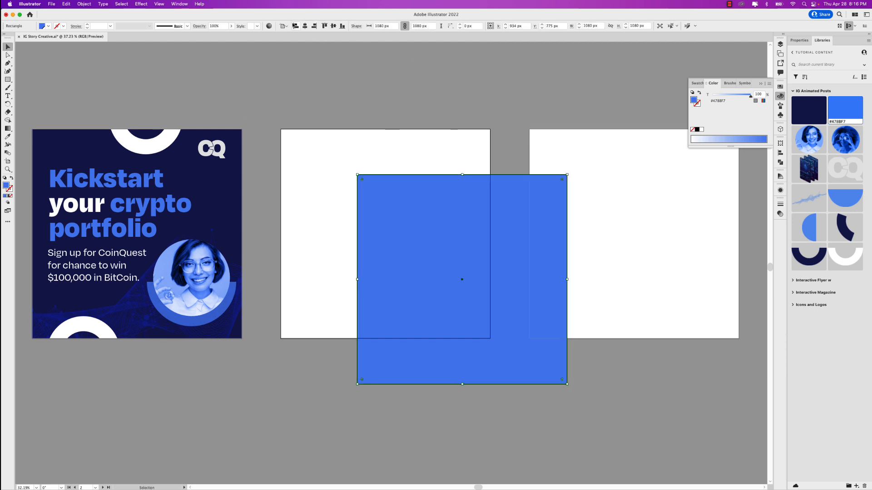
{"action": "left_click", "coordinate": [305, 26]}
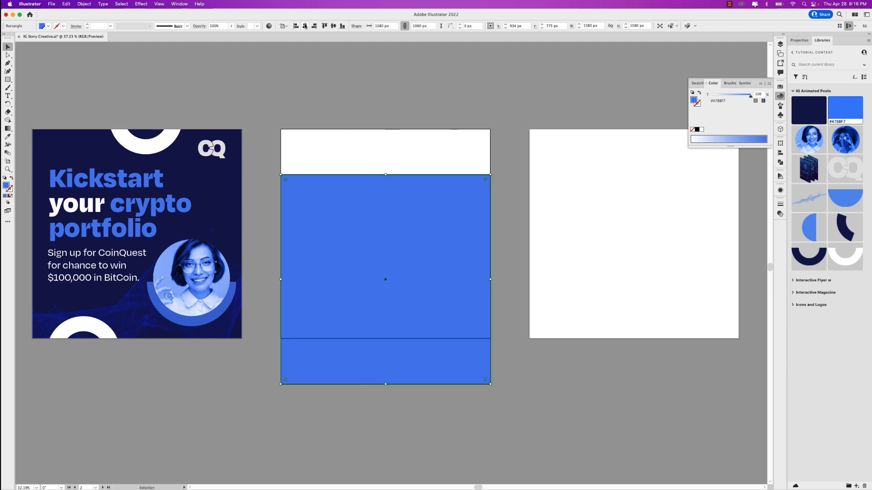
{"action": "left_click", "coordinate": [332, 26]}
{"action": "key", "text": "super+2"}
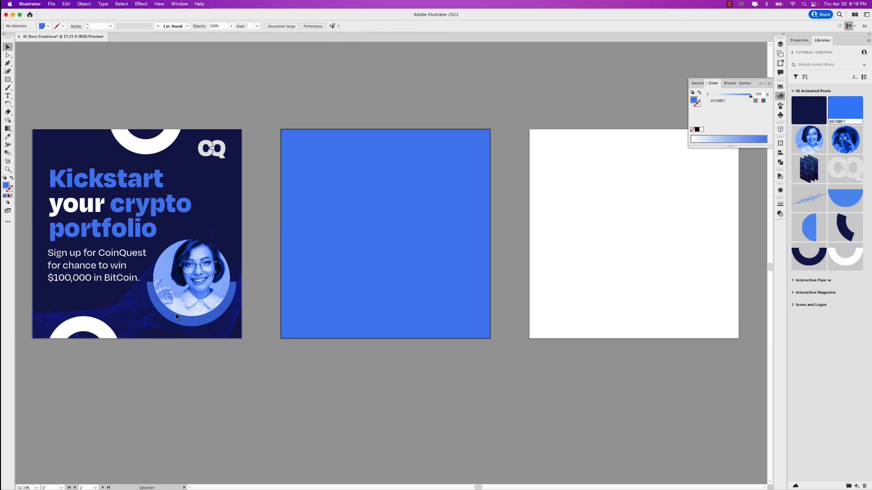
Copy the network wave graphic from the first post's clipped background and paste it in place on the second artboard
{"action": "double_click", "coordinate": [138, 320]}
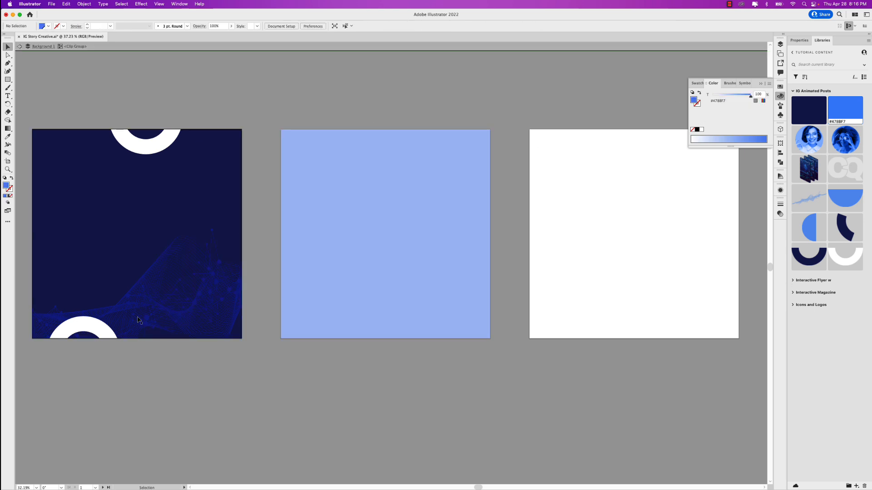
{"action": "left_click", "coordinate": [138, 319]}
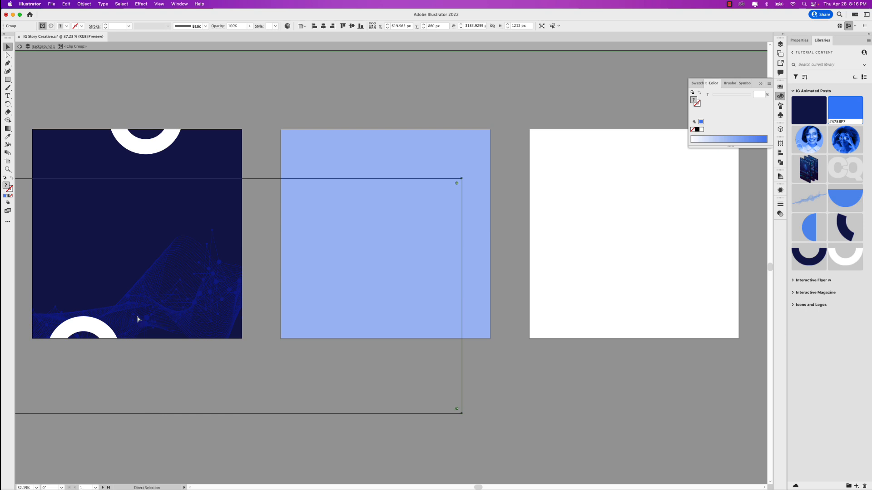
{"action": "double_click", "coordinate": [275, 89]}
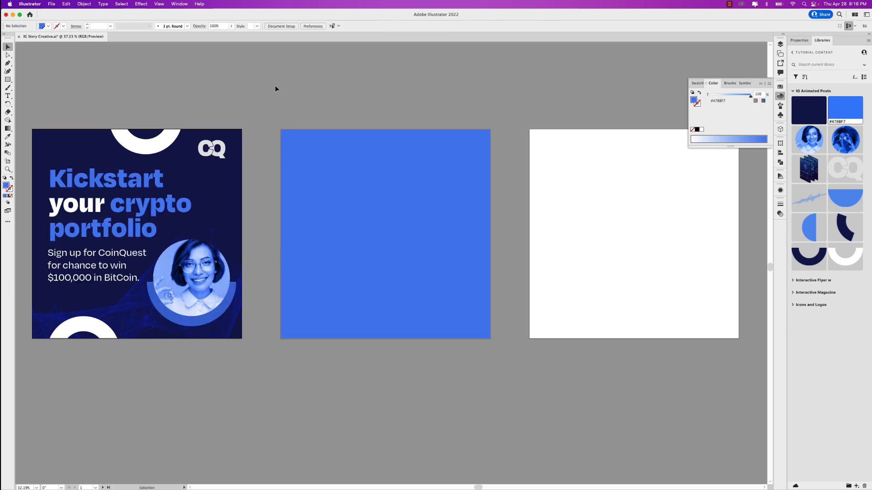
{"action": "left_click", "coordinate": [338, 238]}
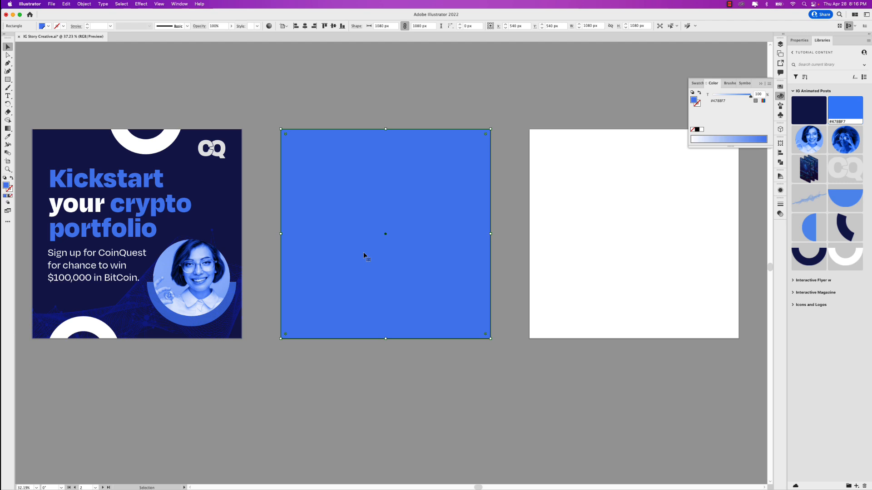
{"action": "key", "text": "shift+super+v"}
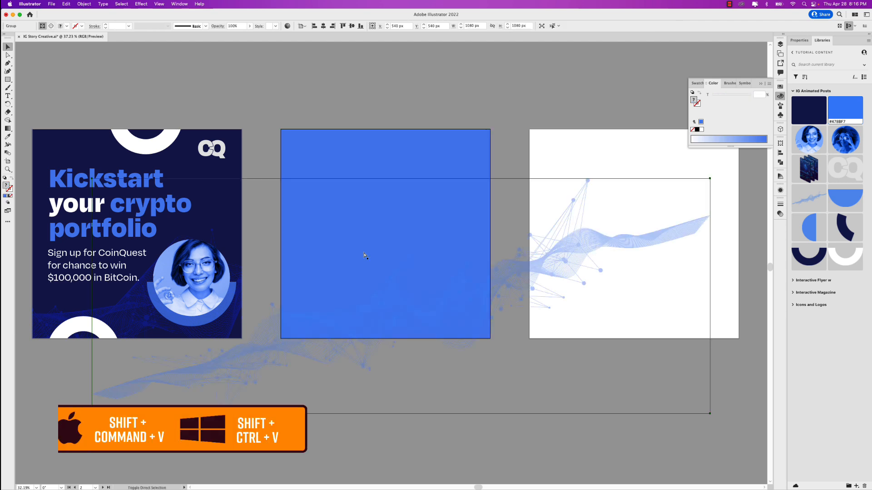
Set the blending mode of the pasted network wave graphic to Screen
{"action": "left_click", "coordinate": [799, 40]}
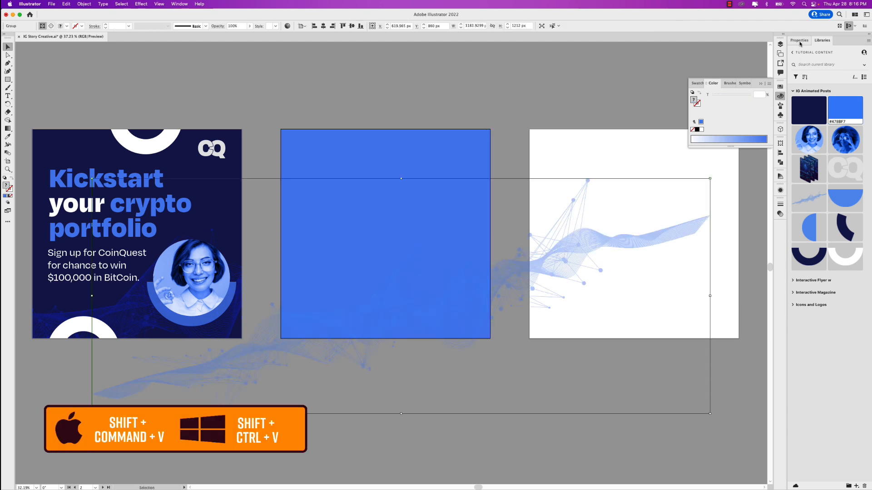
{"action": "left_click", "coordinate": [807, 135]}
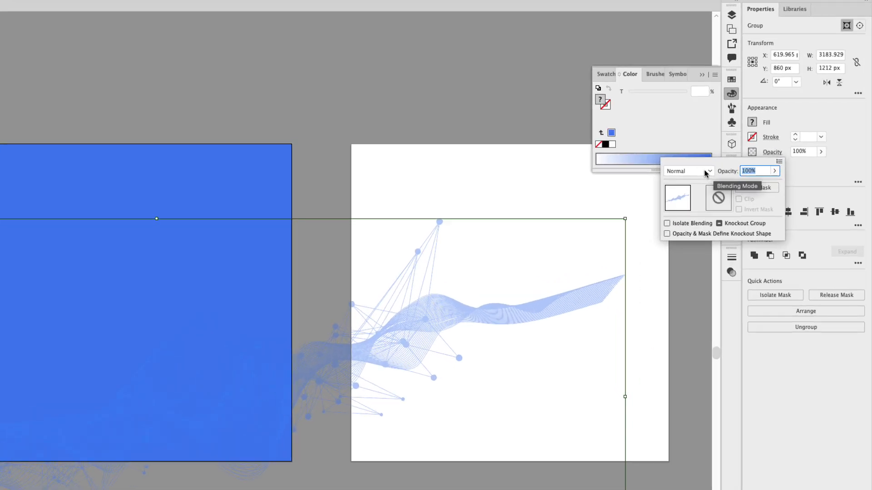
{"action": "left_click", "coordinate": [764, 147]}
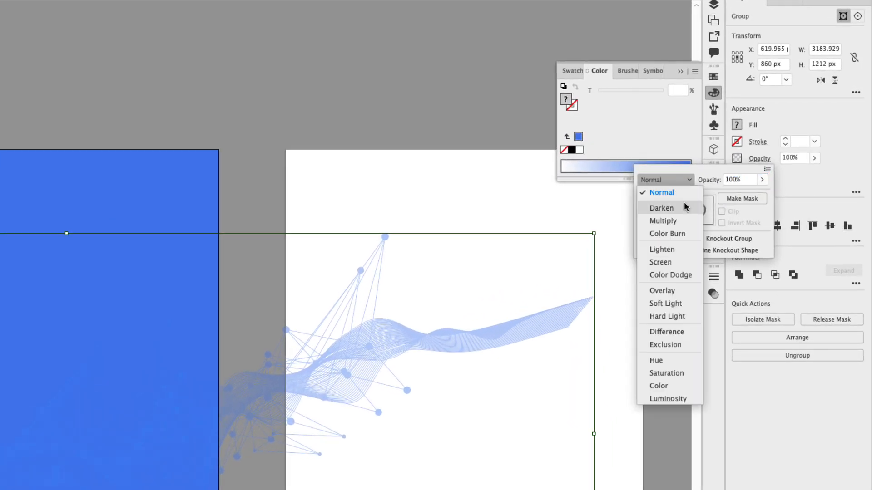
{"action": "left_click", "coordinate": [672, 261]}
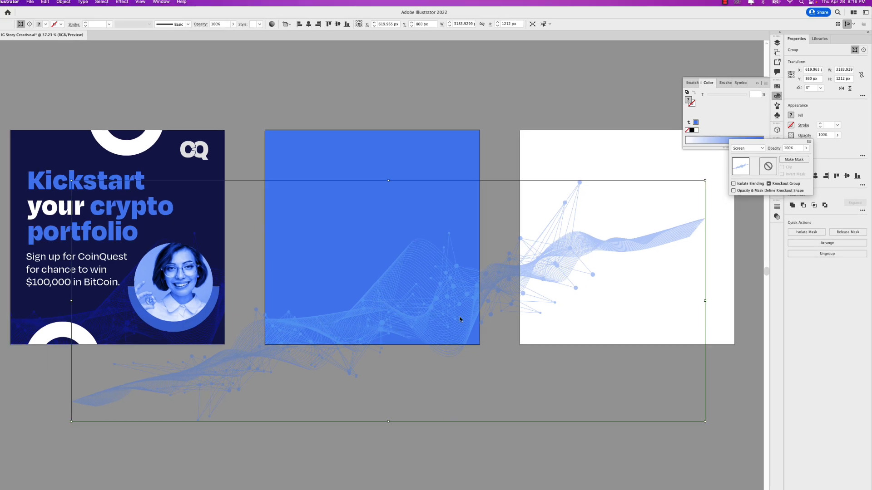
{"action": "left_click", "coordinate": [325, 111]}
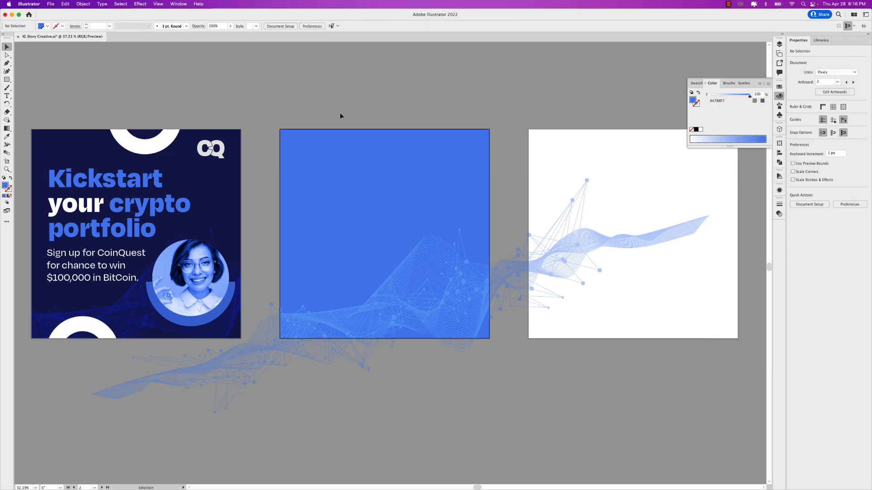
Duplicate the blue rectangle in front and use the copy as a clipping mask to crop the wave graphic to the second artboard
{"action": "left_click", "coordinate": [340, 189]}
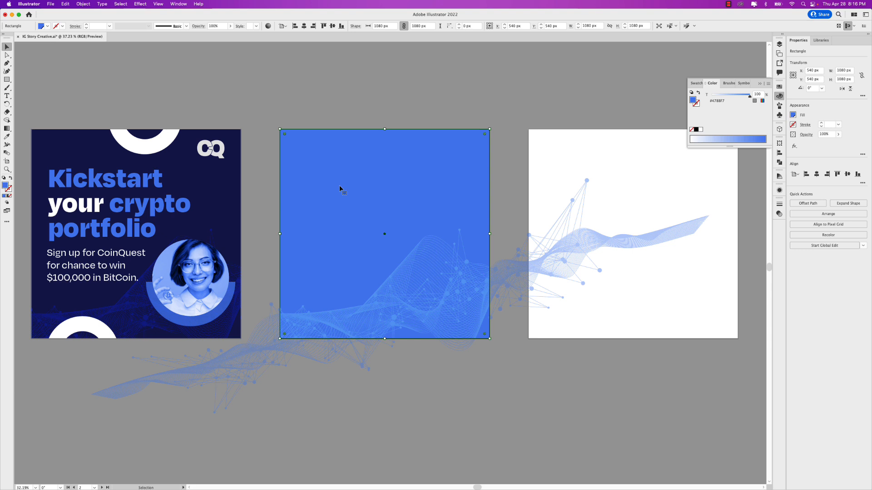
{"action": "key", "text": "super+c"}
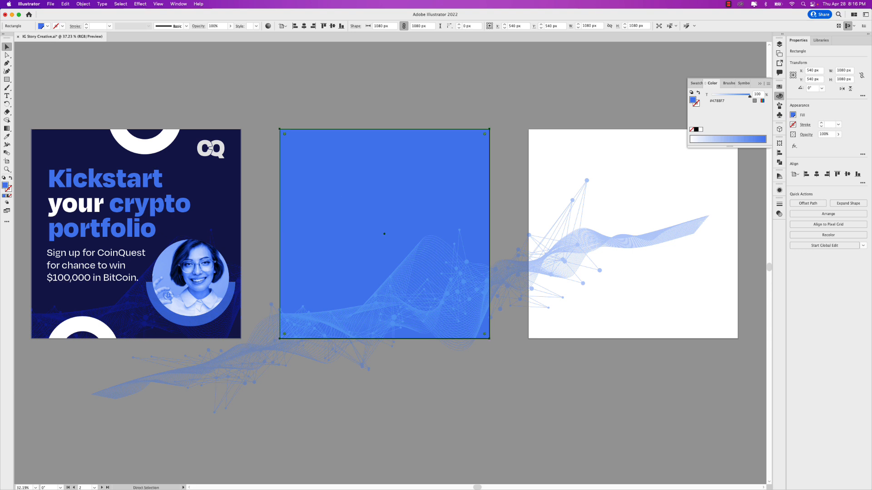
{"action": "key", "text": "super+f"}
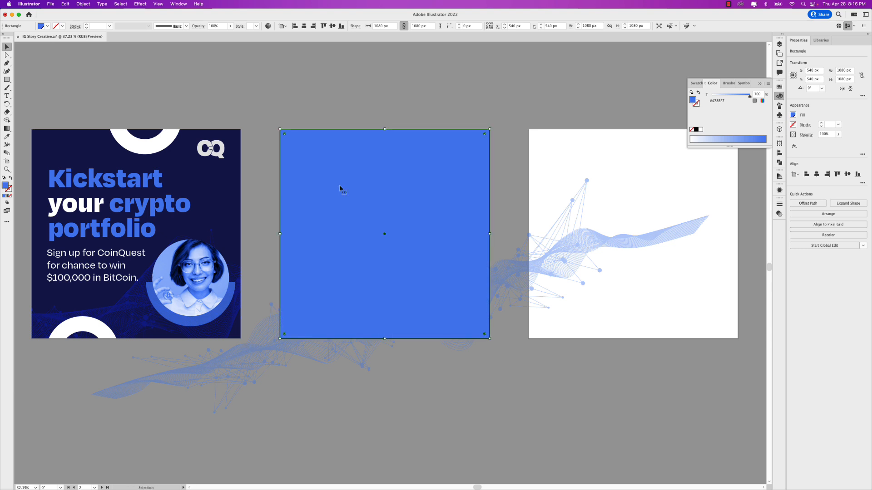
{"action": "left_click_drag", "start_coordinate": [447, 371], "coordinate": [460, 392]}
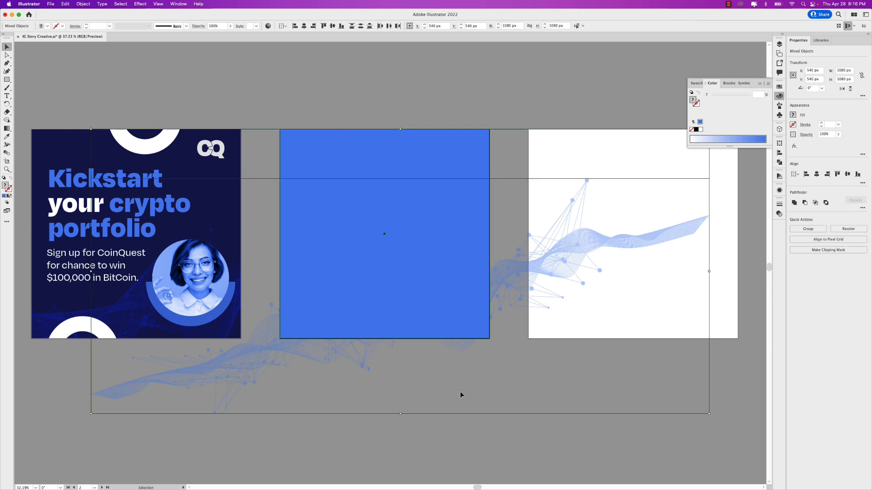
{"action": "key", "text": "super"}
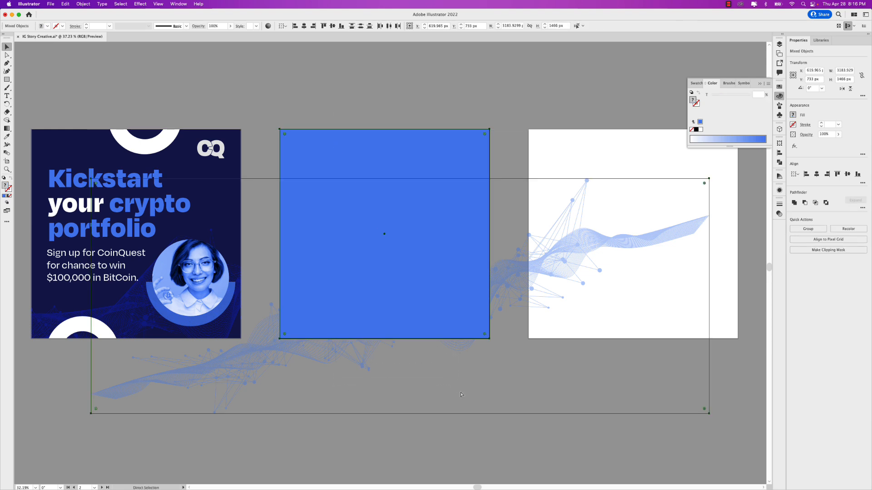
{"action": "key", "text": "super+7"}
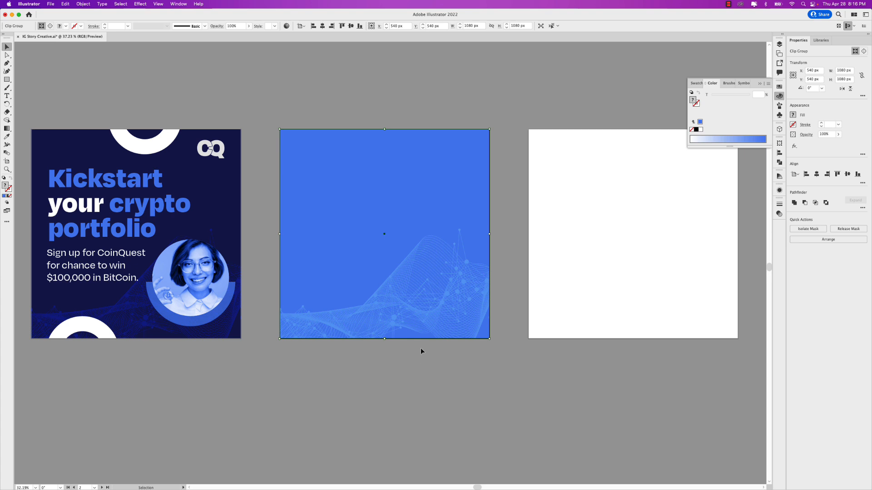
{"action": "right_click", "coordinate": [398, 231]}
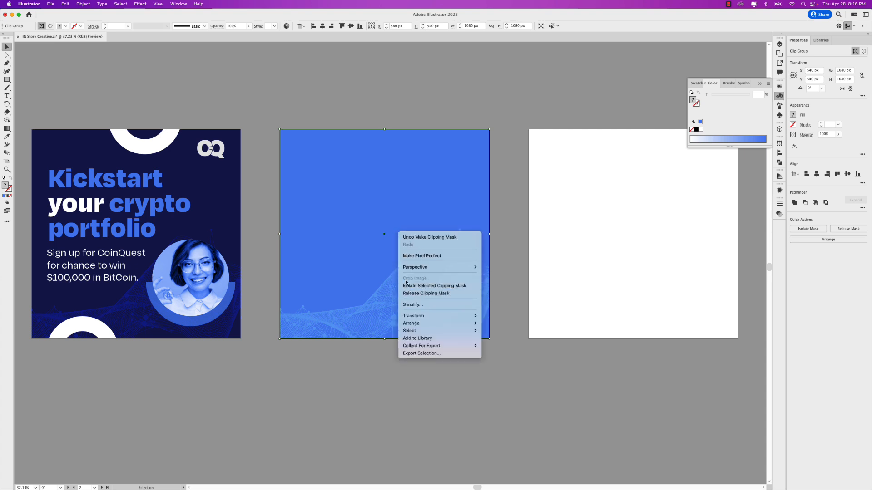
{"action": "left_click", "coordinate": [369, 226]}
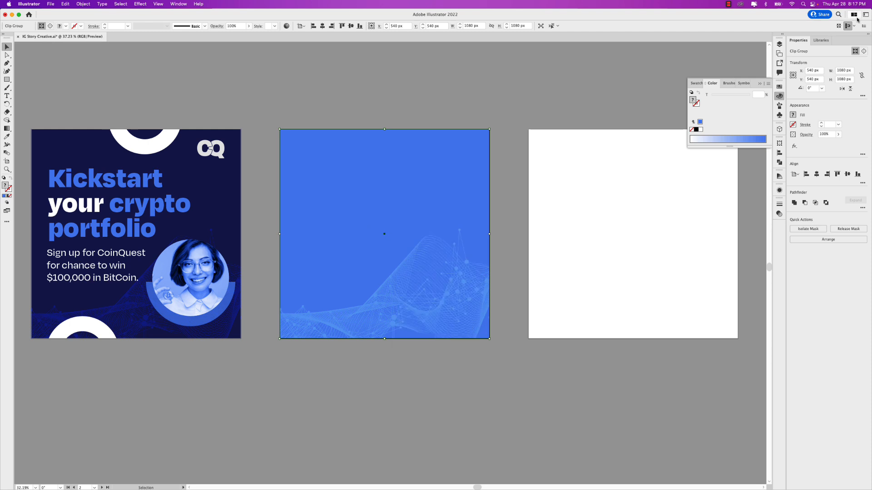
Place the dark arc Artwork 64 from the library at about 124 by 200 px on the left half of the second artboard
{"action": "left_click", "coordinate": [820, 40]}
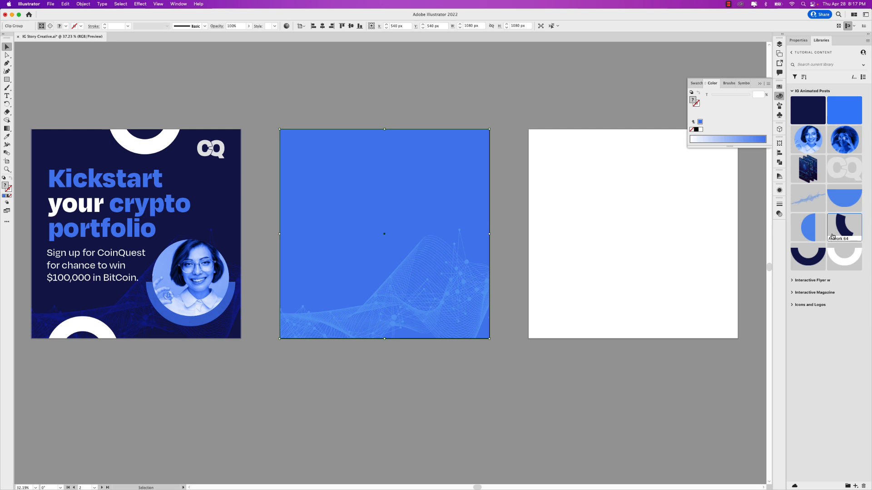
{"action": "left_click_drag", "start_coordinate": [841, 228], "coordinate": [369, 194]}
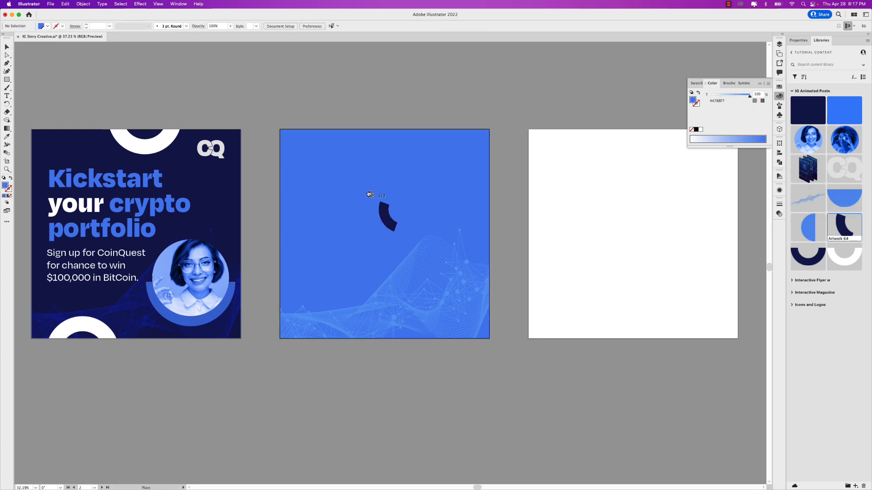
{"action": "left_click", "coordinate": [323, 204]}
{"action": "left_click_drag", "start_coordinate": [344, 231], "coordinate": [327, 241]}
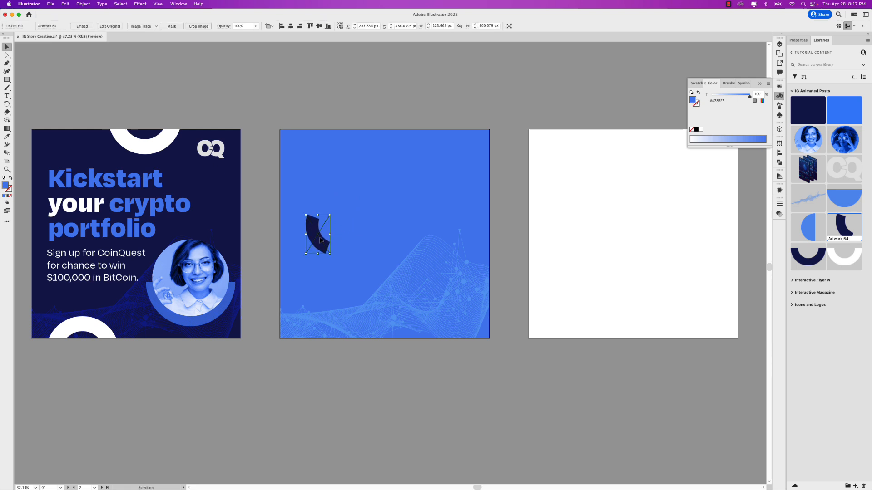
Add a second dark arc at the right side of the second artboard, rotated to curve upward, and tilt and reposition the left arc
{"action": "left_click_drag", "start_coordinate": [840, 229], "coordinate": [394, 271]}
{"action": "left_click", "coordinate": [415, 196]}
{"action": "left_click_drag", "start_coordinate": [433, 228], "coordinate": [464, 269]}
{"action": "mouse_move", "coordinate": [318, 221]}
{"action": "left_mouse_down"}
{"action": "mouse_move", "coordinate": [305, 216]}
{"action": "mouse_move", "coordinate": [319, 212]}
{"action": "left_mouse_up"}
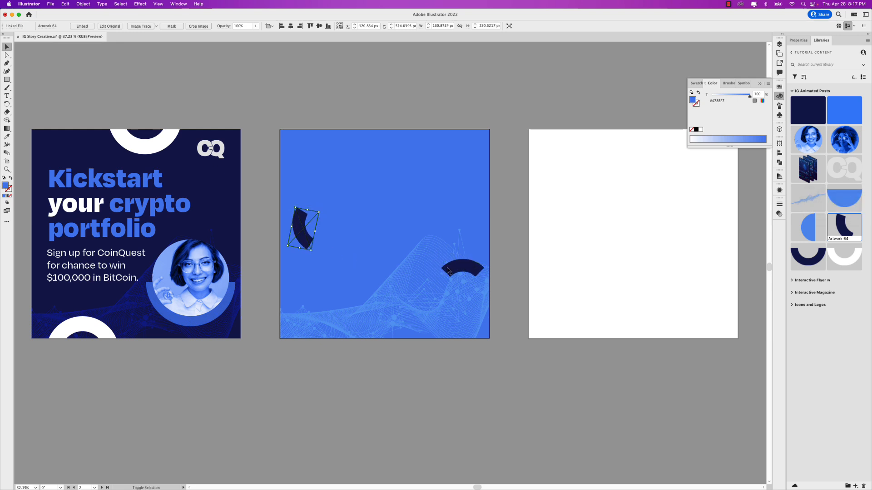
Embed both linked arc artworks on the second artboard into the document
{"action": "left_click", "coordinate": [466, 267], "text": "shift"}
{"action": "left_click", "coordinate": [90, 26]}
{"action": "left_click", "coordinate": [337, 70]}
{"action": "left_click", "coordinate": [439, 271]}
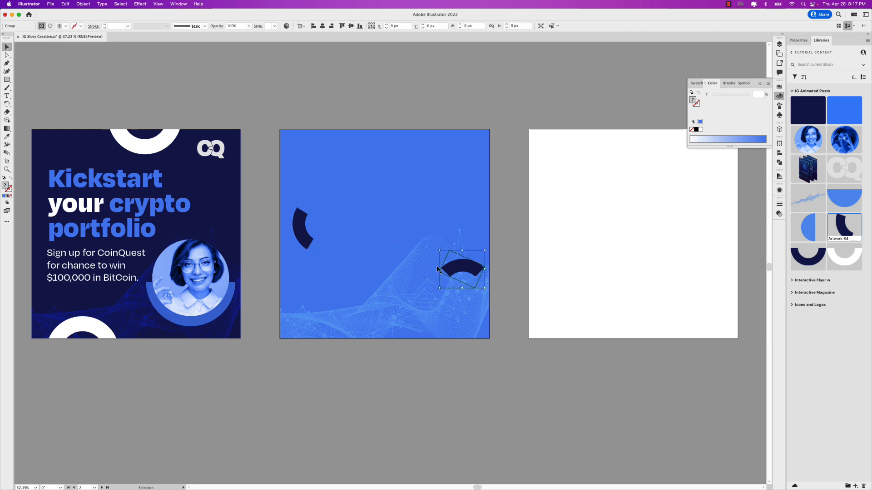
{"action": "left_click", "coordinate": [426, 138]}
Place the dark half ring Artwork 63 from the library at about 379 by 188 px, overlapping the second artboard's top edge, and embed it
{"action": "left_click_drag", "start_coordinate": [802, 253], "coordinate": [389, 117]}
{"action": "left_click_drag", "start_coordinate": [443, 143], "coordinate": [416, 145]}
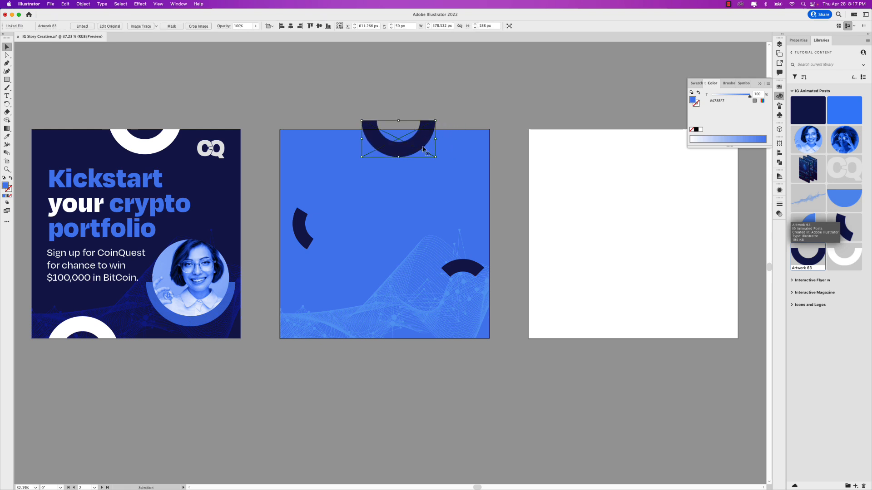
{"action": "left_click", "coordinate": [82, 26]}
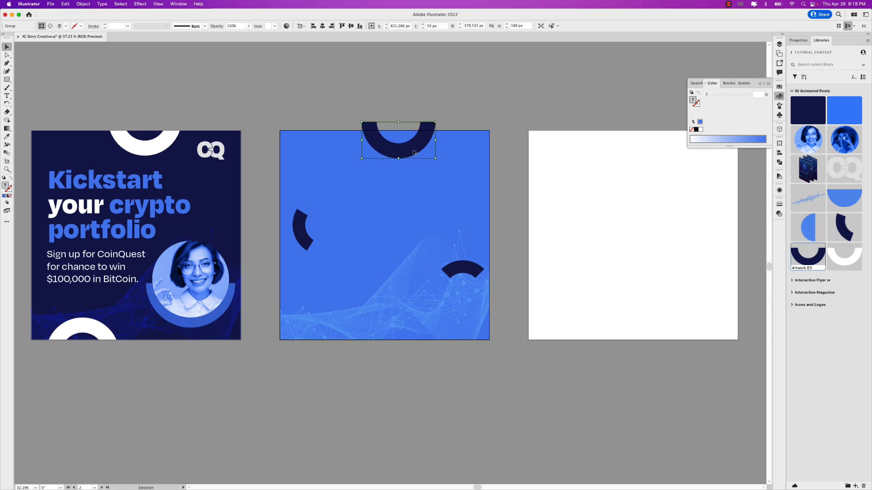
Duplicate the dark half ring, turn the copy upside down over the artboard's lower-left edge, and shift the left arc slightly down
{"action": "left_click_drag", "start_coordinate": [411, 152], "coordinate": [407, 223]}
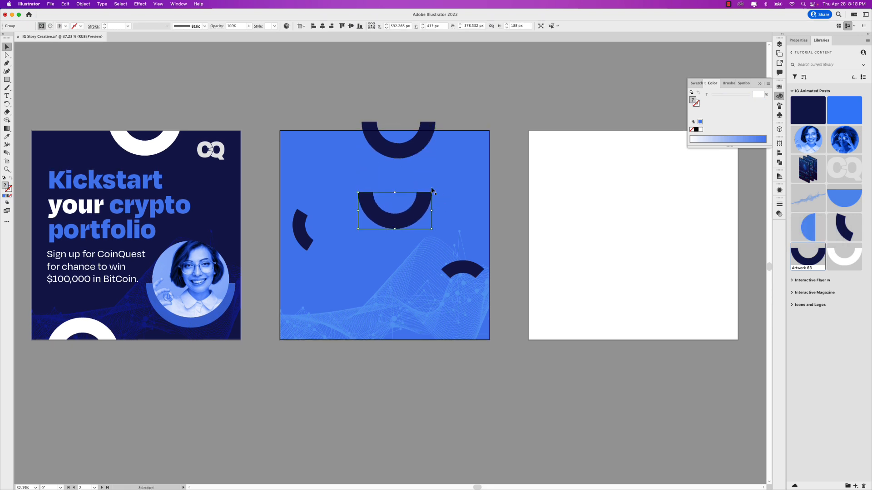
{"action": "left_click_drag", "start_coordinate": [432, 189], "coordinate": [358, 231]}
{"action": "left_click_drag", "start_coordinate": [410, 210], "coordinate": [346, 328]}
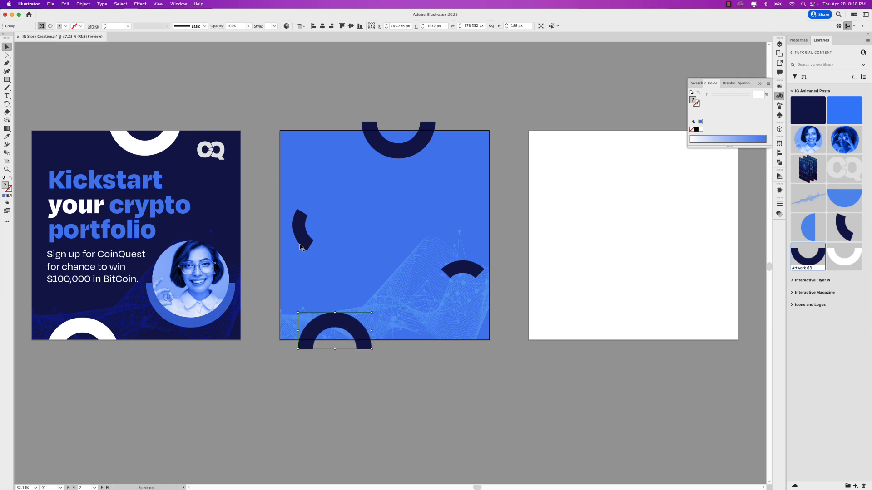
{"action": "left_click_drag", "start_coordinate": [302, 242], "coordinate": [299, 251]}
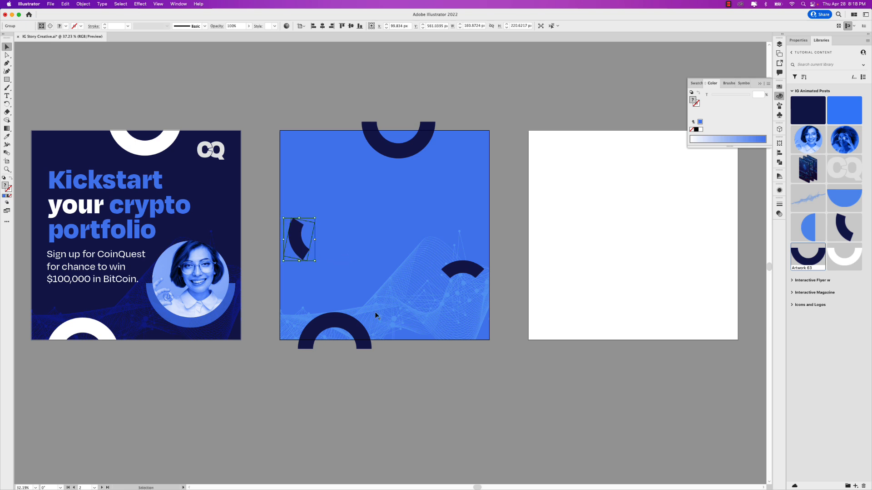
{"action": "left_click_drag", "start_coordinate": [349, 320], "coordinate": [345, 320]}
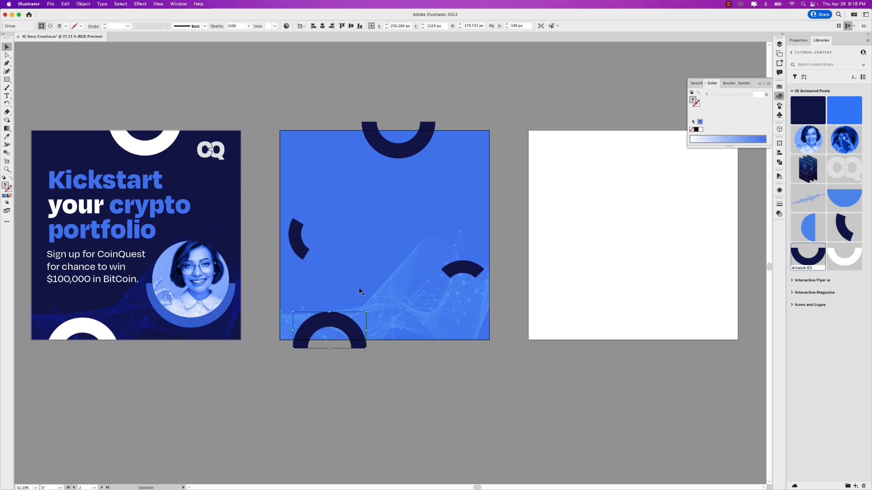
Select the blue background group and all four dark shapes of the second post and move them to the Background 2 layer
{"action": "left_click", "coordinate": [385, 149], "text": "shift"}
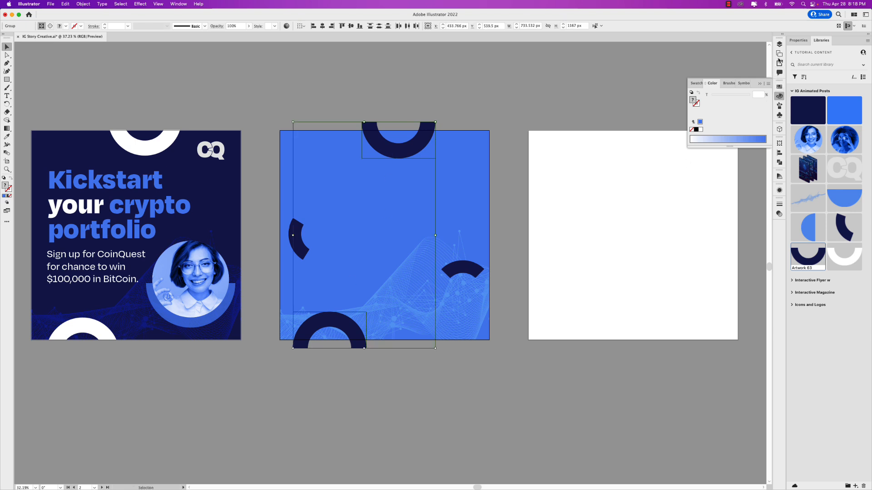
{"action": "left_click", "coordinate": [779, 44]}
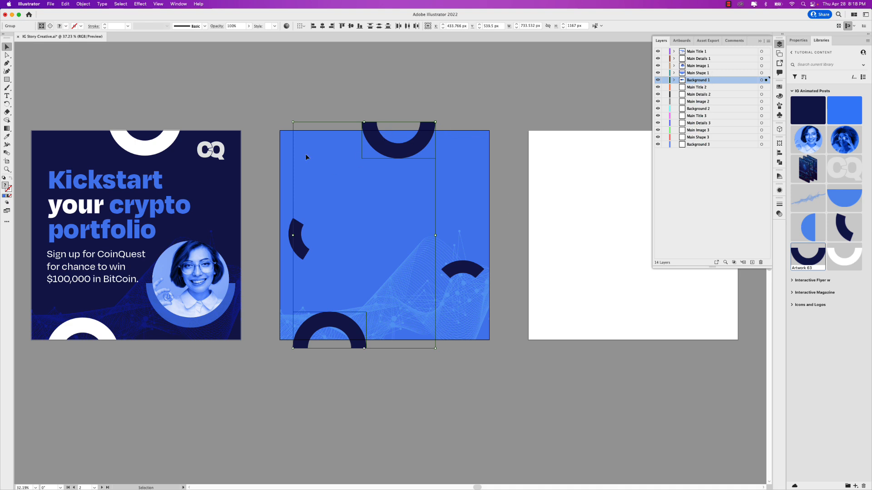
{"action": "left_click_drag", "start_coordinate": [518, 389], "coordinate": [518, 390]}
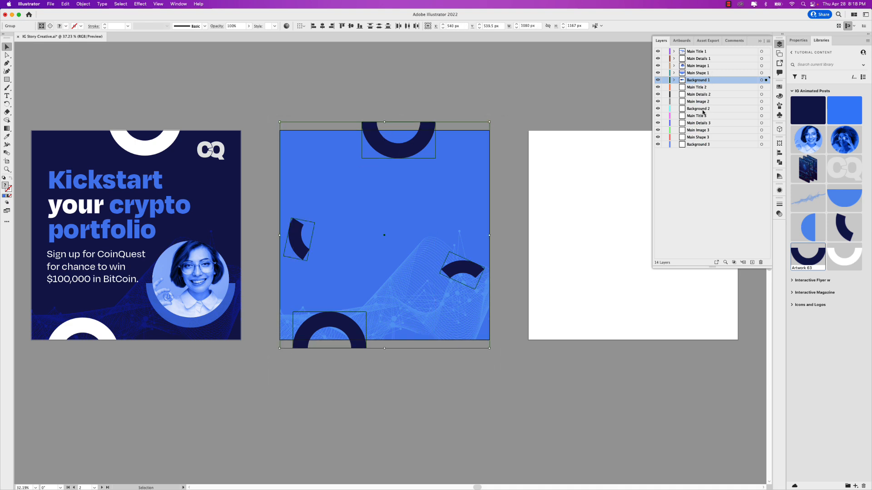
{"action": "left_click_drag", "start_coordinate": [766, 80], "coordinate": [766, 110]}
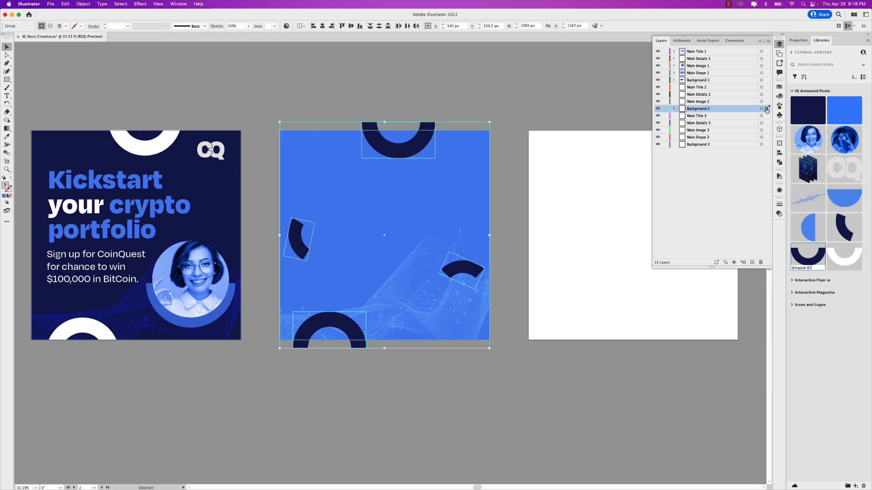
{"action": "left_click", "coordinate": [540, 99]}
Move the four Artwork 63 and Artwork 64 objects into Background 2's clip group so the artboard rectangle crops them
{"action": "left_click", "coordinate": [452, 171]}
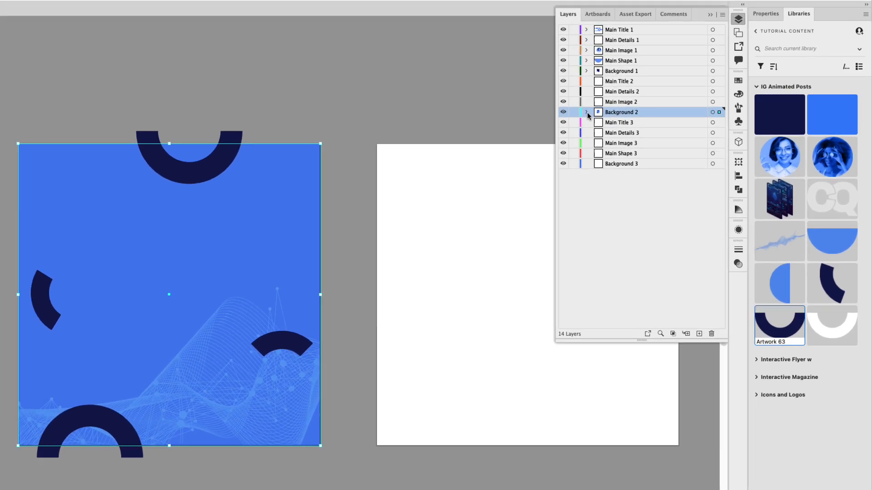
{"action": "left_click", "coordinate": [586, 112]}
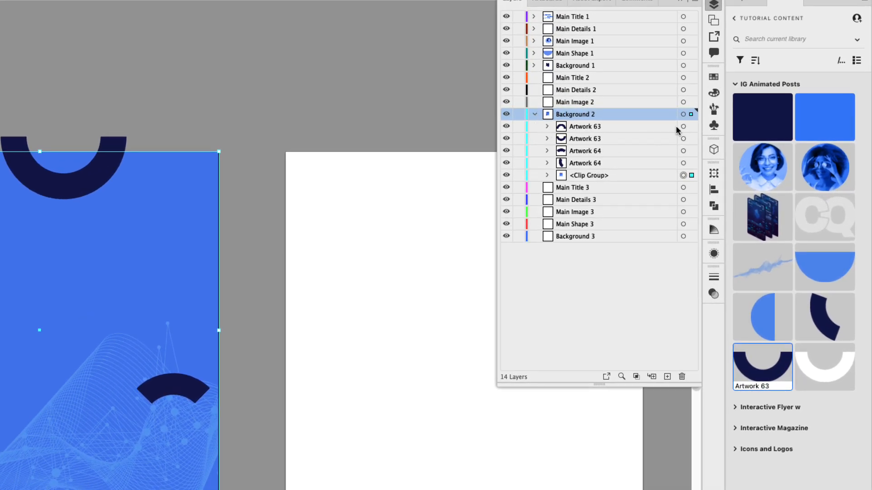
{"action": "left_click", "coordinate": [631, 129]}
{"action": "left_click", "coordinate": [592, 164], "text": "shift"}
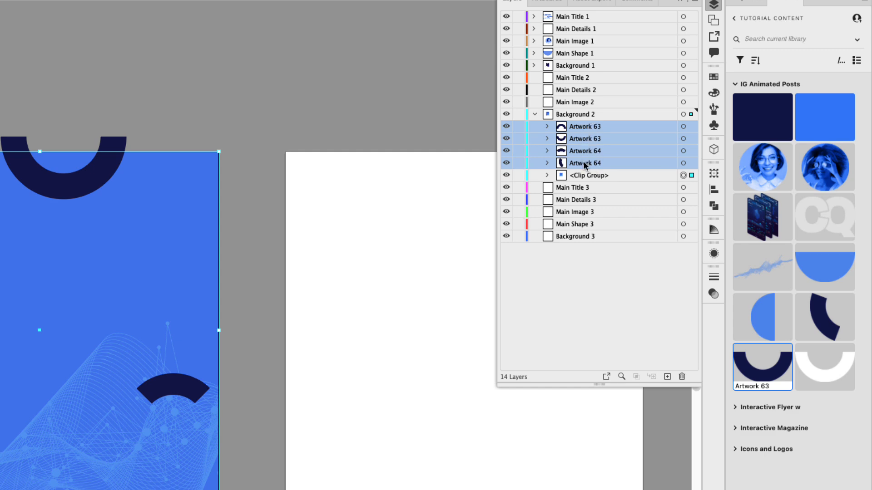
{"action": "left_click", "coordinate": [547, 175]}
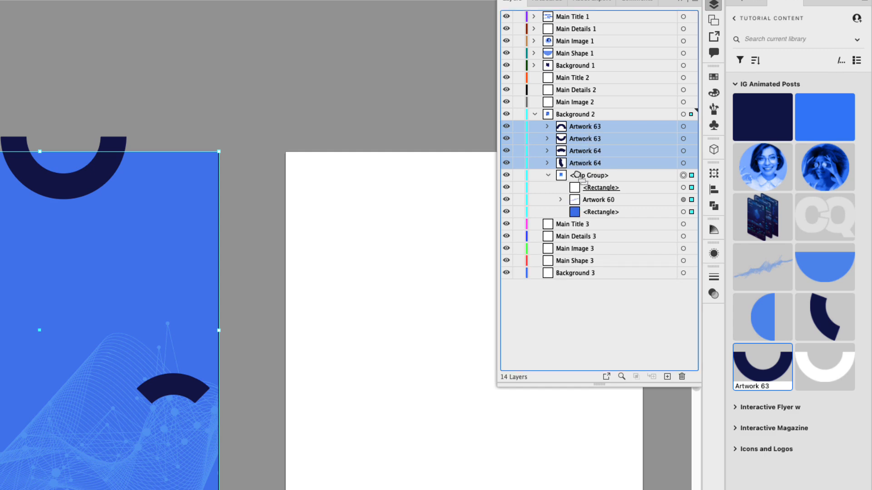
{"action": "left_click_drag", "start_coordinate": [596, 190], "coordinate": [596, 187]}
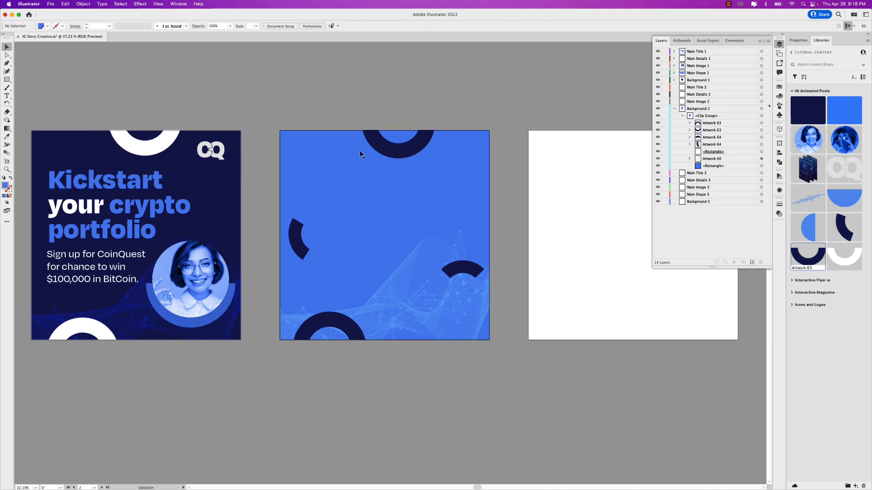
{"action": "scroll", "coordinate": [358, 110], "scroll_direction": "right", "scroll_amount": 1}
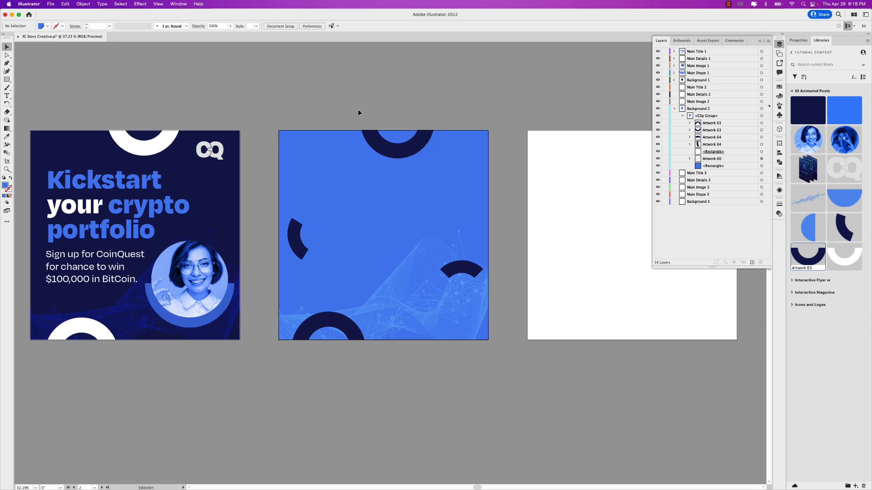
{"action": "left_click", "coordinate": [682, 116]}
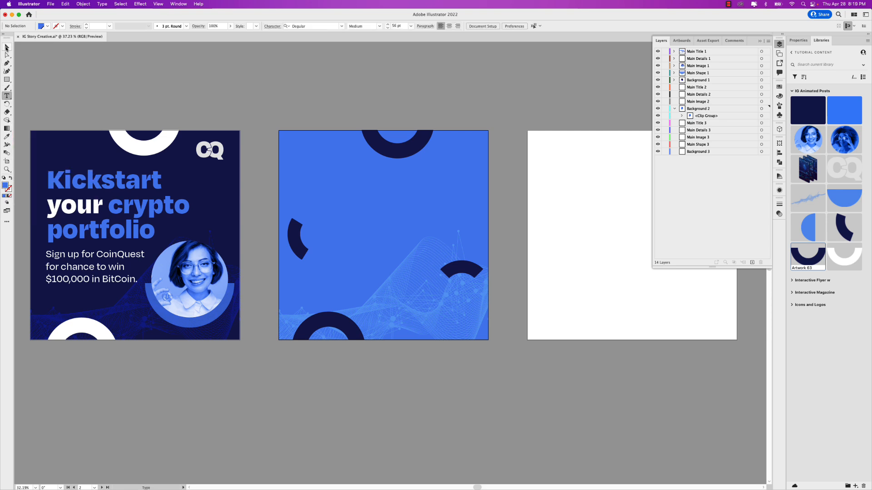
Copy the "Kickstart your crypto portfolio" headline in place onto the second artboard and recolour it with the library's dark navy
{"action": "left_click", "coordinate": [93, 175]}
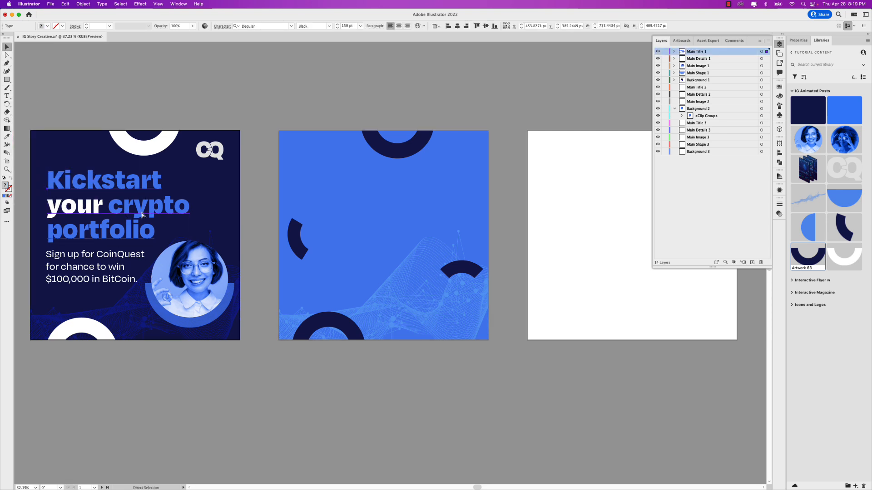
{"action": "left_click", "coordinate": [384, 256]}
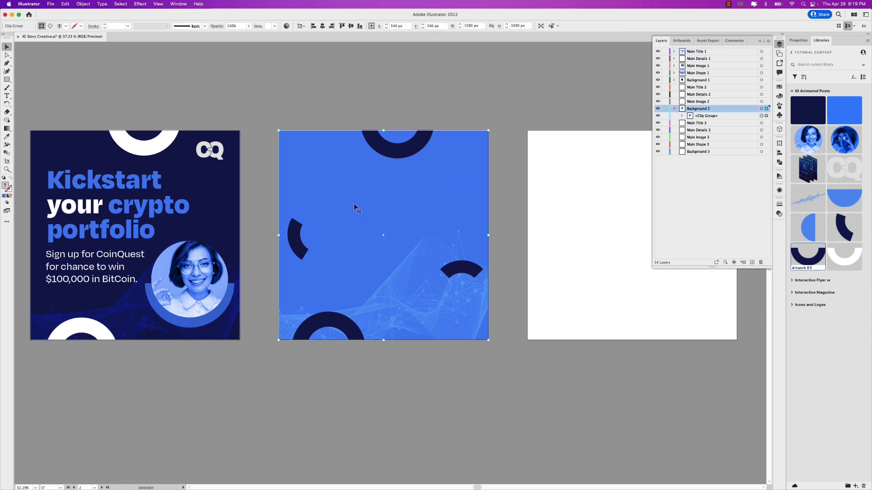
{"action": "type", "text": "Kickstart your crypto portfolio"}
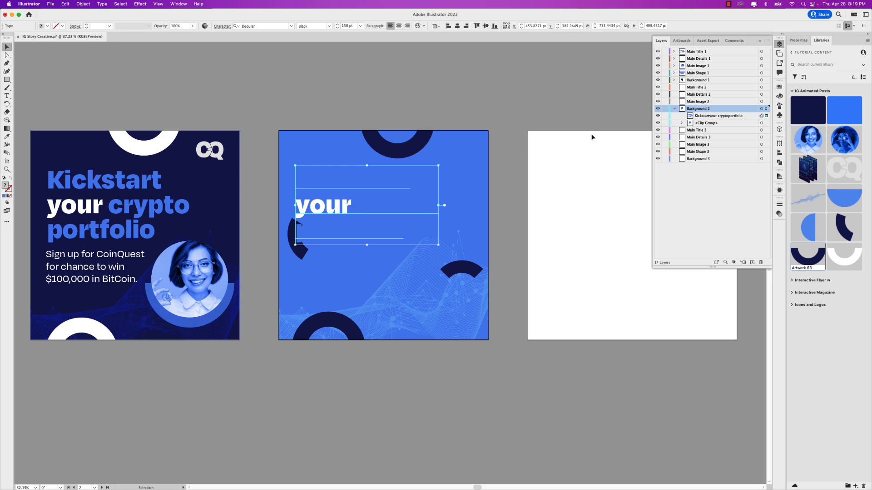
{"action": "left_click", "coordinate": [812, 111]}
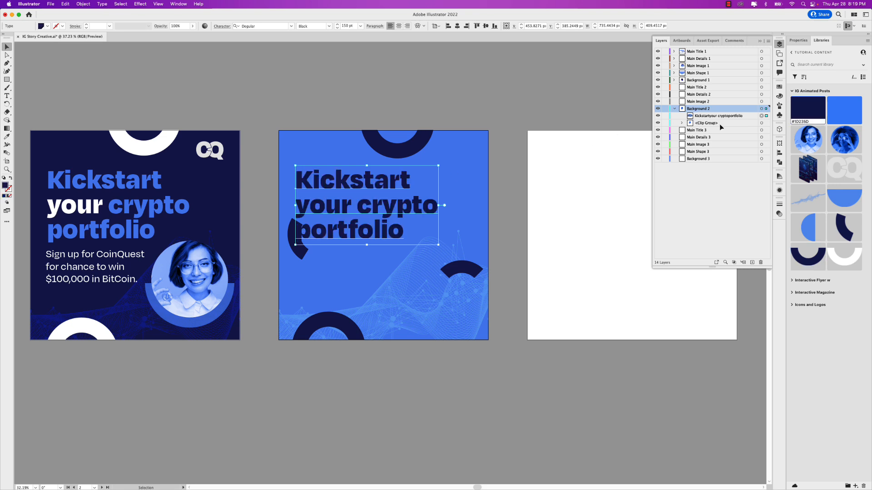
Replace the copied headline's text with "Build wealth with our mobile app." on two lines, breaking after "with"
{"action": "double_click", "coordinate": [392, 230]}
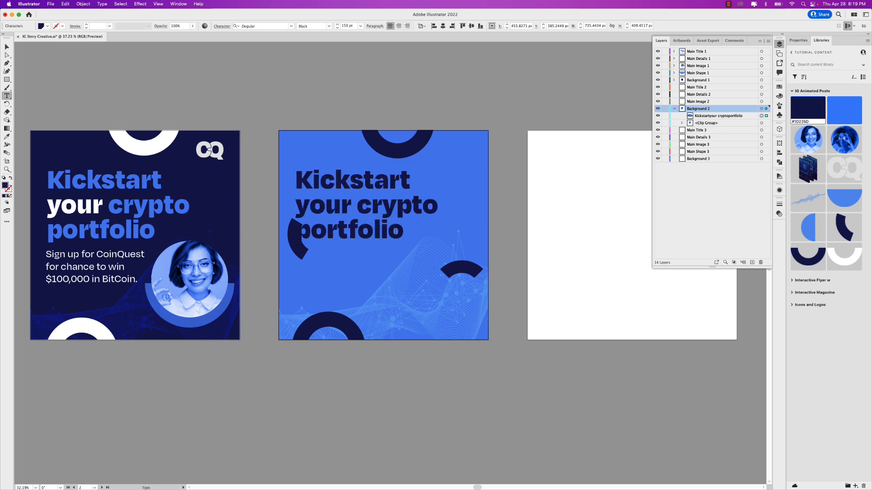
{"action": "key", "text": "super+a"}
{"action": "type", "text": "Bu"}
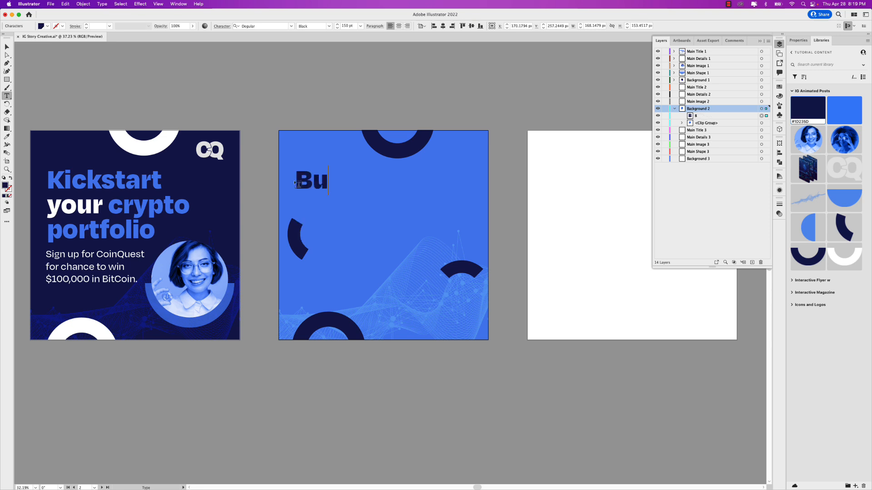
{"action": "type", "text": "ild weal"}
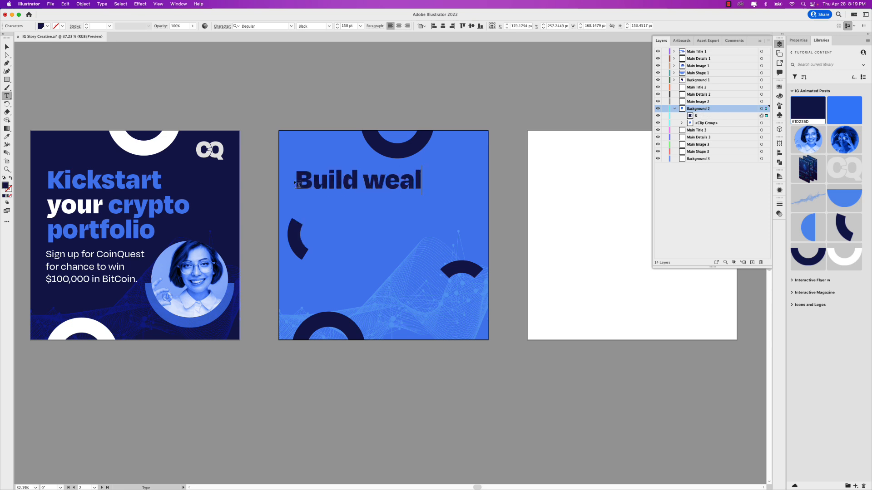
{"action": "type", "text": "th with "}
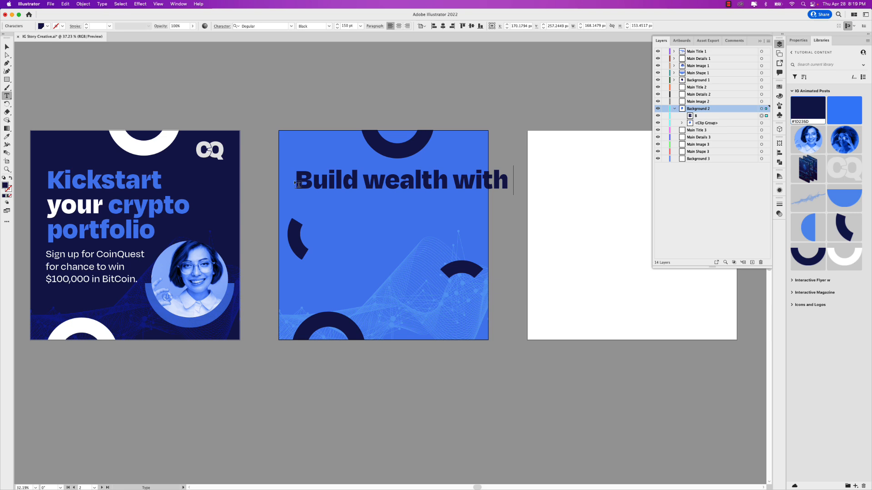
{"action": "type", "text": "our"}
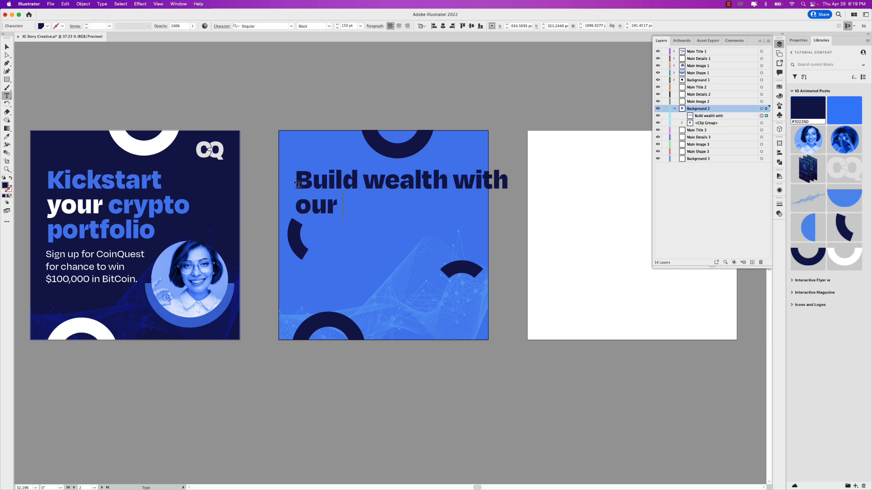
{"action": "type", "text": " mobile app."}
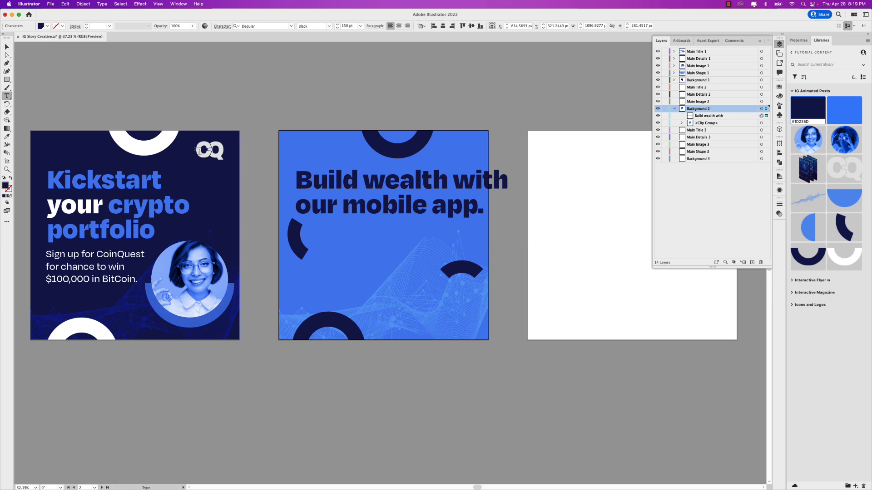
Set the second post's headline font size to 125 pt
{"action": "left_click", "coordinate": [7, 47]}
{"action": "left_click_drag", "start_coordinate": [508, 193], "coordinate": [480, 193]}
{"action": "left_click", "coordinate": [349, 26]}
{"action": "type", "text": "125"}
{"action": "key", "text": "Tab"}
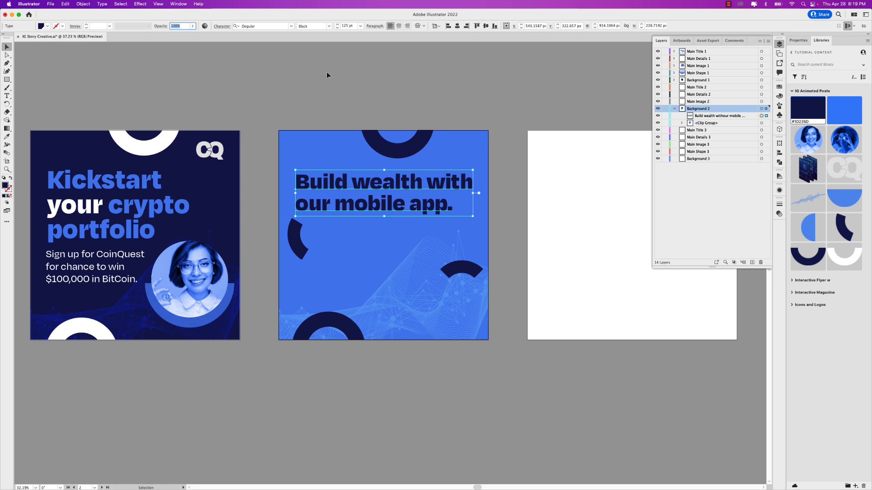
Tighten the leading between the two lines of the "Build wealth with our mobile app." headline
{"action": "double_click", "coordinate": [383, 204]}
{"action": "triple_click", "coordinate": [382, 204]}
{"action": "key", "text": "alt+Up"}
{"action": "key", "text": "alt+Up"}
{"action": "key", "text": "alt+Up"}
{"action": "key", "text": "alt+Up"}
{"action": "key", "text": "alt+Up"}
{"action": "key", "text": "alt+Up"}
{"action": "key", "text": "alt+Up"}
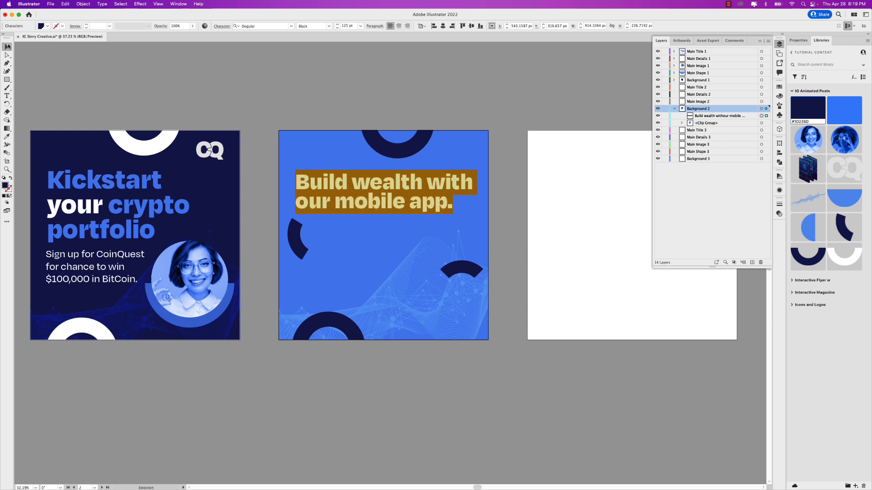
Align the headline text block to the horizontal center of the second artboard
{"action": "left_click", "coordinate": [8, 46]}
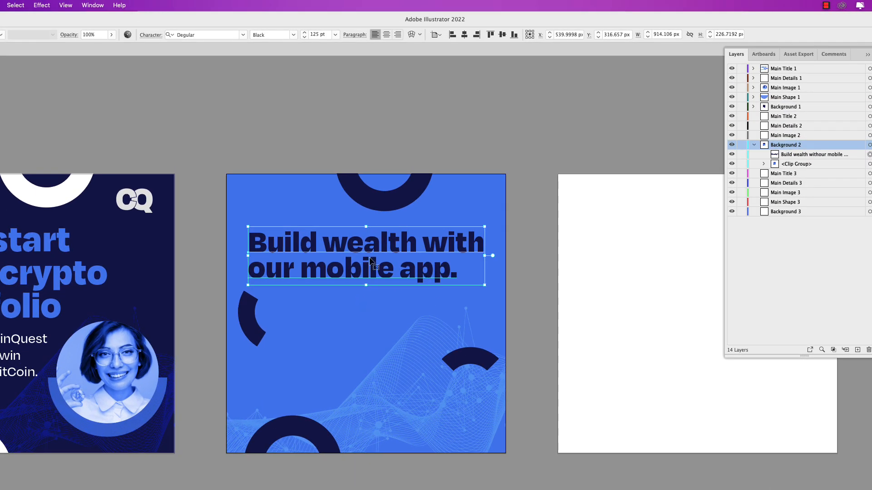
{"action": "left_click", "coordinate": [458, 30]}
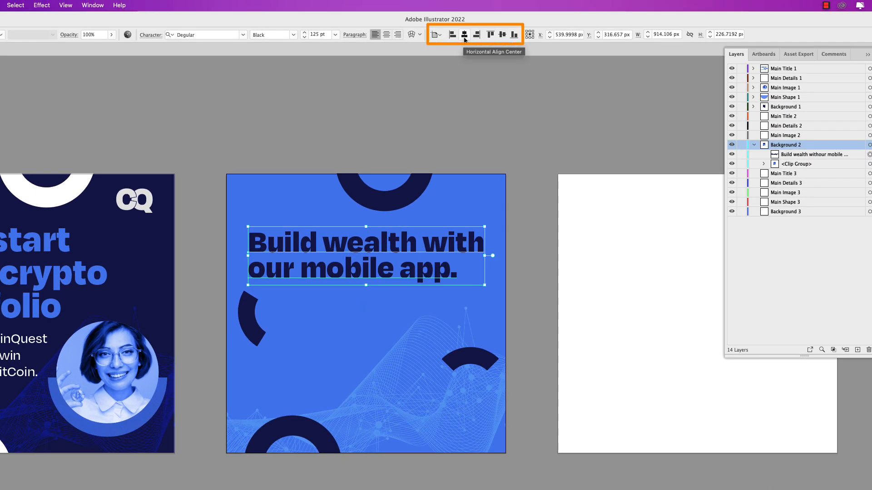
{"action": "left_click", "coordinate": [464, 34]}
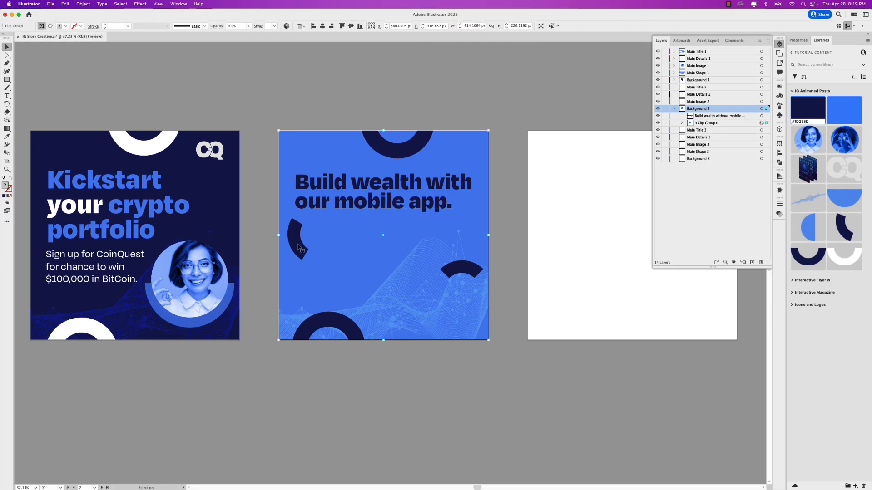
Inside the background clip group, move the left dark arc down away from the headline and the right arc slightly up
{"action": "double_click", "coordinate": [298, 246]}
{"action": "left_click_drag", "start_coordinate": [298, 247], "coordinate": [299, 271]}
{"action": "left_click_drag", "start_coordinate": [473, 275], "coordinate": [472, 267]}
{"action": "key", "text": "Escape"}
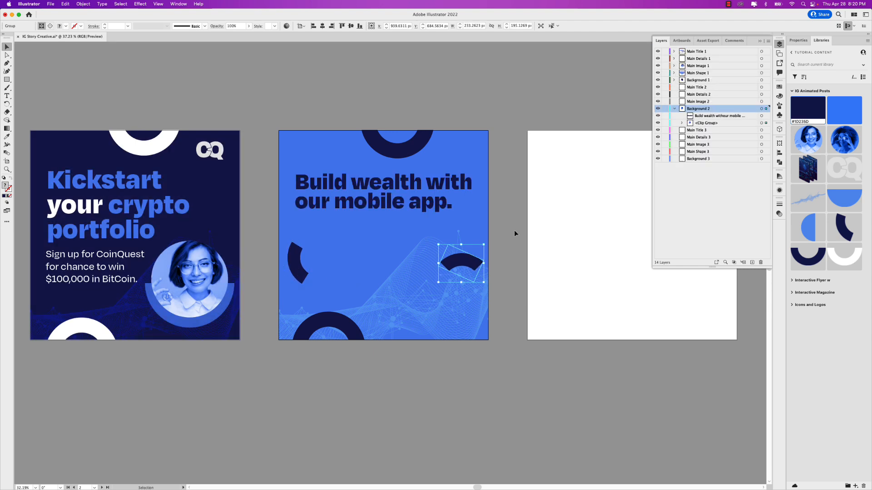
Set the second post's headline size to 115 pt and center the text block horizontally on the artboard
{"action": "left_click", "coordinate": [514, 230]}
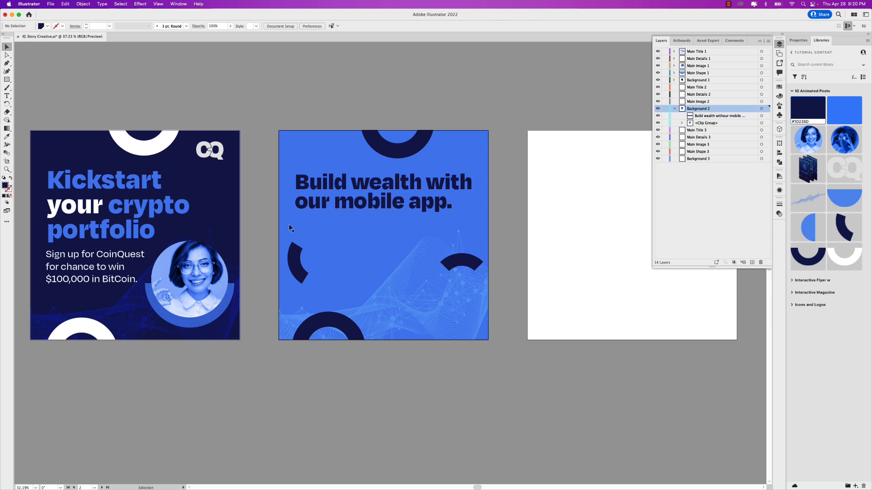
{"action": "left_click", "coordinate": [320, 201]}
{"action": "left_click_drag", "start_coordinate": [295, 214], "coordinate": [311, 210]}
{"action": "double_click", "coordinate": [345, 26]}
{"action": "type", "text": "115"}
{"action": "key", "text": "Return"}
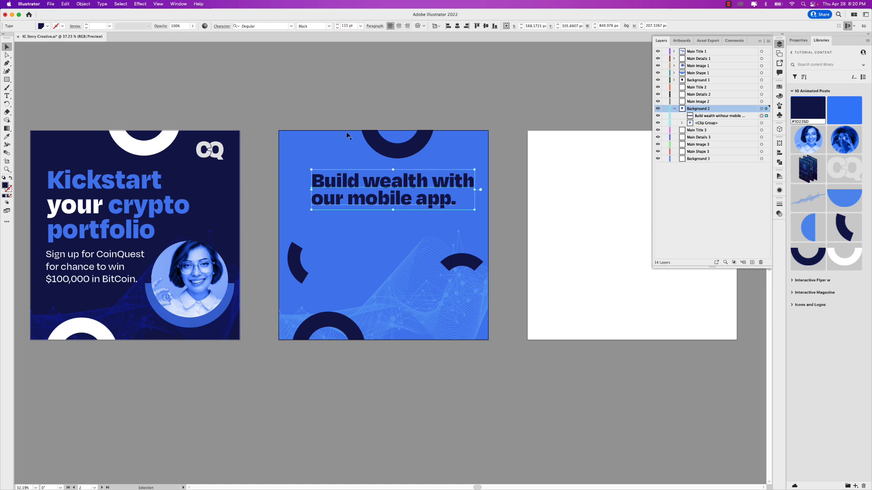
{"action": "left_click", "coordinate": [457, 27]}
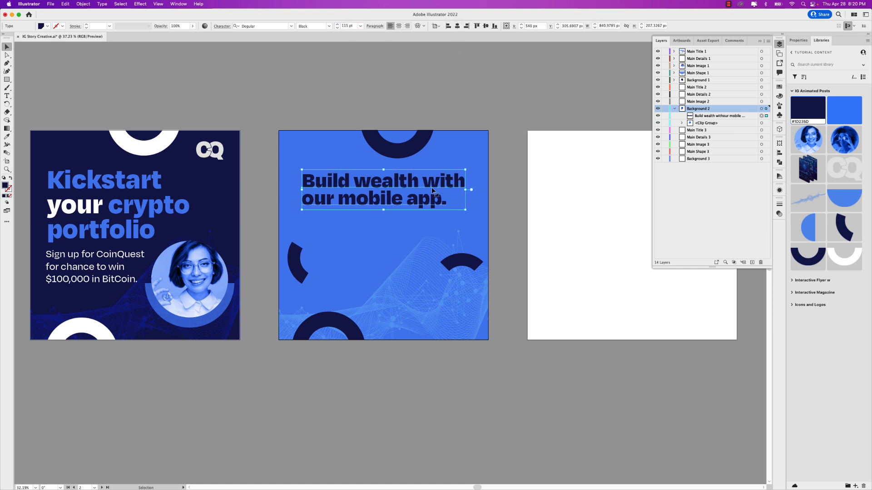
Copy the "Sign up for CoinQuest" text from the first post and place it directly below the second post's headline
{"action": "left_click", "coordinate": [105, 273]}
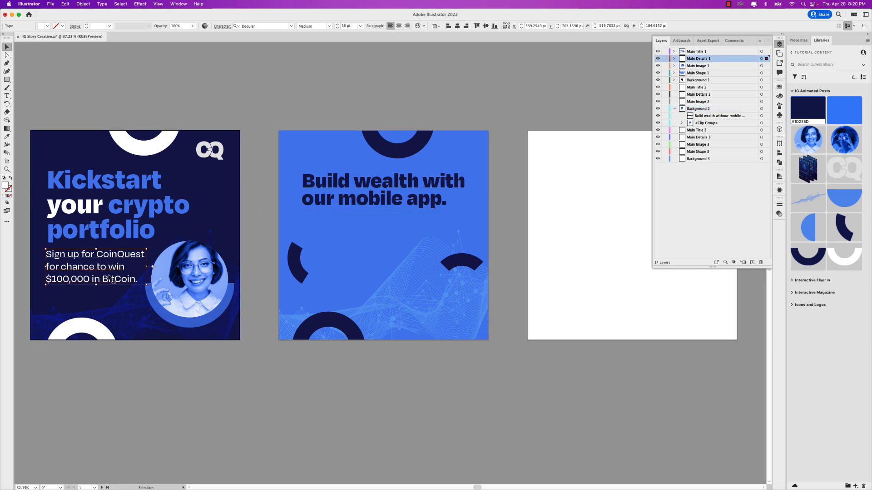
{"action": "key", "text": "cmd+c"}
{"action": "left_click", "coordinate": [372, 232]}
{"action": "key", "text": "cmd+v"}
{"action": "left_click_drag", "start_coordinate": [375, 258], "coordinate": [364, 228]}
{"action": "key", "text": "super+z"}
{"action": "left_click", "coordinate": [369, 264]}
{"action": "left_click_drag", "start_coordinate": [369, 267], "coordinate": [334, 231]}
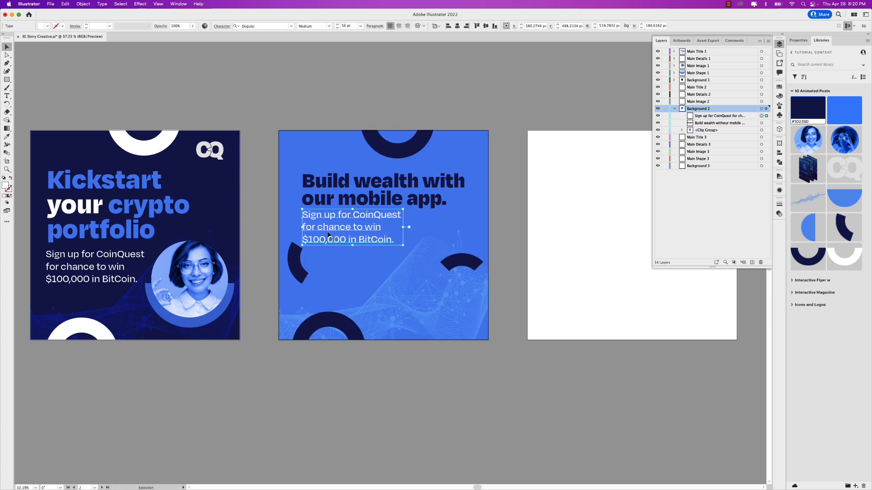
Replace the copied text with "Create an account and begin buying and selling instantly" on two lines, breaking after "begin"
{"action": "double_click", "coordinate": [329, 235]}
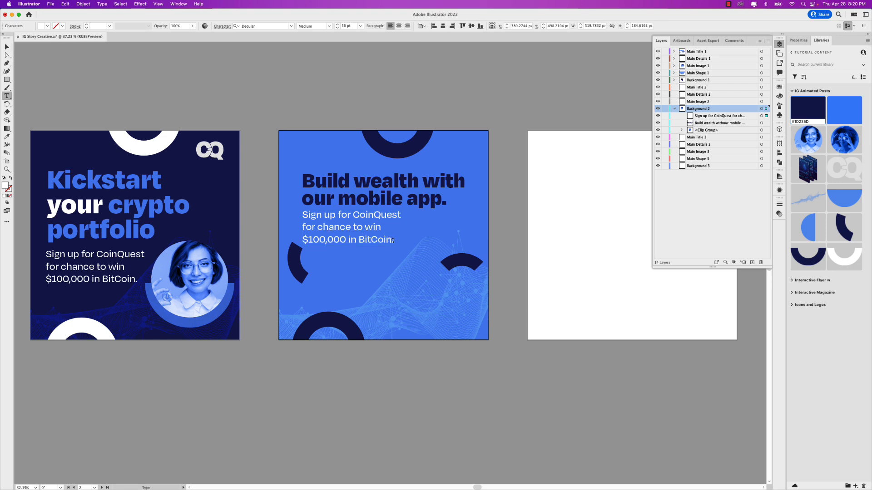
{"action": "key", "text": "super+a"}
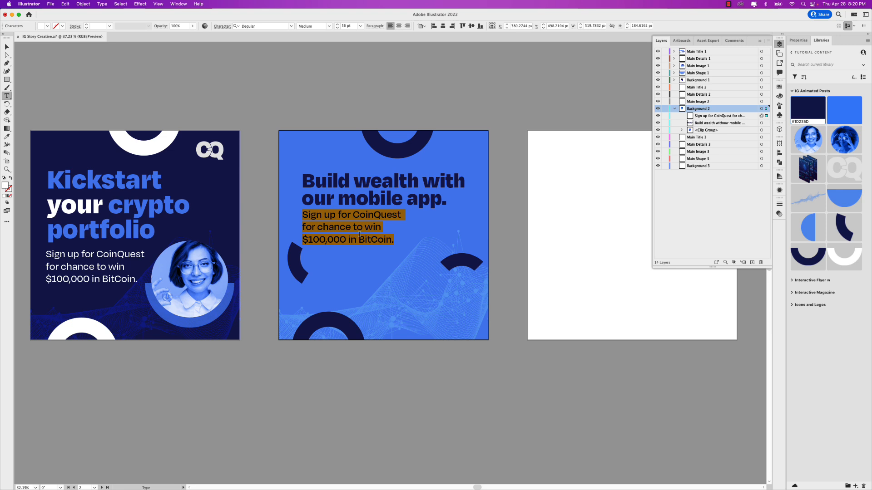
{"action": "type", "text": "Create an"}
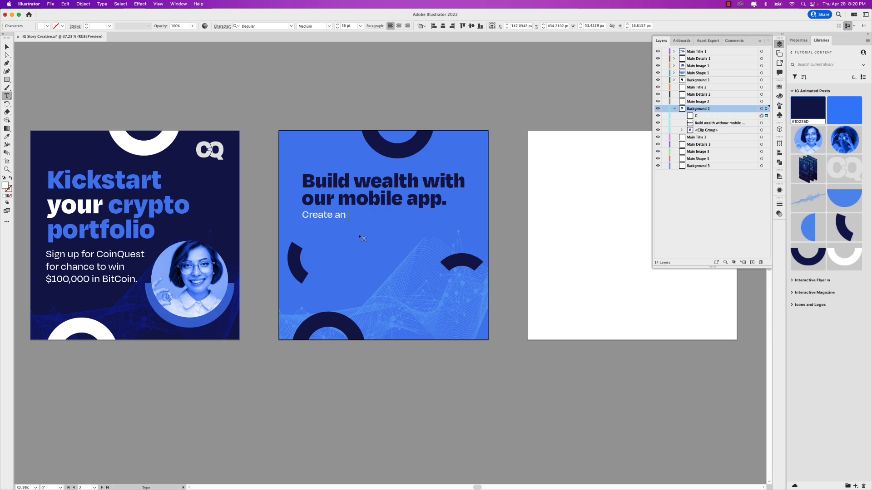
{"action": "type", "text": " account and begin buying"}
{"action": "key", "text": "BackSpace"}
{"action": "key", "text": "BackSpace"}
{"action": "key", "text": "BackSpace"}
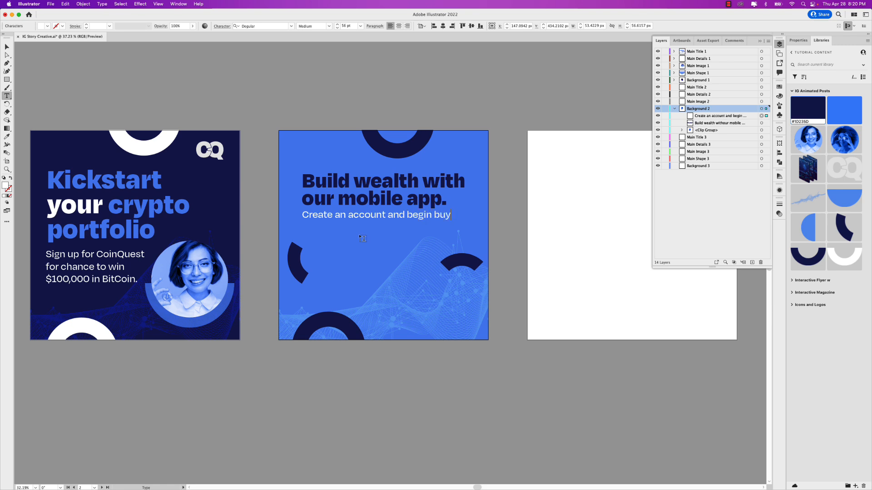
{"action": "type", "text": "buying and selling instantly"}
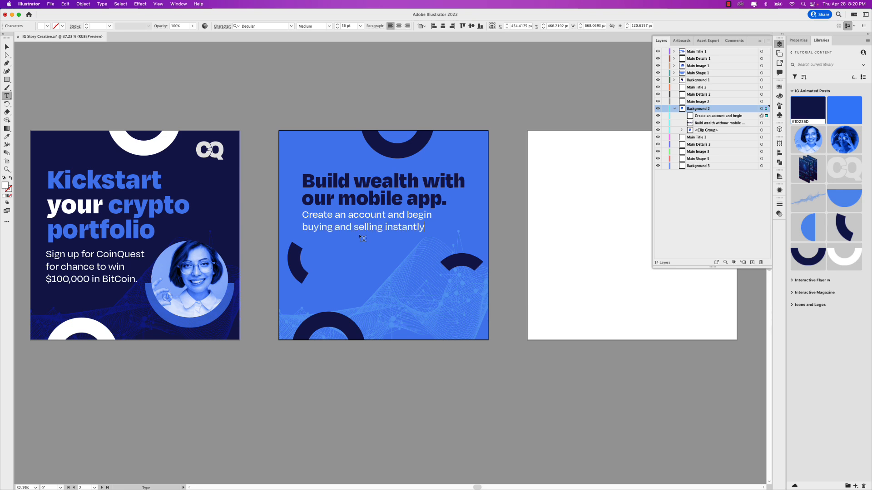
Enlarge the second post's subheading to 62 pt and slightly increase its leading
{"action": "key", "text": "super+a"}
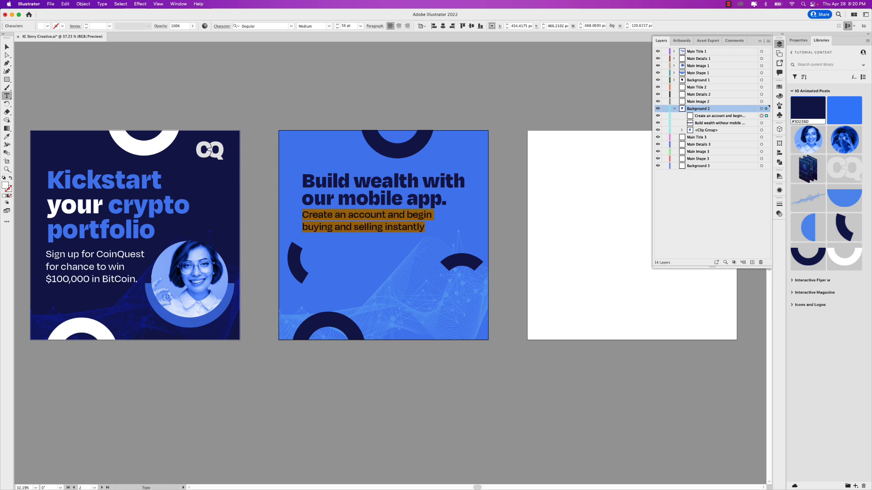
{"action": "key", "text": "super+shift+period"}
{"action": "key", "text": "super+shift+period"}
{"action": "key", "text": "super+shift+period"}
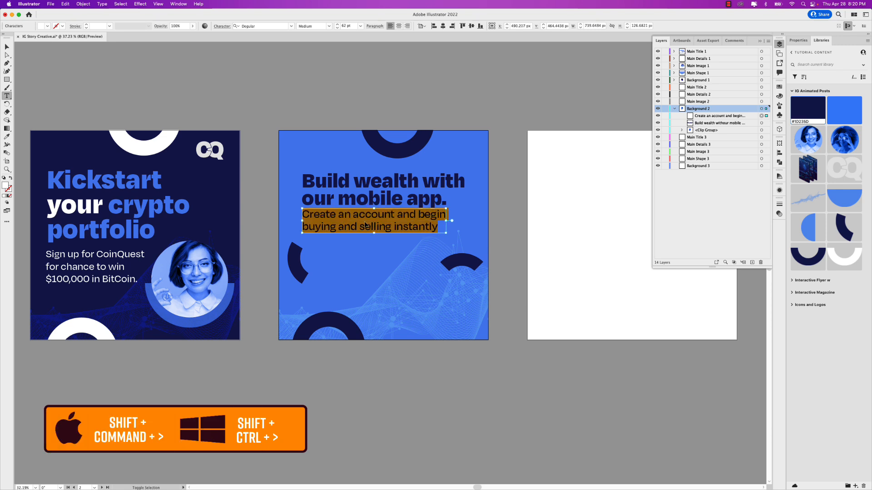
{"action": "scroll", "coordinate": [367, 204], "scroll_direction": "left", "scroll_amount": 3}
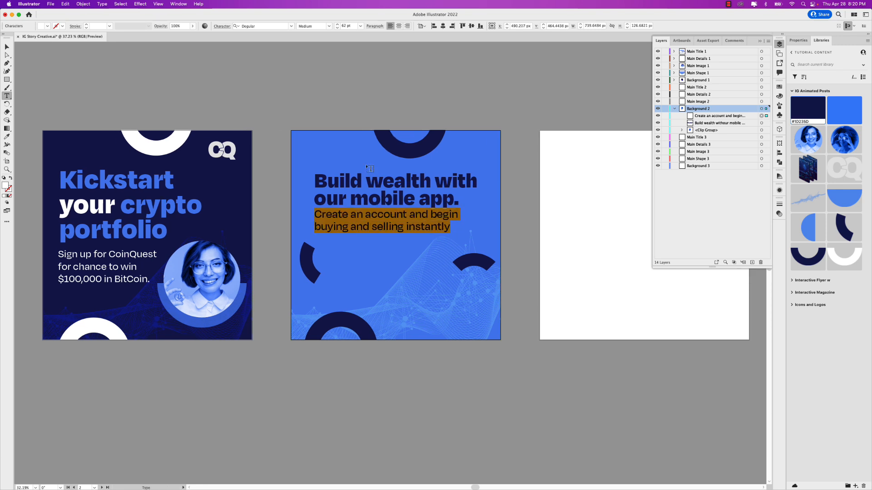
{"action": "key", "text": "alt+Down"}
Nudge the subheading down about 14 px to open a gap below the headline
{"action": "left_click", "coordinate": [9, 48]}
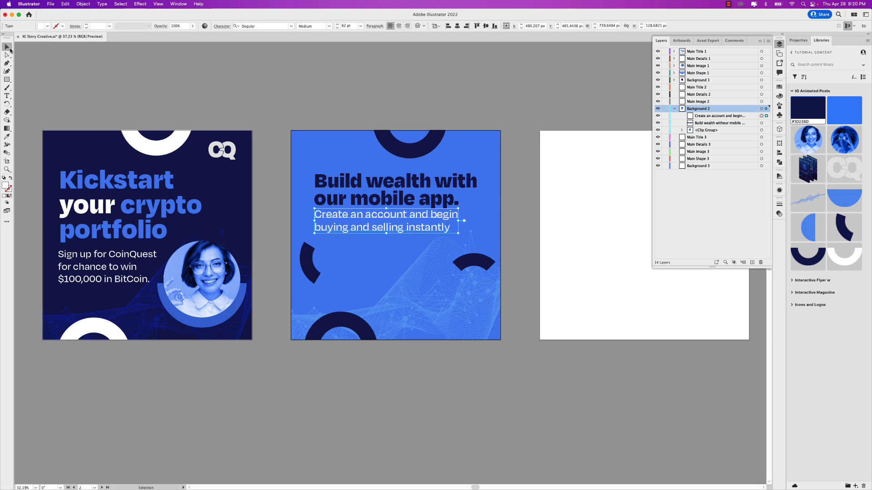
{"action": "key", "text": "Down"}
{"action": "key", "text": "Down"}
{"action": "key", "text": "Down"}
{"action": "key", "text": "Down"}
{"action": "key", "text": "Down"}
{"action": "key", "text": "Down"}
{"action": "key", "text": "Down"}
{"action": "key", "text": "Down"}
{"action": "key", "text": "Down"}
{"action": "key", "text": "Down"}
{"action": "key", "text": "Down"}
{"action": "key", "text": "Down"}
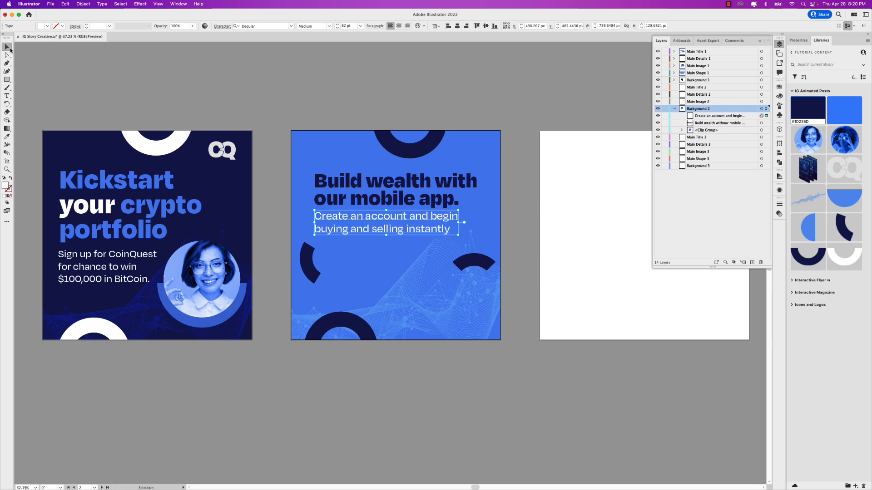
{"action": "key", "text": "Down"}
{"action": "key", "text": "Down"}
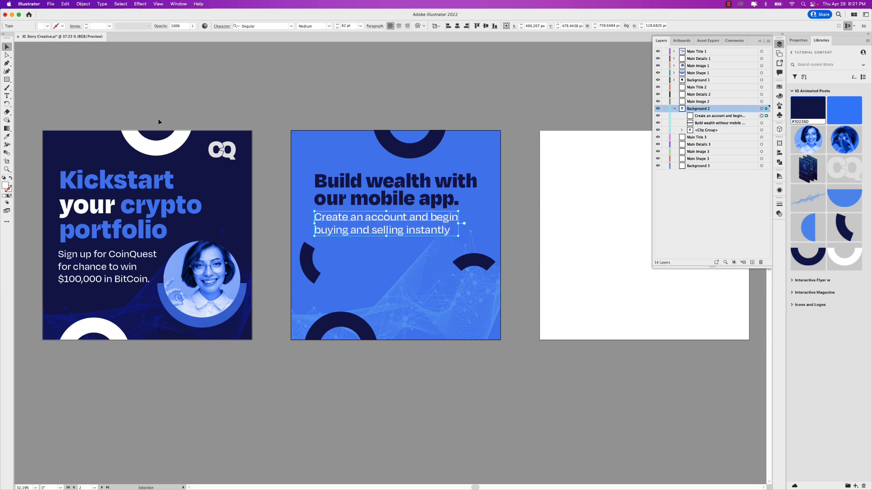
Align the left edges of the second post's subheading and headline
{"action": "left_click", "coordinate": [456, 27]}
{"action": "key", "text": "super+z"}
{"action": "left_click", "coordinate": [367, 184], "text": "shift"}
{"action": "left_click", "coordinate": [434, 26]}
Group the headline with the subheading and ungroup them again
{"action": "key", "text": "super+g"}
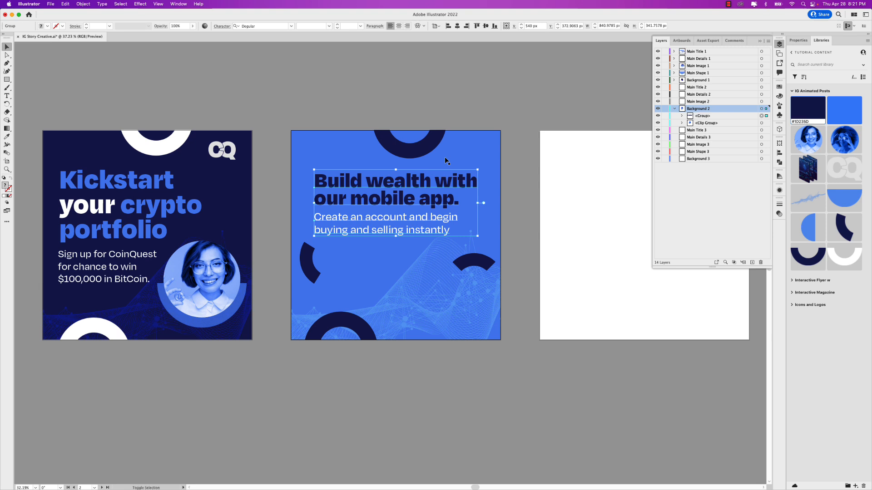
{"action": "key", "text": "super+shift+g"}
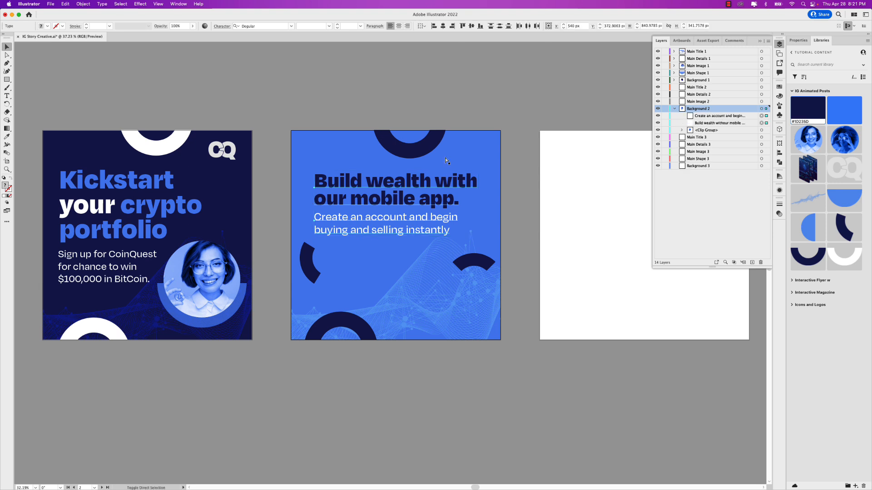
{"action": "left_click", "coordinate": [85, 4]}
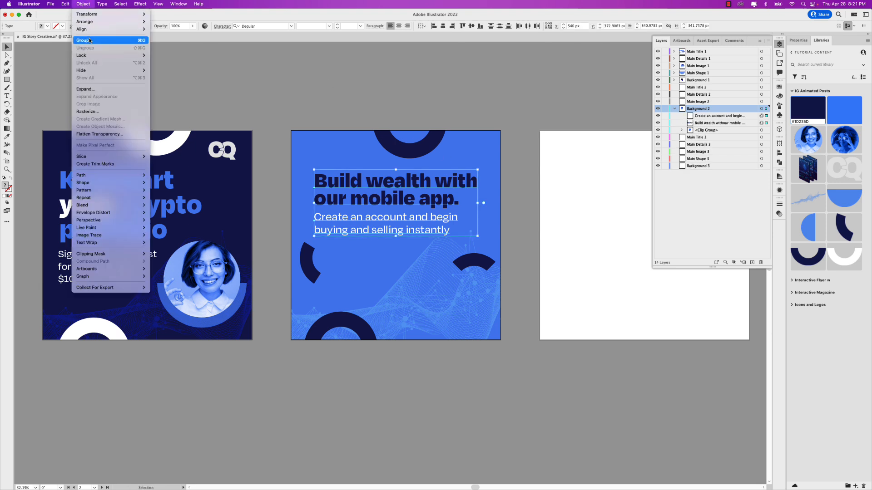
{"action": "left_click", "coordinate": [86, 2]}
{"action": "key", "text": "super+shift+a"}
{"action": "left_click", "coordinate": [426, 227]}
{"action": "left_click", "coordinate": [433, 197]}
{"action": "left_click", "coordinate": [425, 224]}
{"action": "left_click", "coordinate": [443, 211]}
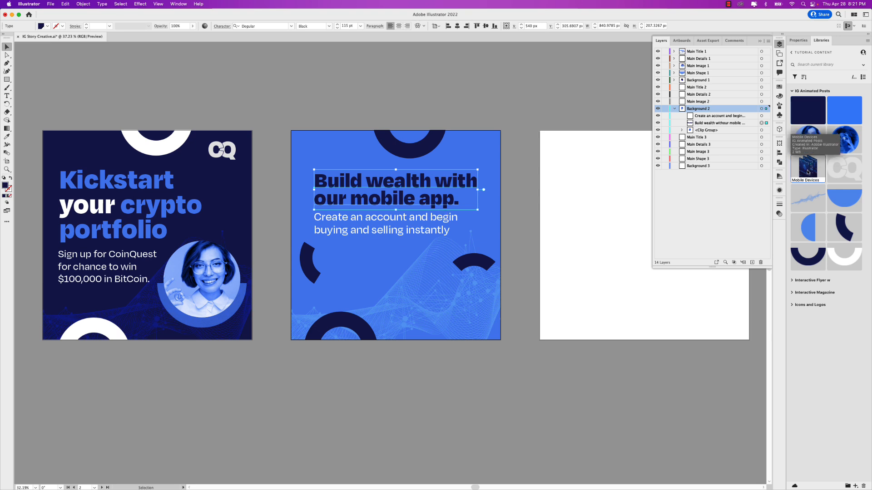
Place the Mobile Devices graphic from the library below the second post's subheading, extending past the artboard's bottom edge
{"action": "left_click_drag", "start_coordinate": [812, 172], "coordinate": [518, 203]}
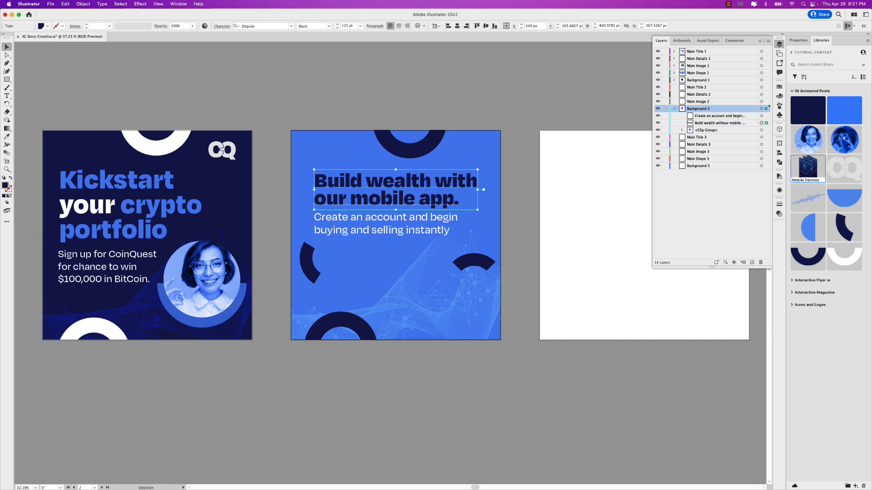
{"action": "left_click", "coordinate": [506, 192]}
{"action": "left_click_drag", "start_coordinate": [553, 237], "coordinate": [414, 291]}
{"action": "mouse_move", "coordinate": [430, 277]}
{"action": "left_mouse_down"}
{"action": "mouse_move", "coordinate": [430, 288]}
{"action": "mouse_move", "coordinate": [430, 279]}
{"action": "left_mouse_up"}
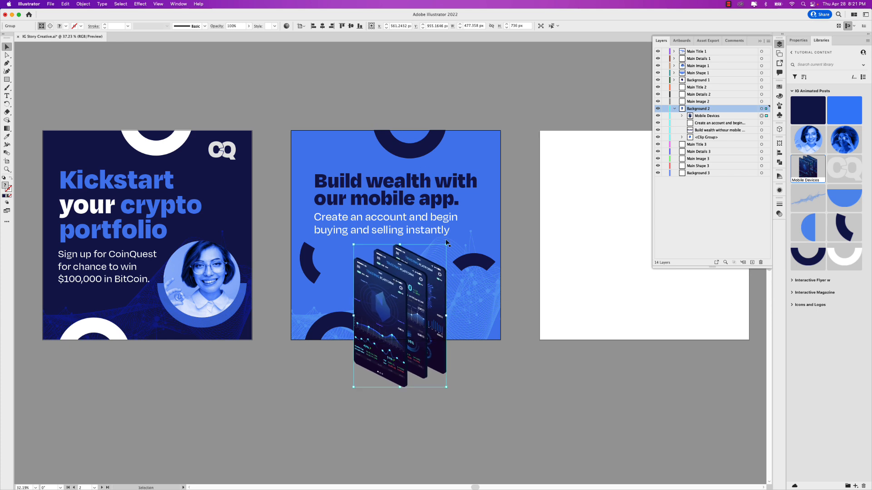
{"action": "left_click_drag", "start_coordinate": [422, 282], "coordinate": [418, 283]}
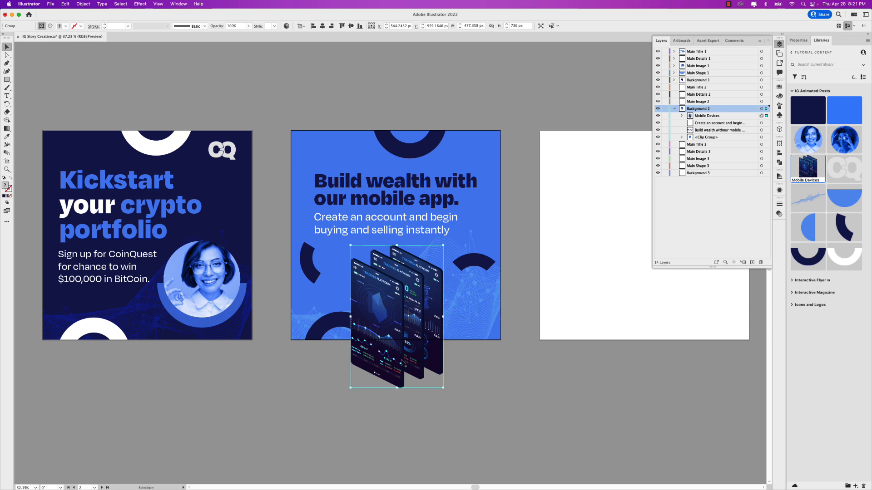
{"action": "left_click_drag", "start_coordinate": [414, 292], "coordinate": [415, 294]}
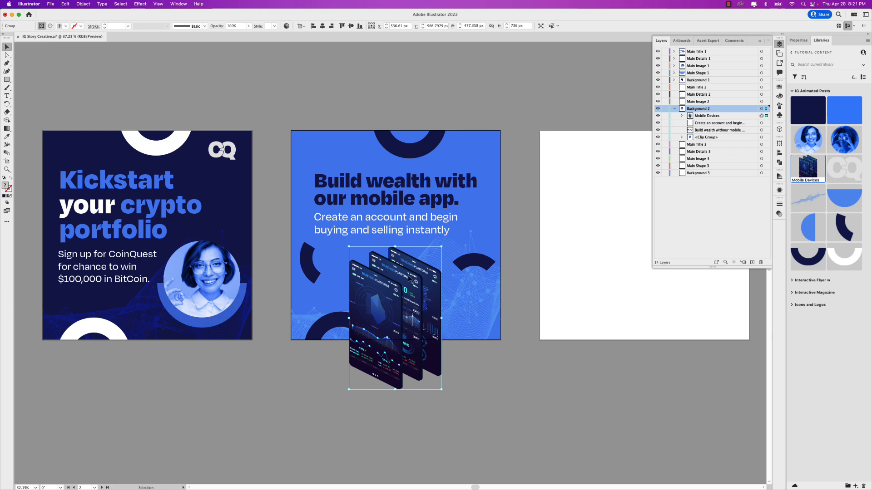
{"action": "left_click_drag", "start_coordinate": [409, 279], "coordinate": [412, 275]}
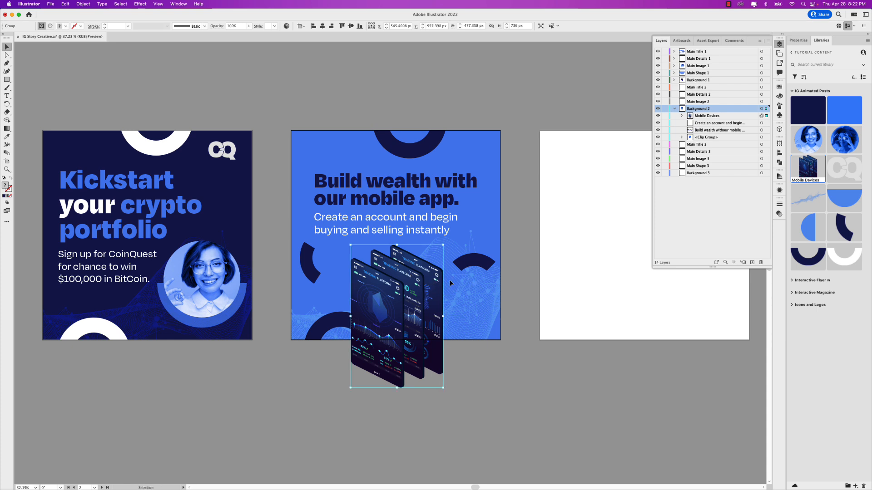
{"action": "left_click", "coordinate": [524, 273]}
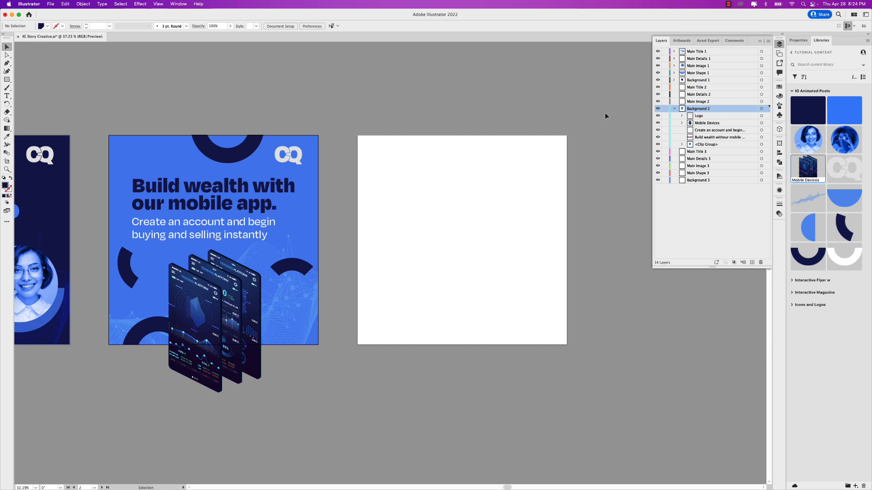
Move the Mobile Devices graphic from the Background 2 layer to the Main Image 2 layer
{"action": "left_click", "coordinate": [675, 109]}
{"action": "left_click", "coordinate": [674, 109]}
{"action": "left_click", "coordinate": [675, 109]}
{"action": "left_click", "coordinate": [227, 303]}
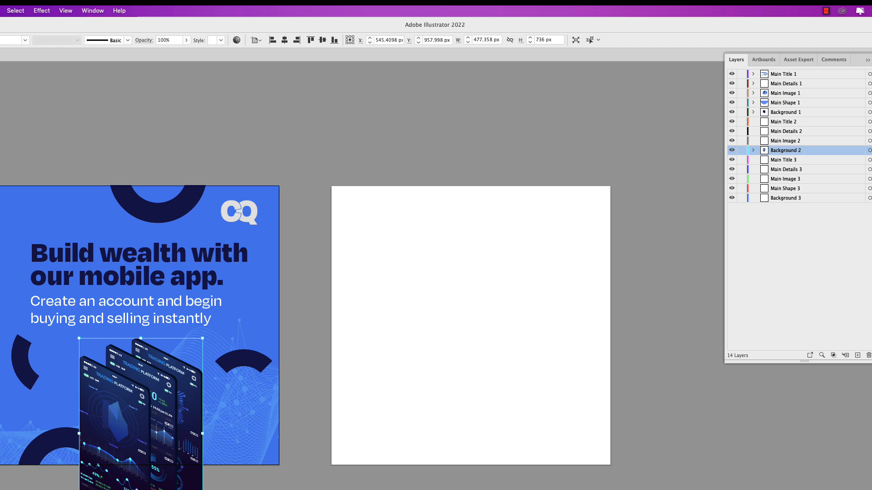
{"action": "left_click_drag", "start_coordinate": [871, 150], "coordinate": [871, 141]}
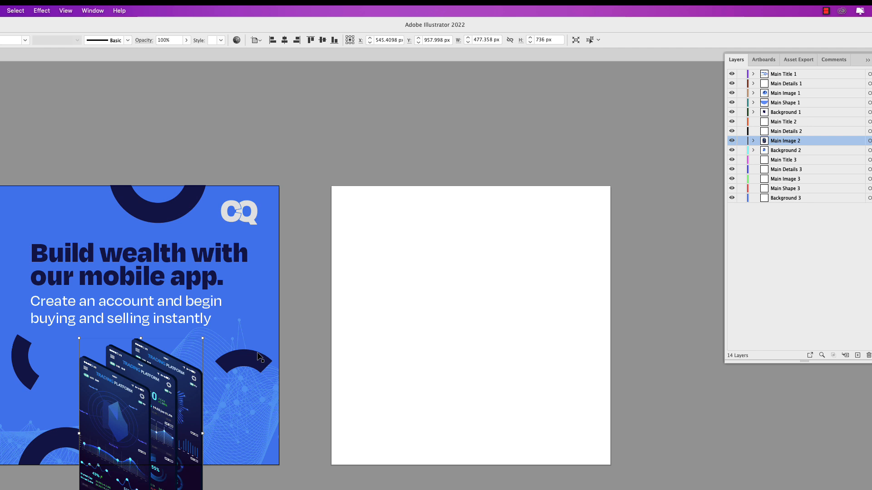
Move the second post's subheading to the Main Details 2 layer and its headline to the Main Title 2 layer
{"action": "left_click", "coordinate": [173, 314]}
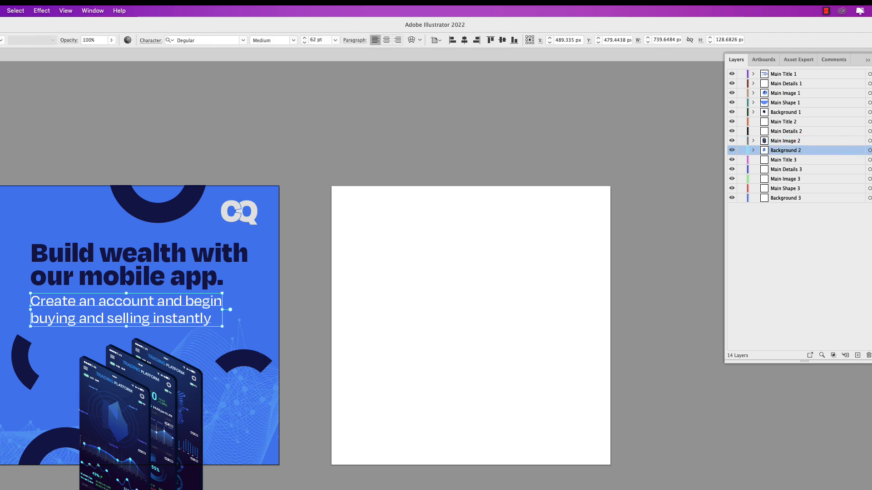
{"action": "left_click", "coordinate": [182, 279]}
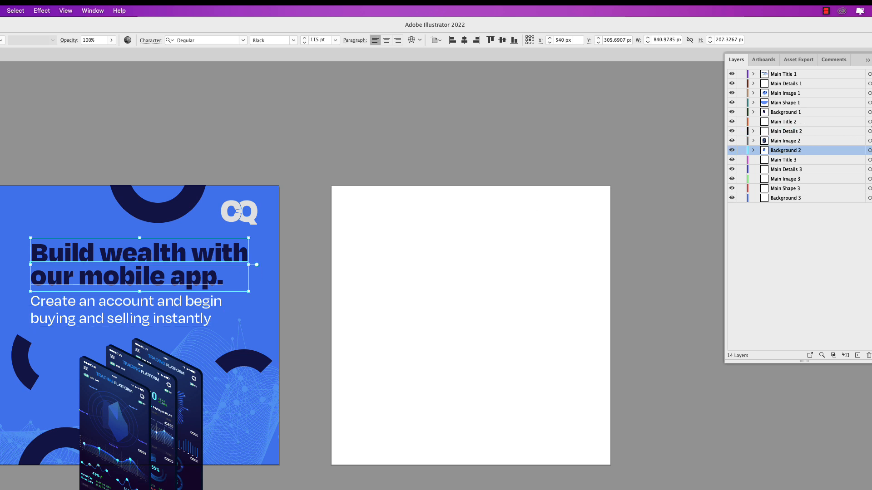
{"action": "left_click_drag", "start_coordinate": [871, 126], "coordinate": [871, 122]}
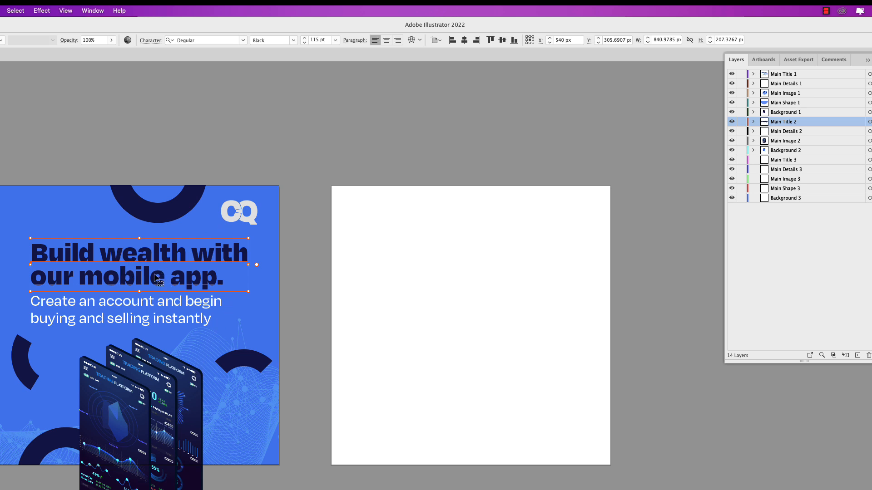
{"action": "left_click", "coordinate": [154, 311]}
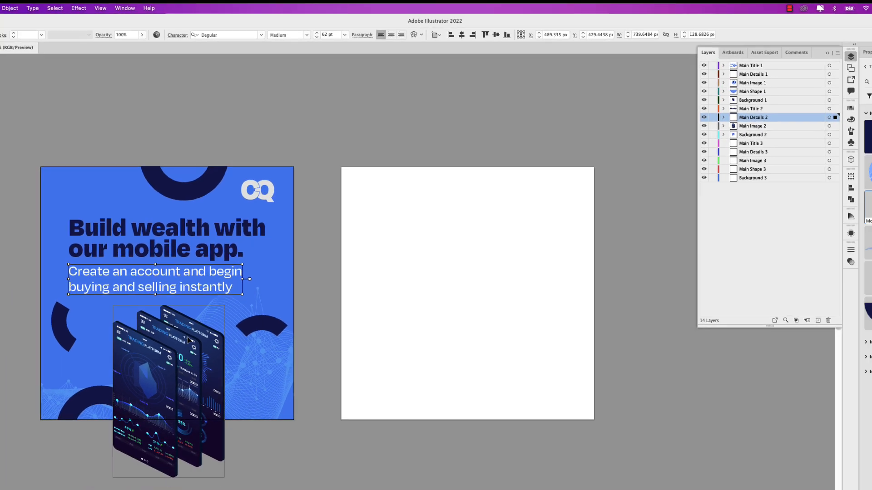
{"action": "left_click", "coordinate": [162, 378]}
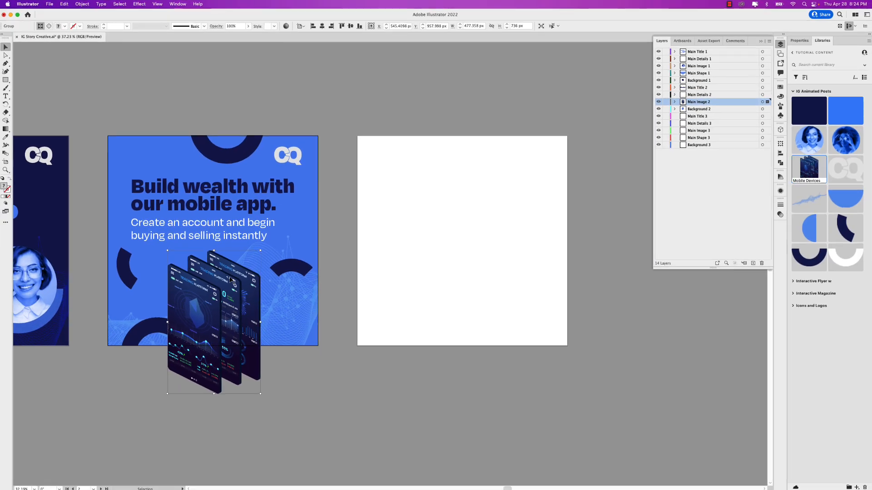
{"action": "left_click", "coordinate": [391, 241]}
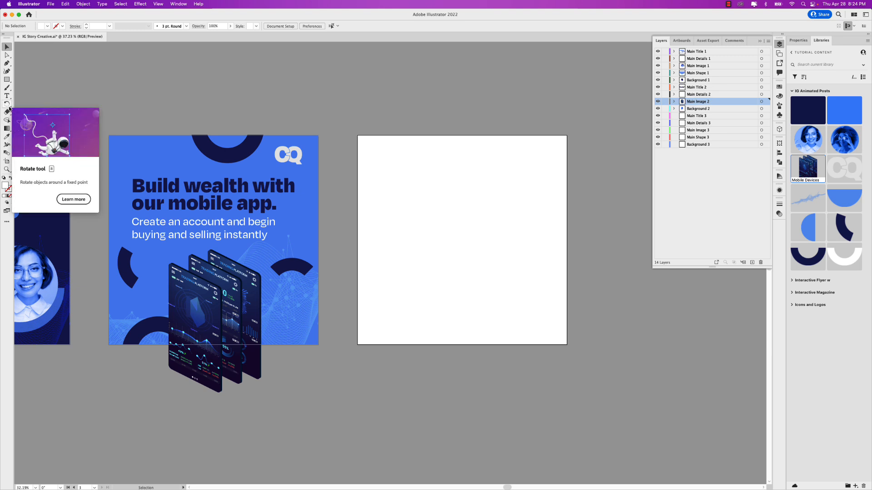
Draw a 1080 by 1080 px rectangle covering the third artboard and fill it with the library's dark navy color
{"action": "left_click", "coordinate": [7, 80]}
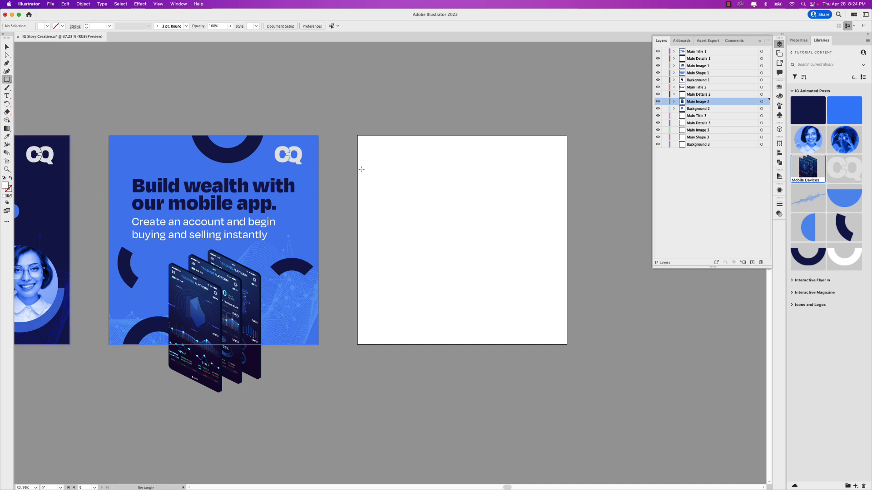
{"action": "left_click", "coordinate": [435, 172]}
{"action": "left_click", "coordinate": [262, 156]}
{"action": "key", "text": "v"}
{"action": "left_click", "coordinate": [304, 26]}
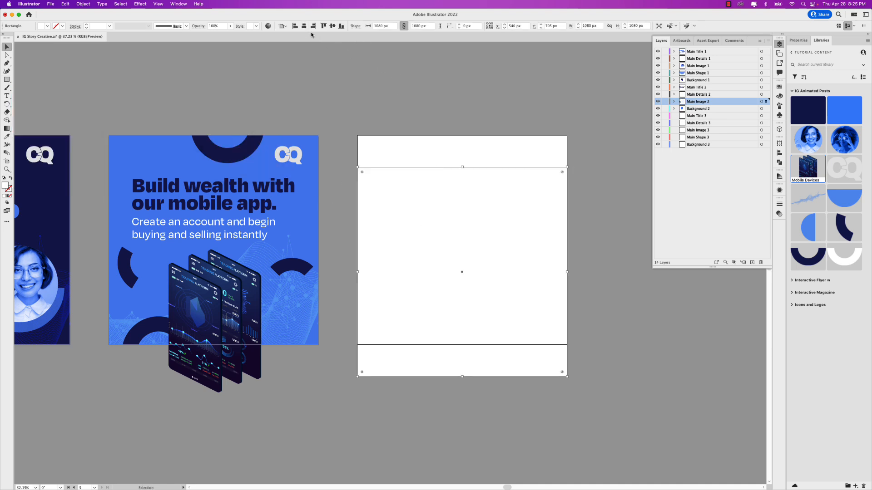
{"action": "left_click", "coordinate": [332, 27]}
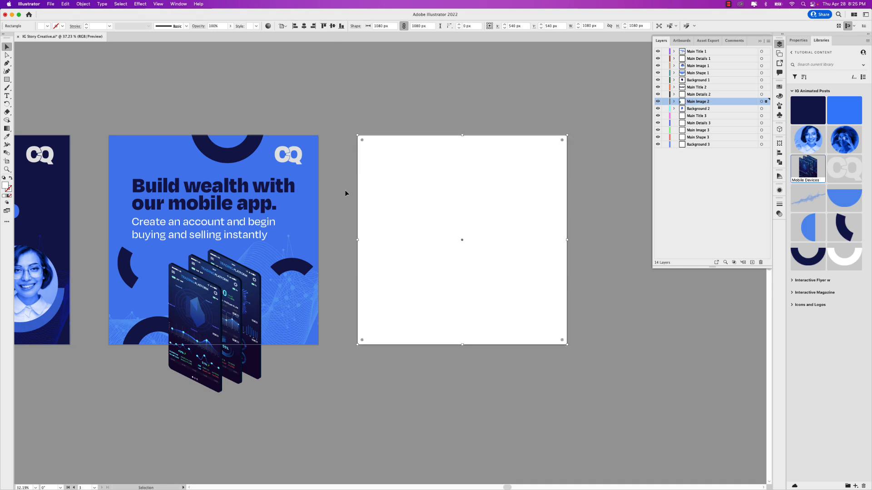
{"action": "left_click", "coordinate": [806, 109]}
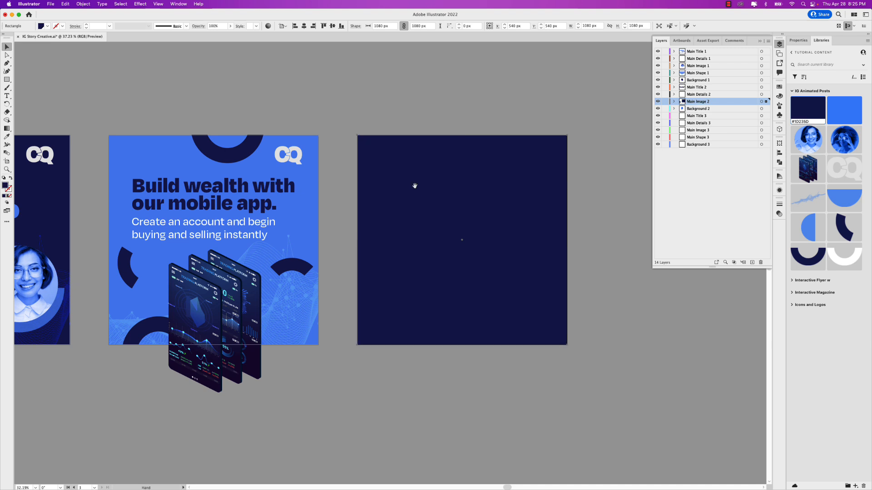
Move the navy rectangle from the Main Image 2 layer to the Background 3 layer, keeping its place on the third artboard
{"action": "scroll", "coordinate": [333, 187], "scroll_direction": "left", "scroll_amount": 4}
{"action": "left_click", "coordinate": [142, 156]}
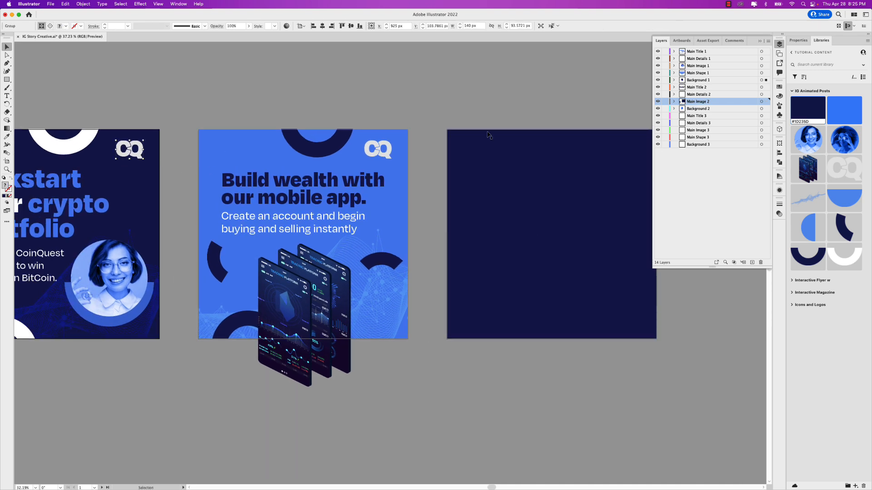
{"action": "left_click", "coordinate": [507, 165]}
{"action": "scroll", "coordinate": [499, 177], "scroll_direction": "right", "scroll_amount": 6}
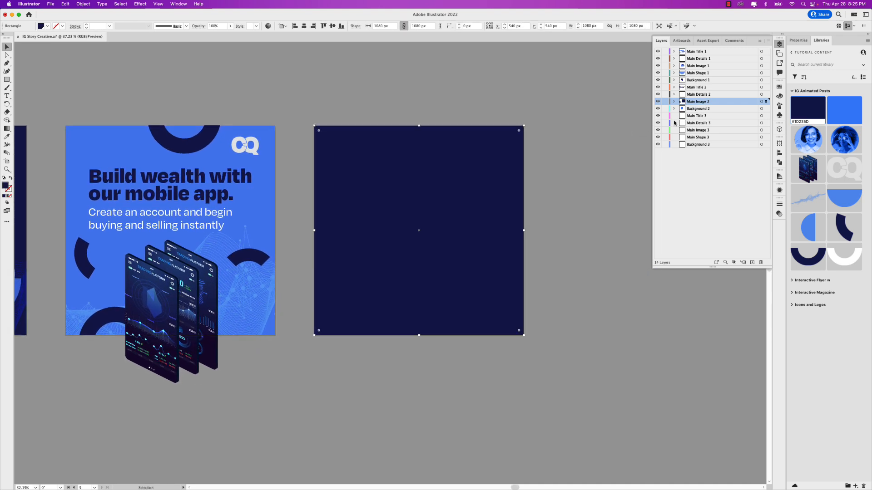
{"action": "key", "text": "Delete"}
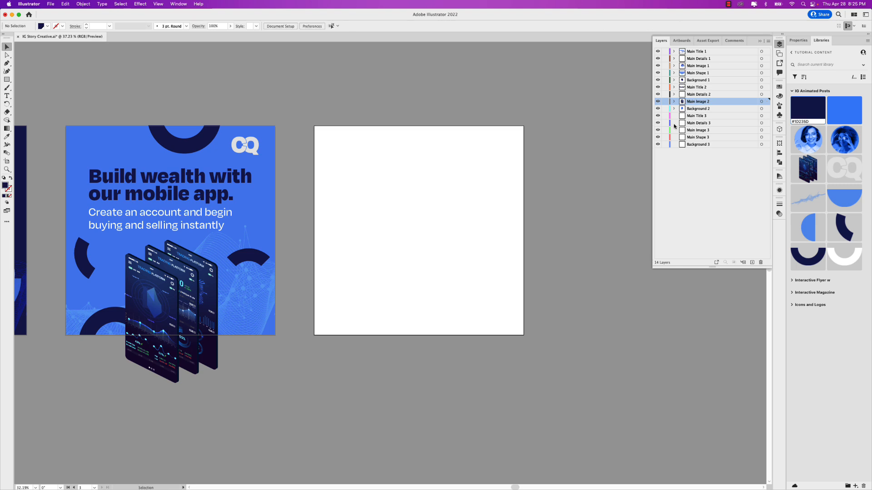
{"action": "left_click", "coordinate": [697, 146]}
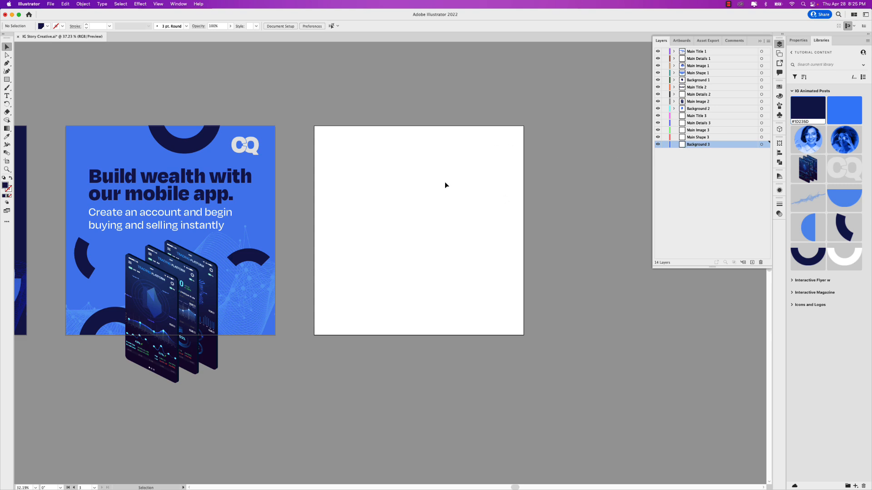
{"action": "key", "text": "super+shift+v"}
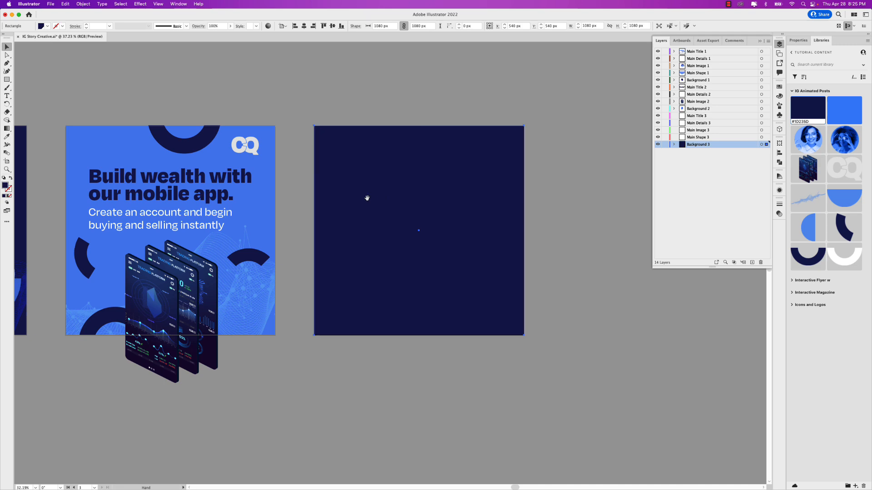
Copy the network wave artwork from the first post's clipped background to the same place on the third artboard
{"action": "left_click_drag", "start_coordinate": [378, 197], "coordinate": [554, 193]}
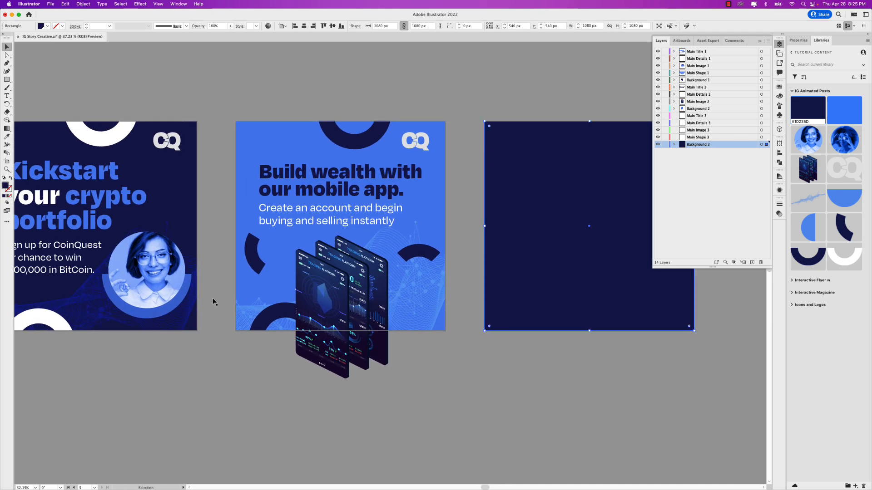
{"action": "left_click", "coordinate": [97, 315]}
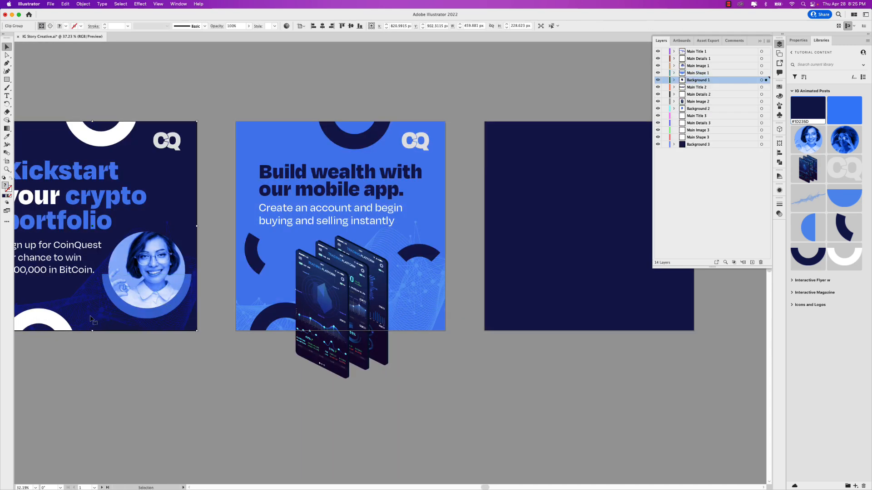
{"action": "double_click", "coordinate": [92, 318]}
{"action": "left_click", "coordinate": [93, 318]}
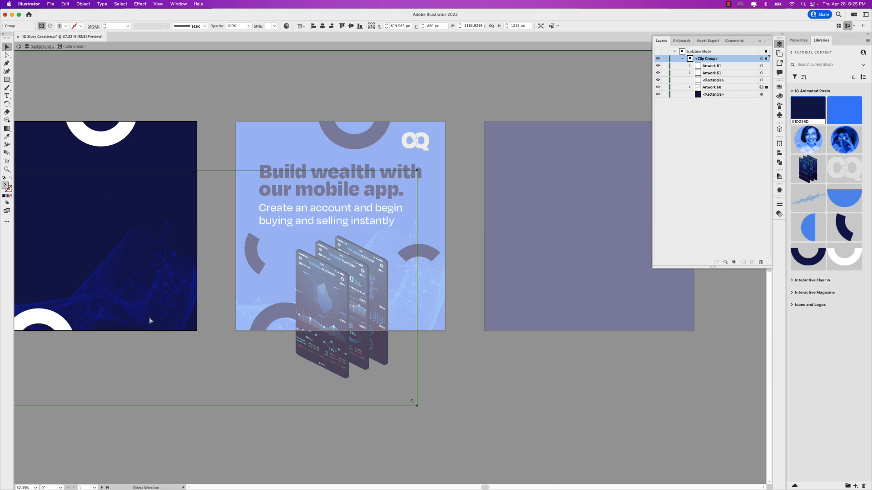
{"action": "key", "text": "Escape"}
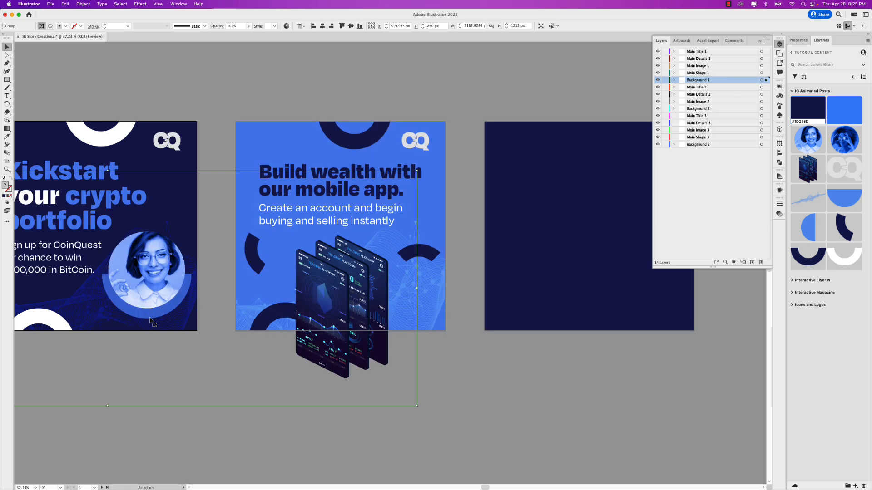
{"action": "left_click", "coordinate": [491, 292]}
{"action": "left_click_drag", "start_coordinate": [534, 289], "coordinate": [289, 308]}
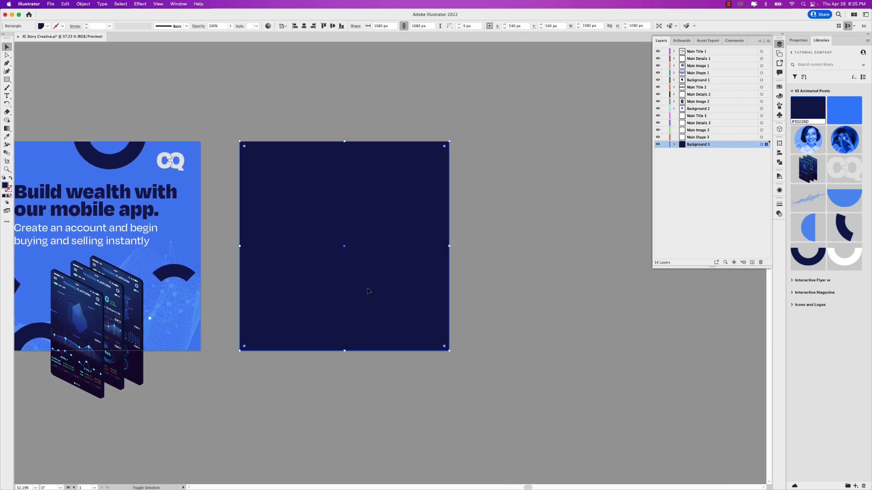
{"action": "key", "text": "super+v"}
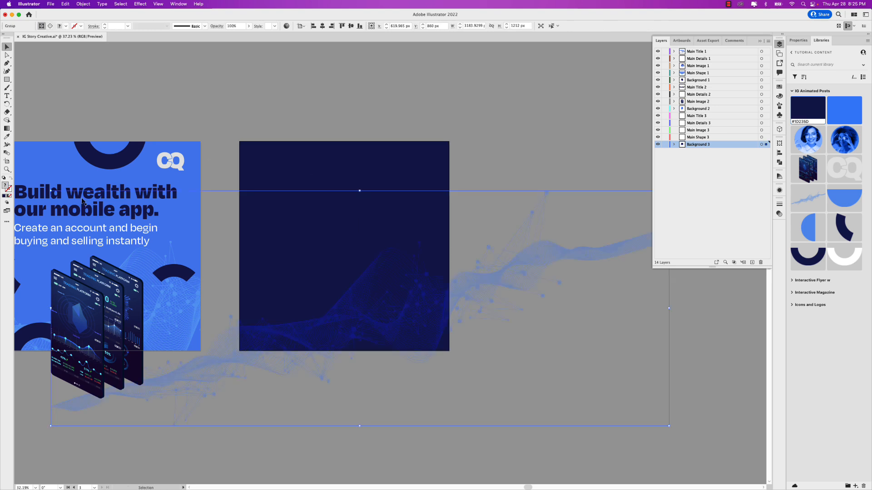
Bring the navy rectangle to the front and use it as a clipping mask for the network wave artwork
{"action": "left_click", "coordinate": [306, 178]}
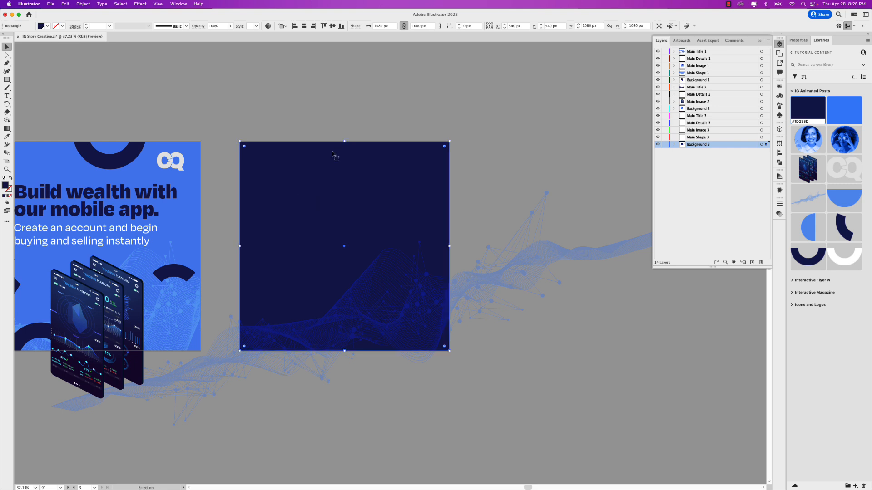
{"action": "key", "text": "shift+super+bracketright"}
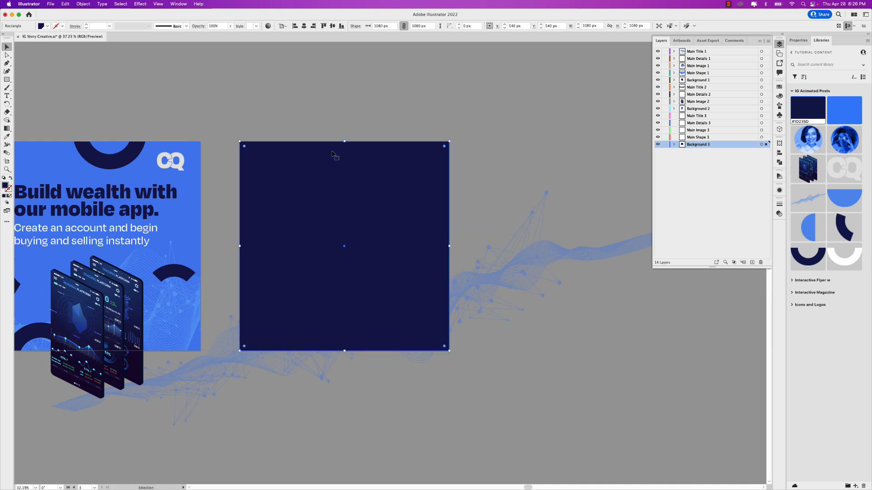
{"action": "left_click", "coordinate": [419, 386], "text": "shift"}
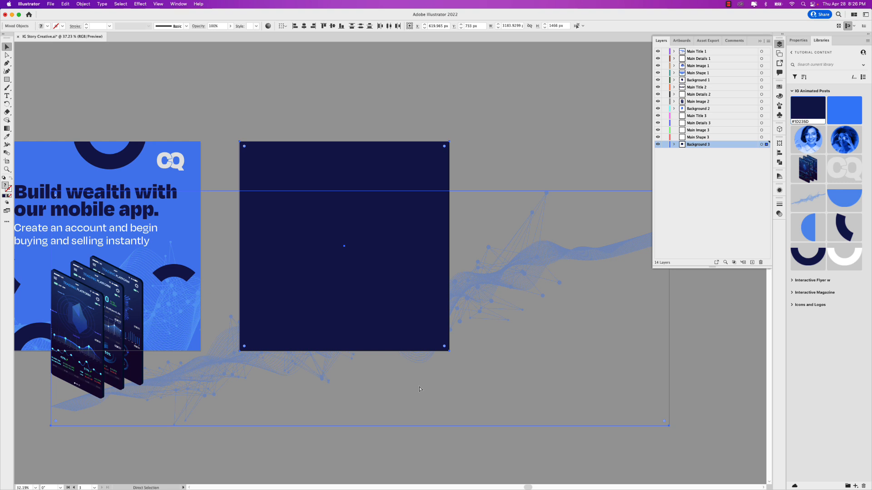
{"action": "key", "text": "super+7"}
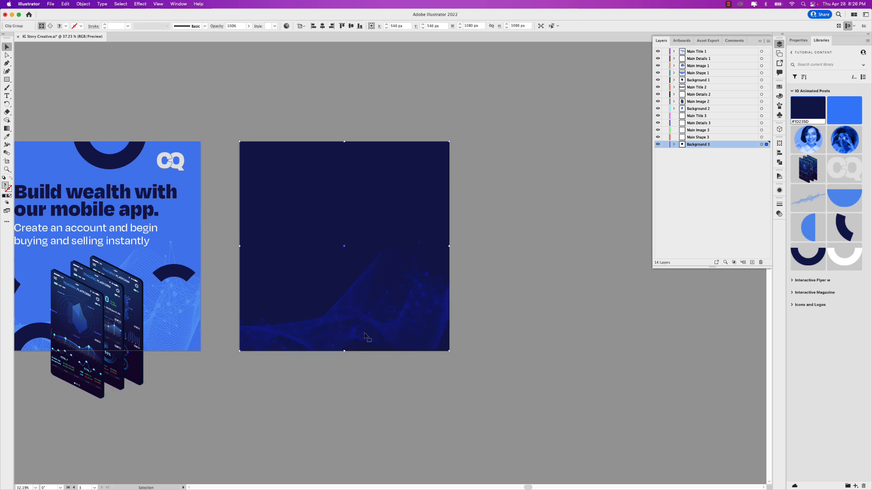
Copy the CQ logo from the second post to the same place on the third artboard, in the Background 3 layer
{"action": "left_click", "coordinate": [177, 166]}
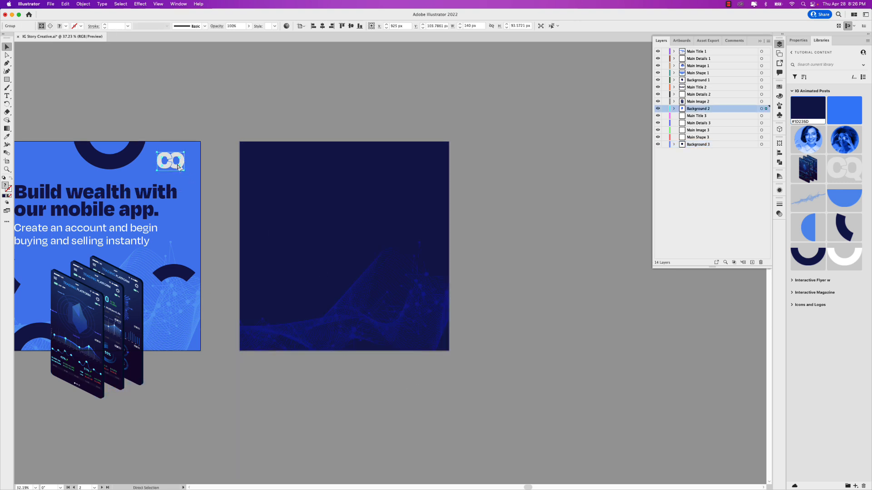
{"action": "left_click", "coordinate": [383, 181]}
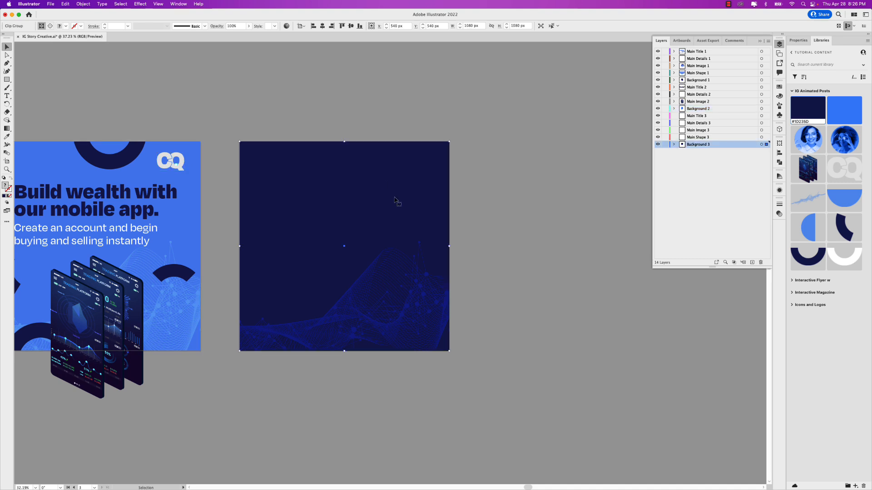
{"action": "key", "text": "super+shift+v"}
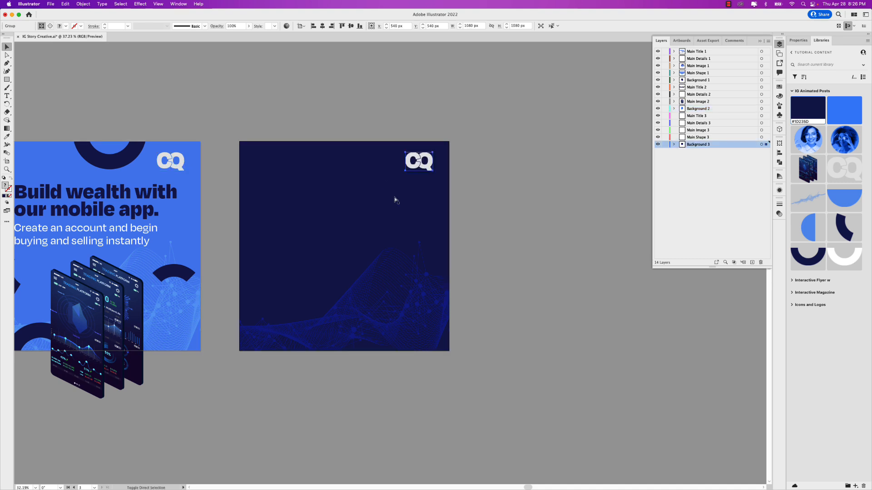
{"action": "mouse_move", "coordinate": [331, 222]}
{"action": "left_mouse_down"}
{"action": "mouse_move", "coordinate": [428, 210]}
{"action": "mouse_move", "coordinate": [420, 228]}
{"action": "mouse_move", "coordinate": [437, 220]}
{"action": "mouse_move", "coordinate": [332, 225]}
{"action": "left_mouse_up"}
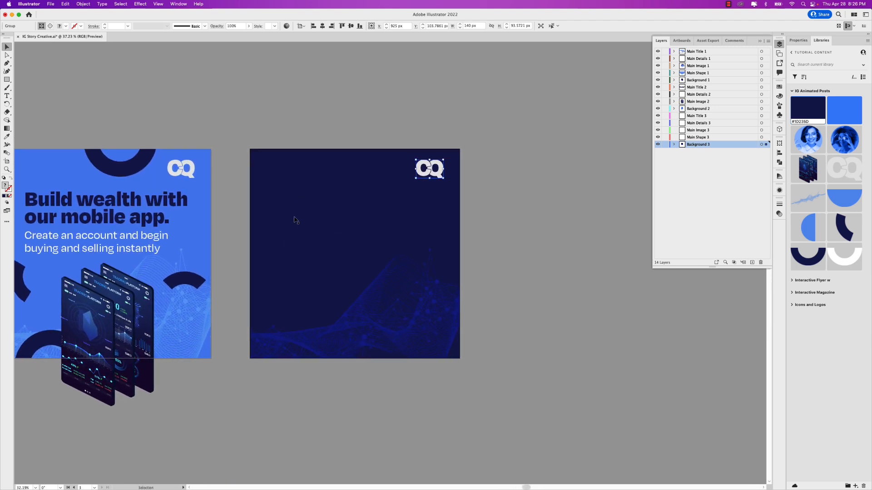
{"action": "key", "text": "super+Tab"}
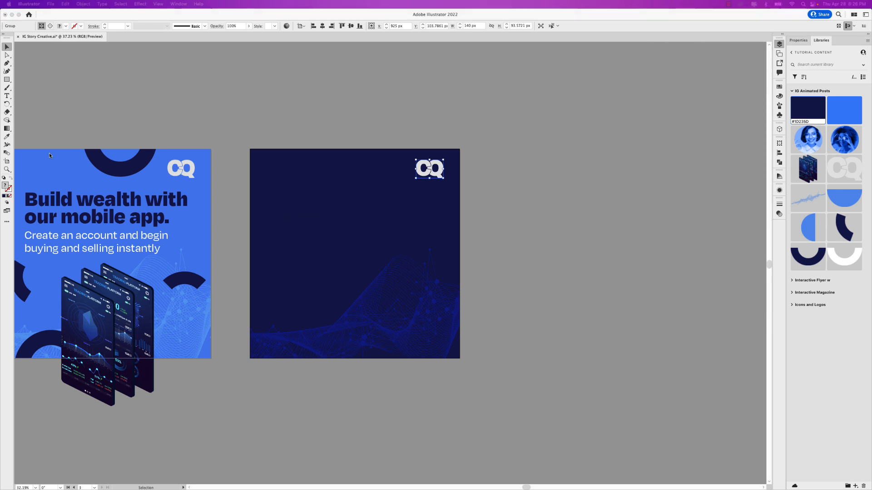
{"action": "key", "text": "super+Tab"}
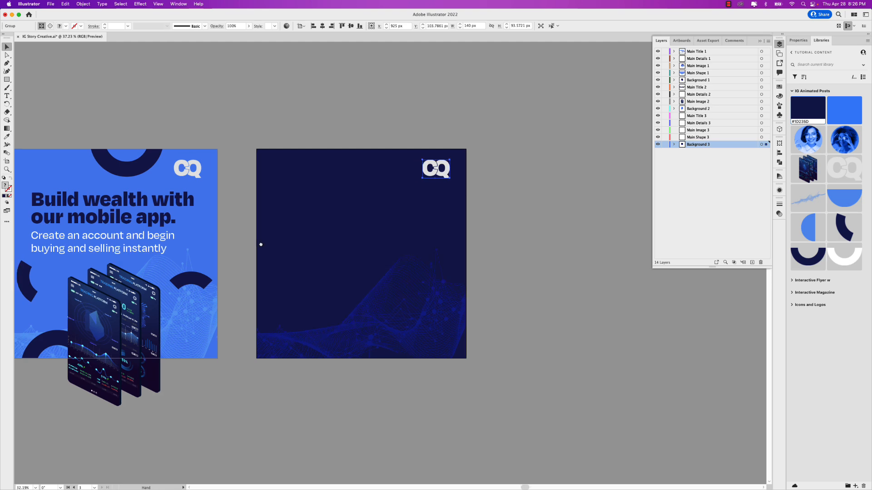
Copy the first post's headline to the same place on the third artboard
{"action": "left_click_drag", "start_coordinate": [255, 243], "coordinate": [468, 229]}
{"action": "left_click", "coordinate": [79, 221]}
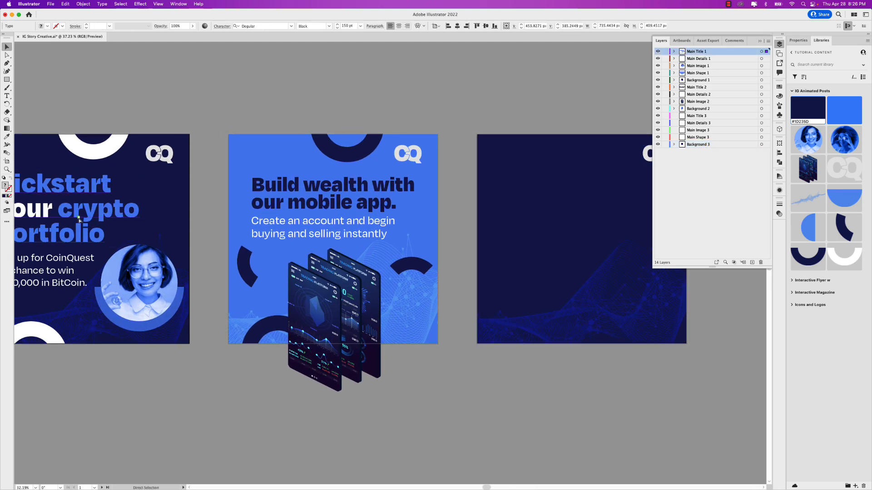
{"action": "scroll", "coordinate": [326, 222], "scroll_direction": "right", "scroll_amount": 5}
{"action": "left_click", "coordinate": [326, 222]}
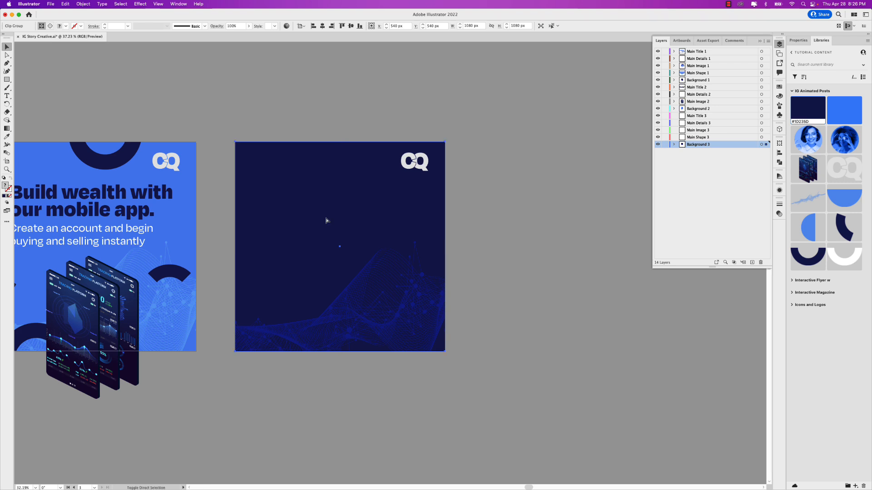
{"action": "type", "text": "Kickstart your crypto portfolio"}
Replace the third post's headline with "Invest in your financial future." on four lines, breaking after "in", "your" and "financial"
{"action": "key", "text": "t"}
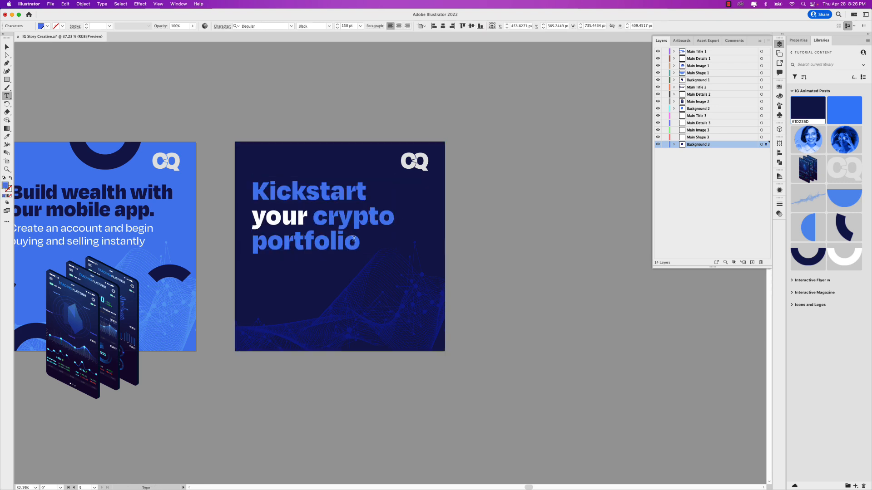
{"action": "left_click_drag", "start_coordinate": [356, 241], "coordinate": [240, 198]}
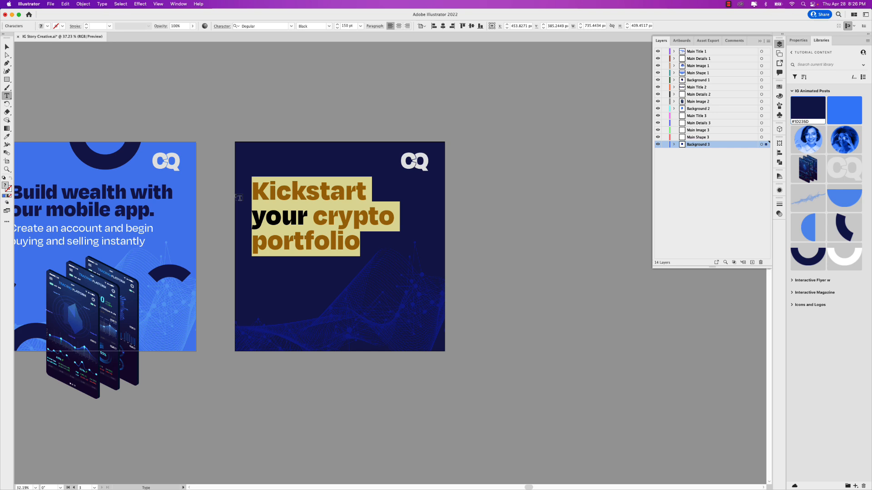
{"action": "type", "text": "In"}
{"action": "type", "text": "in"}
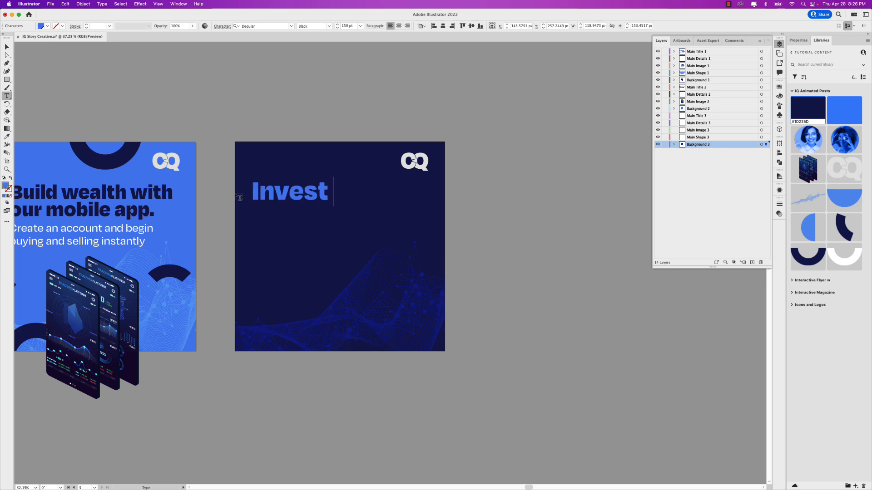
{"action": "key", "text": "Return"}
{"action": "type", "text": "your"}
{"action": "key", "text": "Return"}
{"action": "type", "text": "financial"}
{"action": "key", "text": "Return"}
{"action": "type", "text": "Future"}
{"action": "key", "text": "BackSpace"}
{"action": "key", "text": "BackSpace"}
{"action": "key", "text": "BackSpace"}
{"action": "key", "text": "BackSpace"}
{"action": "key", "text": "BackSpace"}
{"action": "key", "text": "BackSpace"}
{"action": "type", "text": "future"}
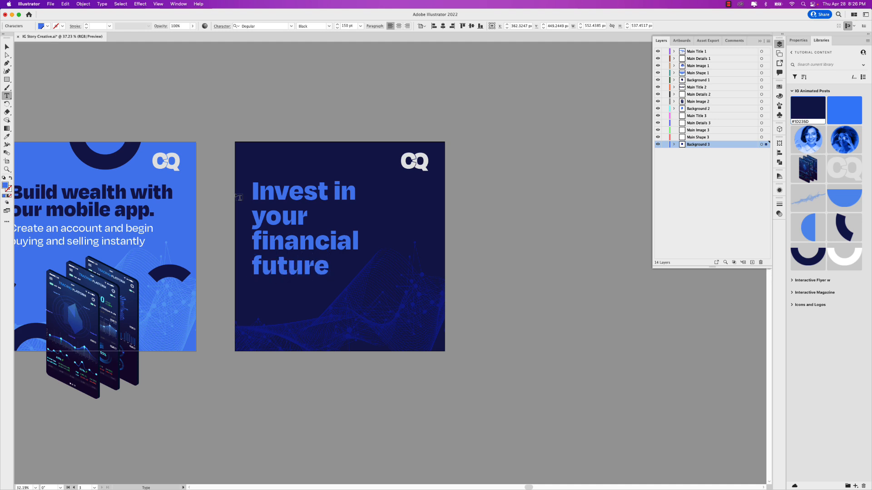
{"action": "type", "text": "."}
{"action": "left_click", "coordinate": [7, 47]}
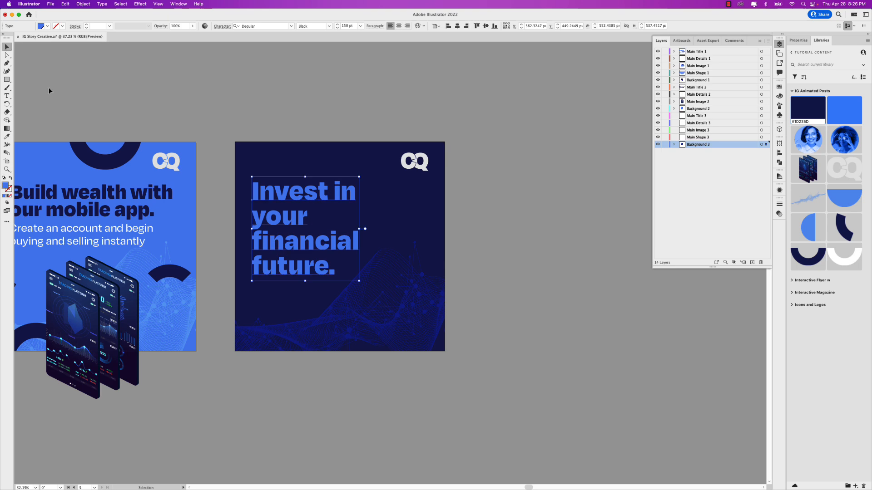
Set the font style of the first post's "Sign up for CoinQuest" subheading to Light
{"action": "scroll", "coordinate": [118, 204], "scroll_direction": "left", "scroll_amount": 10}
{"action": "left_click", "coordinate": [104, 247]}
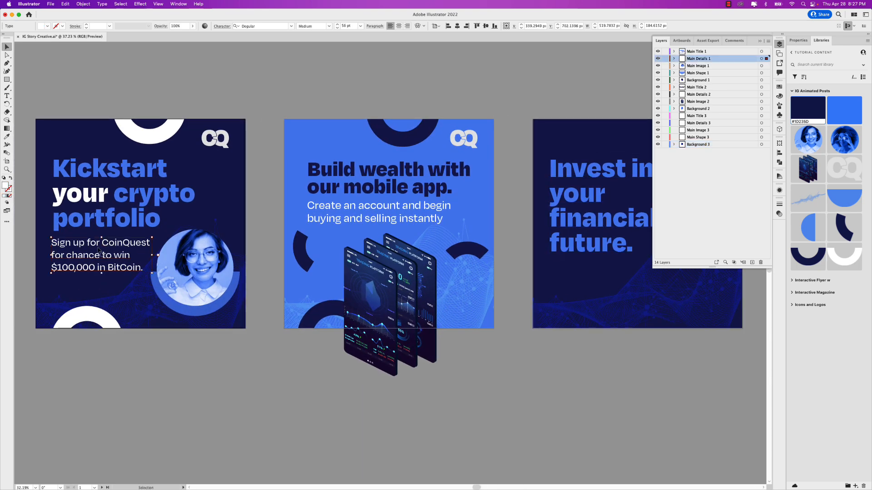
{"action": "left_click", "coordinate": [331, 26]}
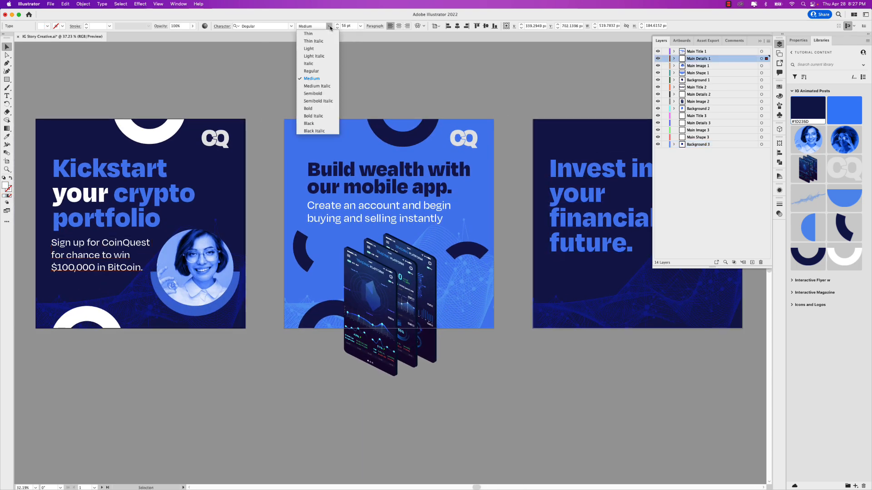
{"action": "left_click", "coordinate": [312, 48]}
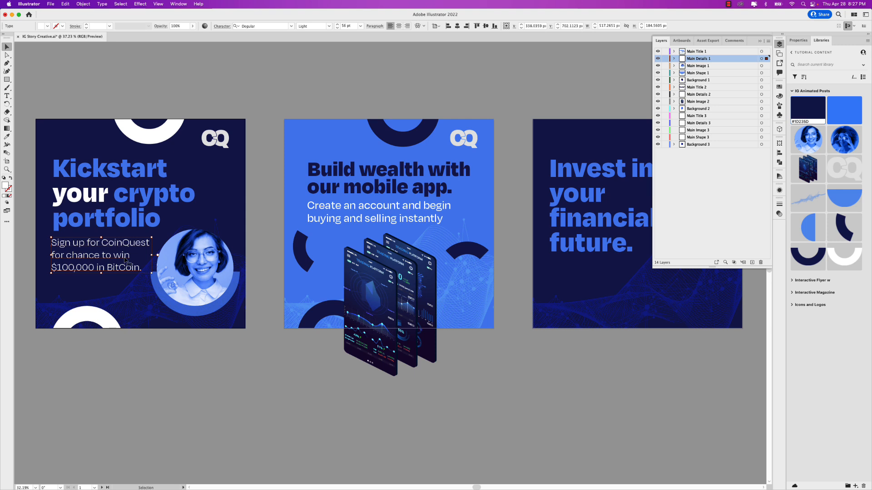
Copy the first post's subheading to the third artboard and left-align it beneath the "Invest in your financial future." headline
{"action": "scroll", "coordinate": [236, 272], "scroll_direction": "right", "scroll_amount": 5}
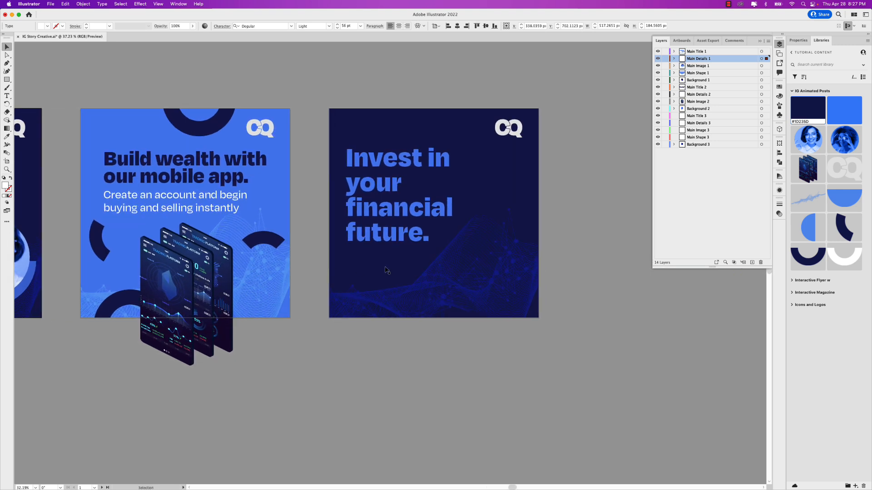
{"action": "left_click", "coordinate": [386, 270]}
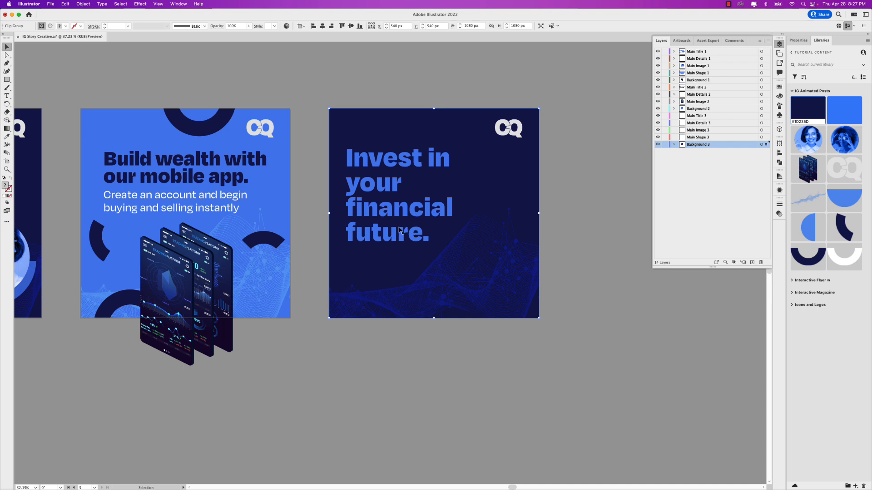
{"action": "key", "text": "super+v"}
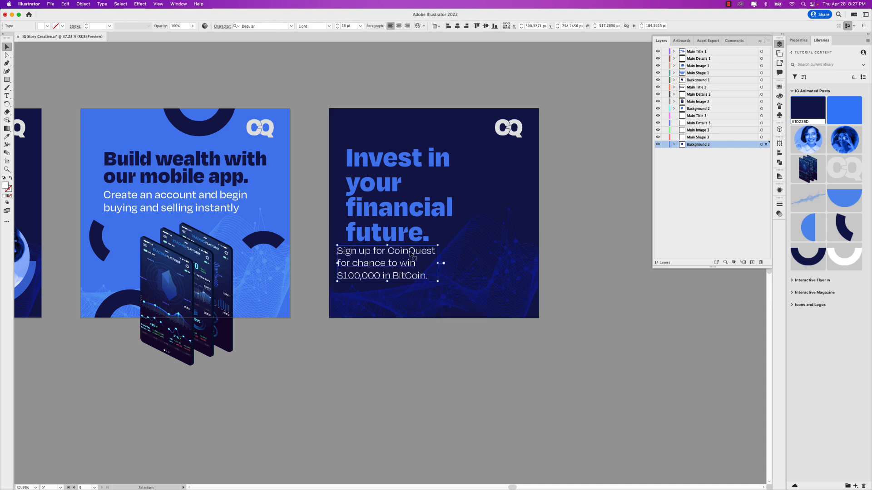
{"action": "left_click_drag", "start_coordinate": [410, 254], "coordinate": [419, 255]}
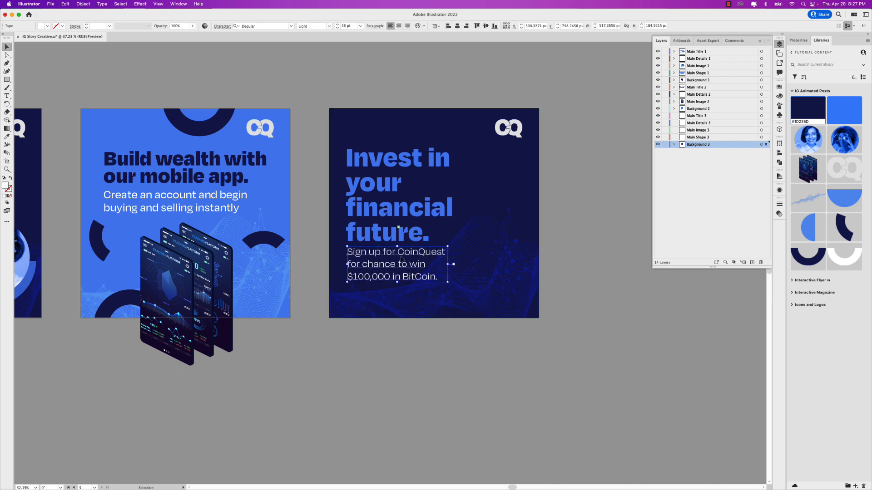
Replace the third post's subheading with "CoinQuest has expanded its token selection" on three lines, breaking after "has" and "its"
{"action": "double_click", "coordinate": [401, 260]}
{"action": "key", "text": "super+a"}
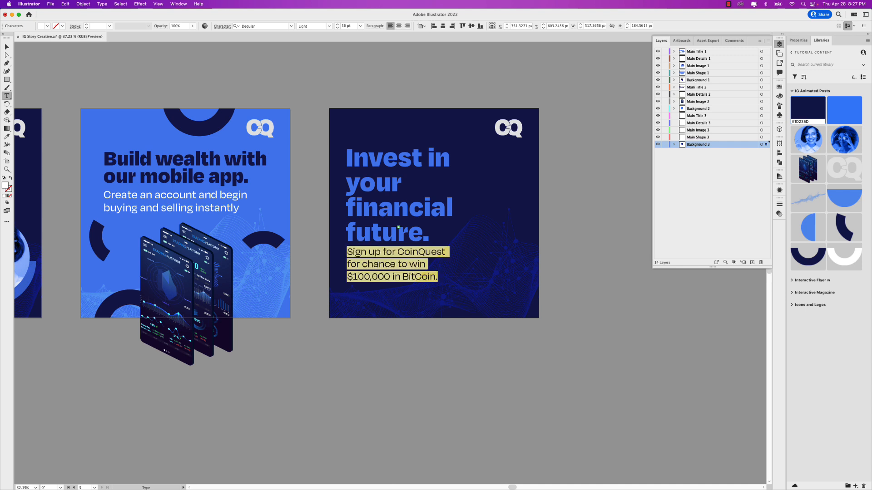
{"action": "type", "text": "CoinQue"}
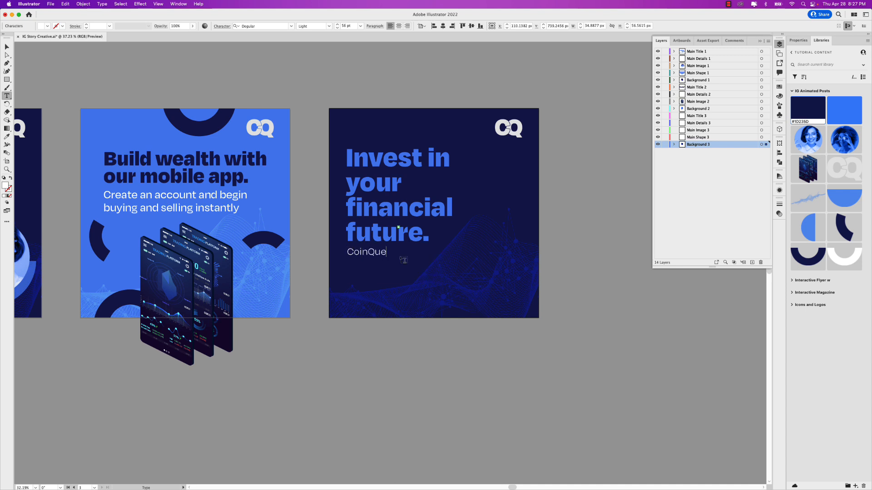
{"action": "type", "text": "st has"}
{"action": "key", "text": "Return"}
{"action": "type", "text": "expan"}
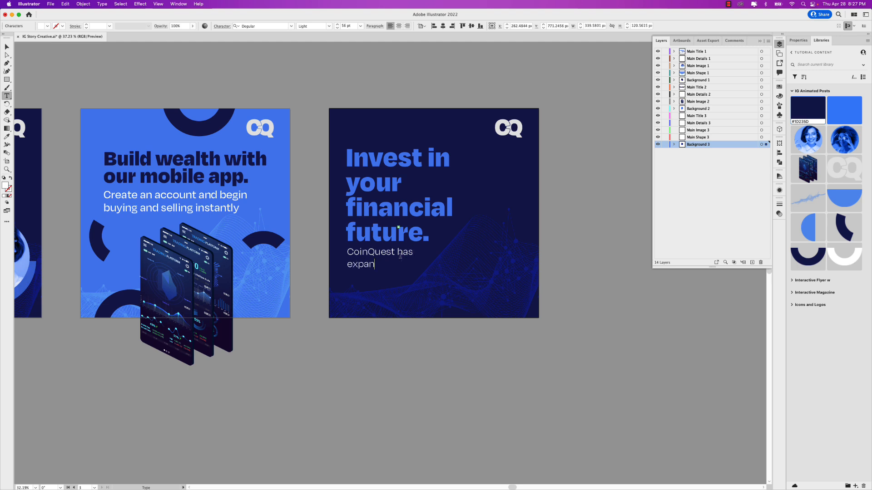
{"action": "type", "text": "ded its token selecti"}
Tighten the line spacing of the whole three-line subheading on the third post
{"action": "key", "text": "super+a"}
{"action": "key", "text": "alt+Up"}
{"action": "key", "text": "alt+Up"}
{"action": "key", "text": "alt+Up"}
{"action": "key", "text": "alt+Up"}
{"action": "key", "text": "alt+Up"}
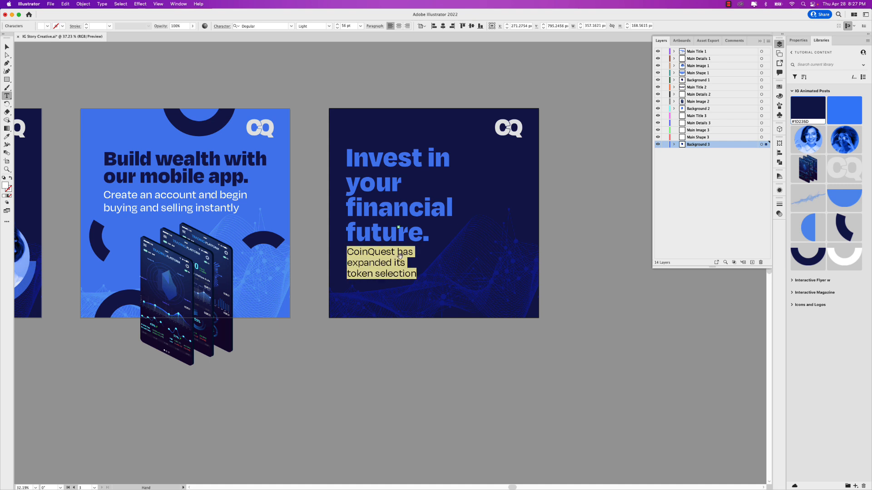
Move the third post's headline and subheading together slightly upward on the artboard
{"action": "left_click", "coordinate": [7, 46]}
{"action": "left_click", "coordinate": [357, 203], "text": "shift"}
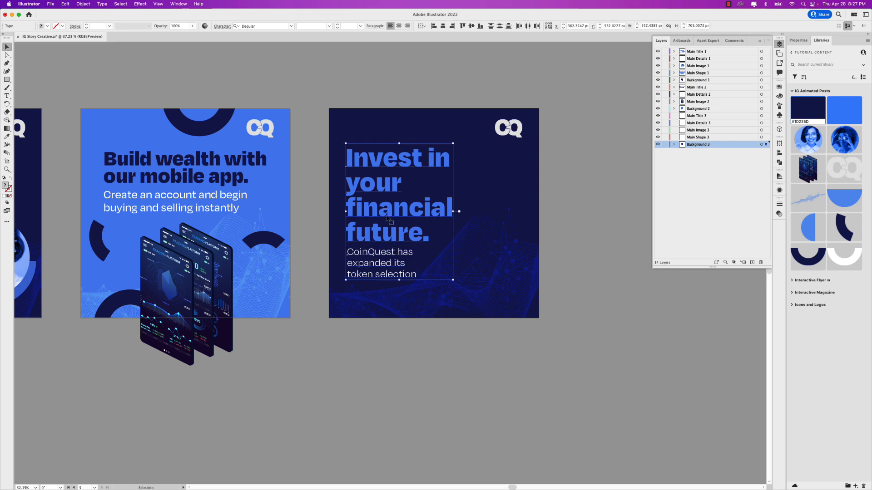
{"action": "key", "text": "Up"}
{"action": "key", "text": "Up"}
{"action": "key", "text": "Up"}
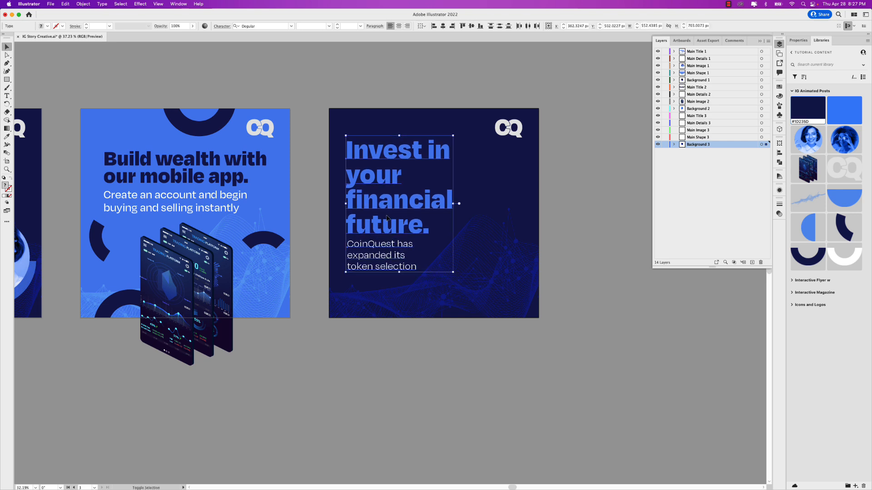
{"action": "key", "text": "Down"}
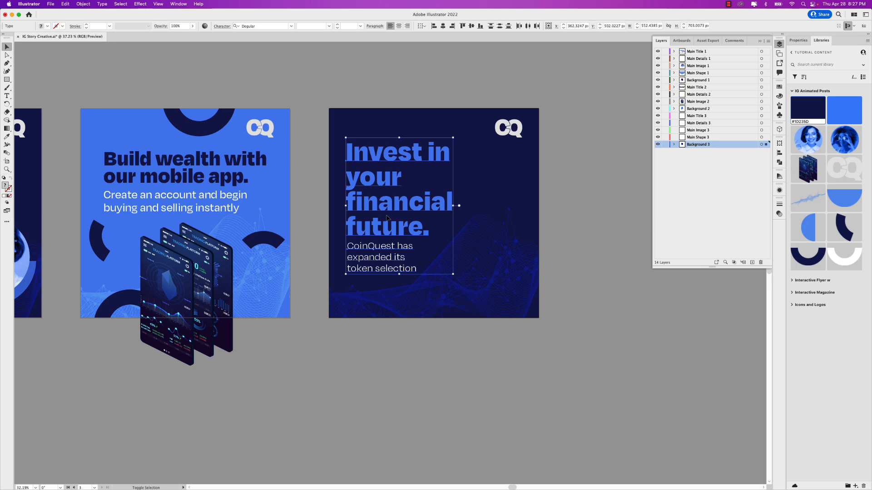
{"action": "left_click", "coordinate": [561, 230]}
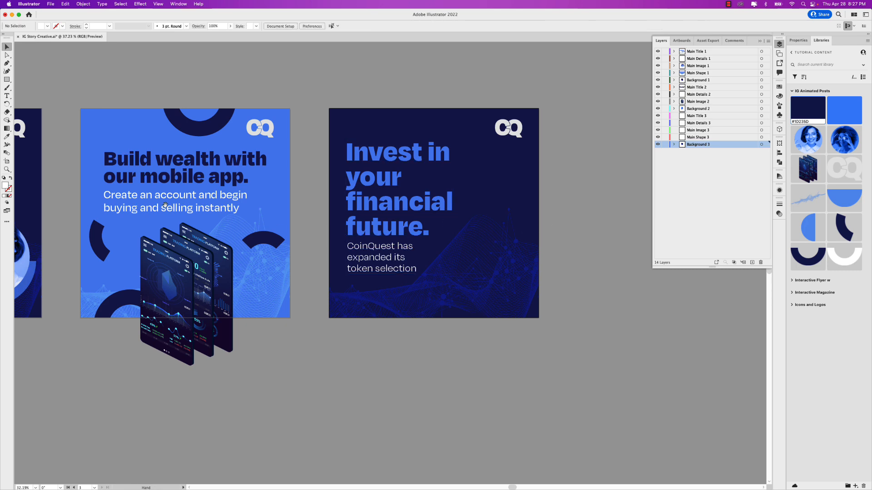
Copy both white arcs from the first post's background clip group to the same place inside the third post's background clip group
{"action": "left_click_drag", "start_coordinate": [165, 205], "coordinate": [388, 213]}
{"action": "double_click", "coordinate": [155, 131]}
{"action": "left_click", "coordinate": [154, 132]}
{"action": "left_click", "coordinate": [117, 317], "text": "shift"}
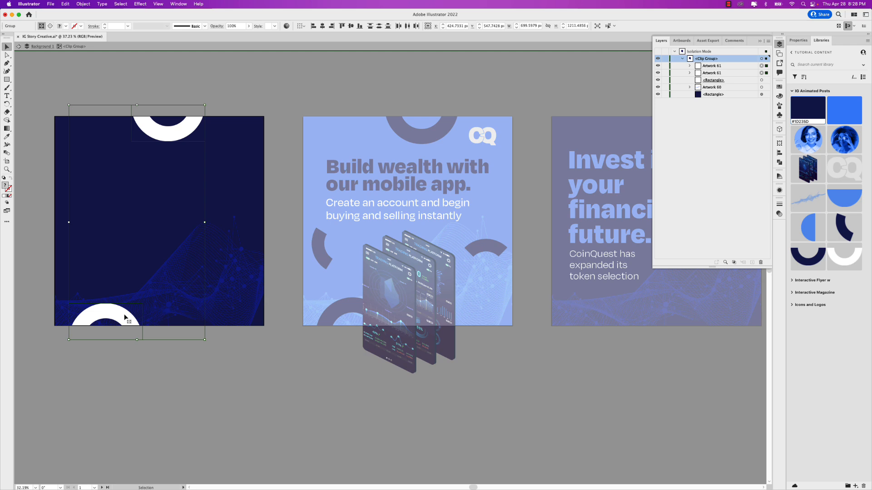
{"action": "double_click", "coordinate": [366, 356]}
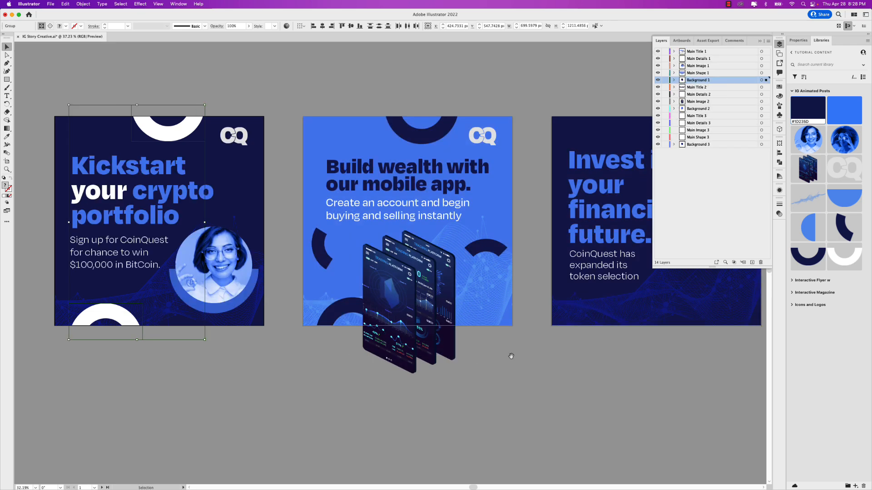
{"action": "scroll", "coordinate": [476, 359], "scroll_direction": "right", "scroll_amount": 10}
{"action": "left_click", "coordinate": [337, 318]}
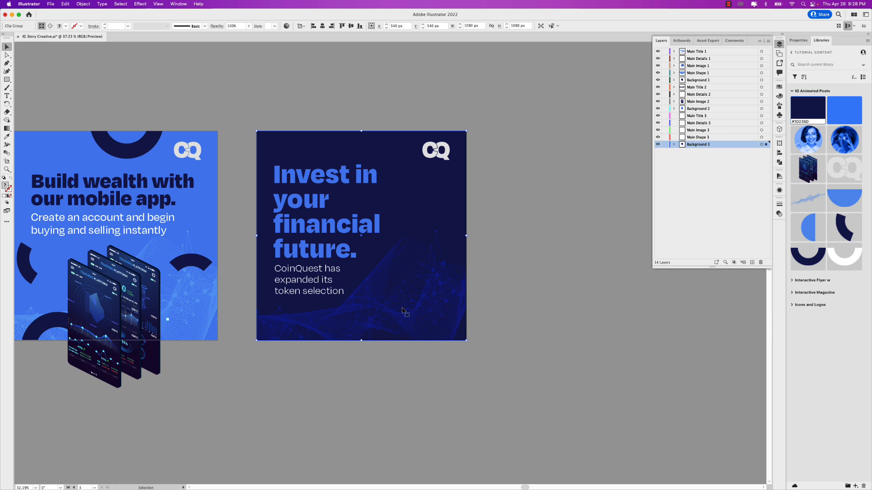
{"action": "double_click", "coordinate": [411, 227]}
{"action": "left_click", "coordinate": [404, 226]}
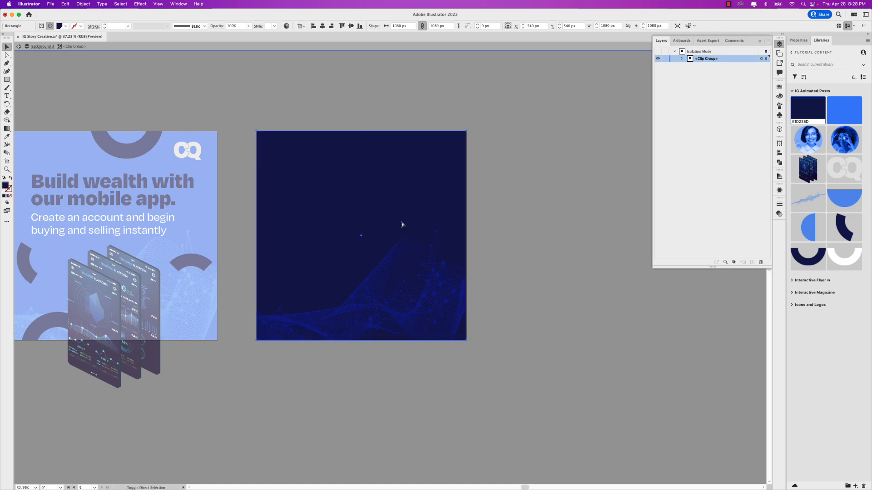
{"action": "key", "text": "super+shift+v"}
{"action": "key", "text": "Escape"}
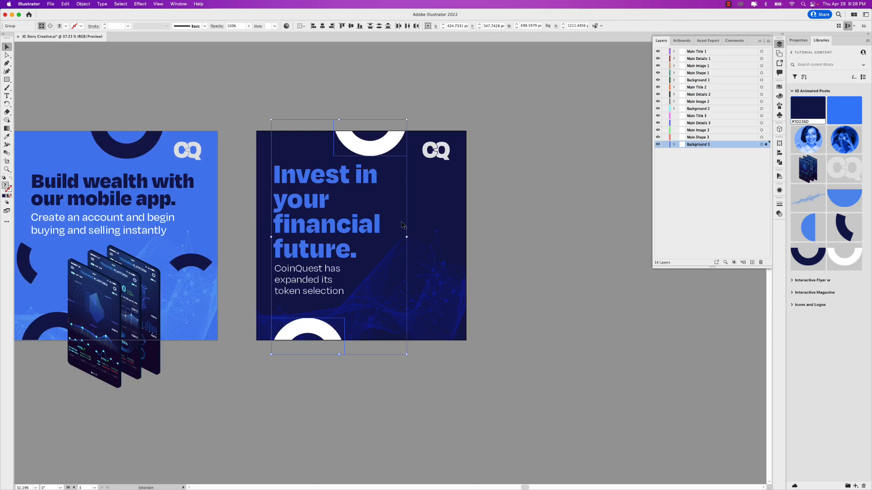
{"action": "left_click", "coordinate": [521, 249]}
{"action": "key", "text": "space"}
{"action": "left_click_drag", "start_coordinate": [231, 278], "coordinate": [396, 283]}
{"action": "left_click_drag", "start_coordinate": [339, 284], "coordinate": [238, 285]}
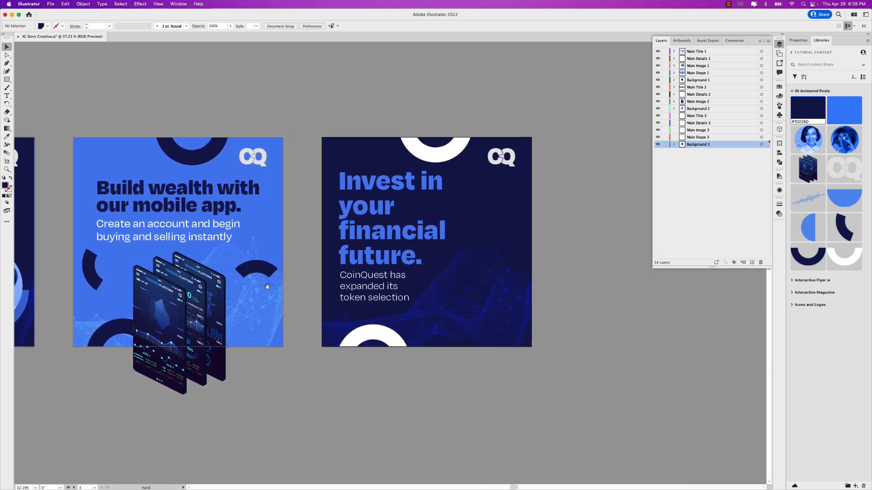
Place the library's vertical blue half-circle artwork on the third artboard, beside the CoinQuest text, and embed it
{"action": "left_click_drag", "start_coordinate": [440, 290], "coordinate": [367, 314]}
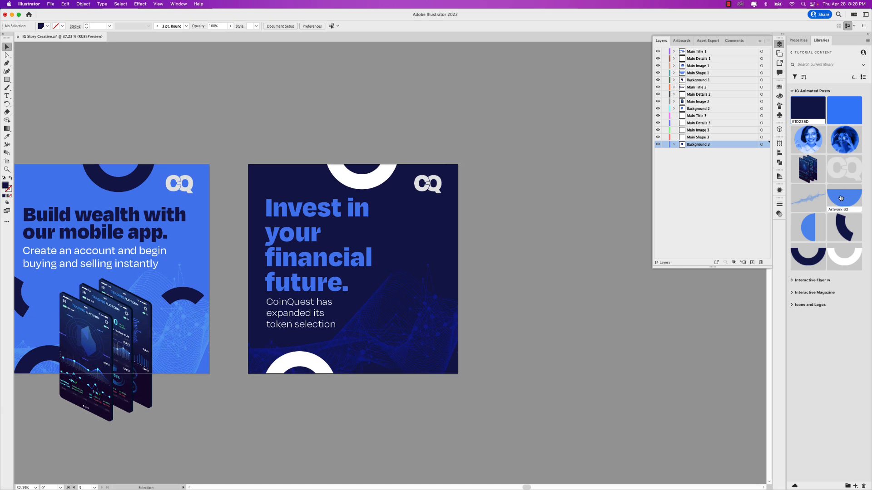
{"action": "left_click_drag", "start_coordinate": [385, 272], "coordinate": [368, 257]}
{"action": "left_click_drag", "start_coordinate": [807, 227], "coordinate": [479, 288]}
{"action": "left_click_drag", "start_coordinate": [503, 315], "coordinate": [360, 290]}
{"action": "left_click", "coordinate": [82, 26]}
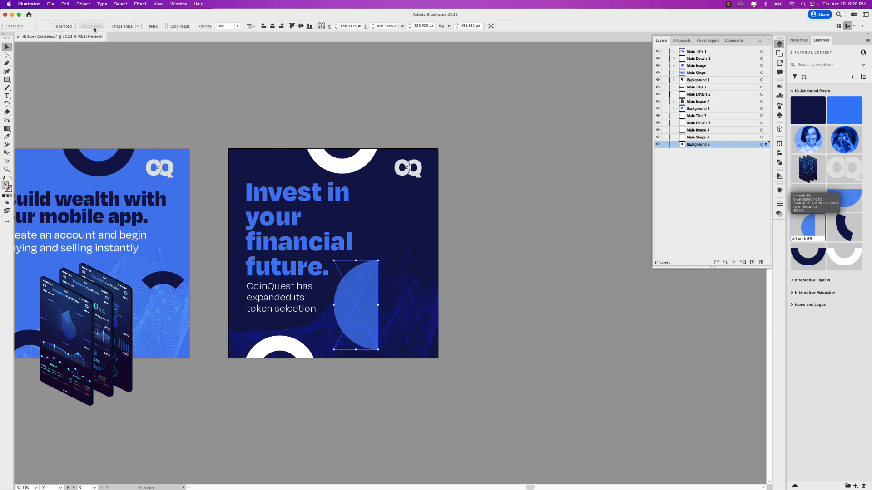
Place the library's circular portrait of the woman holding coins over her eyes on the third artboard and embed it
{"action": "left_click_drag", "start_coordinate": [842, 141], "coordinate": [477, 262]}
{"action": "left_click_drag", "start_coordinate": [535, 290], "coordinate": [428, 308]}
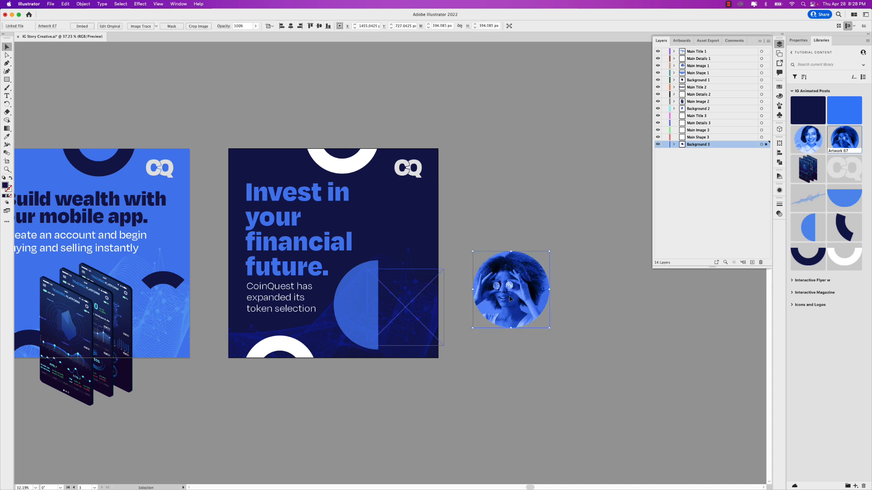
{"action": "left_click", "coordinate": [82, 27]}
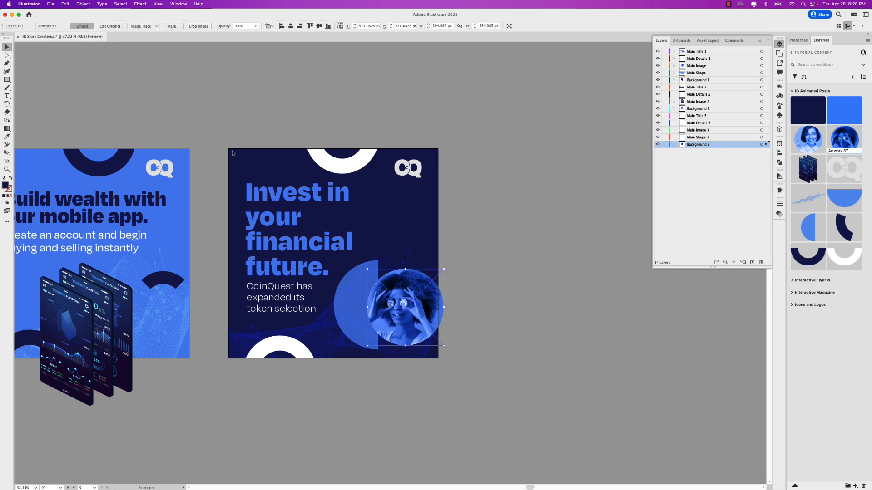
Move the portrait onto the half-circle, center the two vertically, and nudge the portrait slightly left
{"action": "left_click_drag", "start_coordinate": [378, 323], "coordinate": [367, 320]}
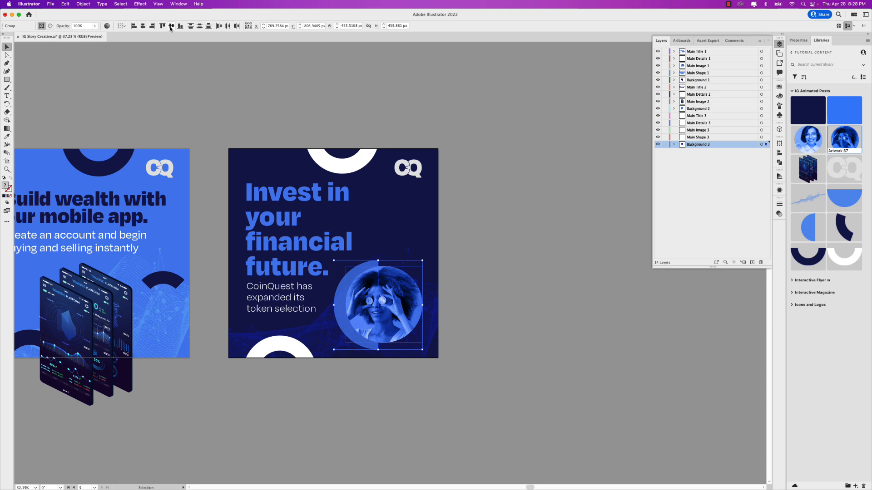
{"action": "left_click", "coordinate": [509, 297]}
{"action": "left_click", "coordinate": [398, 305]}
{"action": "key", "text": "Left"}
{"action": "key", "text": "Left"}
{"action": "key", "text": "Left"}
{"action": "key", "text": "Left"}
{"action": "key", "text": "Left"}
{"action": "key", "text": "Left"}
{"action": "key", "text": "Left"}
{"action": "key", "text": "Left"}
{"action": "key", "text": "Left"}
{"action": "key", "text": "Left"}
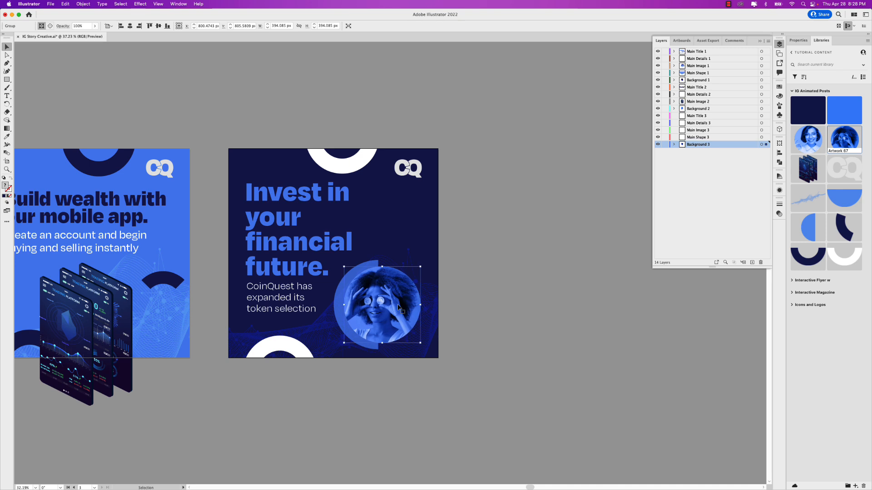
Shift the portrait and the half-circle together slightly right on the third artboard, then deselect them
{"action": "left_click", "coordinate": [337, 312], "text": "shift"}
{"action": "key", "text": "shift+Right"}
{"action": "key", "text": "shift+Right"}
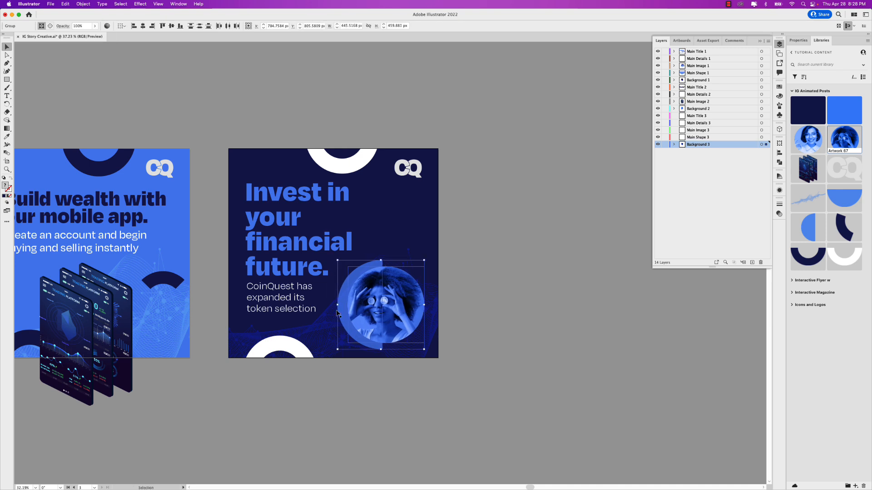
{"action": "left_click", "coordinate": [451, 292]}
Move the "Invest in your financial future." text to the Main Title 3 layer and the CoinQuest text to Main Details 3
{"action": "scroll", "coordinate": [407, 253], "scroll_direction": "left", "scroll_amount": 5}
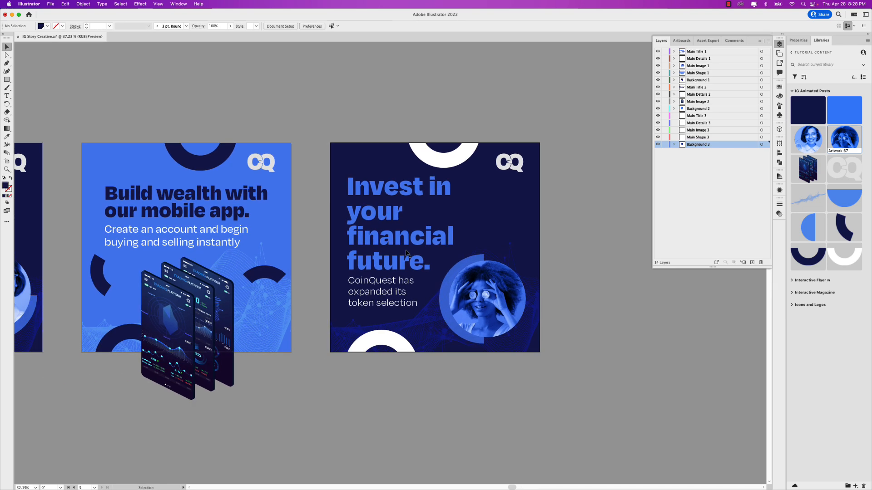
{"action": "scroll", "coordinate": [406, 254], "scroll_direction": "down", "scroll_amount": 2}
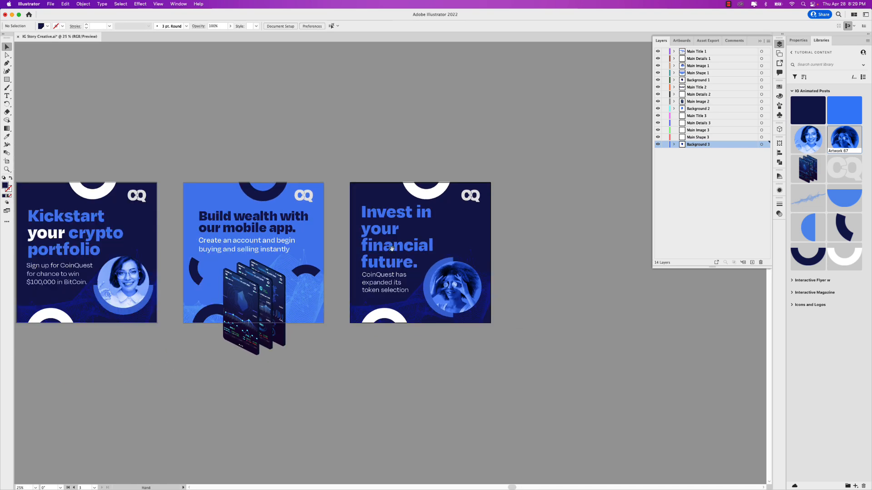
{"action": "scroll", "coordinate": [351, 244], "scroll_direction": "left", "scroll_amount": 3}
{"action": "left_click_drag", "start_coordinate": [351, 243], "coordinate": [366, 265]}
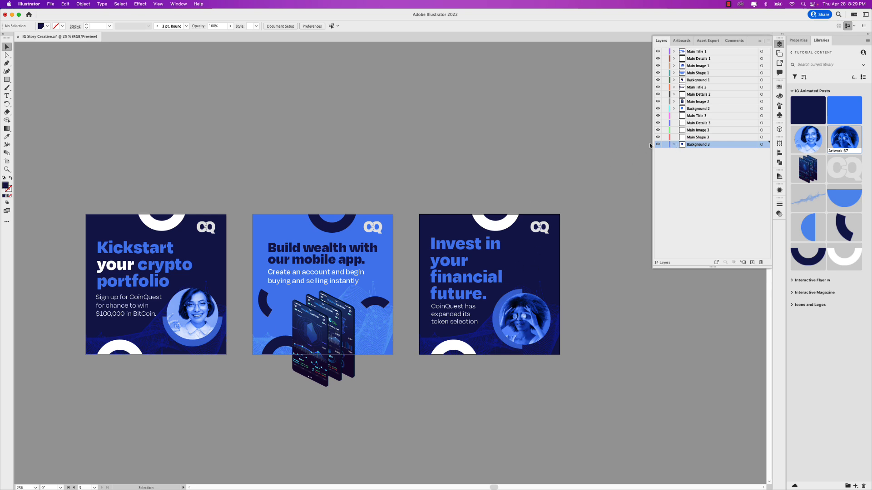
{"action": "left_click", "coordinate": [674, 144]}
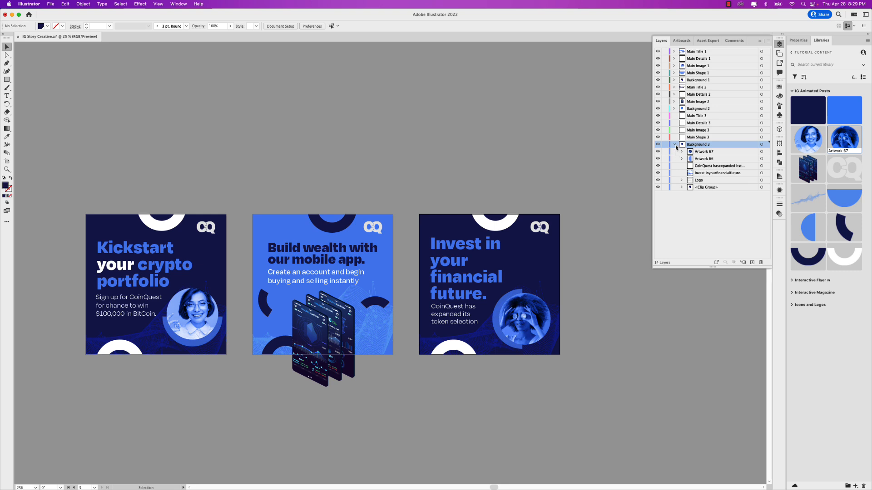
{"action": "left_click", "coordinate": [674, 144]}
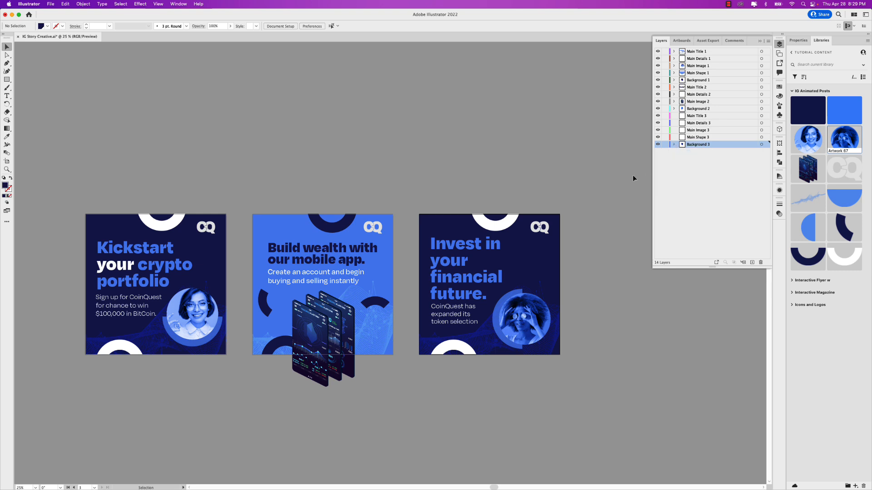
{"action": "left_click", "coordinate": [459, 265]}
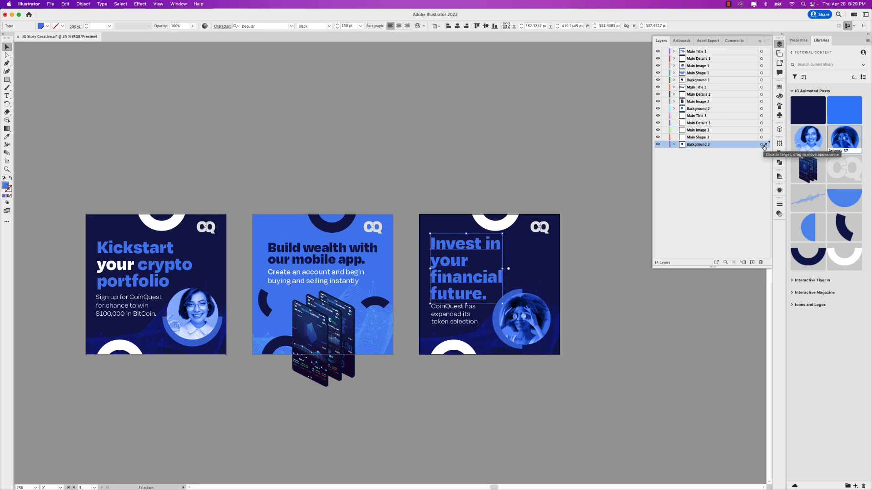
{"action": "left_click_drag", "start_coordinate": [767, 145], "coordinate": [767, 117]}
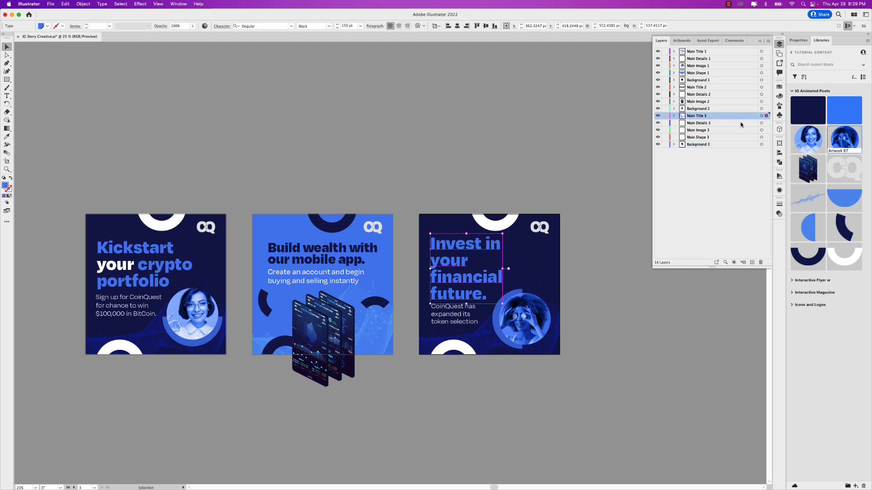
{"action": "left_click", "coordinate": [453, 322]}
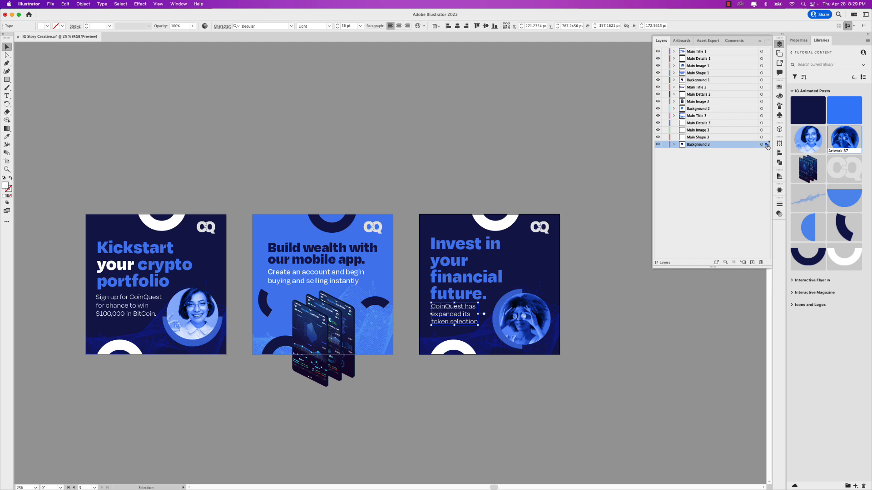
{"action": "left_click_drag", "start_coordinate": [766, 125], "coordinate": [766, 123]}
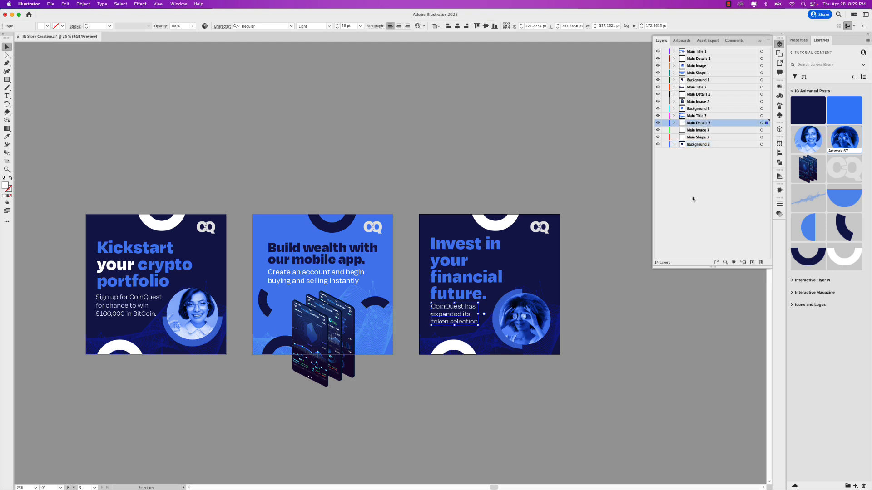
Move the third artboard's portrait to the Main Image 3 layer and its half-circle to Main Shape 3
{"action": "left_click", "coordinate": [525, 316]}
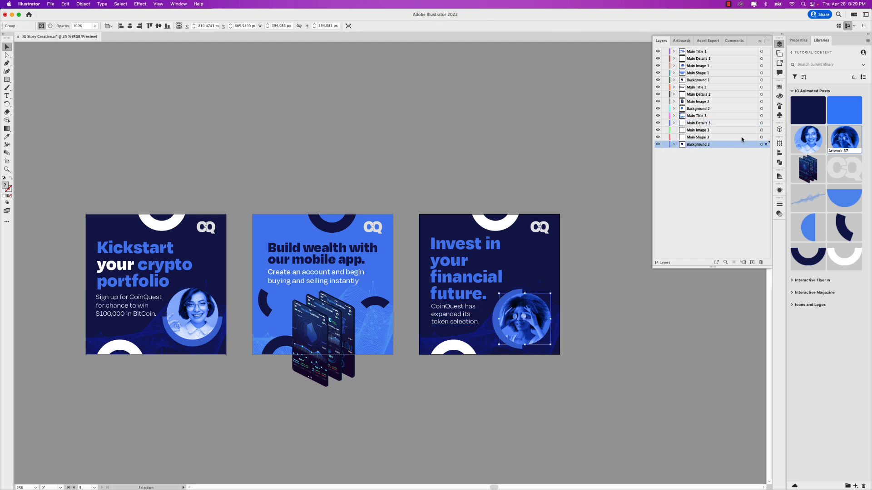
{"action": "left_click_drag", "start_coordinate": [767, 144], "coordinate": [767, 130]}
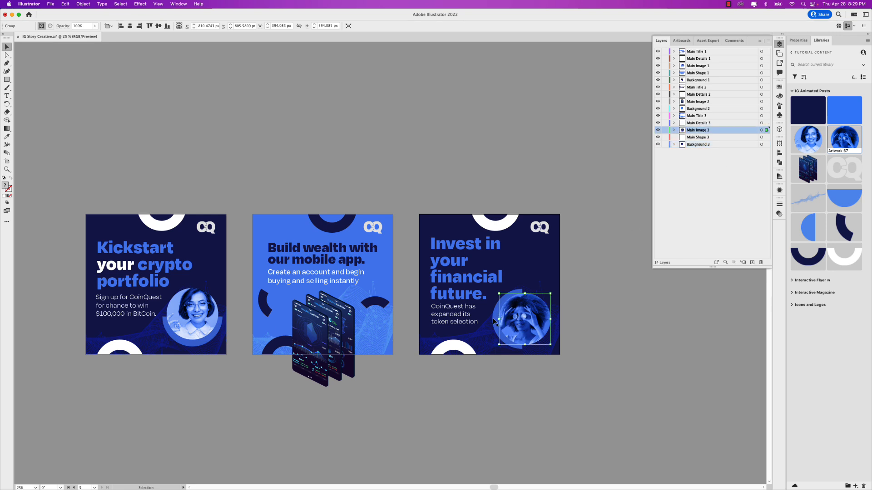
{"action": "left_click", "coordinate": [494, 321]}
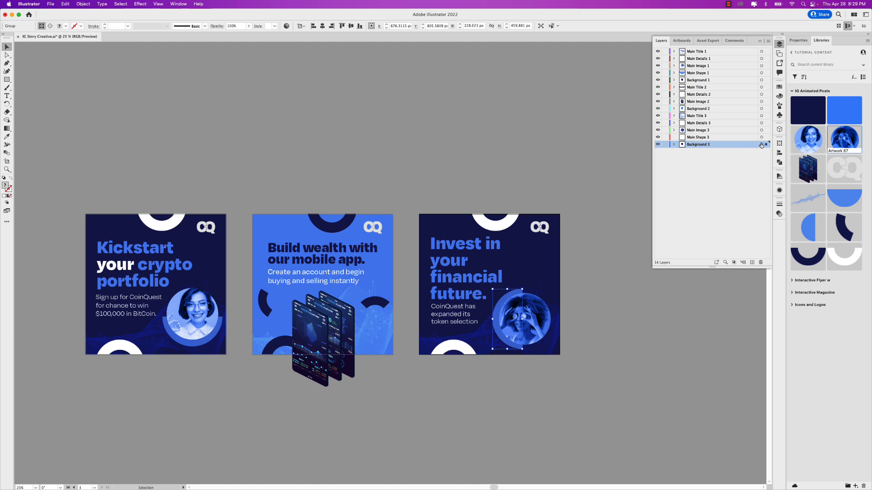
{"action": "left_click_drag", "start_coordinate": [767, 142], "coordinate": [766, 137]}
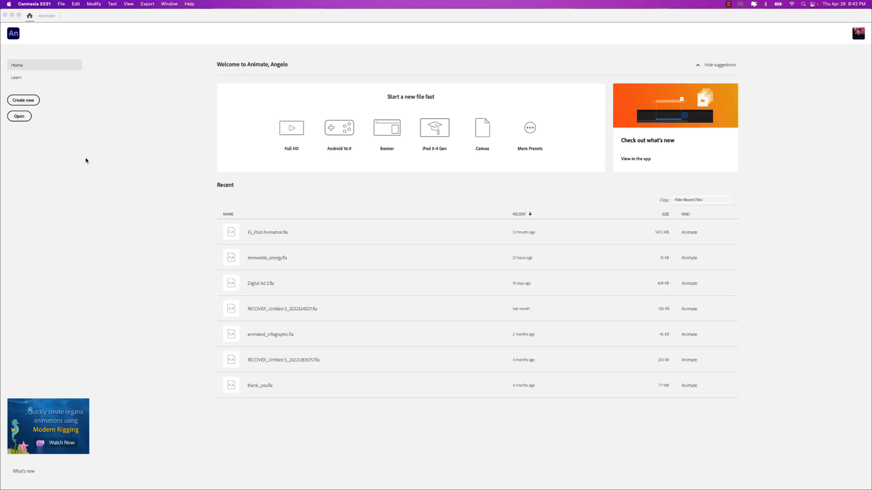
Switch to Adobe Animate and create a new HTML5 Canvas document 1080 pixels wide and 1080 pixels high
{"action": "left_click", "coordinate": [34, 101]}
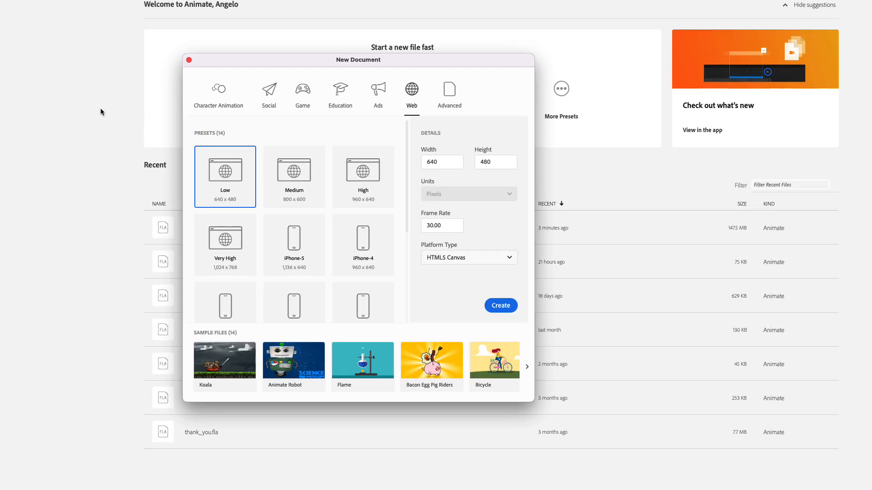
{"action": "left_click", "coordinate": [449, 164]}
{"action": "double_click", "coordinate": [426, 164]}
{"action": "type", "text": "1080"}
{"action": "key", "text": "Tab"}
{"action": "type", "text": "1080"}
{"action": "key", "text": "Tab"}
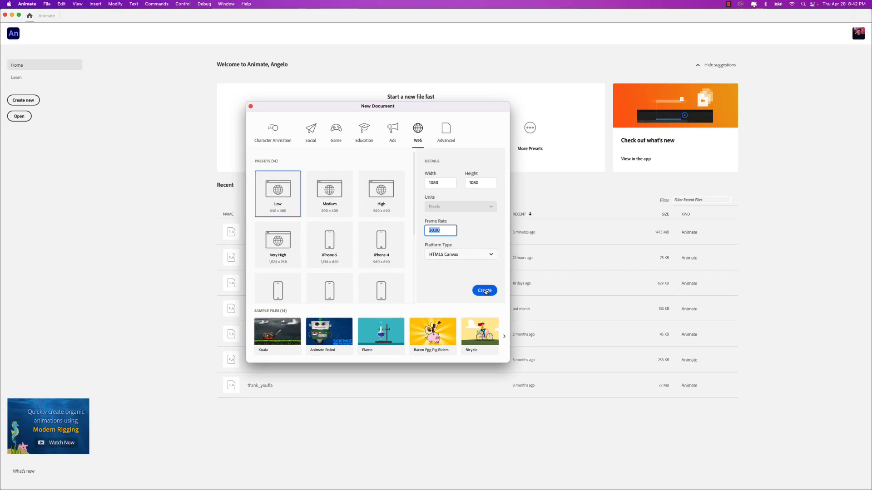
{"action": "left_click", "coordinate": [485, 291]}
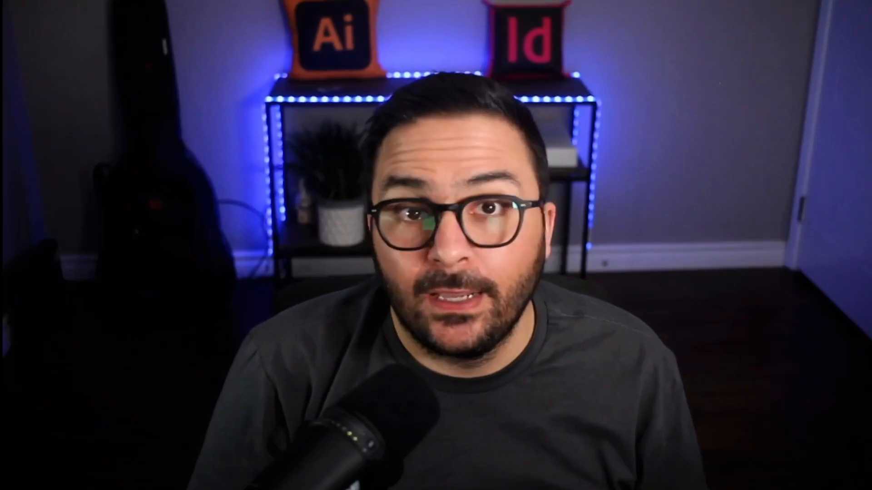
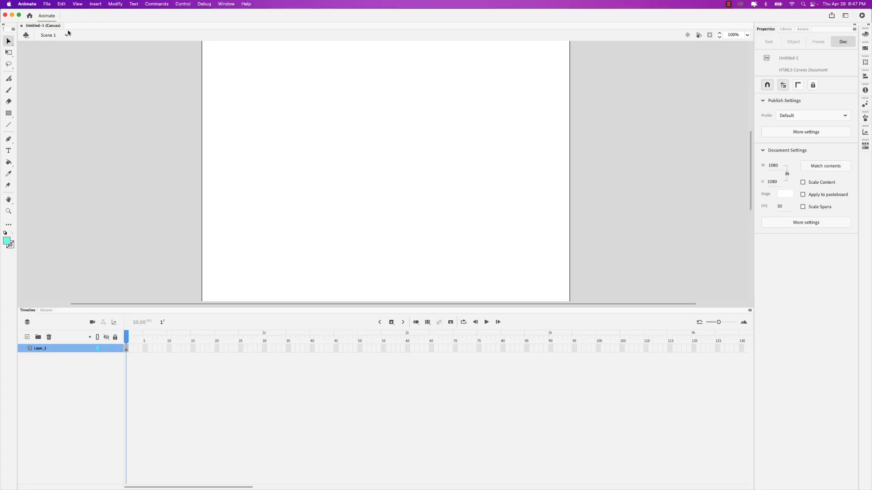
Start importing the file IG Post Creative.ai from the Source Files folder to the stage
{"action": "left_click", "coordinate": [49, 5]}
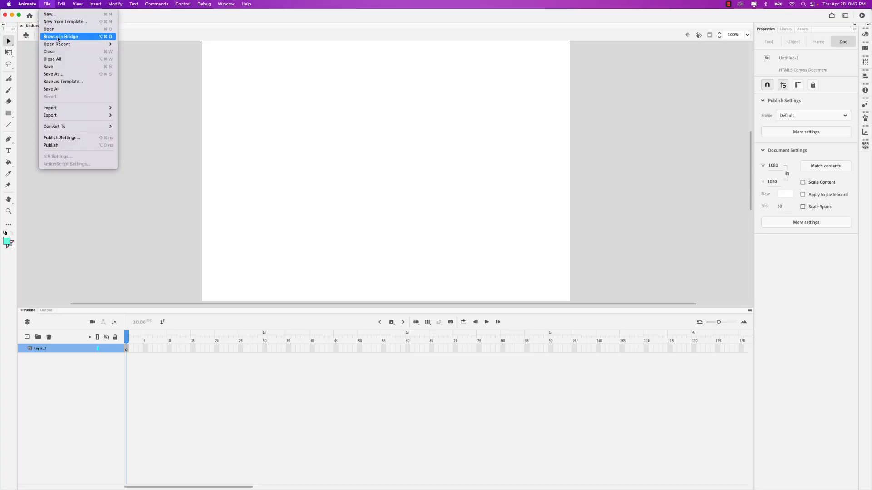
{"action": "mouse_move", "coordinate": [93, 109]}
{"action": "left_click", "coordinate": [140, 109]}
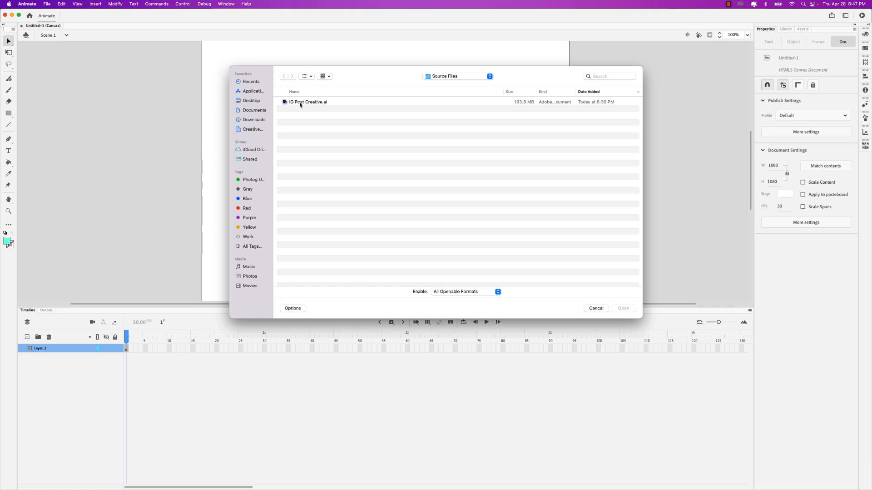
{"action": "left_click", "coordinate": [300, 103]}
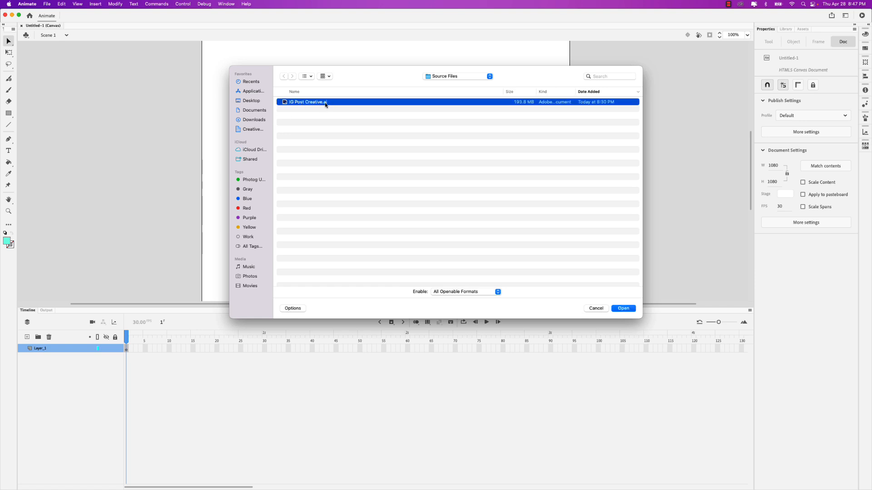
{"action": "left_click", "coordinate": [623, 309]}
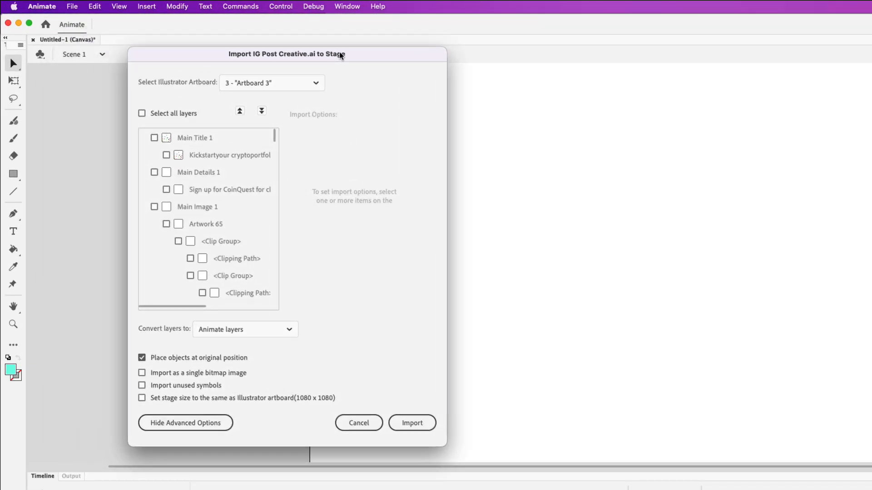
Collapse the layer list in the import settings and select Artboard 1 as the Illustrator artboard
{"action": "left_click_drag", "start_coordinate": [340, 55], "coordinate": [440, 88]}
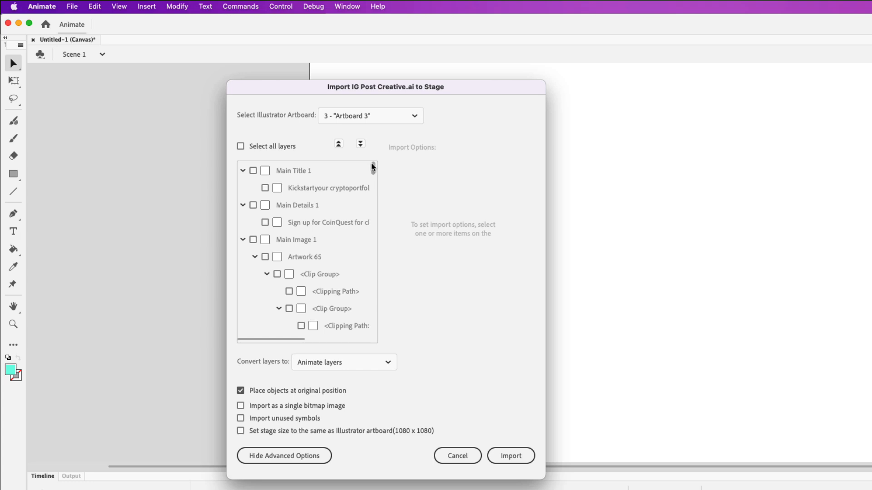
{"action": "mouse_move", "coordinate": [371, 166]}
{"action": "left_mouse_down"}
{"action": "mouse_move", "coordinate": [372, 193]}
{"action": "mouse_move", "coordinate": [374, 168]}
{"action": "left_mouse_up"}
{"action": "left_click", "coordinate": [339, 144]}
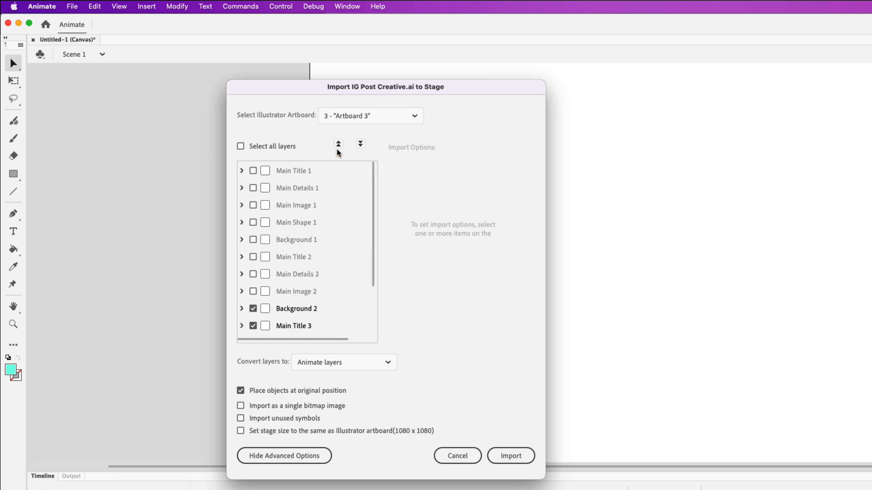
{"action": "left_click", "coordinate": [383, 120]}
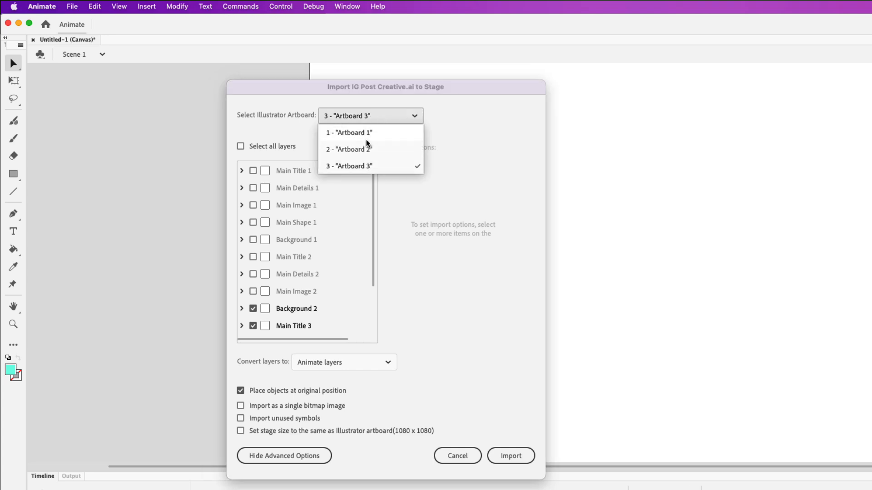
{"action": "left_click", "coordinate": [370, 133]}
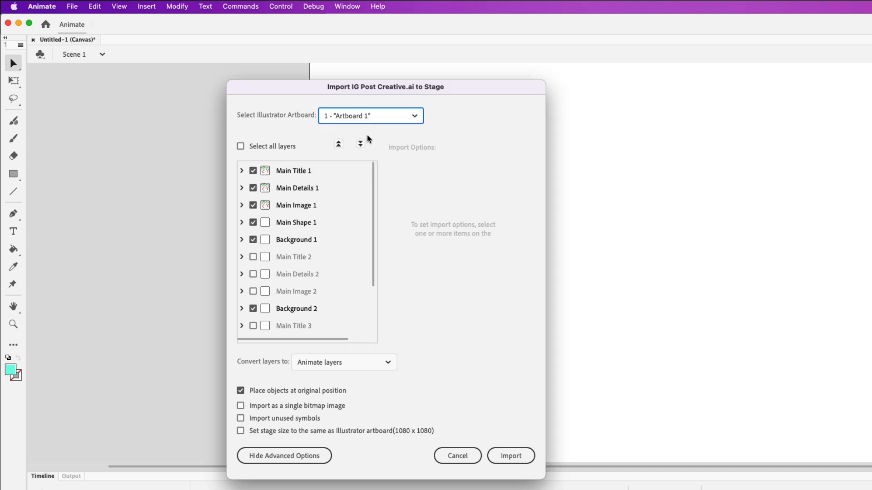
Exclude the Background 2 layer from the Artboard 1 import
{"action": "left_click_drag", "start_coordinate": [373, 173], "coordinate": [372, 266]}
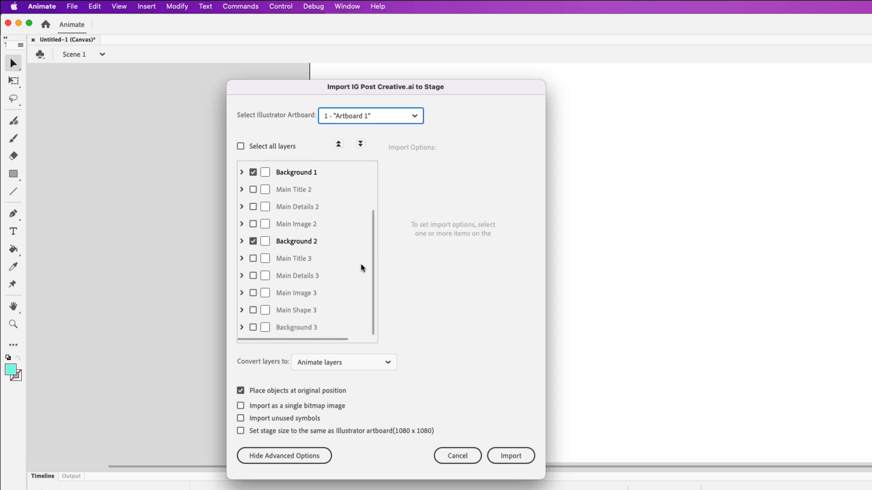
{"action": "left_click", "coordinate": [254, 241]}
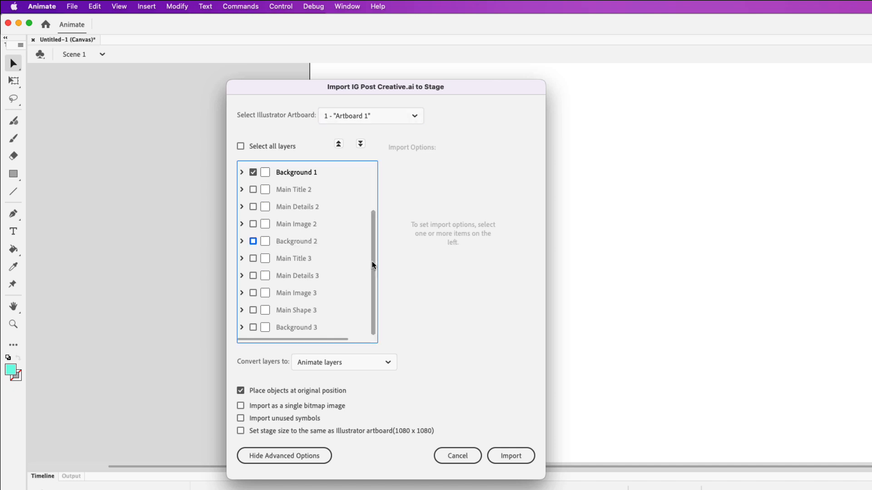
{"action": "left_click_drag", "start_coordinate": [373, 251], "coordinate": [375, 173]}
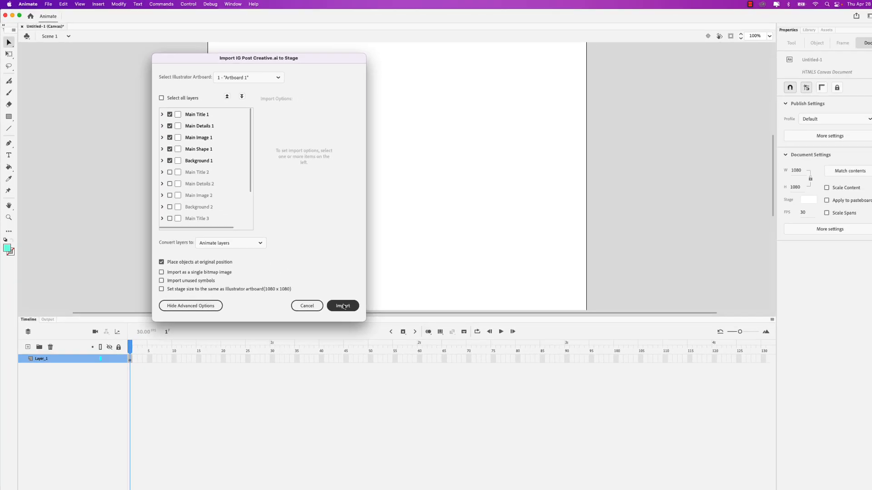
Import the selected Artboard 1 layers to the stage and show their layers in the timeline
{"action": "left_click", "coordinate": [503, 454]}
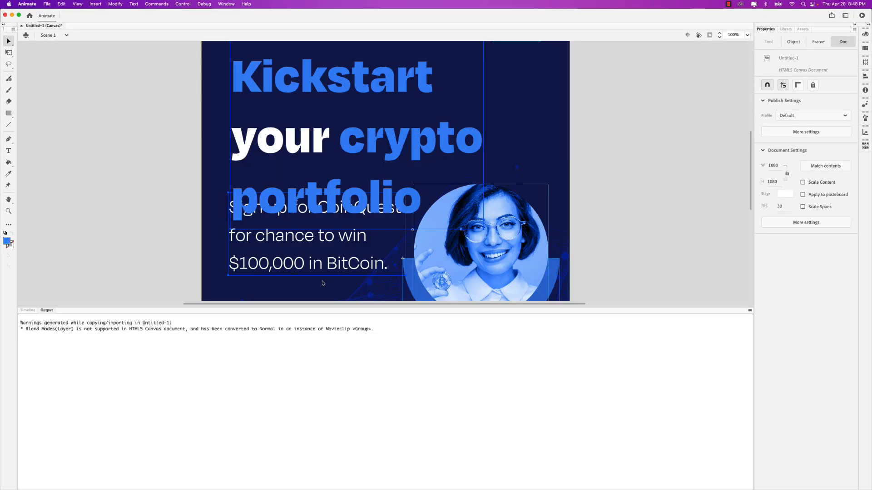
{"action": "left_click", "coordinate": [28, 310]}
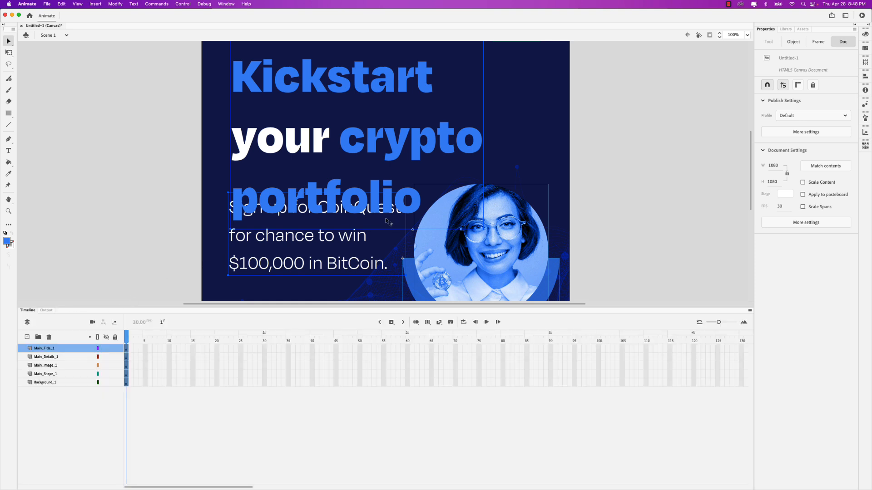
{"action": "scroll", "coordinate": [389, 222], "scroll_direction": "down", "scroll_amount": 5}
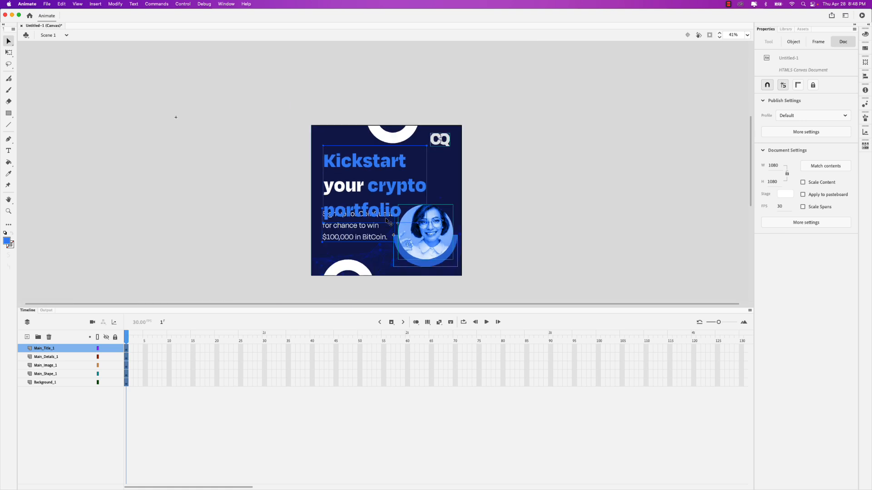
Tighten the line spacing of the whole title text "Kickstart your crypto portfolio" so it clears the details text
{"action": "double_click", "coordinate": [368, 186]}
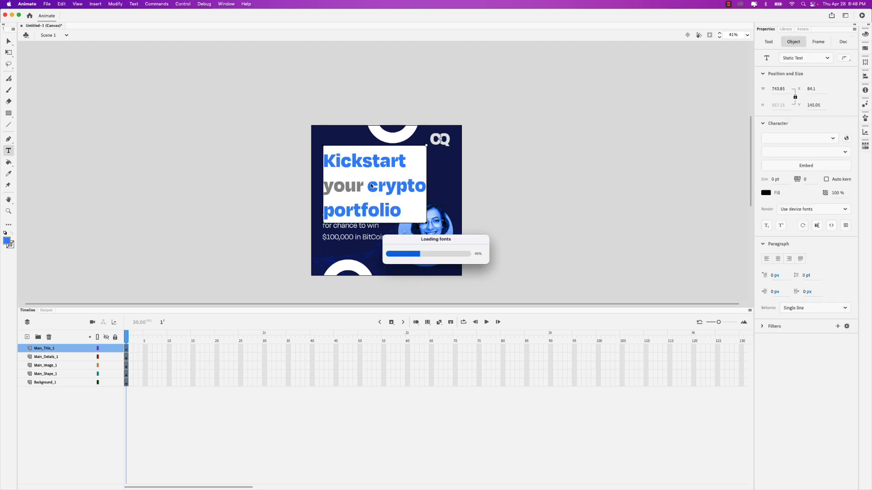
{"action": "left_click_drag", "start_coordinate": [399, 211], "coordinate": [318, 163]}
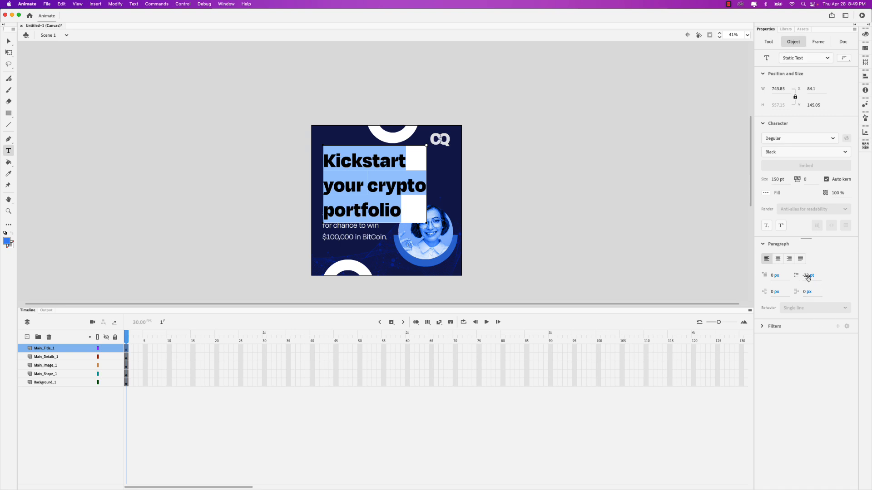
{"action": "left_click_drag", "start_coordinate": [807, 277], "coordinate": [793, 277]}
Set the line spacing of the details text "Sign up for CoinQuest for chance to win $100,000 in BitCoin." to -20 pt
{"action": "left_click", "coordinate": [367, 224]}
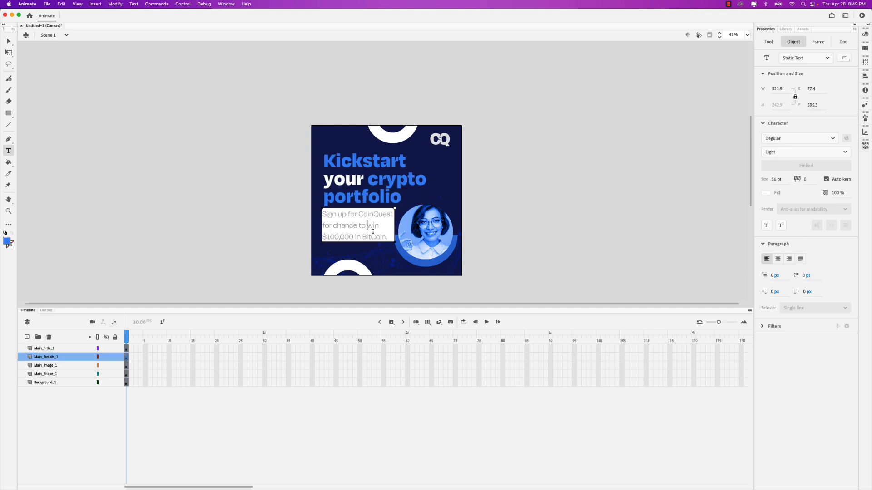
{"action": "left_click_drag", "start_coordinate": [387, 237], "coordinate": [318, 215]}
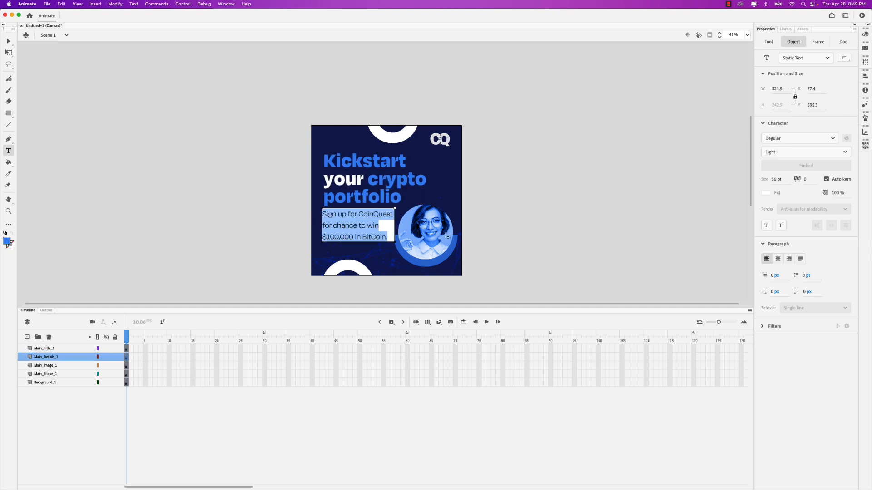
{"action": "left_click_drag", "start_coordinate": [807, 278], "coordinate": [796, 275]}
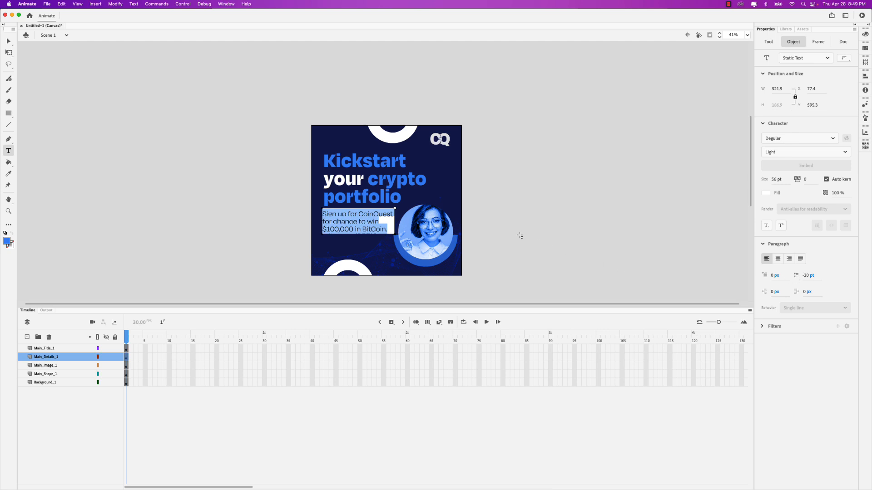
{"action": "left_click", "coordinate": [337, 212]}
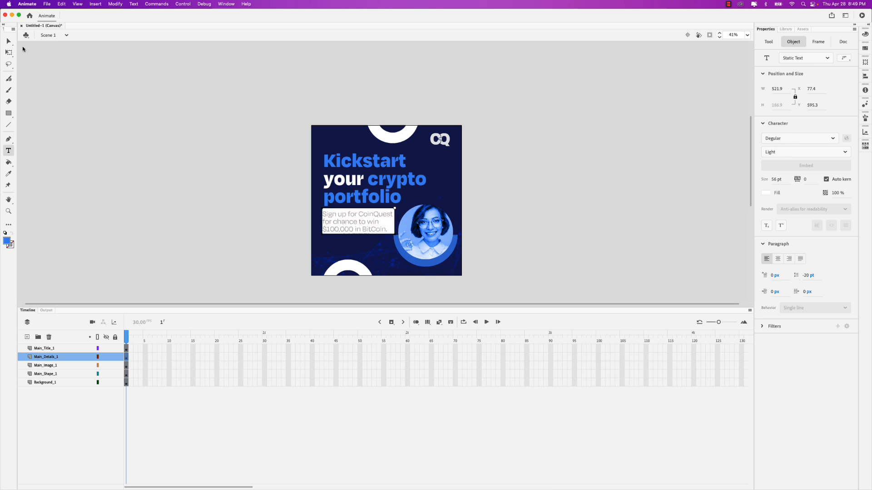
{"action": "key", "text": "Escape"}
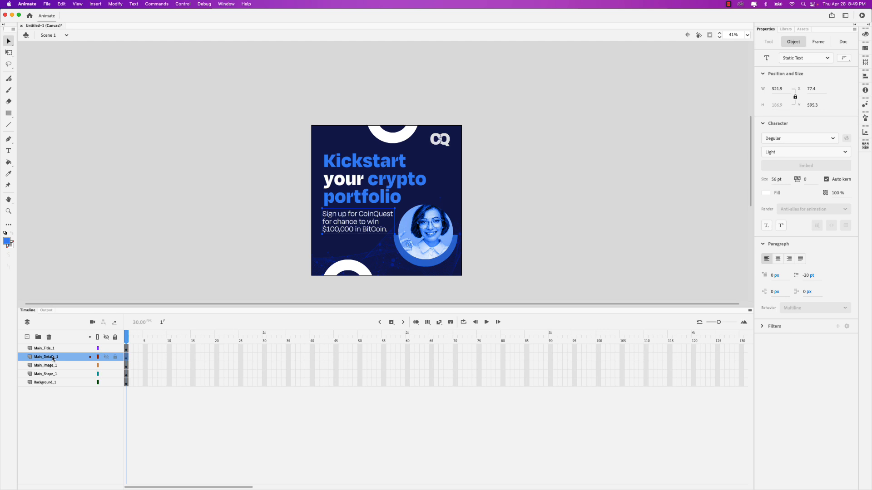
Examine which stage artwork belongs to each of the imported Artboard 1 layers
{"action": "left_click", "coordinate": [49, 366]}
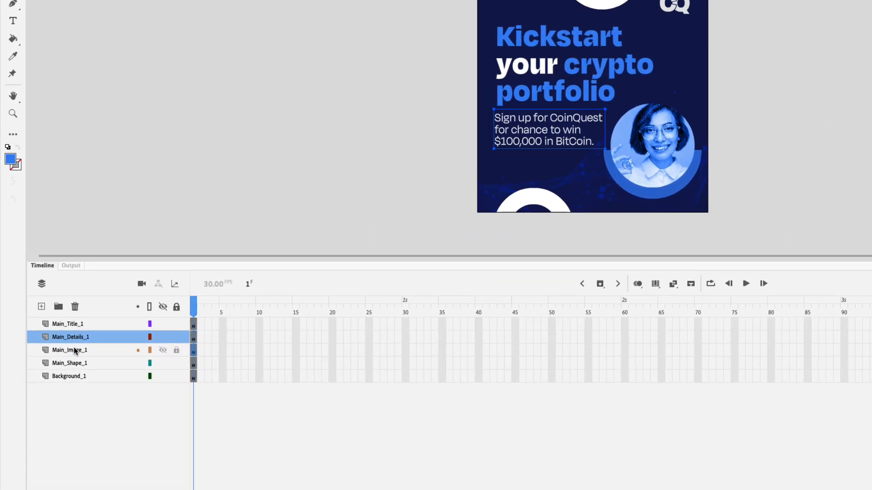
{"action": "left_click", "coordinate": [75, 365]}
{"action": "left_click", "coordinate": [72, 376]}
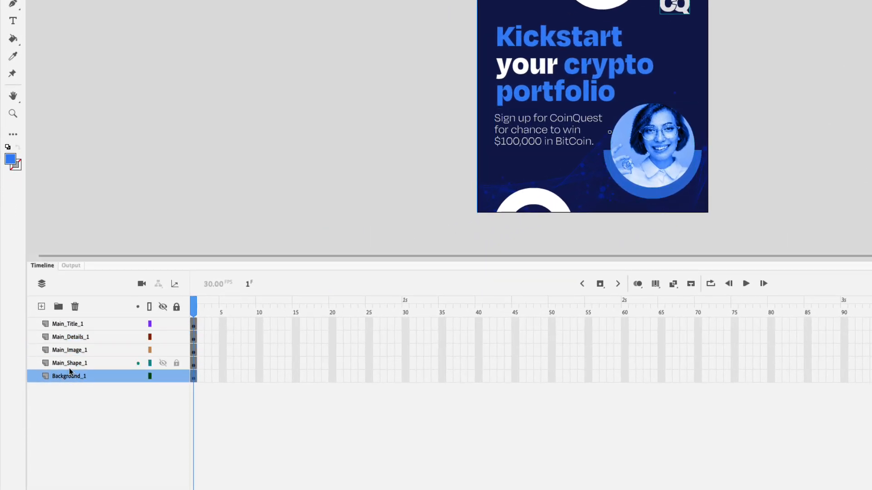
{"action": "left_click", "coordinate": [64, 330]}
{"action": "left_click", "coordinate": [67, 338]}
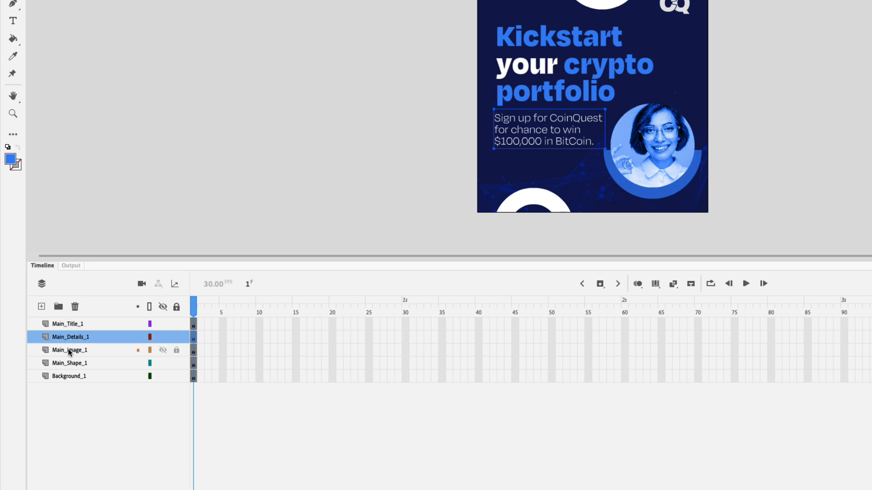
{"action": "left_click", "coordinate": [69, 353]}
Create a layer folder above Main_Title_1 and name it IG Post 1
{"action": "left_click", "coordinate": [70, 325]}
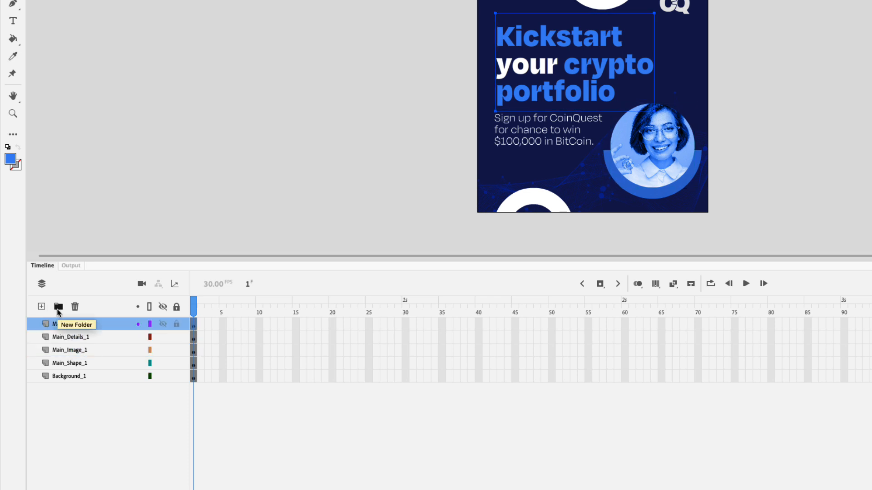
{"action": "left_click", "coordinate": [58, 306]}
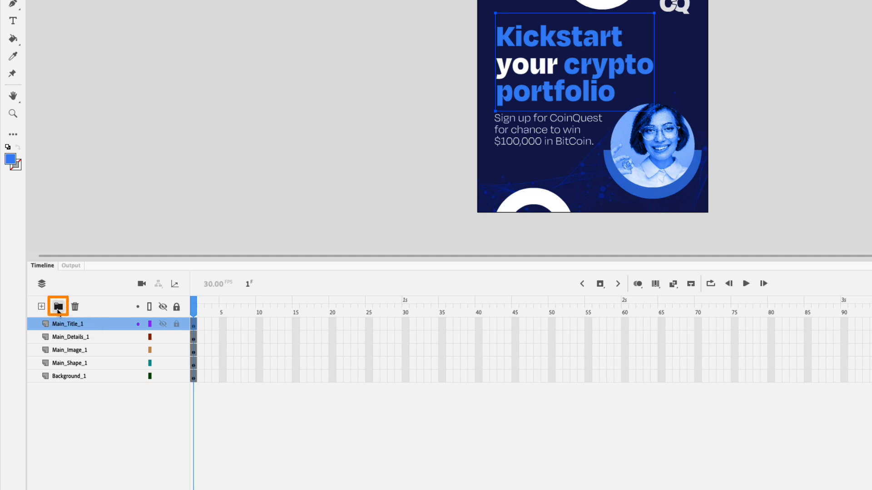
{"action": "double_click", "coordinate": [66, 323]}
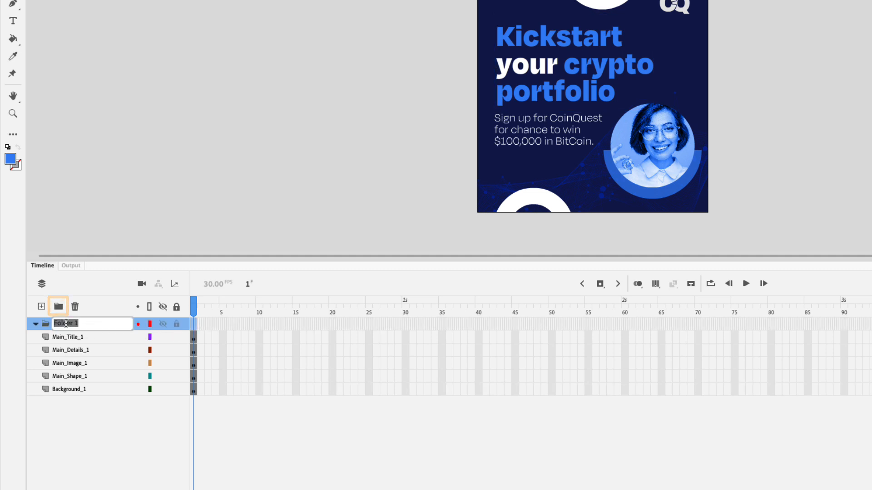
{"action": "type", "text": "IG Post"}
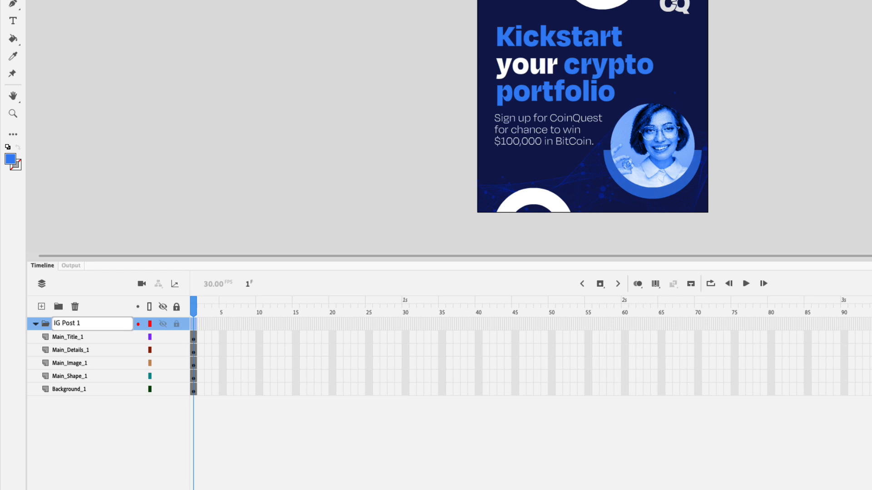
{"action": "key", "text": "Return"}
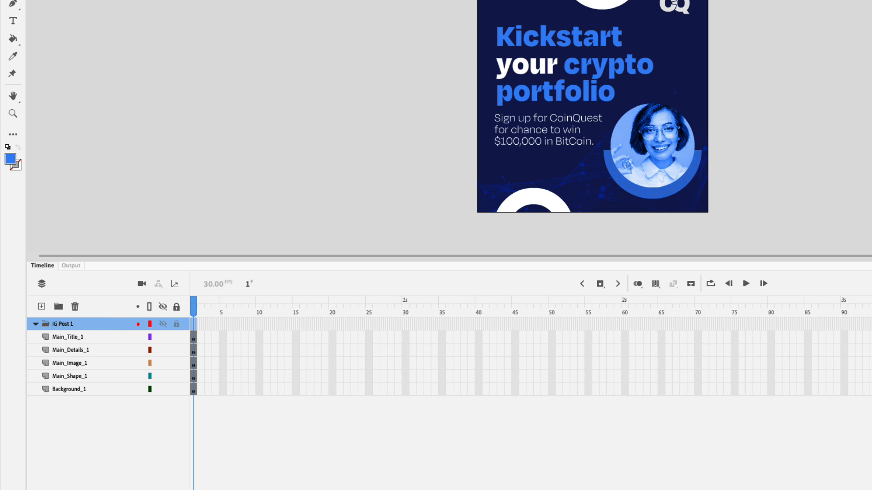
Move the five layers from Main_Title_1 to Background_1 into the IG Post 1 folder
{"action": "left_click", "coordinate": [67, 389]}
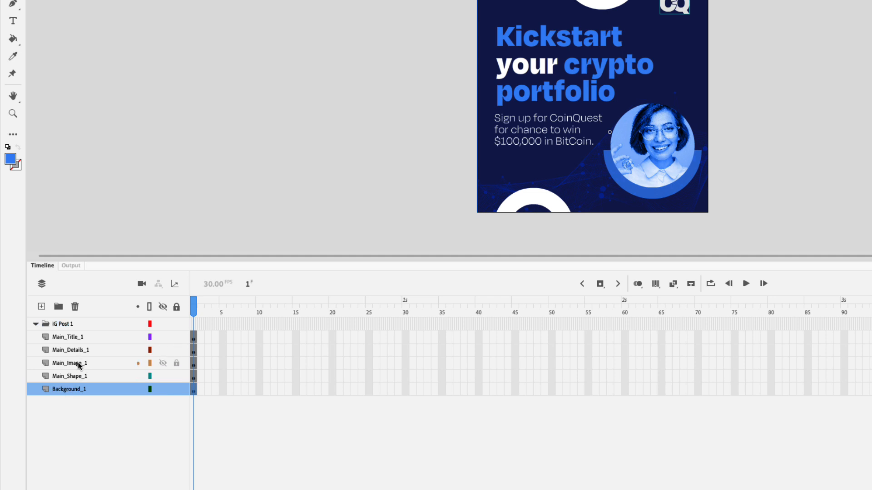
{"action": "left_click", "coordinate": [75, 338], "text": "shift"}
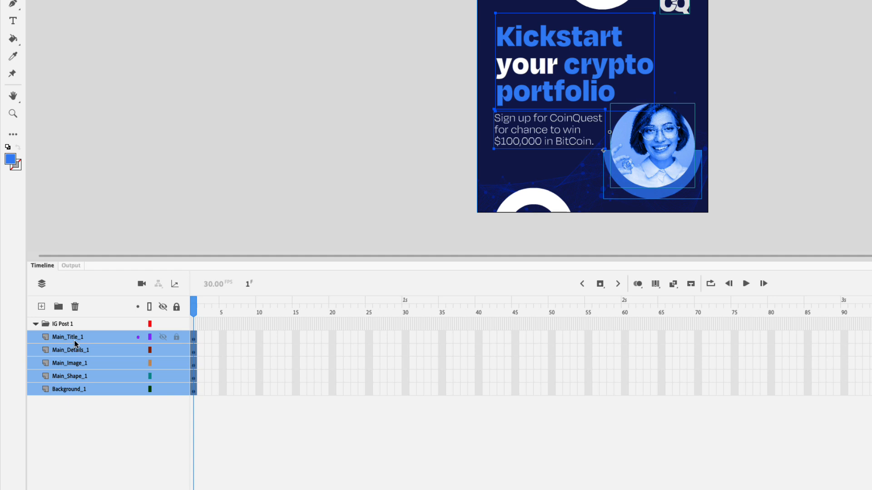
{"action": "left_click_drag", "start_coordinate": [76, 342], "coordinate": [68, 328]}
Collapse the IG Post 1 folder in the timeline and clear the layer selection
{"action": "left_click", "coordinate": [35, 324]}
{"action": "left_click", "coordinate": [35, 323]}
{"action": "left_click", "coordinate": [35, 324]}
{"action": "left_click", "coordinate": [36, 324]}
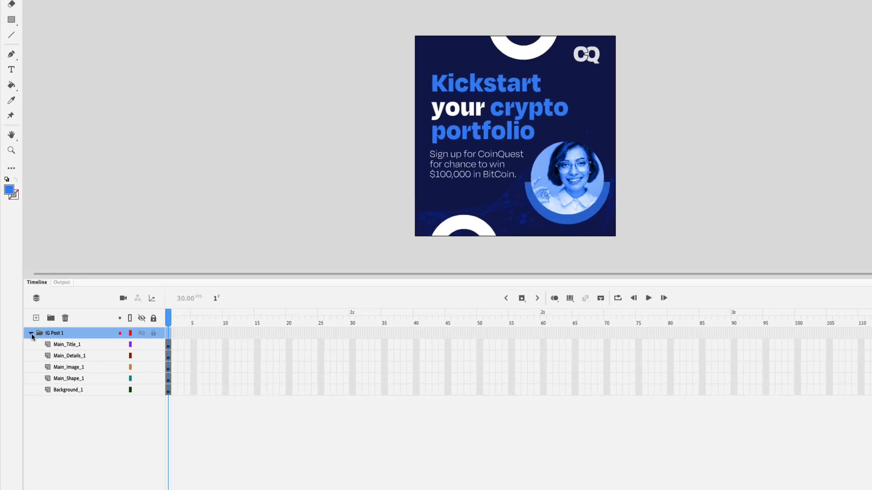
{"action": "left_click", "coordinate": [36, 324]}
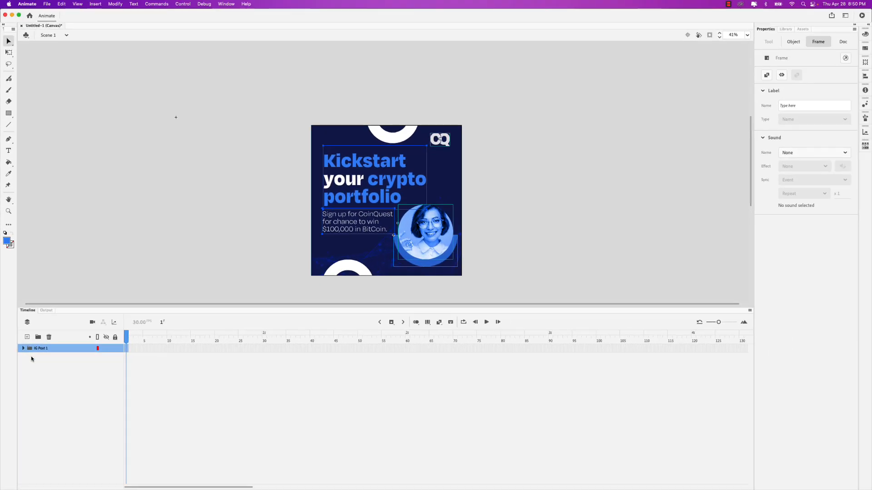
{"action": "left_click", "coordinate": [24, 349]}
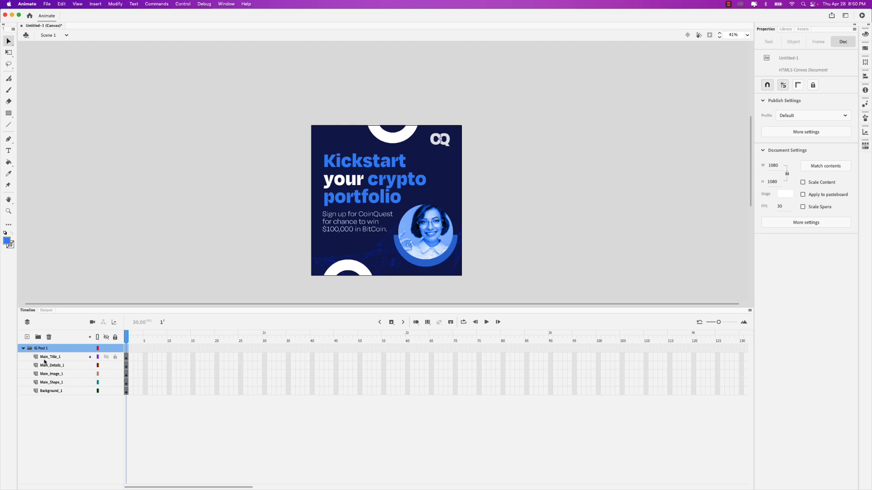
{"action": "left_click", "coordinate": [23, 348]}
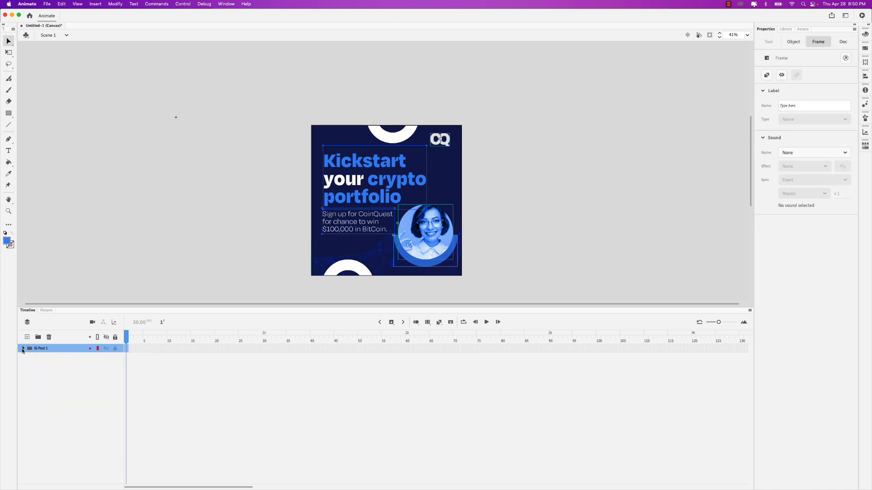
{"action": "left_click", "coordinate": [23, 349]}
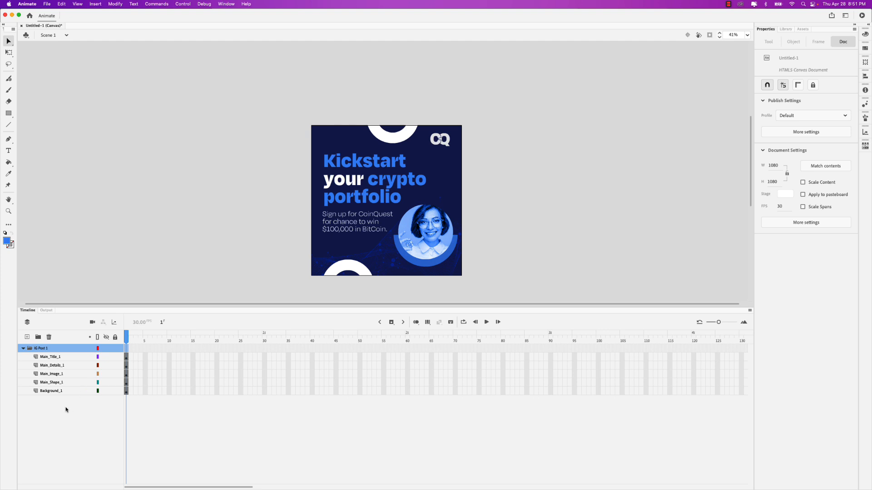
{"action": "left_click", "coordinate": [22, 350]}
{"action": "left_click", "coordinate": [38, 383]}
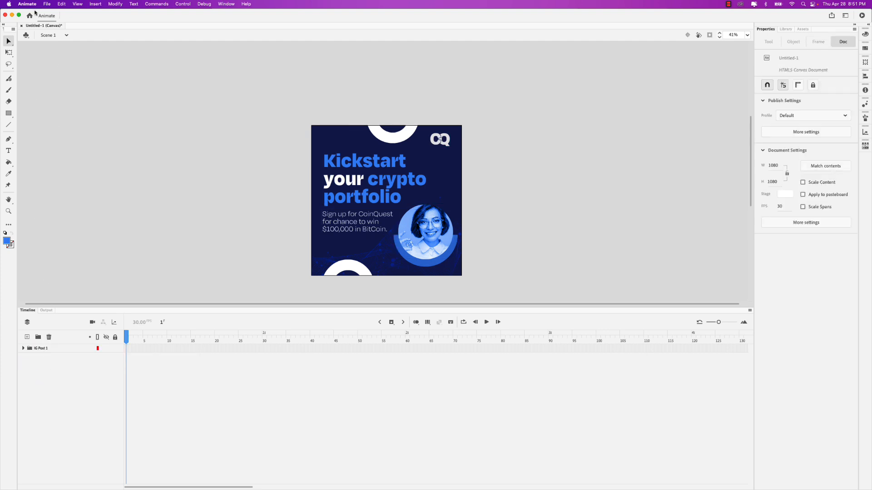
Start importing IG Post Creative.ai to the stage again, selecting Artboard 2 as the Illustrator artboard
{"action": "left_click", "coordinate": [46, 4]}
{"action": "mouse_move", "coordinate": [73, 108]}
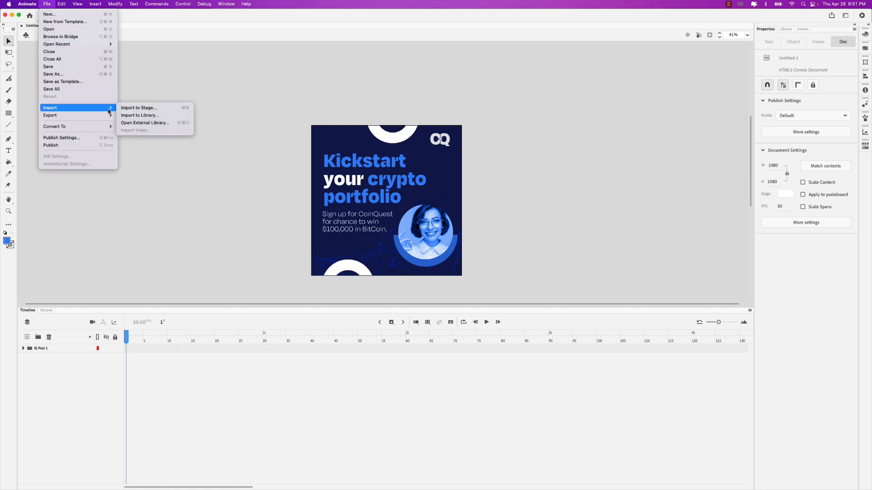
{"action": "left_click", "coordinate": [138, 109]}
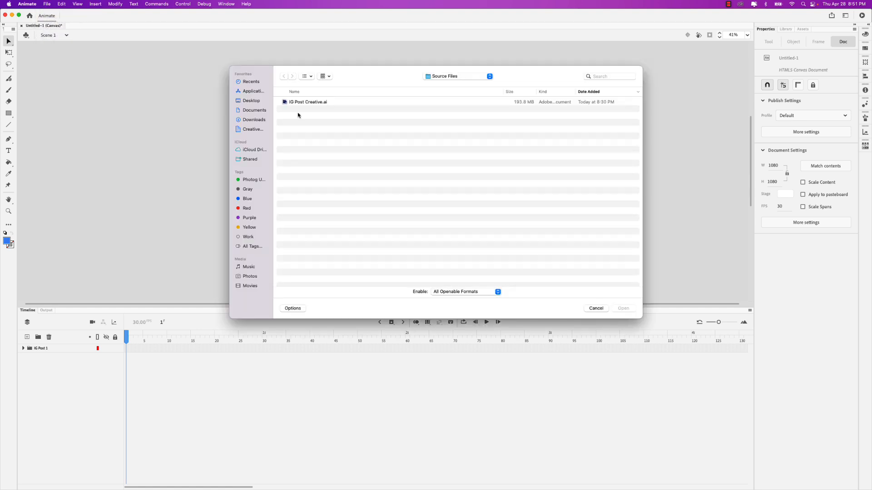
{"action": "left_click", "coordinate": [301, 102]}
{"action": "left_click", "coordinate": [623, 308]}
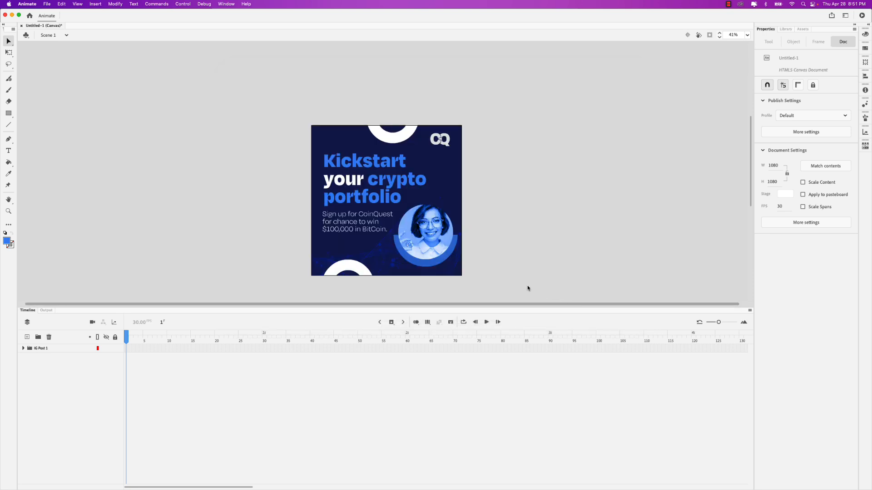
{"action": "left_click", "coordinate": [229, 75]}
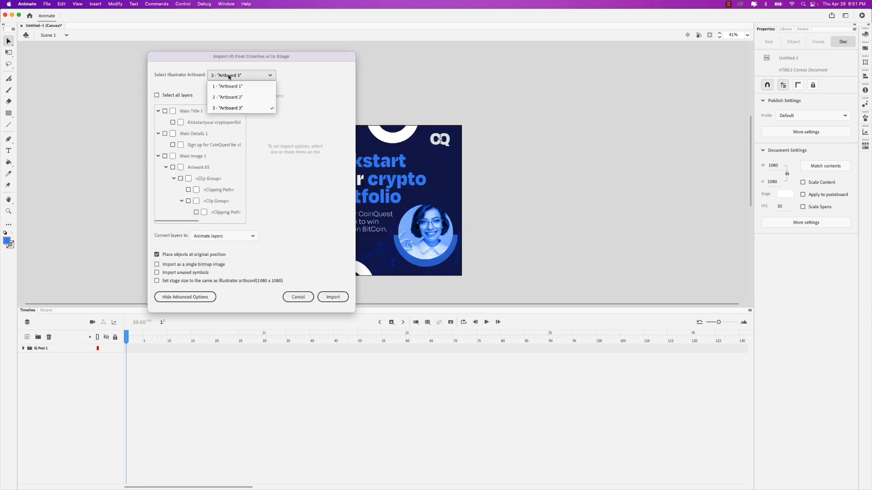
{"action": "left_click", "coordinate": [234, 99]}
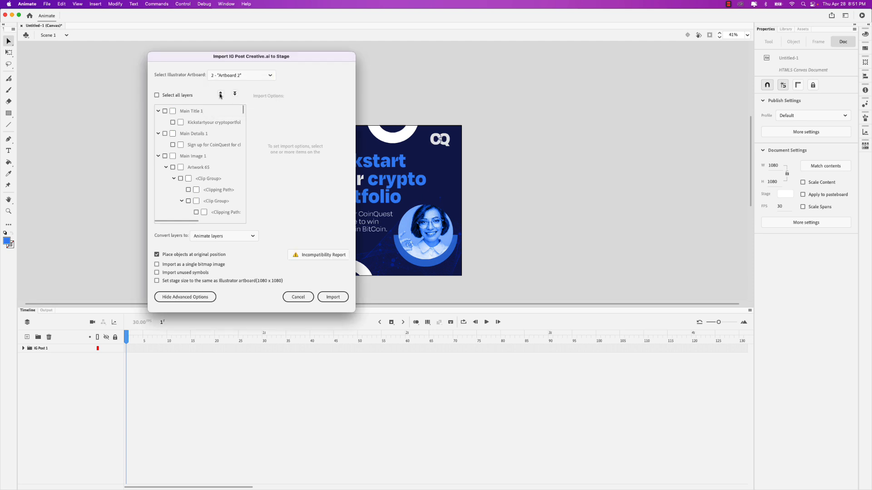
Exclude the Background 1 layer from the Artboard 2 import and bring the remaining selected layers onto the stage
{"action": "left_click", "coordinate": [220, 94]}
{"action": "scroll", "coordinate": [241, 145], "scroll_direction": "down", "scroll_amount": 4}
{"action": "left_click", "coordinate": [165, 213]}
{"action": "left_click_drag", "start_coordinate": [244, 209], "coordinate": [234, 167]}
{"action": "scroll", "coordinate": [235, 181], "scroll_direction": "down", "scroll_amount": 2}
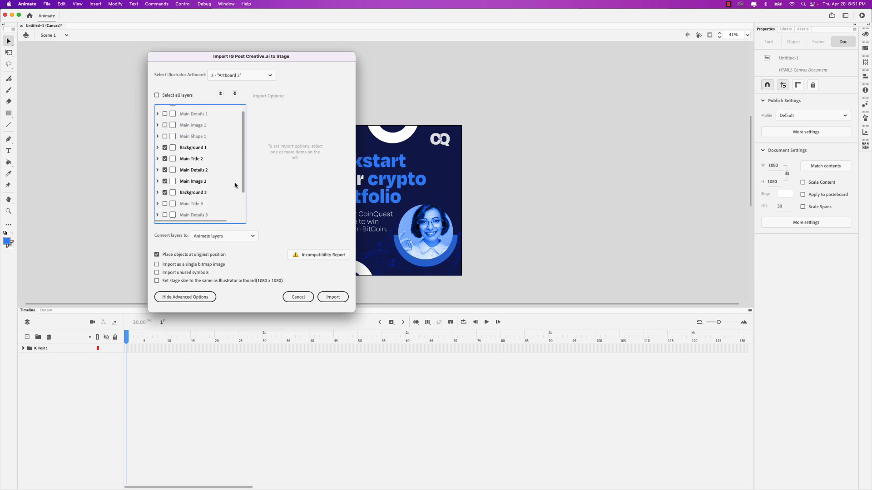
{"action": "left_click", "coordinate": [165, 132]}
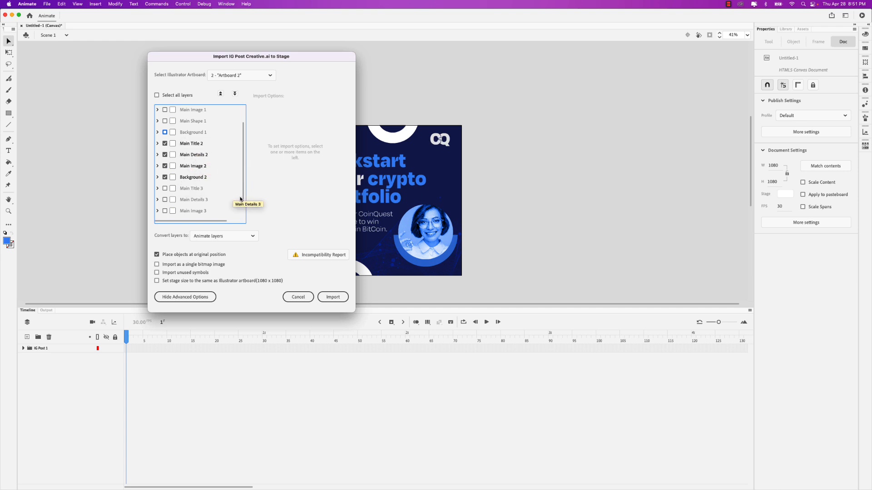
{"action": "left_click", "coordinate": [335, 298]}
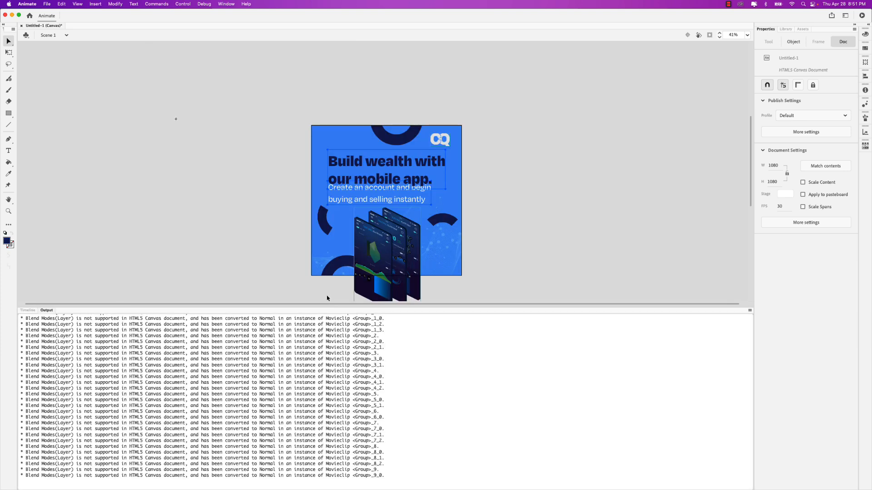
{"action": "left_click", "coordinate": [36, 312]}
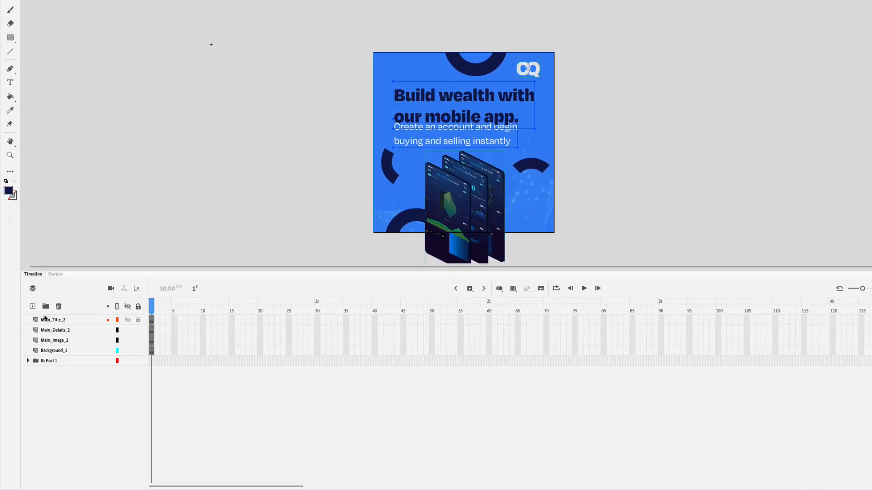
Create a layer folder above Main_Title_2 and name it IG Post 2
{"action": "left_click", "coordinate": [44, 320]}
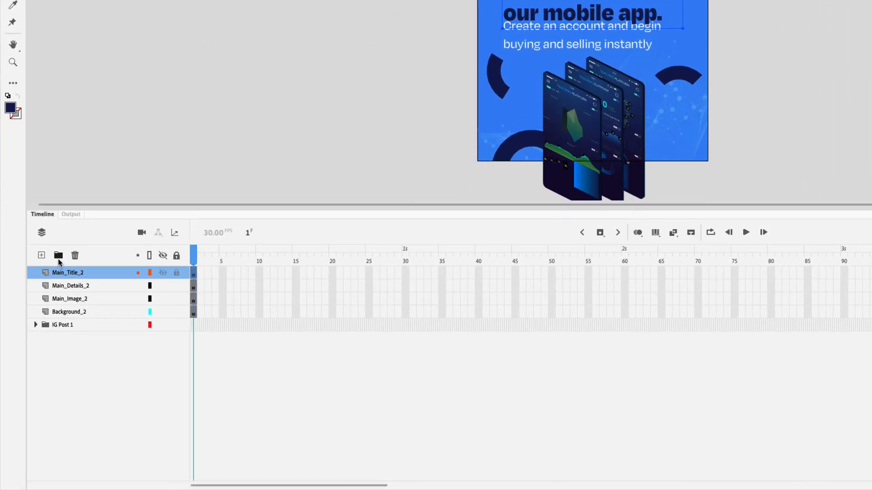
{"action": "left_click", "coordinate": [46, 307]}
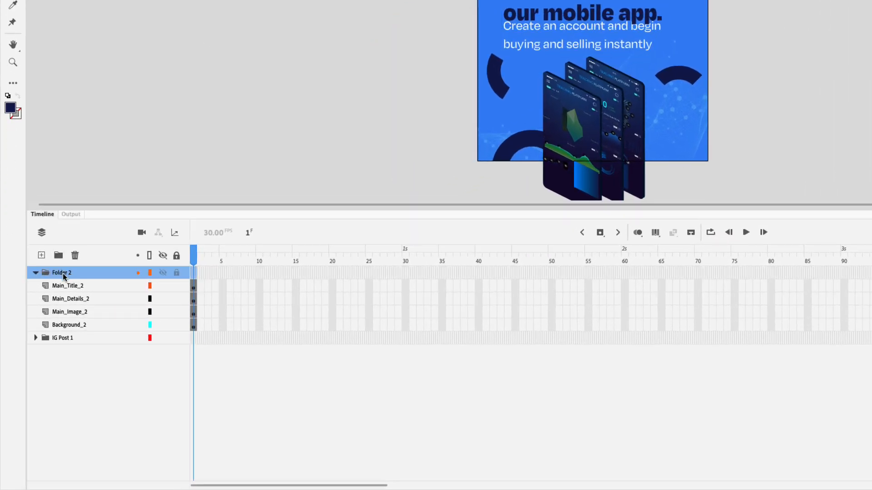
{"action": "double_click", "coordinate": [62, 273]}
{"action": "type", "text": "IG Post"}
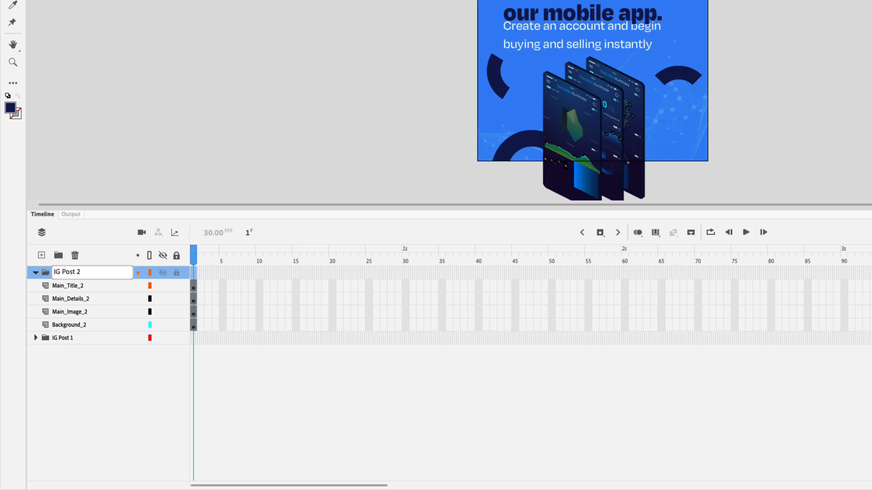
{"action": "type", "text": " 2"}
{"action": "key", "text": "Return"}
Move the four layers from Main_Title_2 to Background_2 into the IG Post 2 folder, collapsed and placed below IG Post 1
{"action": "left_click", "coordinate": [78, 324]}
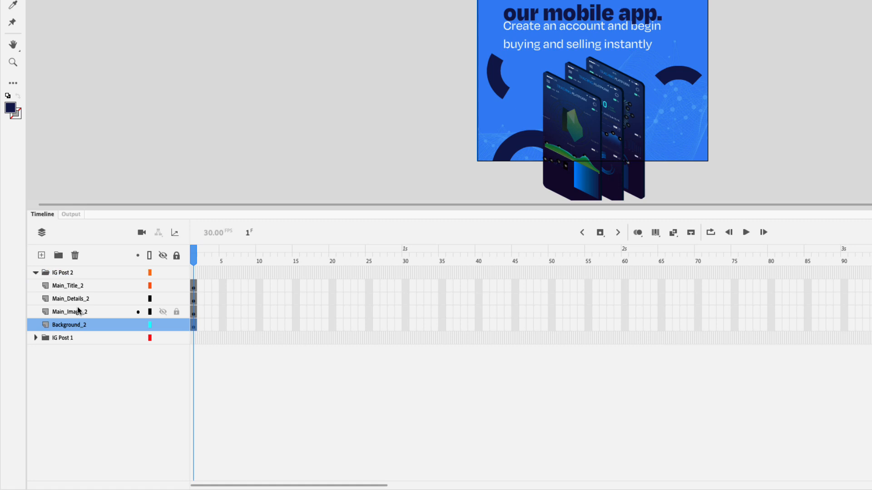
{"action": "left_click", "coordinate": [74, 286], "text": "shift"}
{"action": "left_click_drag", "start_coordinate": [74, 286], "coordinate": [56, 298]}
{"action": "left_click", "coordinate": [36, 273]}
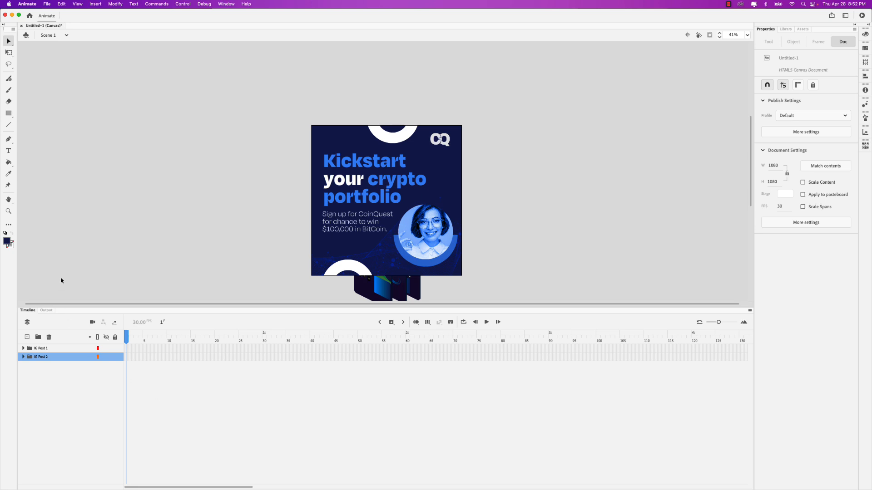
Start importing IG Post Creative.ai to the stage again, choosing Artboard 3 as the Illustrator artboard
{"action": "key", "text": "super+a"}
{"action": "left_click", "coordinate": [47, 3]}
{"action": "mouse_move", "coordinate": [65, 109]}
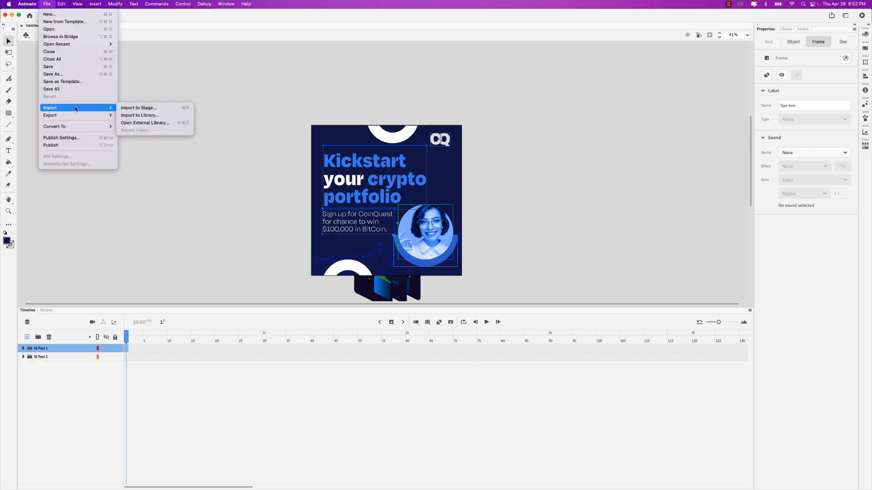
{"action": "left_click", "coordinate": [145, 109]}
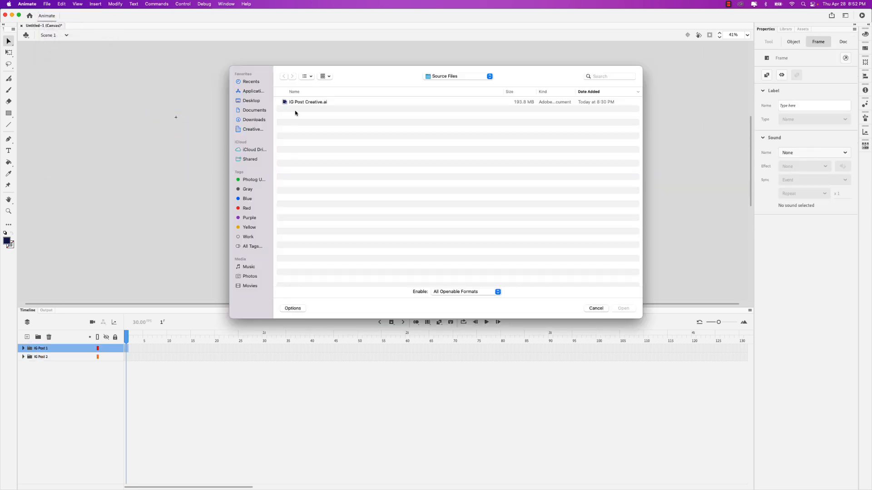
{"action": "left_click", "coordinate": [301, 104]}
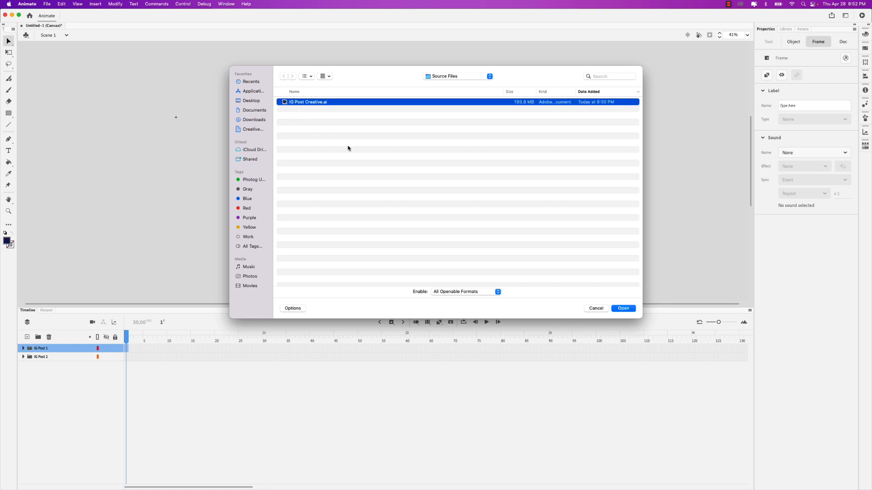
{"action": "left_click", "coordinate": [625, 308]}
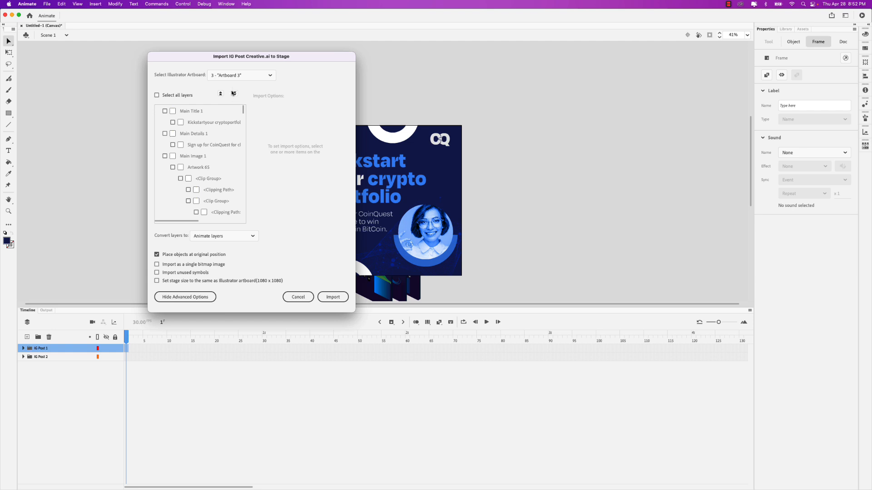
{"action": "left_click", "coordinate": [233, 77]}
{"action": "left_click", "coordinate": [232, 108]}
Collapse the import layer list, exclude Background 2, and import the five Artboard 3 layers from Main Title 3 to Background 3
{"action": "left_click", "coordinate": [221, 94]}
{"action": "left_click", "coordinate": [165, 202]}
{"action": "scroll", "coordinate": [243, 200], "scroll_direction": "down", "scroll_amount": 4}
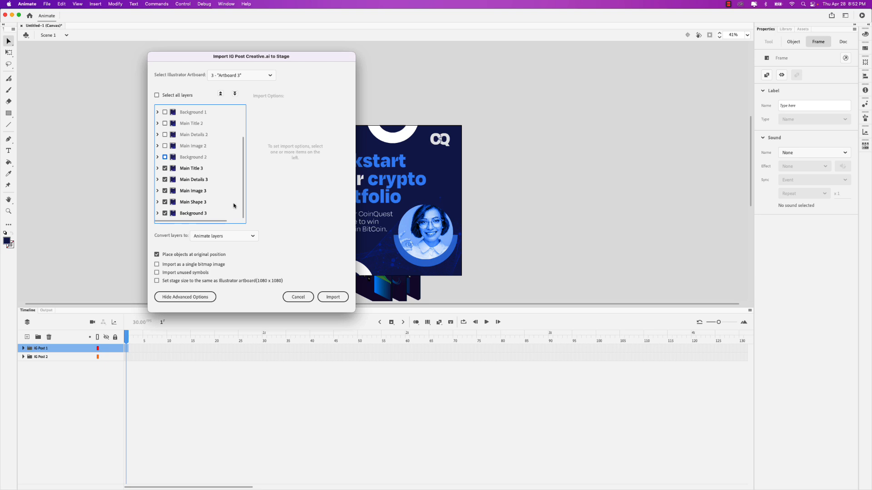
{"action": "left_click_drag", "start_coordinate": [243, 207], "coordinate": [240, 231]}
{"action": "left_click", "coordinate": [328, 296]}
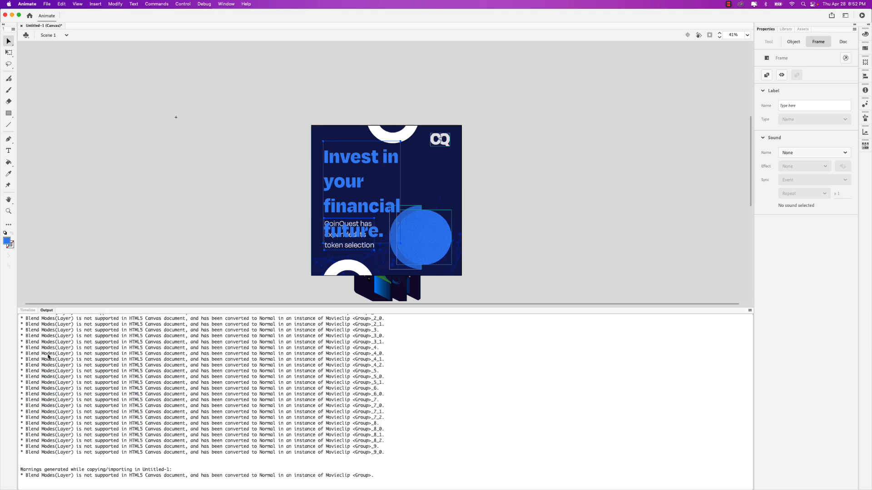
Return to the timeline and create a layer folder named IG Post 3 above Main_Title_3
{"action": "left_click", "coordinate": [28, 310]}
{"action": "left_click", "coordinate": [44, 350]}
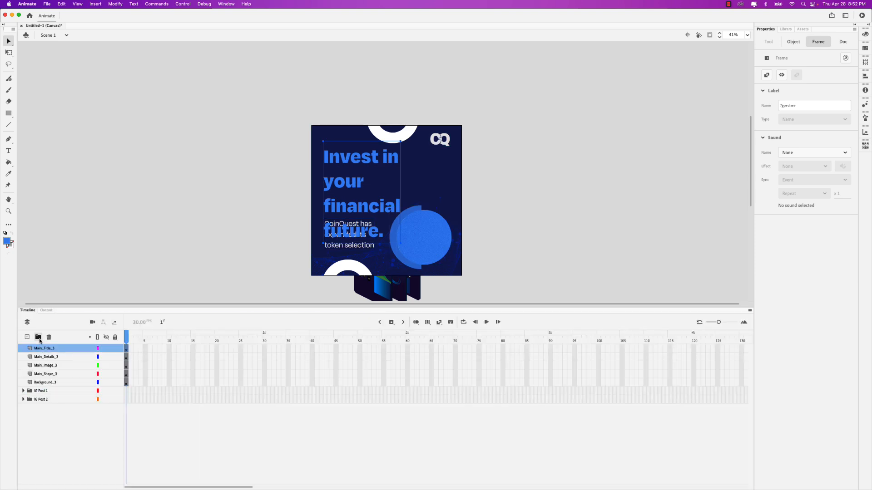
{"action": "left_click", "coordinate": [38, 337]}
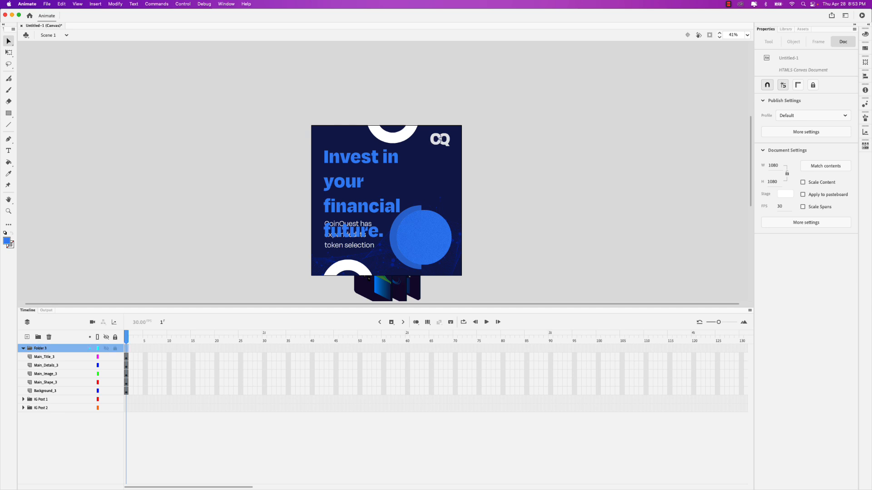
{"action": "double_click", "coordinate": [40, 350]}
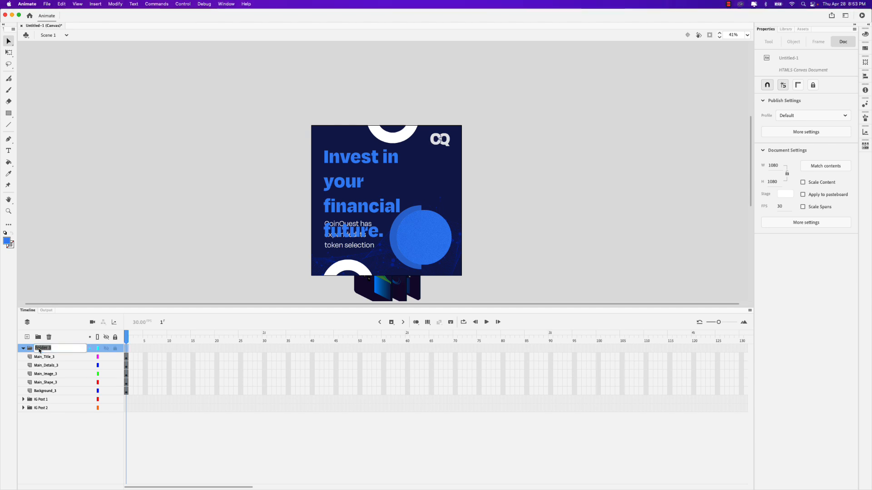
{"action": "type", "text": "IG Post"}
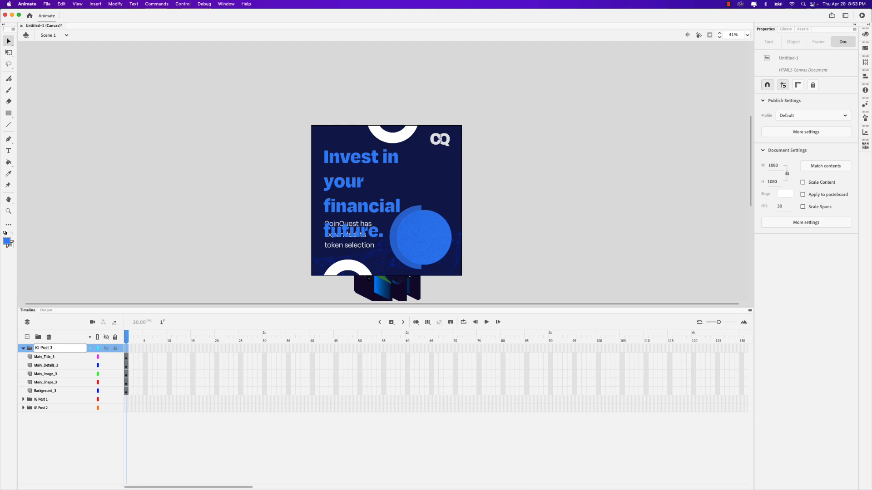
{"action": "key", "text": "Return"}
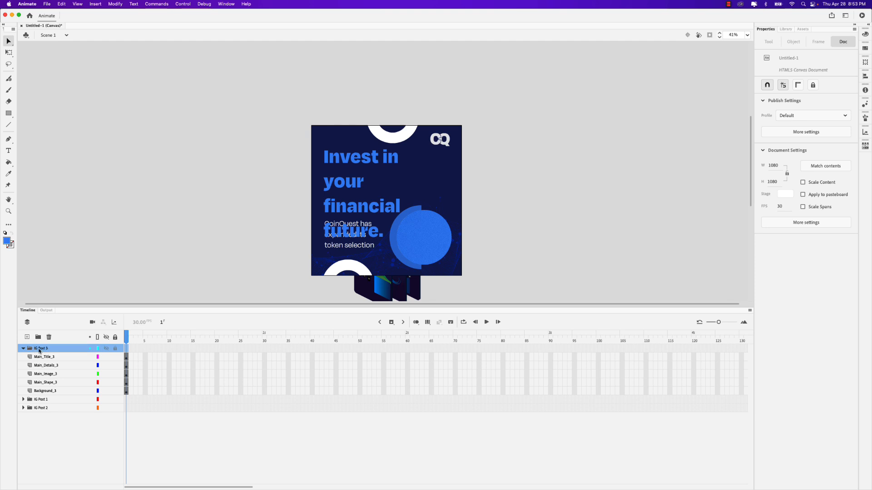
Move the five layers from Main_Title_3 to Background_3 into the IG Post 3 folder, collapsed and placed below IG Post 2
{"action": "left_click", "coordinate": [48, 391]}
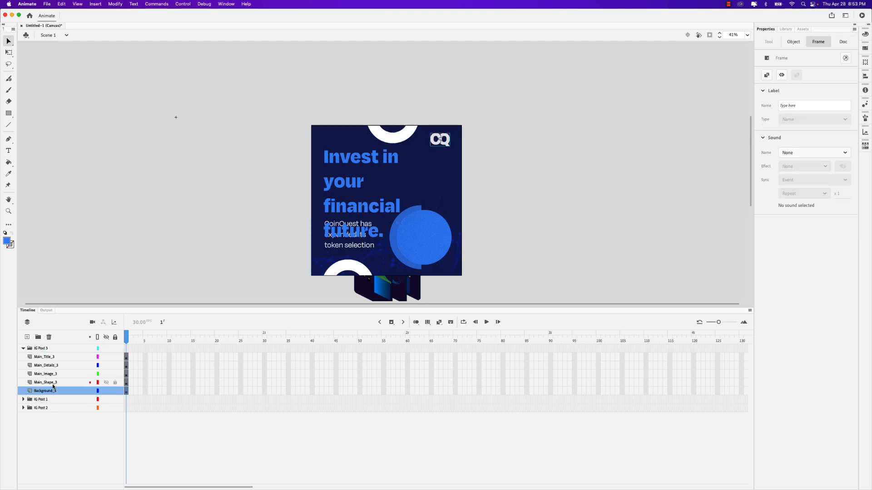
{"action": "left_click", "coordinate": [51, 358], "text": "shift"}
{"action": "mouse_move", "coordinate": [52, 358]}
{"action": "left_mouse_down"}
{"action": "mouse_move", "coordinate": [41, 354]}
{"action": "mouse_move", "coordinate": [42, 370]}
{"action": "left_mouse_up"}
{"action": "left_click", "coordinate": [23, 349]}
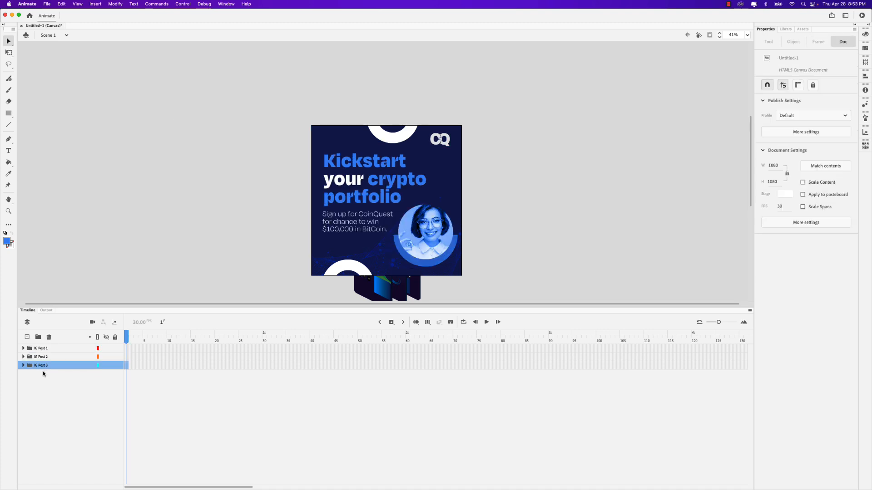
Hide the IG Post 1 and IG Post 2 folders to inspect the third post, and show both folders again
{"action": "left_click", "coordinate": [106, 349]}
{"action": "left_click", "coordinate": [106, 357]}
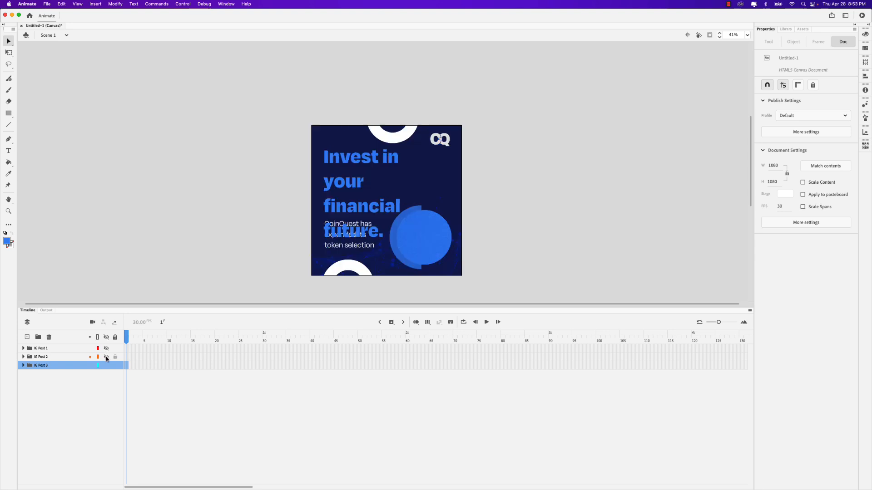
{"action": "left_click", "coordinate": [106, 357]}
{"action": "left_click", "coordinate": [106, 349]}
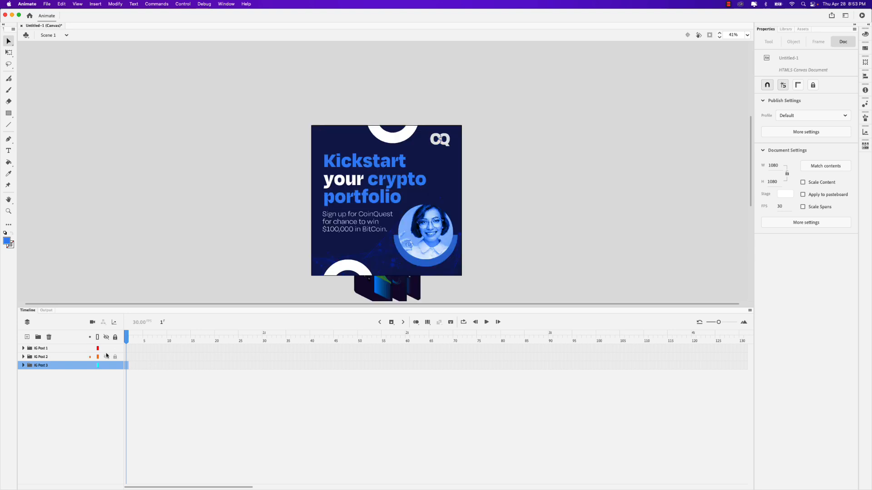
Hide the IG Post 1 folder and set the line spacing of the "Build wealth with our mobile app." headline to -70 pt
{"action": "left_click", "coordinate": [106, 348]}
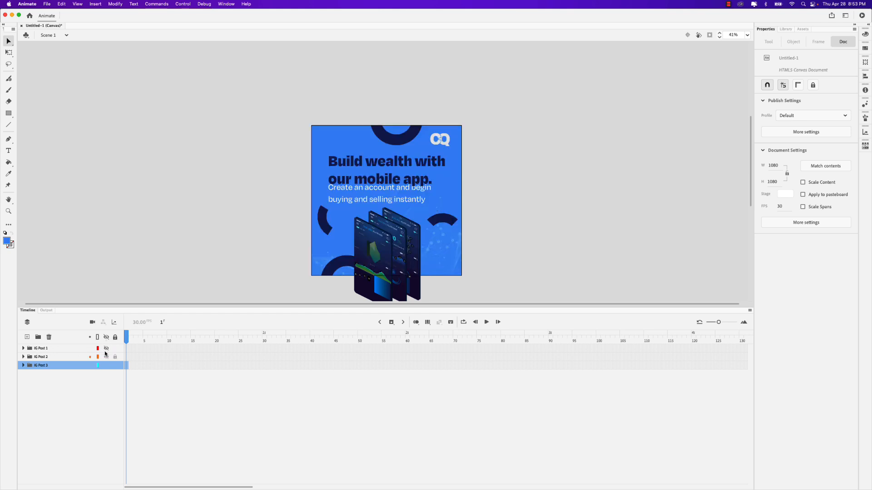
{"action": "left_click", "coordinate": [57, 357]}
{"action": "left_click", "coordinate": [372, 173]}
{"action": "key", "text": "t"}
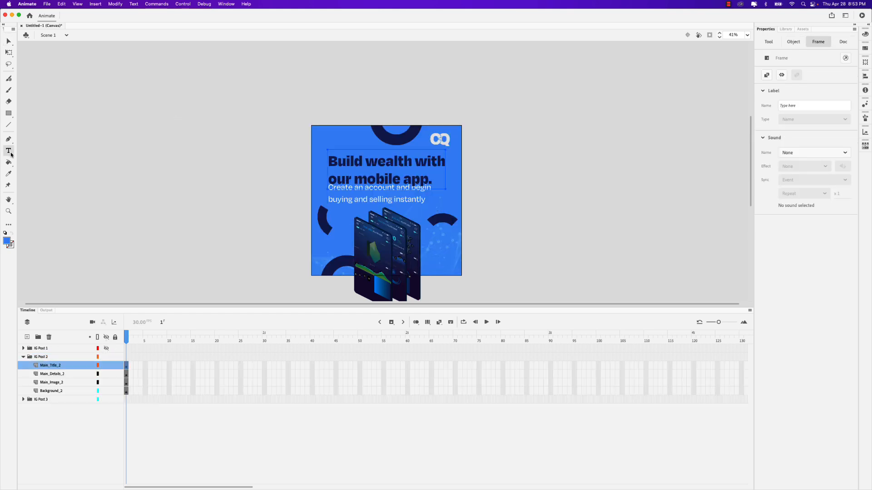
{"action": "left_click_drag", "start_coordinate": [432, 181], "coordinate": [315, 161]}
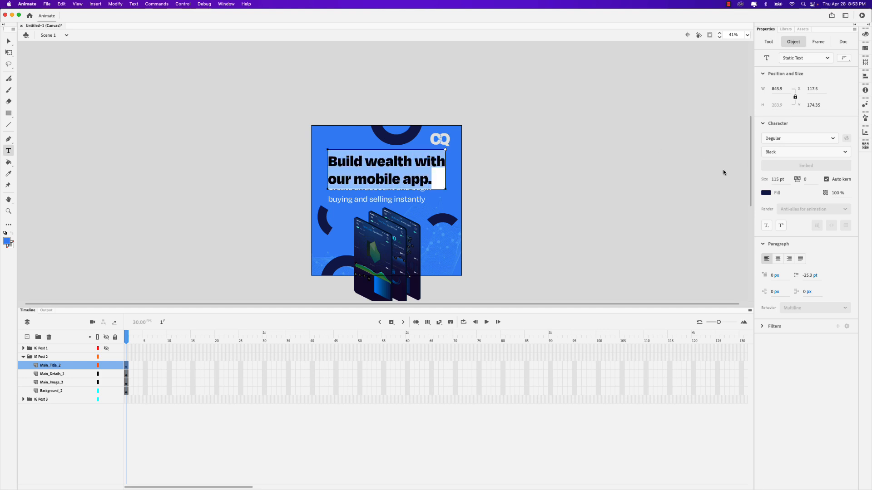
{"action": "left_click_drag", "start_coordinate": [807, 275], "coordinate": [792, 275]}
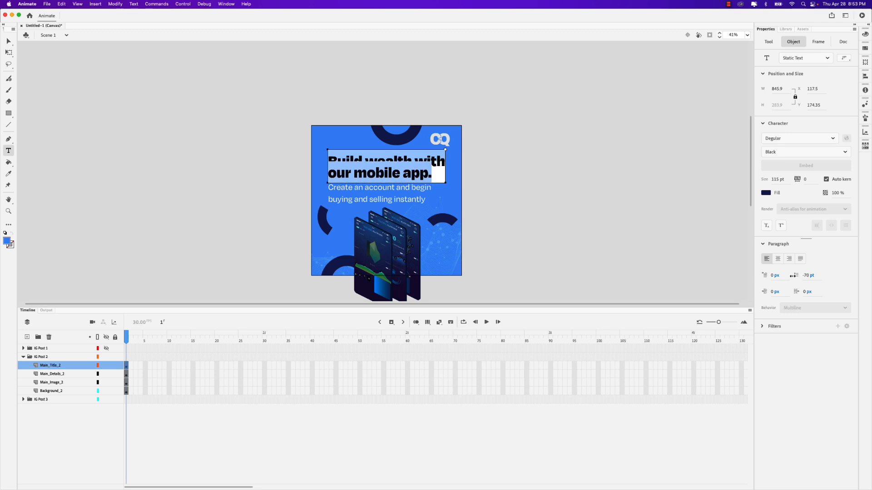
Adjust the line spacing of the "Create an account and begin buying and selling instantly" text
{"action": "left_click", "coordinate": [418, 203]}
{"action": "double_click", "coordinate": [415, 200]}
{"action": "left_click", "coordinate": [415, 200]}
{"action": "key", "text": "super+a"}
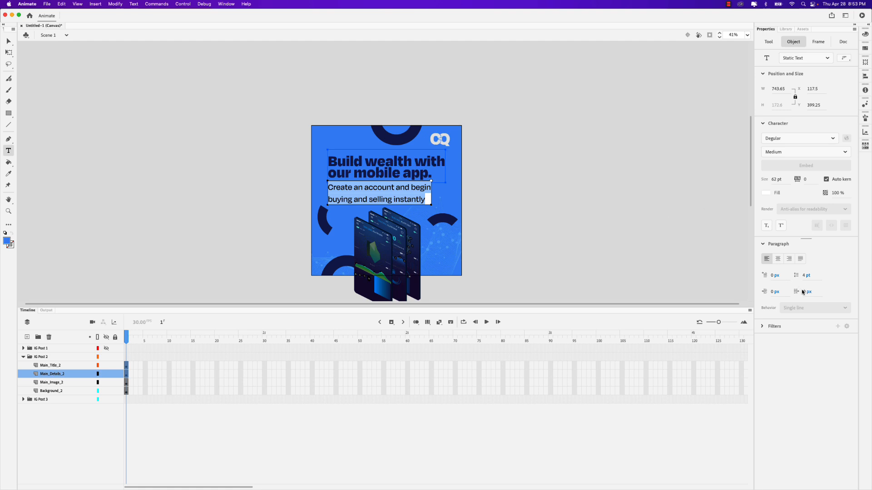
{"action": "left_click_drag", "start_coordinate": [795, 292], "coordinate": [797, 275]}
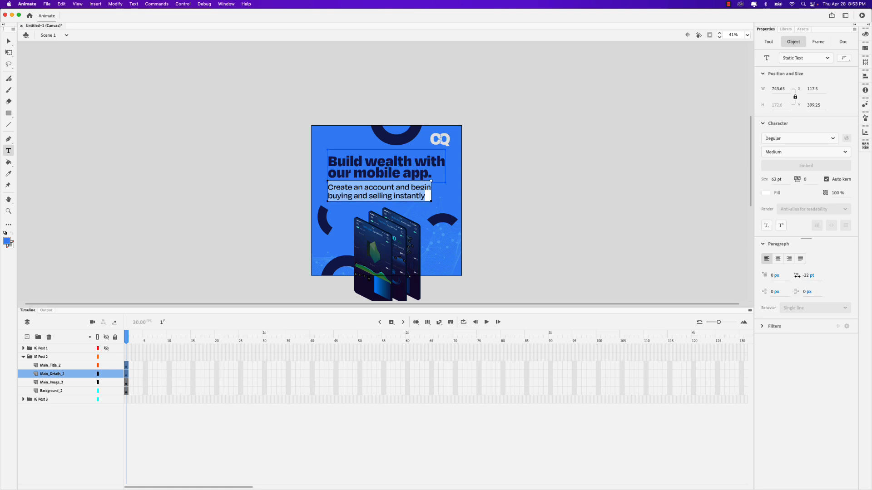
Collapse the IG Post 2 folder and hide it to expose the third post
{"action": "left_click", "coordinate": [46, 357]}
{"action": "left_click", "coordinate": [106, 357]}
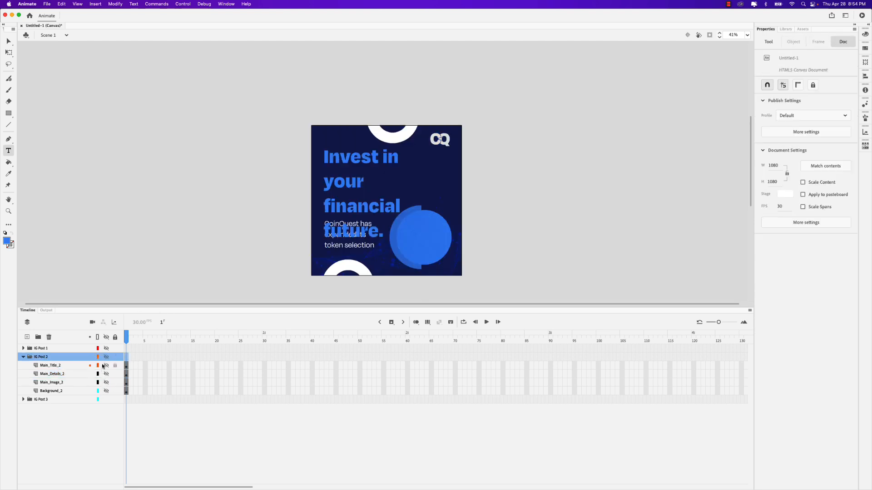
{"action": "left_click", "coordinate": [106, 357]}
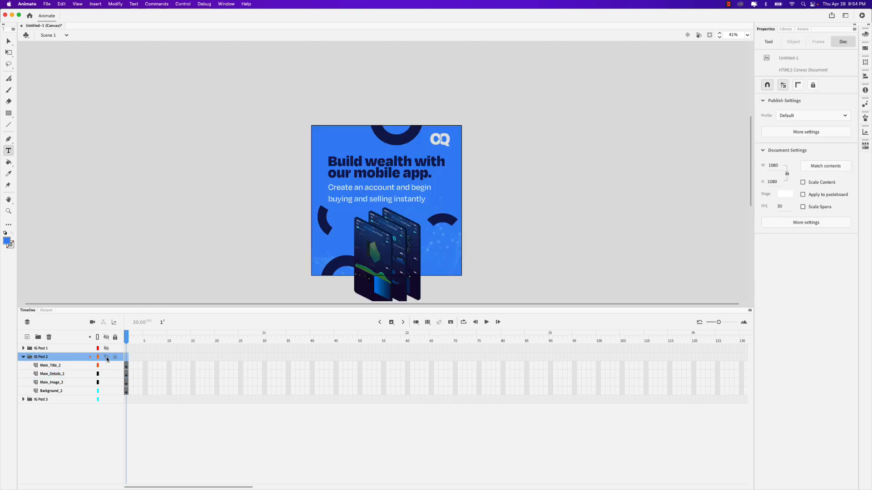
{"action": "left_click", "coordinate": [24, 358]}
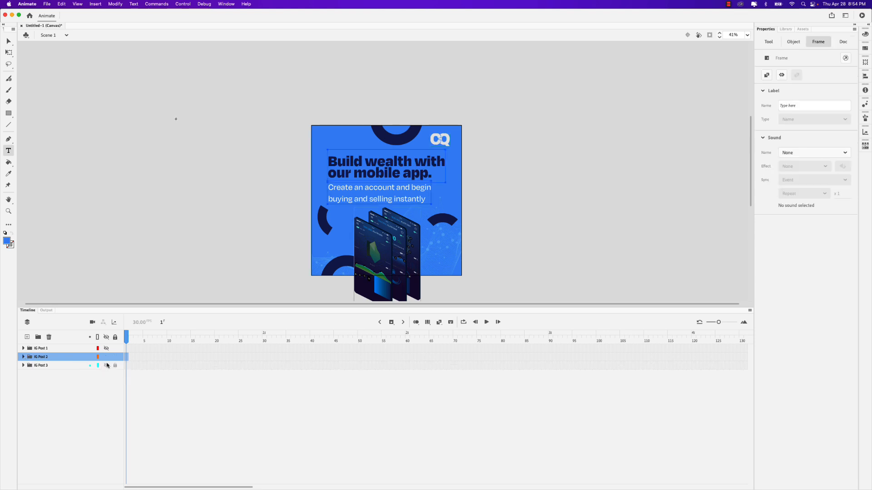
{"action": "left_click", "coordinate": [106, 357]}
Tighten the line spacing of the whole "Invest in your financial future." headline so it clears the details text beneath
{"action": "left_click", "coordinate": [348, 182]}
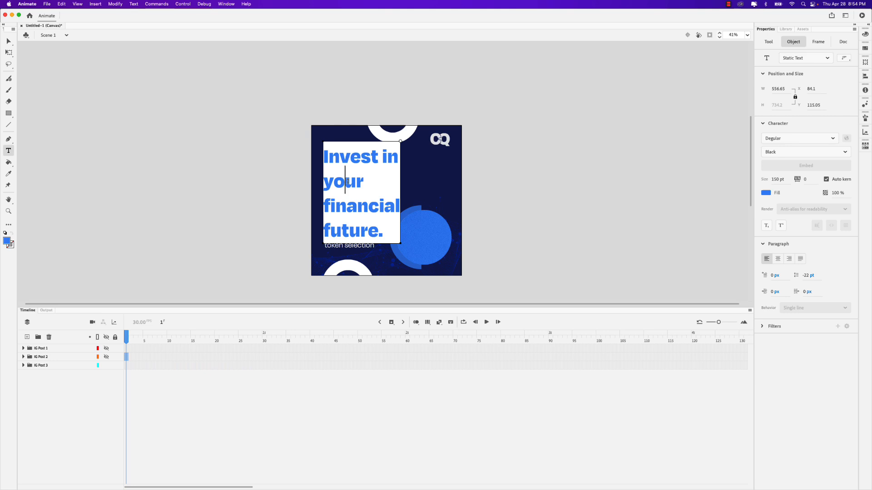
{"action": "key", "text": "super+a"}
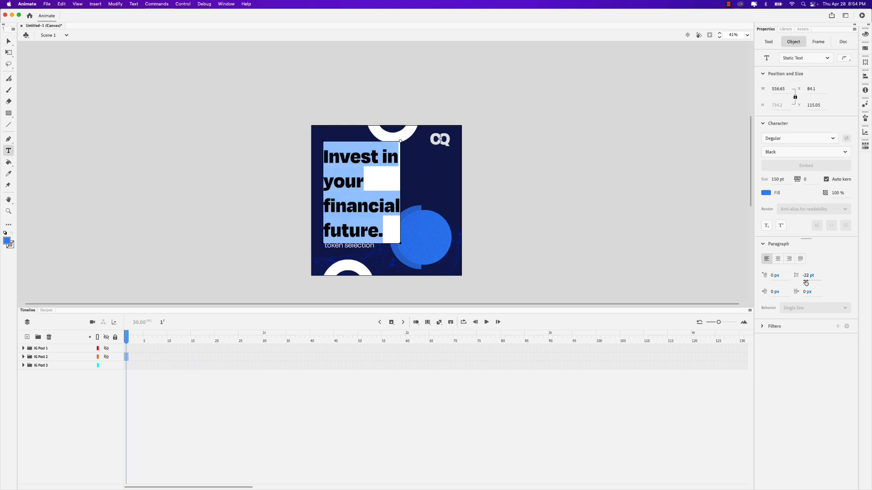
{"action": "left_click", "coordinate": [808, 276]}
{"action": "type", "text": "-70"}
{"action": "key", "text": "Return"}
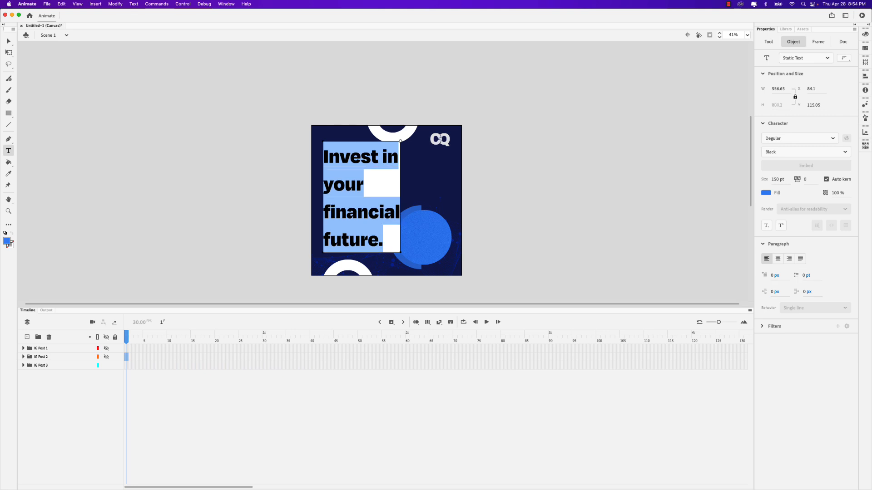
{"action": "left_click_drag", "start_coordinate": [808, 279], "coordinate": [784, 277]}
Tighten the line spacing of the whole "CoinQuest has expanded its token selection" text
{"action": "double_click", "coordinate": [344, 235]}
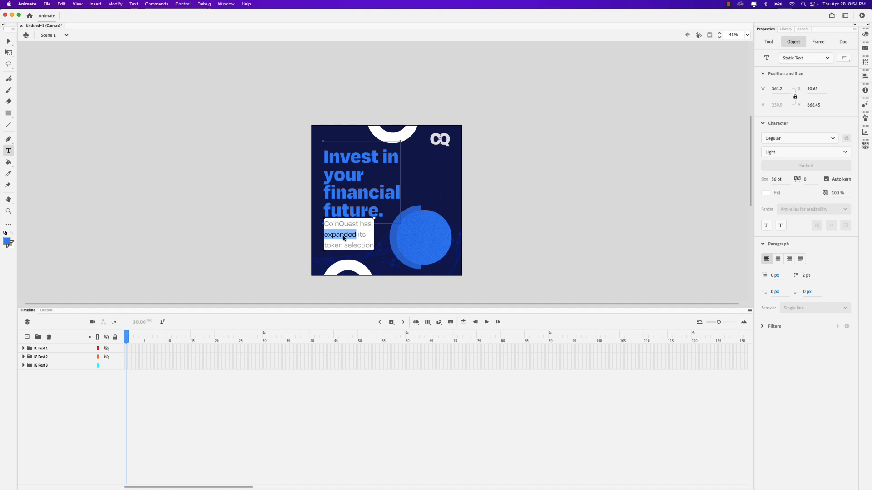
{"action": "key", "text": "super+a"}
{"action": "left_click_drag", "start_coordinate": [806, 276], "coordinate": [795, 276]}
Show the IG Post 2 and IG Post 1 folders again and clear the text selection
{"action": "left_click", "coordinate": [106, 357]}
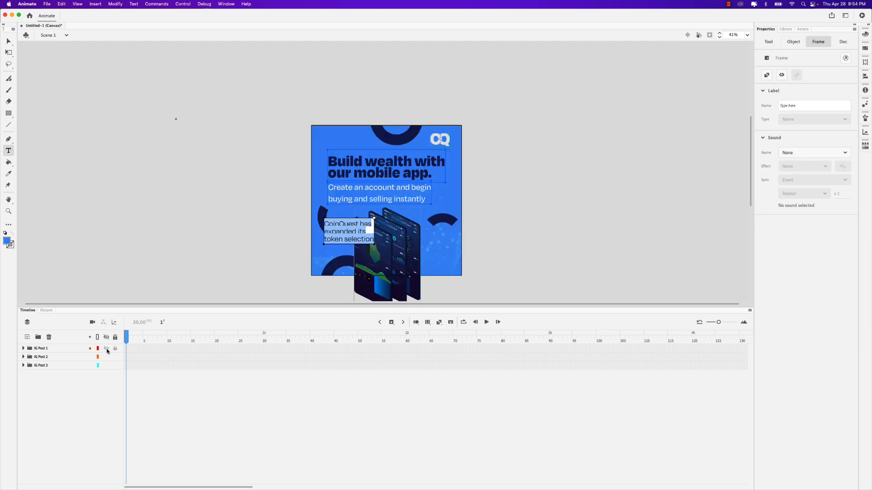
{"action": "left_click", "coordinate": [106, 348]}
{"action": "key", "text": "Escape"}
{"action": "left_click", "coordinate": [127, 198]}
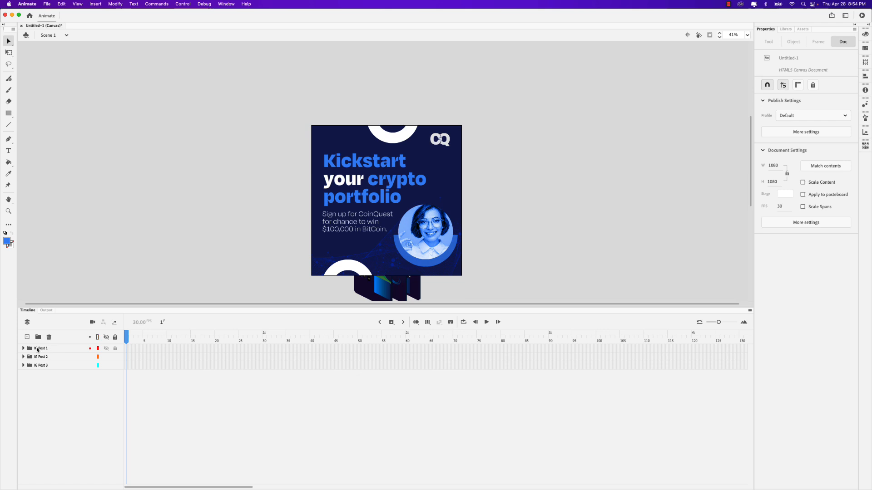
Expand the IG Post folders and extend the frames of every layer from Main_Title_1 through Background_3 to frame 360
{"action": "left_click", "coordinate": [23, 348]}
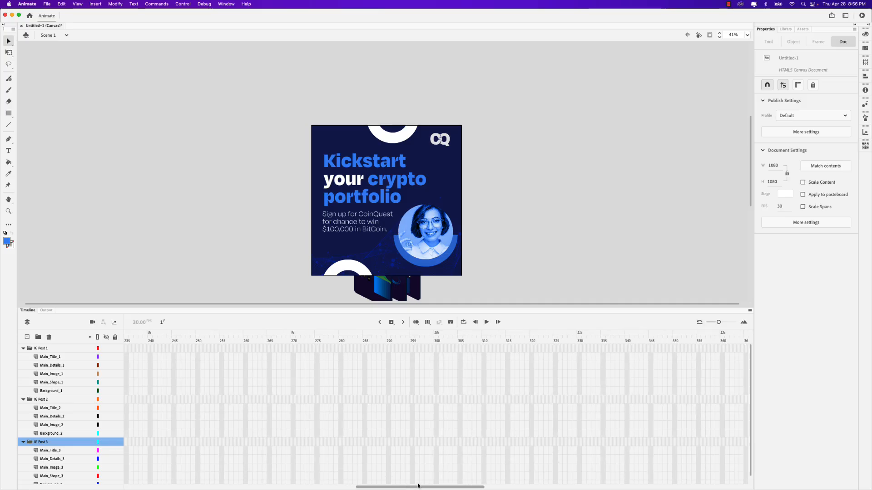
{"action": "left_click_drag", "start_coordinate": [435, 485], "coordinate": [467, 485]}
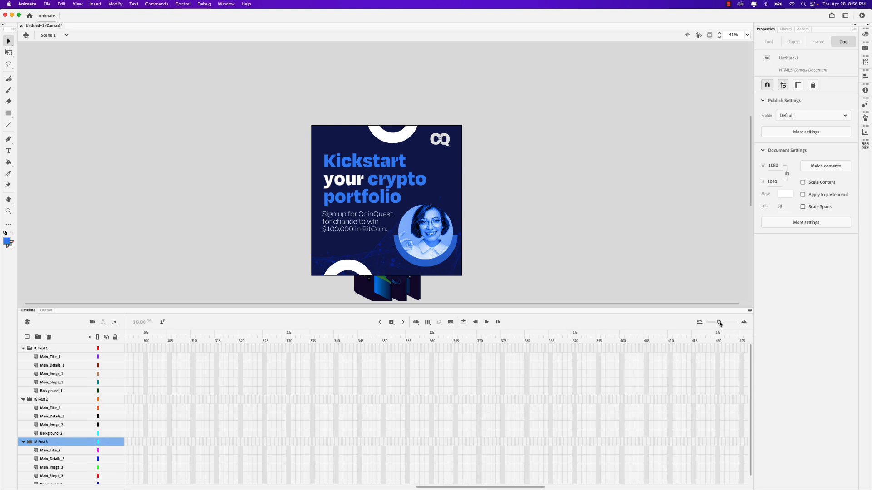
{"action": "left_click_drag", "start_coordinate": [719, 323], "coordinate": [721, 323]}
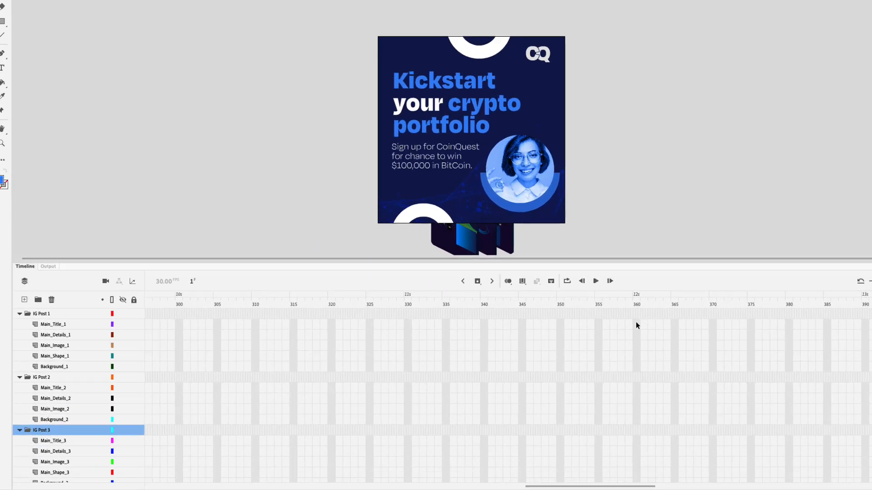
{"action": "left_click", "coordinate": [518, 357]}
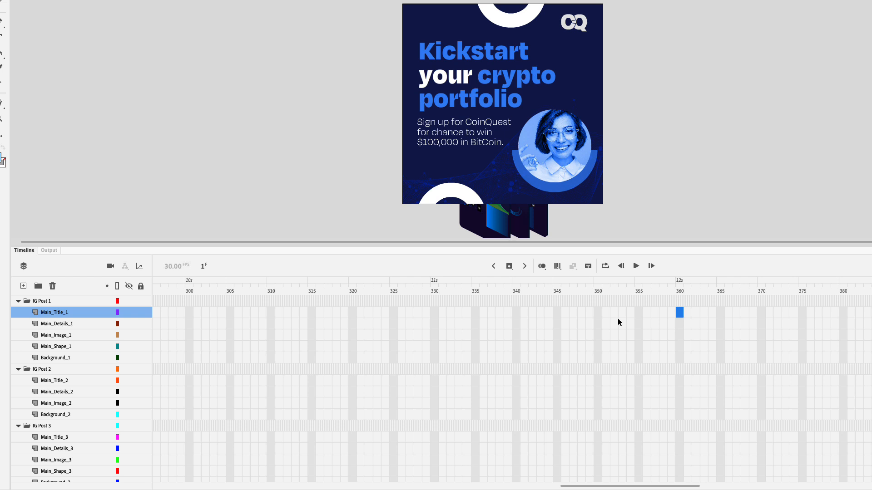
{"action": "scroll", "coordinate": [693, 431], "scroll_direction": "down", "scroll_amount": 1}
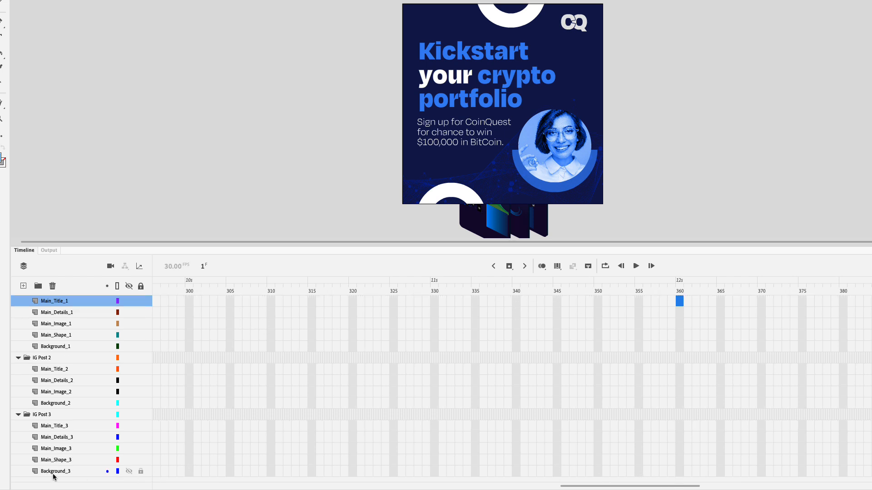
{"action": "left_click", "coordinate": [680, 474], "text": "shift"}
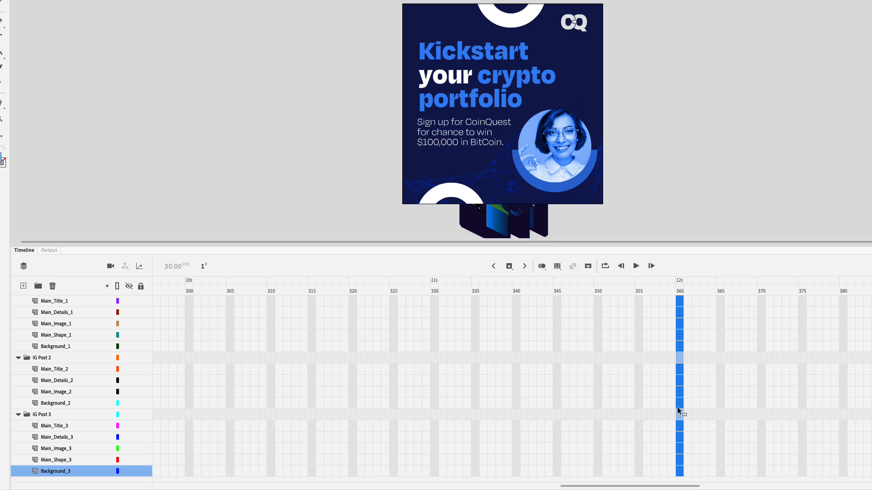
{"action": "key", "text": "F5"}
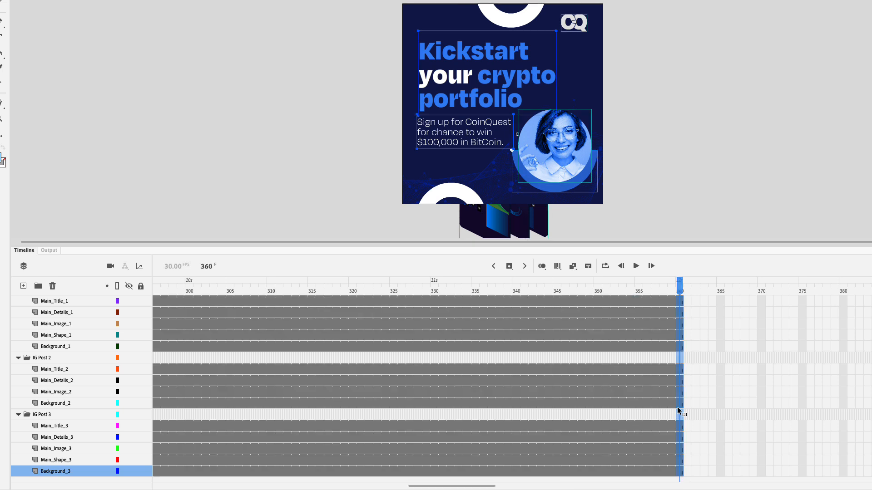
Insert a keyframe at frame 15 on the Main_Title_1 layer
{"action": "scroll", "coordinate": [663, 416], "scroll_direction": "right", "scroll_amount": 5}
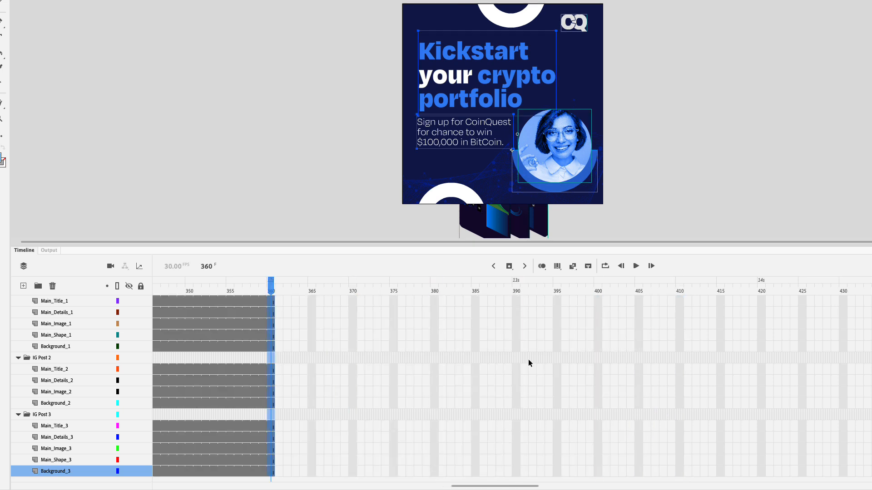
{"action": "scroll", "coordinate": [529, 362], "scroll_direction": "left", "scroll_amount": 20}
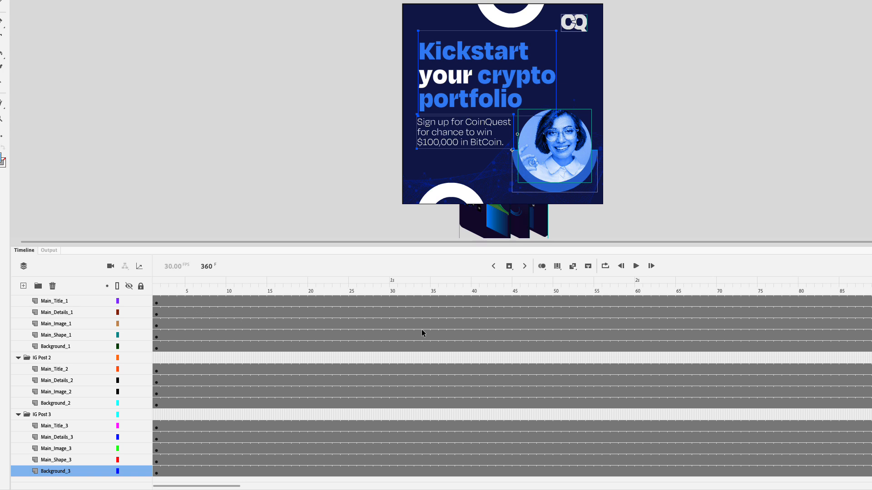
{"action": "mouse_move", "coordinate": [224, 486]}
{"action": "left_mouse_down"}
{"action": "mouse_move", "coordinate": [464, 487]}
{"action": "mouse_move", "coordinate": [219, 488]}
{"action": "left_mouse_up"}
{"action": "left_click", "coordinate": [157, 302]}
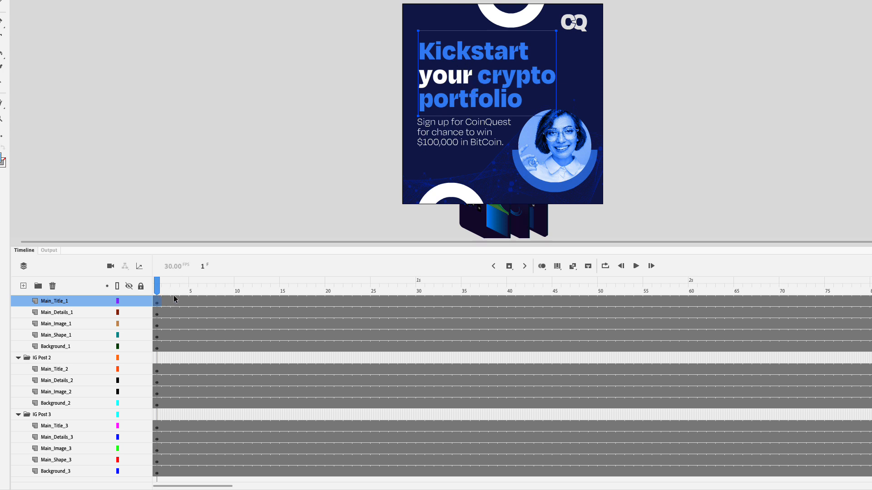
{"action": "left_click", "coordinate": [281, 301]}
{"action": "key", "text": "F6"}
{"action": "left_click", "coordinate": [512, 271]}
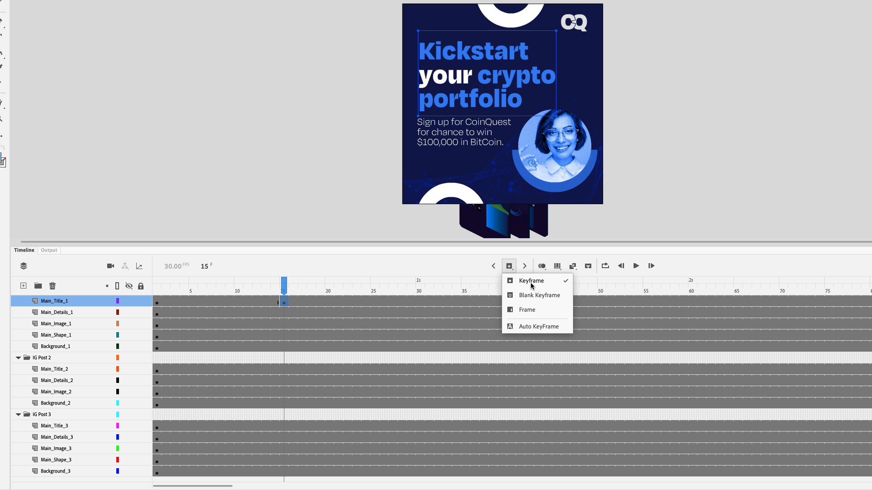
{"action": "left_click", "coordinate": [459, 267]}
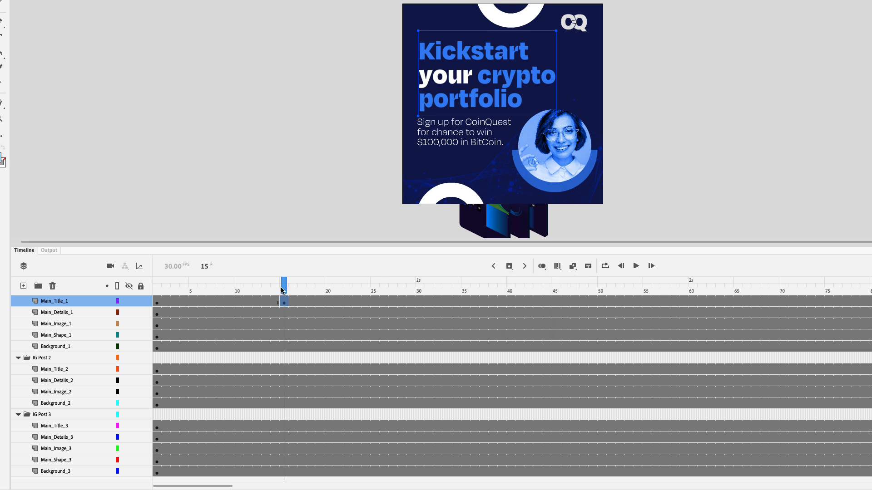
Convert the "Kickstart your crypto portfolio" headline at frame 1 into a graphic symbol named "Main Title"
{"action": "left_click_drag", "start_coordinate": [279, 285], "coordinate": [153, 288]}
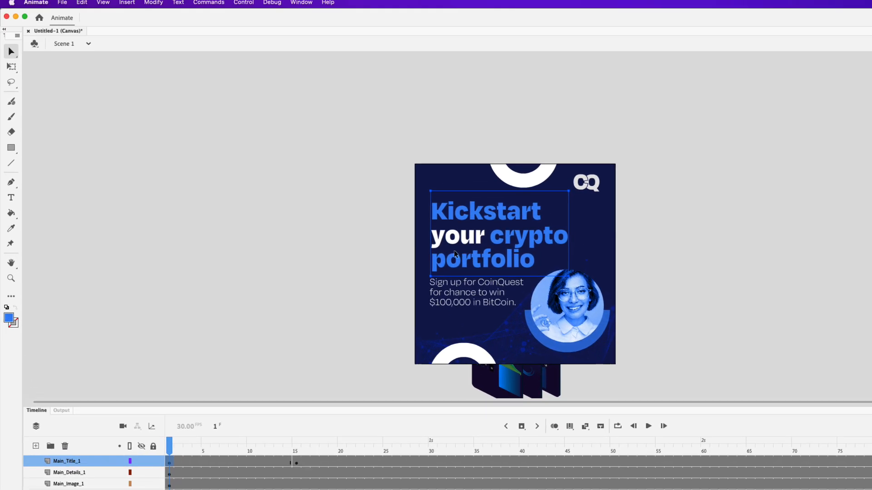
{"action": "left_click", "coordinate": [151, 5]}
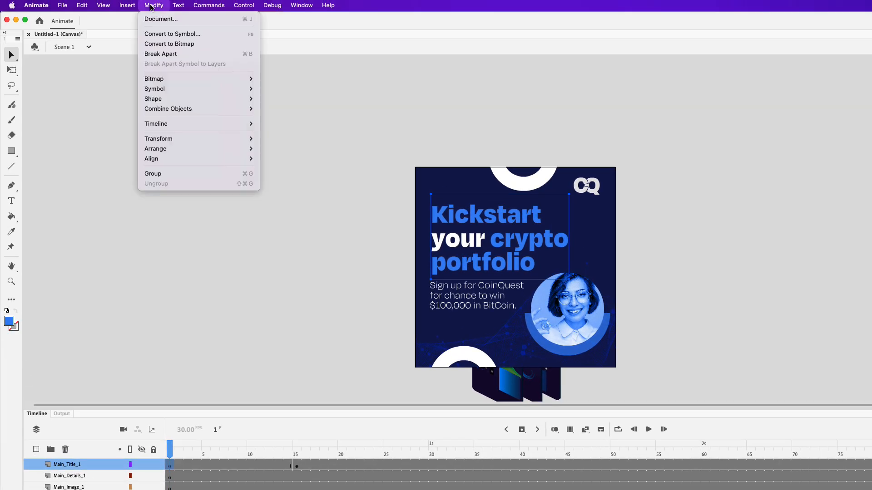
{"action": "left_click", "coordinate": [167, 36]}
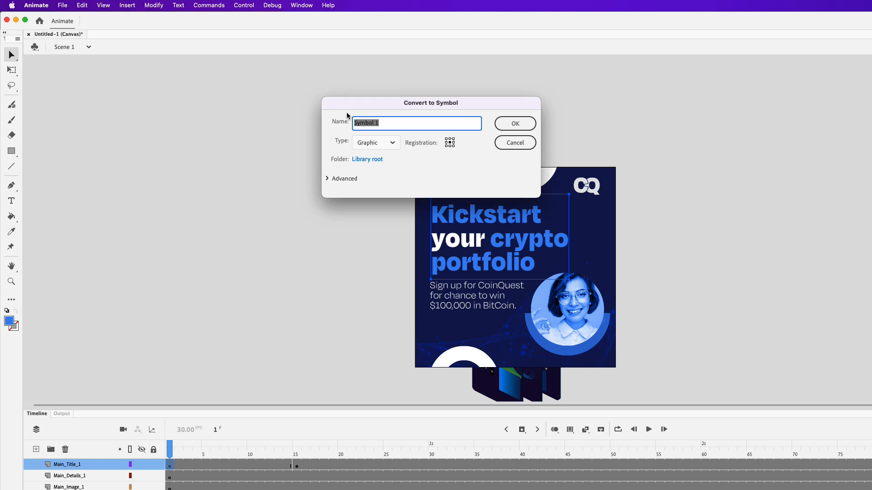
{"action": "type", "text": "Main Title"}
{"action": "left_click", "coordinate": [515, 125]}
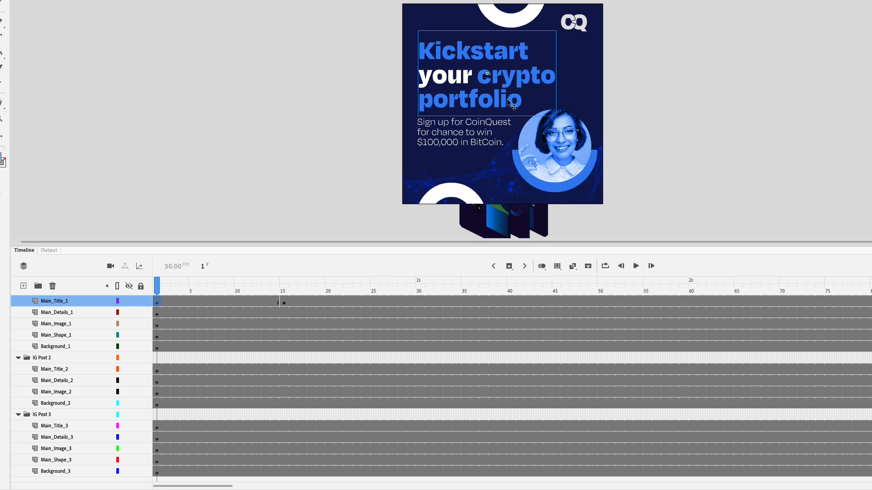
Move the headline off the stage's left side at frame 1 and create a classic tween to its frame 15 keyframe
{"action": "left_click_drag", "start_coordinate": [501, 102], "coordinate": [357, 95]}
{"action": "left_click", "coordinate": [205, 302]}
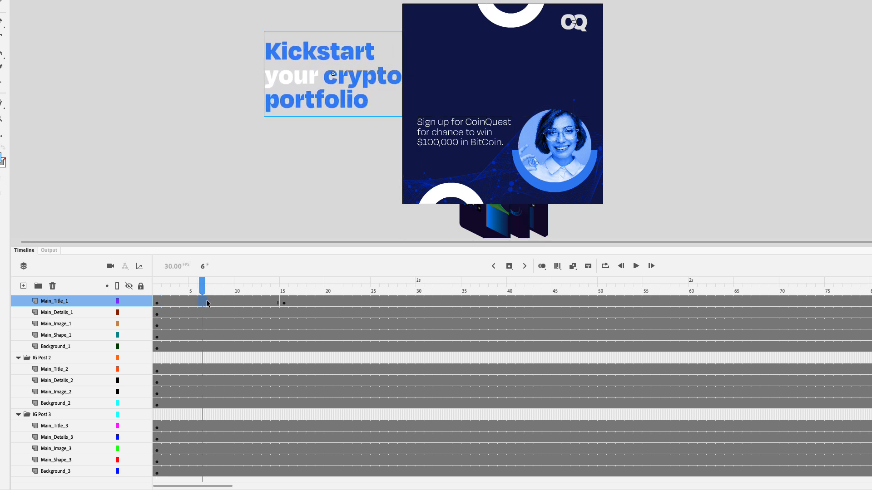
{"action": "right_click", "coordinate": [207, 303]}
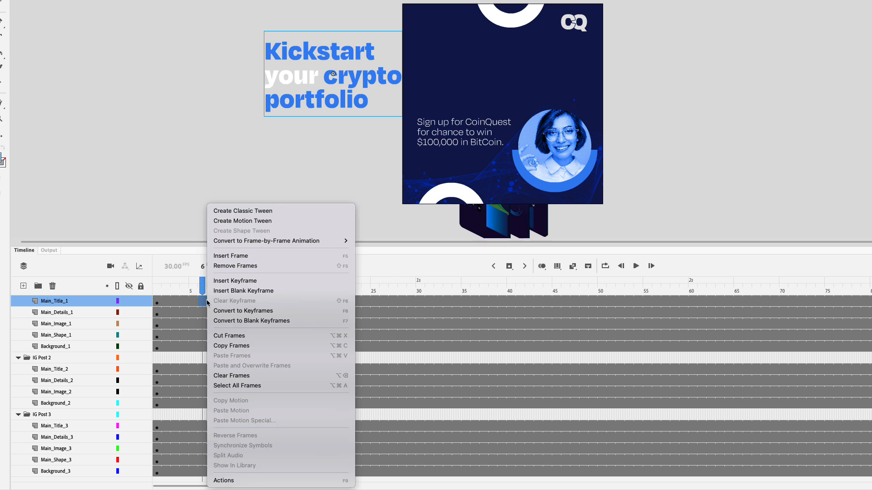
{"action": "left_click", "coordinate": [261, 212]}
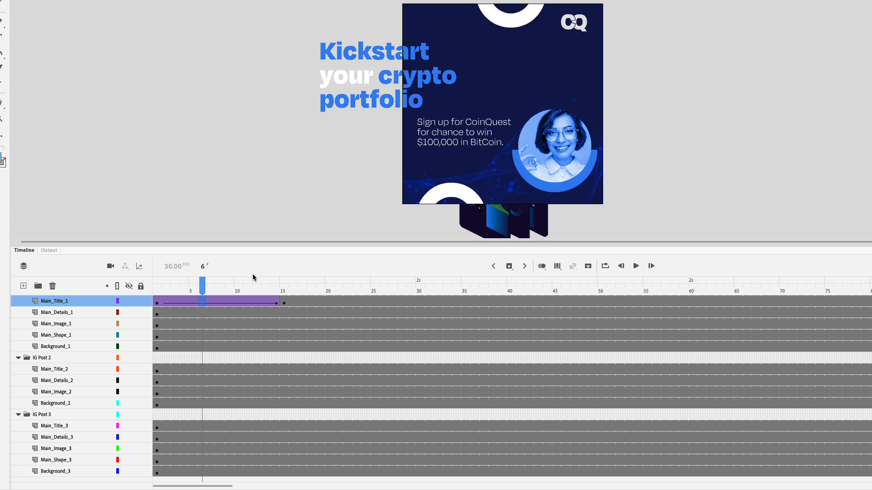
{"action": "left_click_drag", "start_coordinate": [201, 287], "coordinate": [147, 288]}
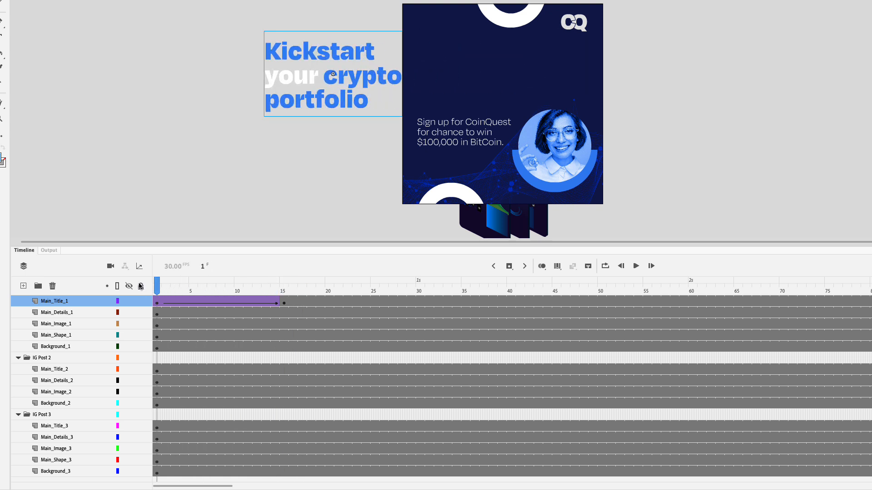
Insert keyframes at frames 20 and 35 on the Main_Details_1 layer
{"action": "left_click", "coordinate": [449, 147]}
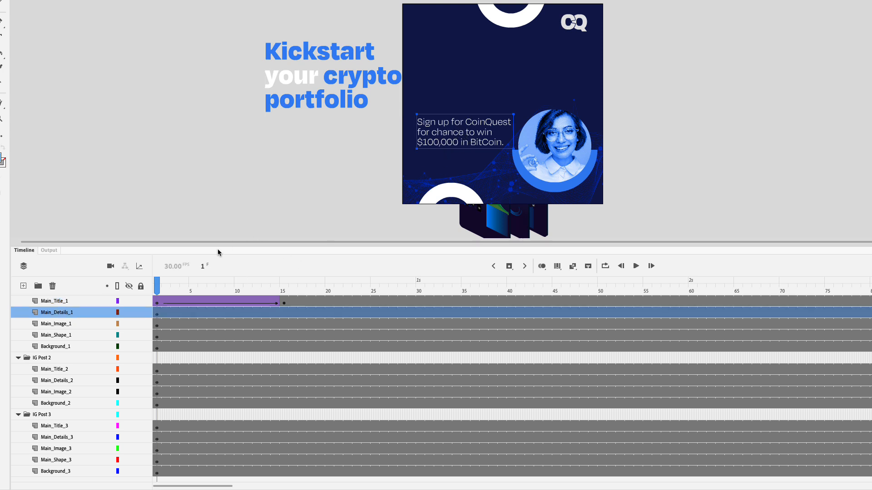
{"action": "left_click_drag", "start_coordinate": [157, 287], "coordinate": [327, 280]}
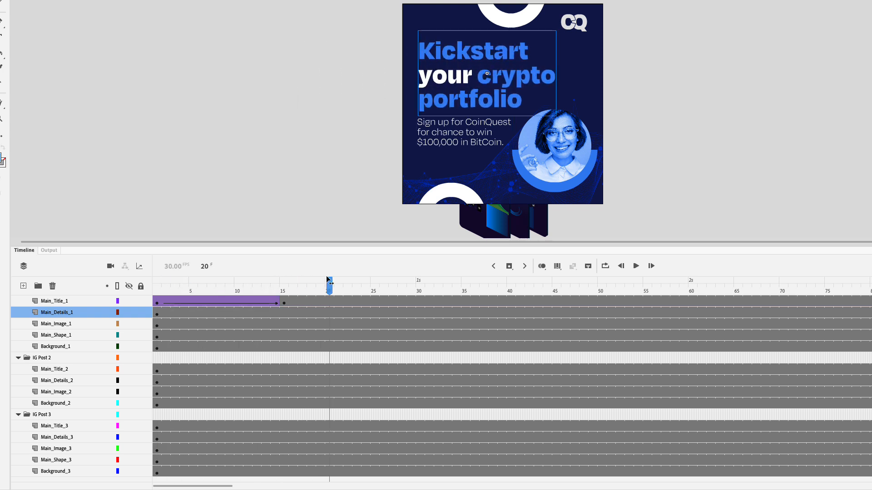
{"action": "left_click", "coordinate": [329, 314]}
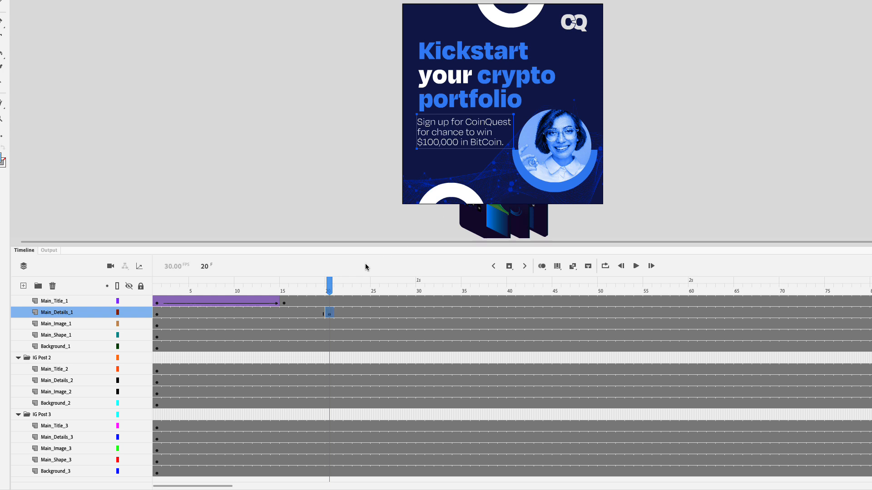
{"action": "left_click_drag", "start_coordinate": [329, 287], "coordinate": [466, 285]}
{"action": "left_click", "coordinate": [465, 312]}
Convert the "Sign up for CoinQuest" details text at frame 20 into a graphic symbol named "Main Details 1"
{"action": "left_click", "coordinate": [330, 314]}
{"action": "right_click", "coordinate": [462, 136]}
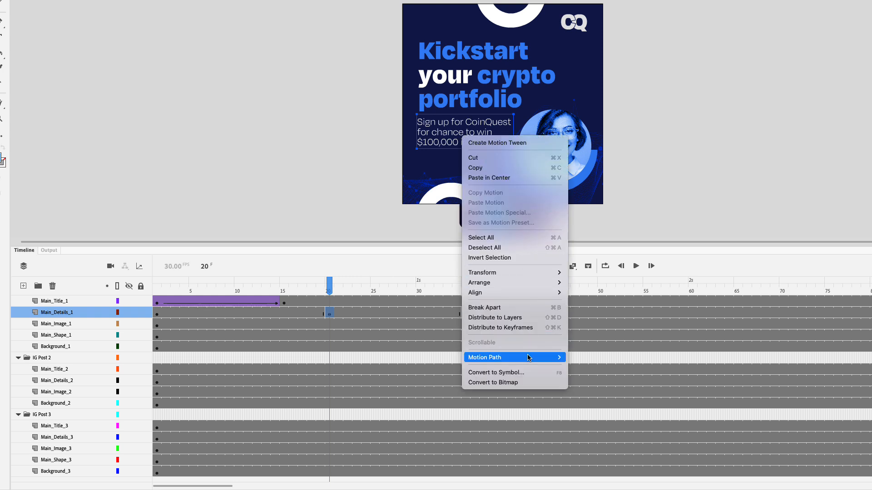
{"action": "left_click", "coordinate": [523, 373]}
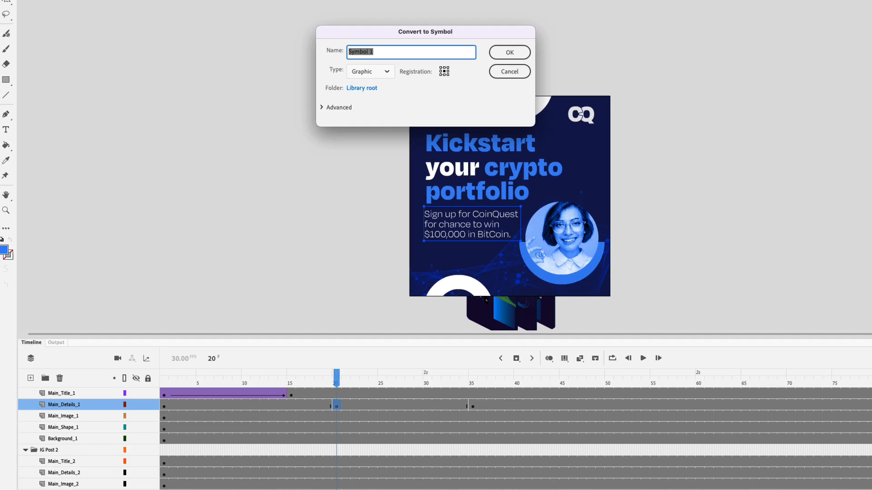
{"action": "type", "text": "Main Details 1"}
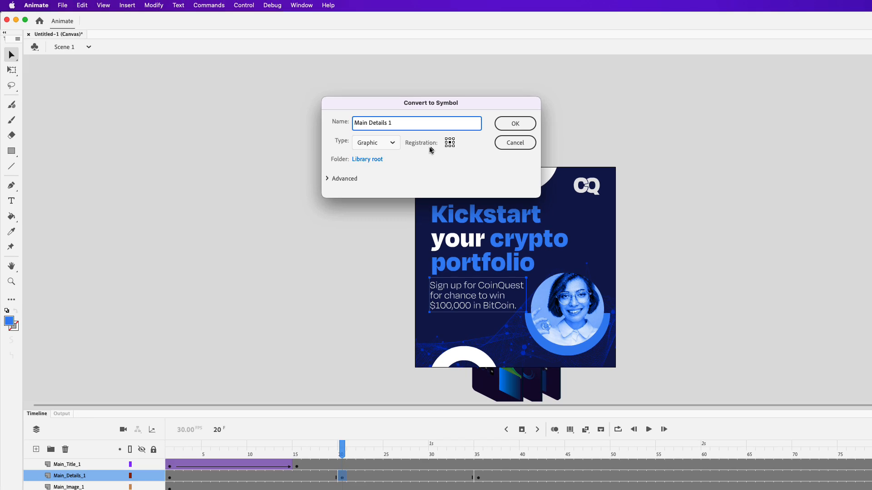
{"action": "left_click", "coordinate": [497, 126]}
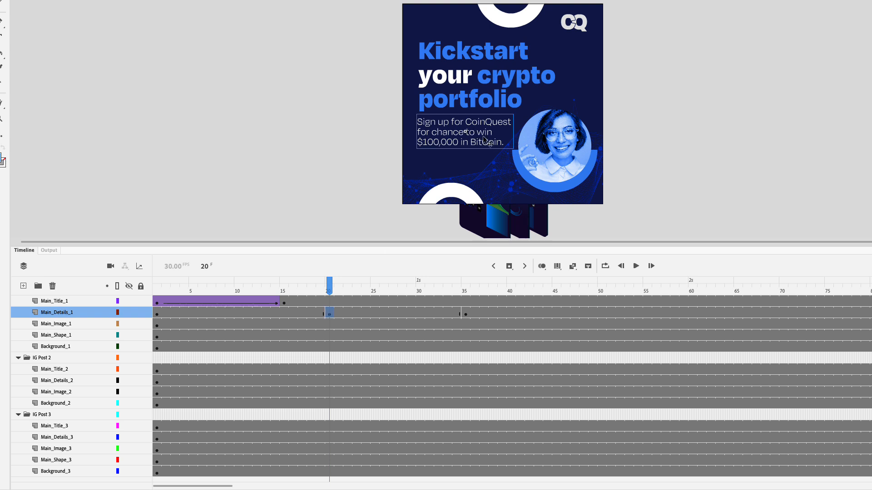
Move the details text off the stage's left side at frame 20 and create a classic tween to its frame 35 keyframe
{"action": "left_click_drag", "start_coordinate": [484, 142], "coordinate": [367, 139]}
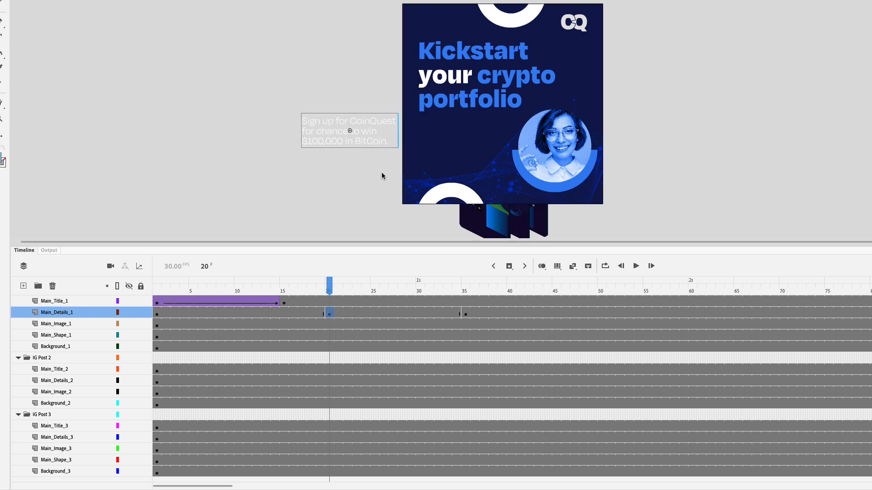
{"action": "left_click_drag", "start_coordinate": [330, 290], "coordinate": [388, 291]}
{"action": "left_click", "coordinate": [376, 315]}
{"action": "right_click", "coordinate": [376, 315]}
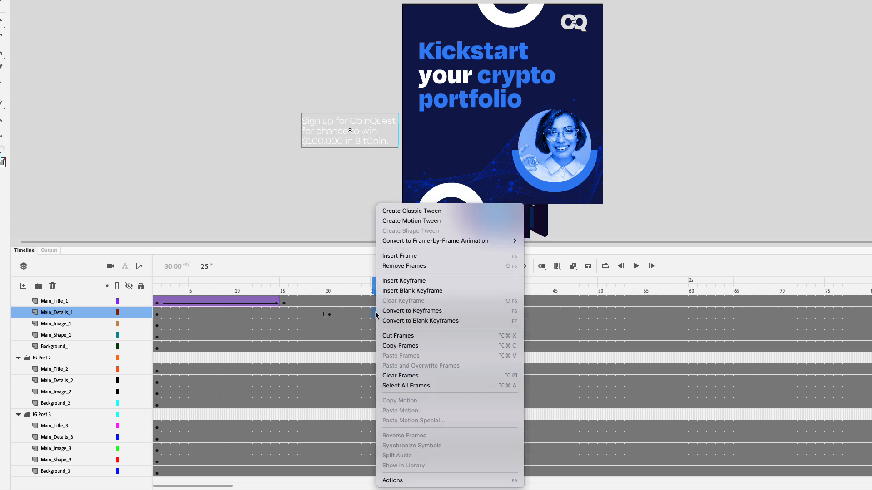
{"action": "left_click", "coordinate": [431, 215]}
{"action": "left_click_drag", "start_coordinate": [377, 285], "coordinate": [348, 293]}
Delete the details text from frames 1 to 19 of the Main_Details_1 layer
{"action": "left_click", "coordinate": [157, 313]}
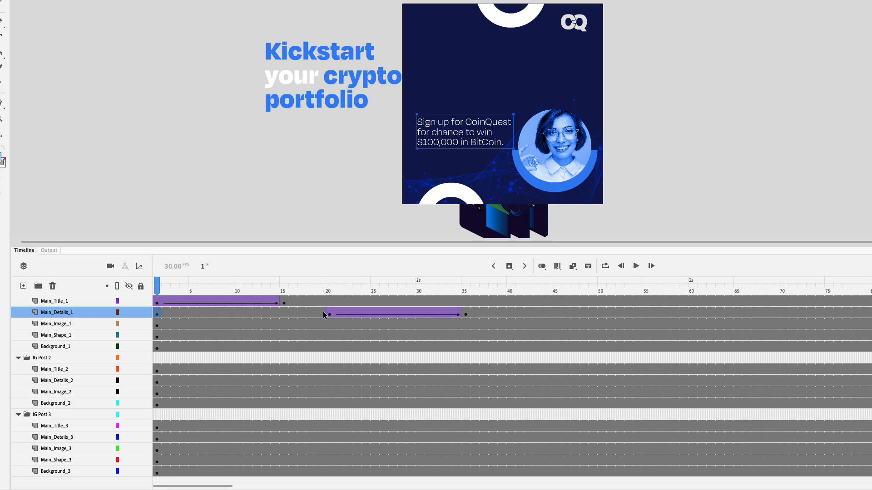
{"action": "left_click", "coordinate": [320, 312]}
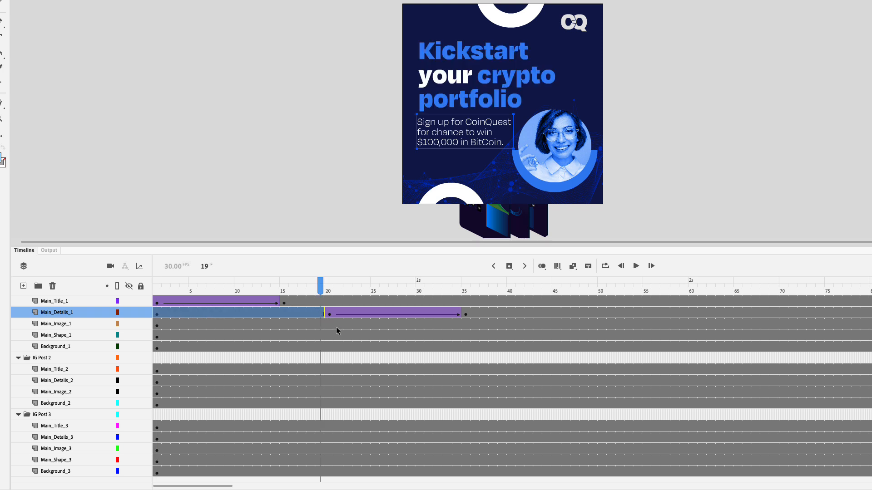
{"action": "key", "text": "Delete"}
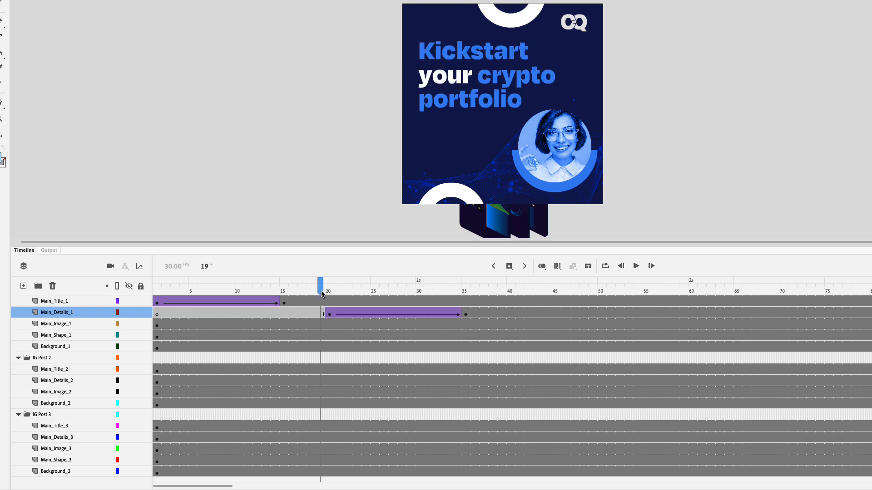
Nudge the circular portrait down slightly at frame 1 of the Main_Image_1 layer
{"action": "left_click_drag", "start_coordinate": [321, 289], "coordinate": [512, 287]}
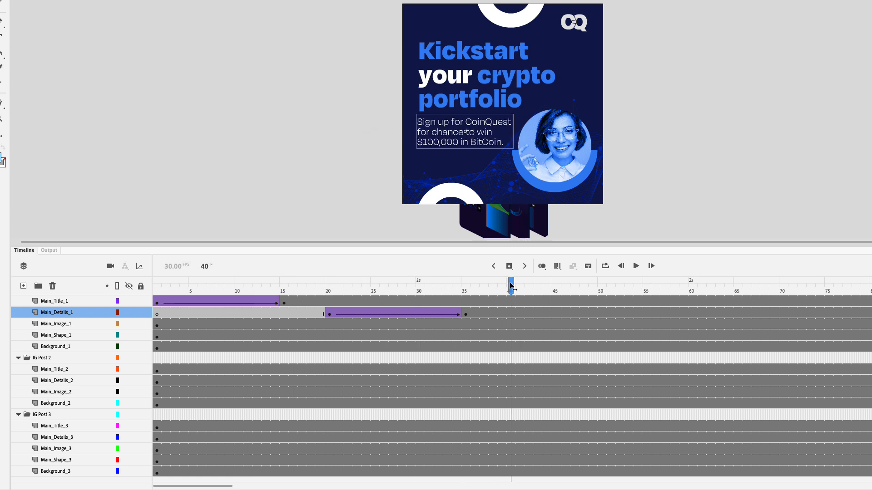
{"action": "left_click", "coordinate": [560, 194]}
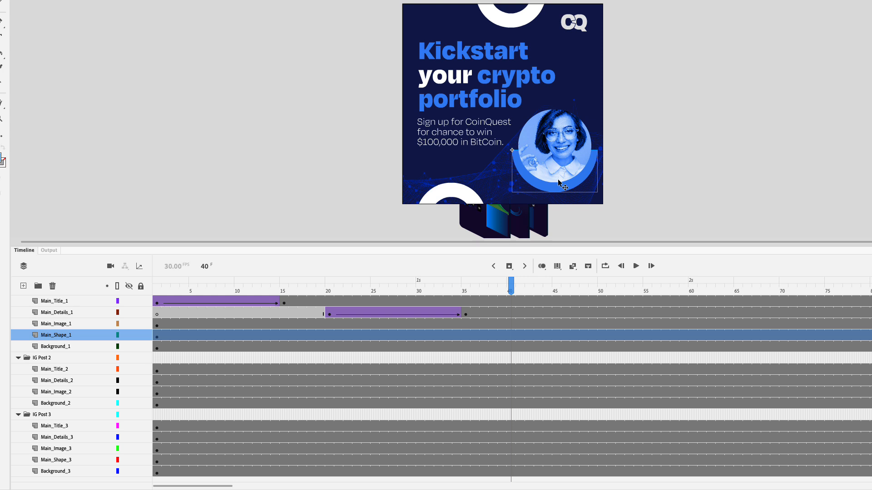
{"action": "left_click", "coordinate": [561, 181]}
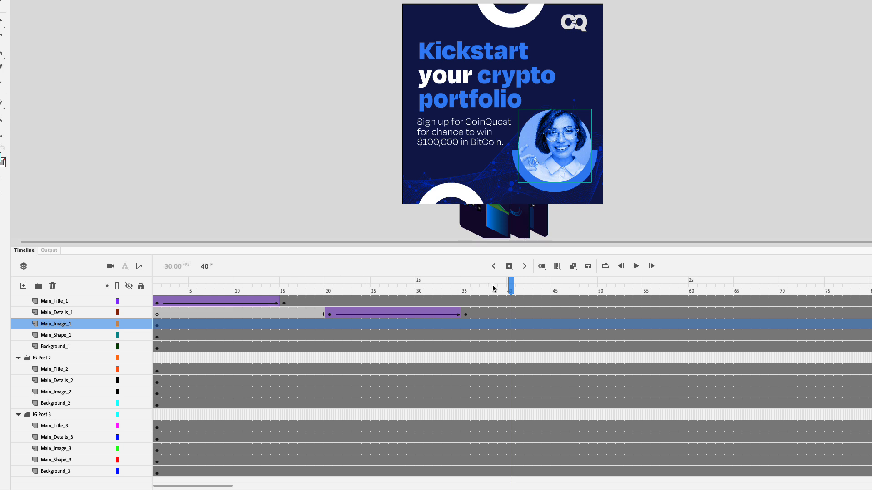
{"action": "left_click_drag", "start_coordinate": [510, 289], "coordinate": [118, 296]}
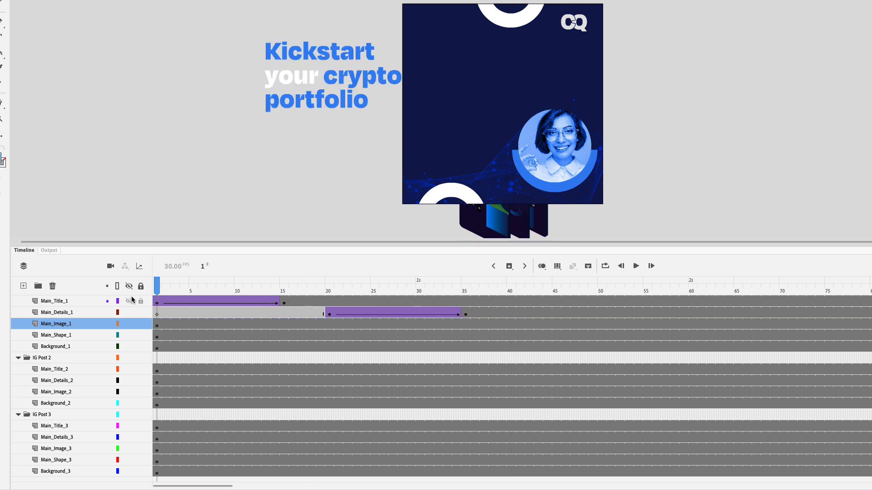
{"action": "left_click", "coordinate": [156, 326]}
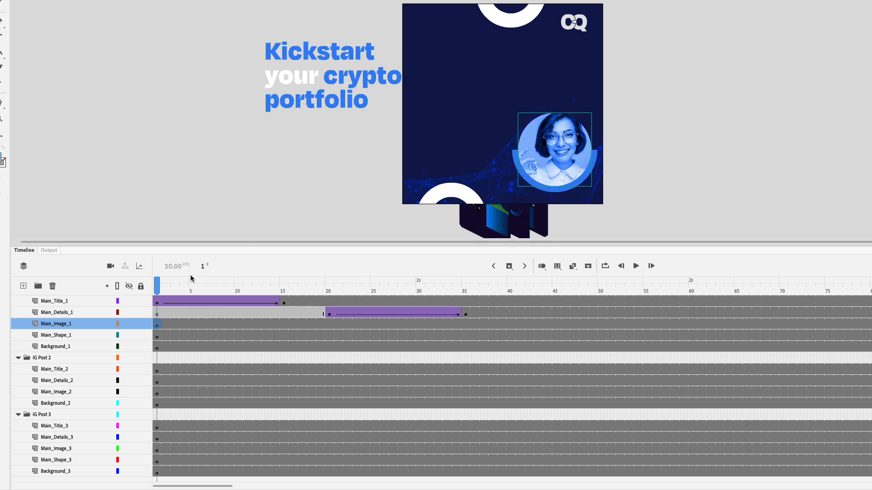
Insert keyframes at frames 40 and 55 on the Main_Image_1 layer
{"action": "left_click_drag", "start_coordinate": [158, 291], "coordinate": [509, 289]}
{"action": "left_click", "coordinate": [509, 326]}
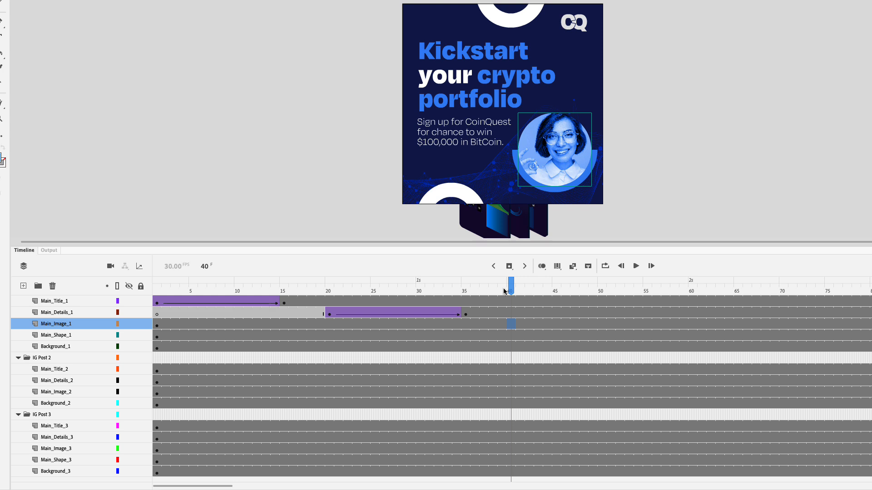
{"action": "left_click_drag", "start_coordinate": [510, 289], "coordinate": [645, 286]}
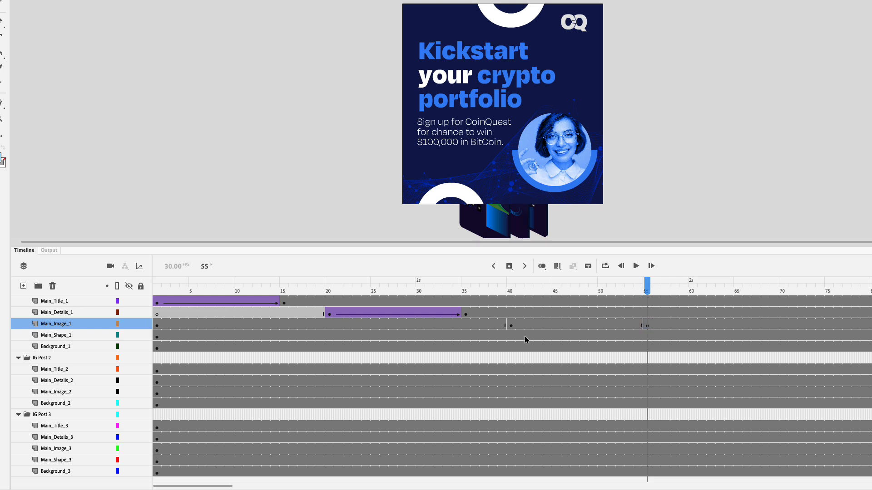
Move the portrait off the stage's right side at frame 40 and create a classic tween to its frame 55 keyframe
{"action": "left_click", "coordinate": [510, 326]}
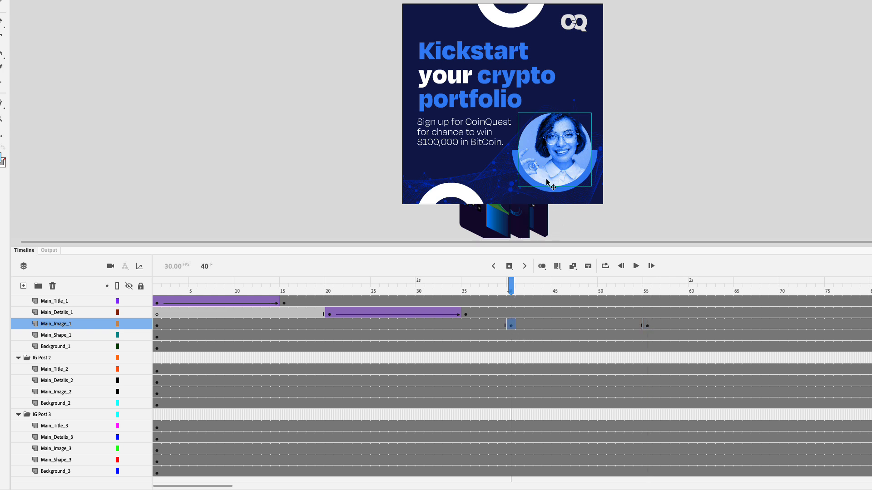
{"action": "left_click_drag", "start_coordinate": [546, 178], "coordinate": [636, 178]}
{"action": "left_click_drag", "start_coordinate": [511, 286], "coordinate": [591, 291]}
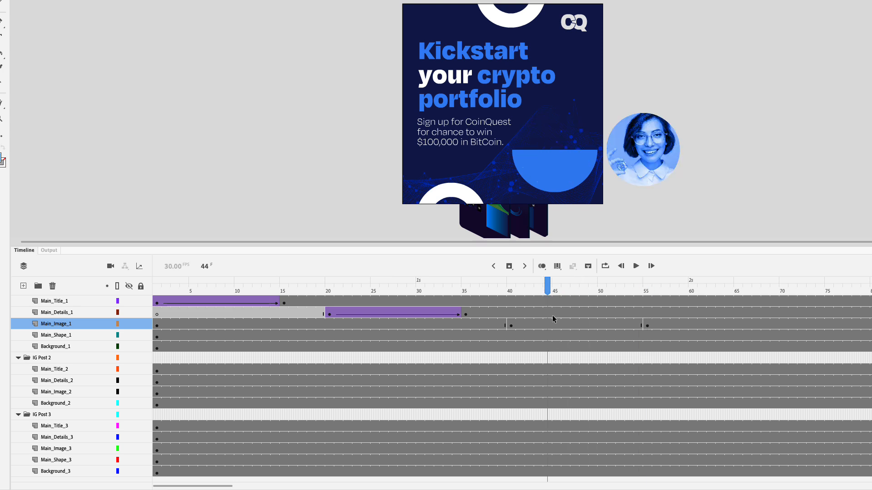
{"action": "left_click", "coordinate": [547, 326]}
{"action": "right_click", "coordinate": [548, 326]}
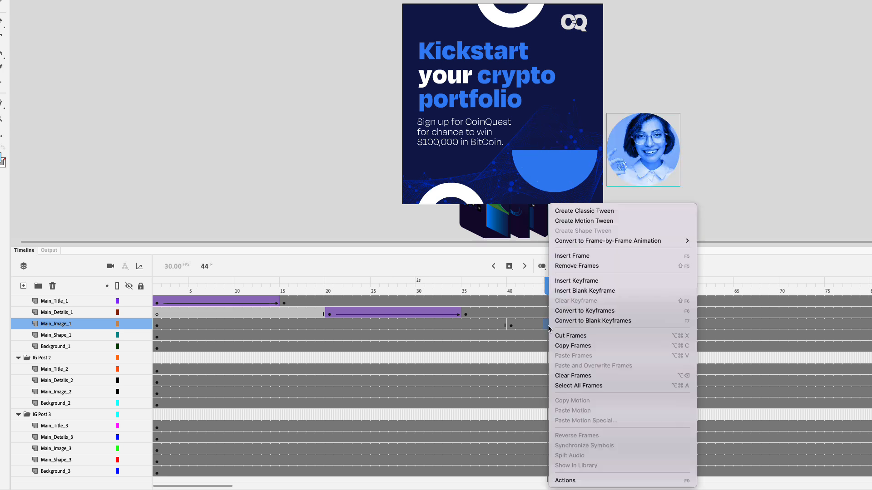
{"action": "left_click", "coordinate": [584, 212]}
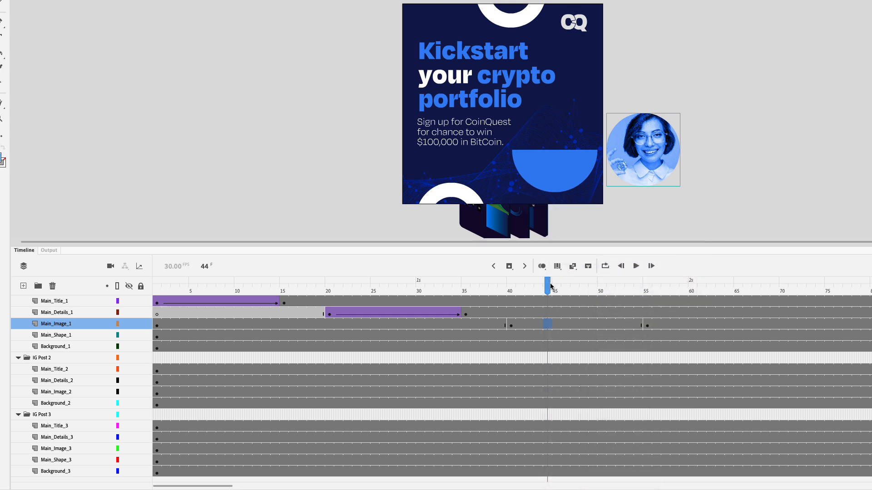
Insert keyframes at frames 40 and 55 on the Main_Shape_1 layer
{"action": "left_click_drag", "start_coordinate": [550, 291], "coordinate": [512, 312]}
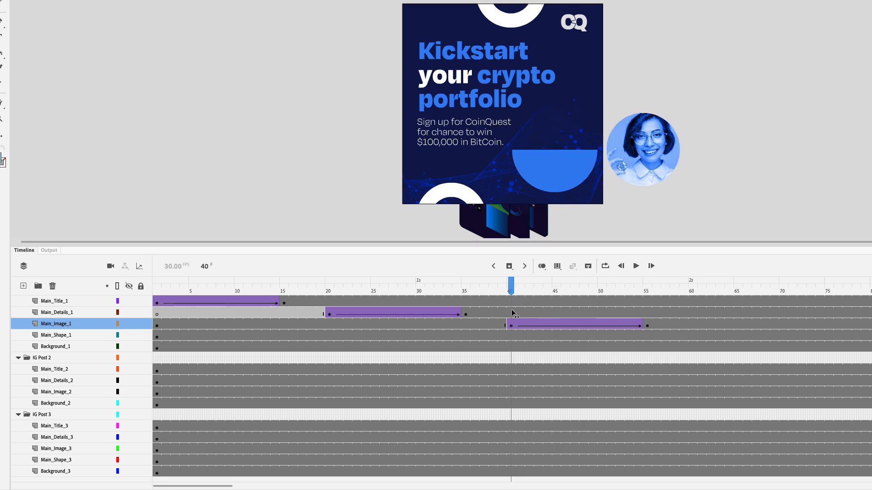
{"action": "left_click", "coordinate": [43, 336]}
{"action": "left_click", "coordinate": [512, 335]}
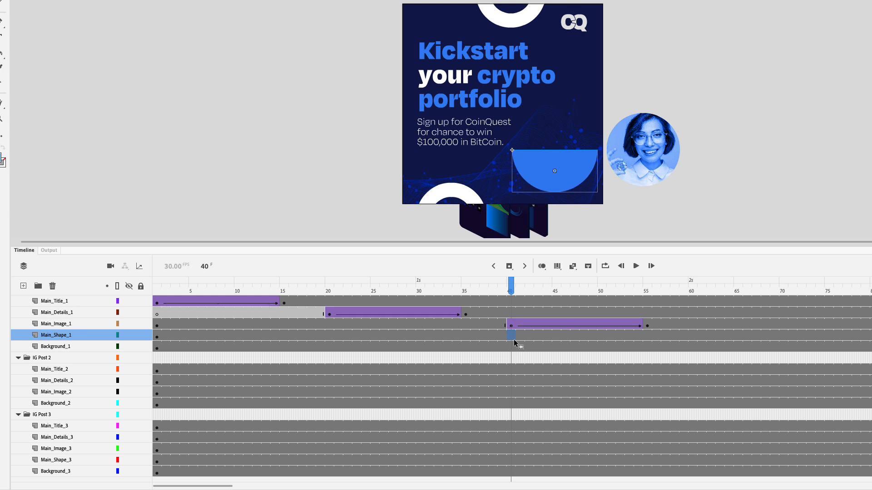
{"action": "key", "text": "F6"}
{"action": "left_click_drag", "start_coordinate": [510, 289], "coordinate": [647, 291]}
{"action": "left_click", "coordinate": [648, 338]}
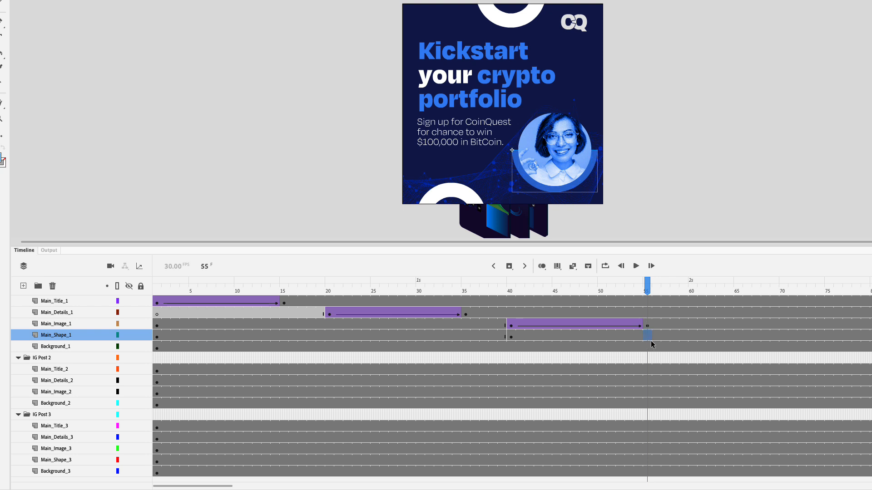
{"action": "key", "text": "F6"}
Move the blue half-circle below the stage at frame 40 and create a classic tween to its frame 55 keyframe
{"action": "left_click_drag", "start_coordinate": [648, 295], "coordinate": [510, 292]}
{"action": "left_click", "coordinate": [510, 336]}
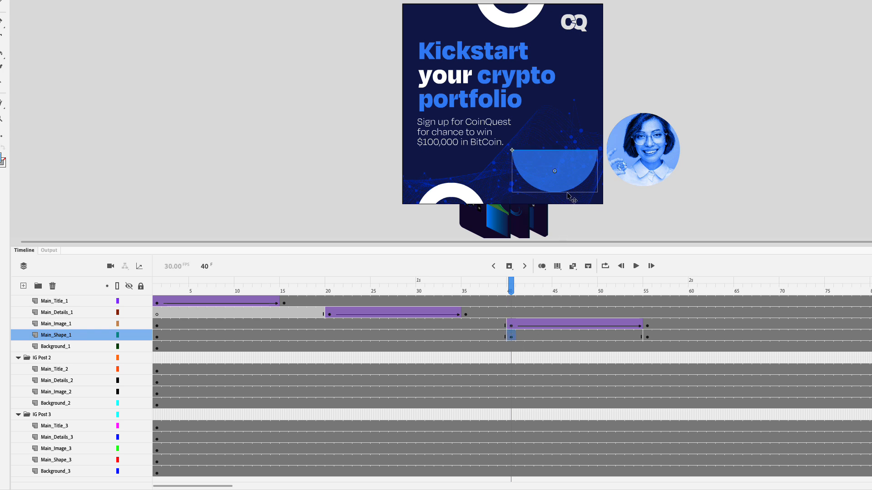
{"action": "left_click_drag", "start_coordinate": [568, 184], "coordinate": [566, 239]}
{"action": "mouse_move", "coordinate": [511, 294]}
{"action": "left_mouse_down"}
{"action": "mouse_move", "coordinate": [653, 294]}
{"action": "mouse_move", "coordinate": [502, 295]}
{"action": "mouse_move", "coordinate": [515, 295]}
{"action": "left_mouse_up"}
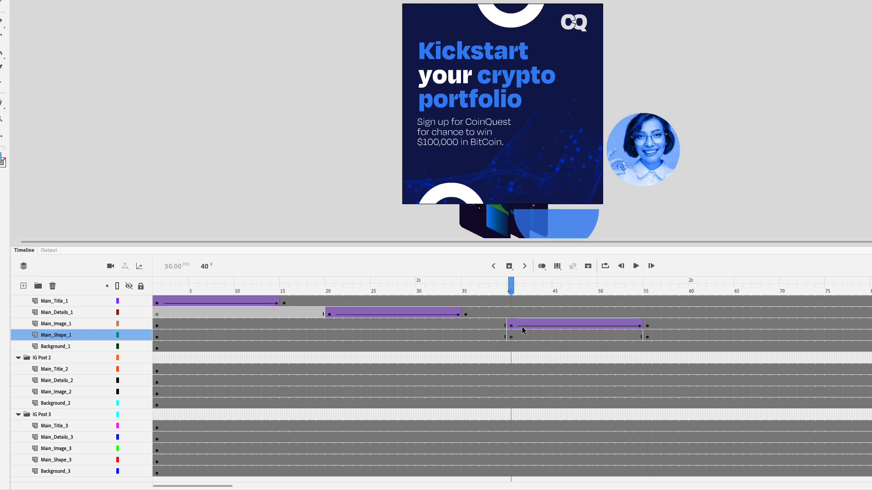
{"action": "right_click", "coordinate": [543, 337]}
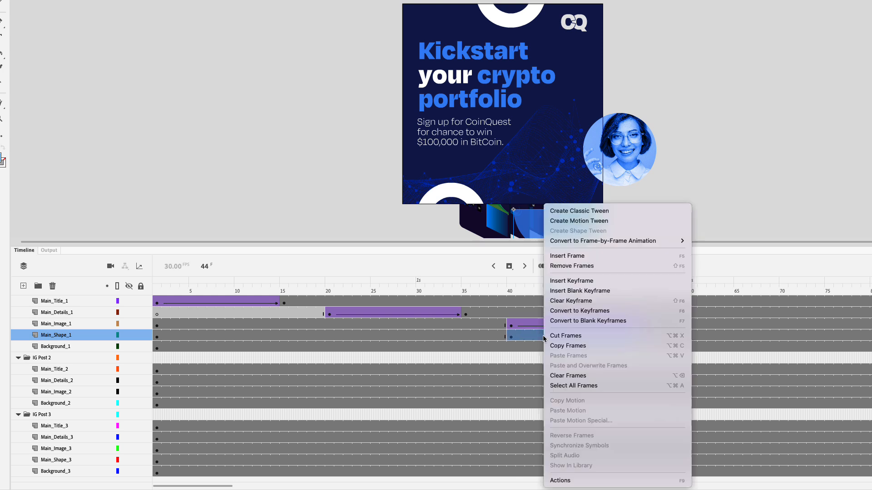
{"action": "left_click", "coordinate": [586, 211]}
{"action": "left_click_drag", "start_coordinate": [531, 295], "coordinate": [652, 291]}
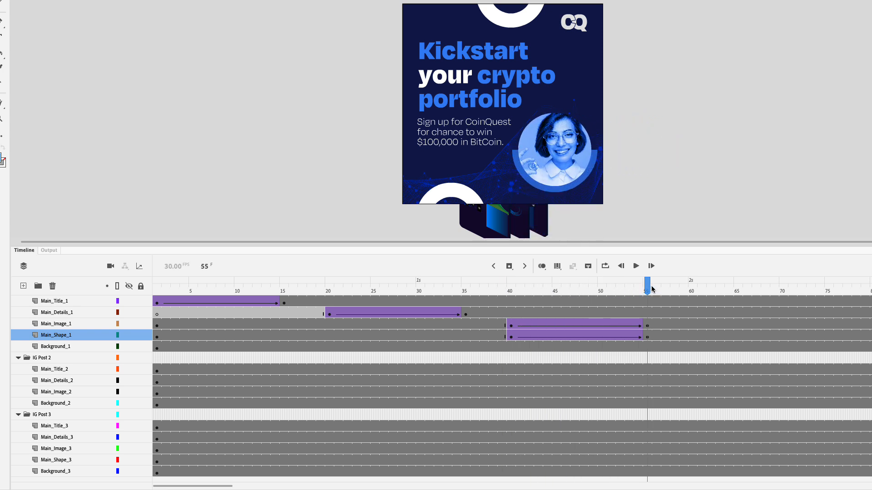
Delete the portrait and half-circle from frames 1 to 39 of the Main_Image_1 and Main_Shape_1 layers, and scrub through the animation
{"action": "left_click", "coordinate": [157, 324]}
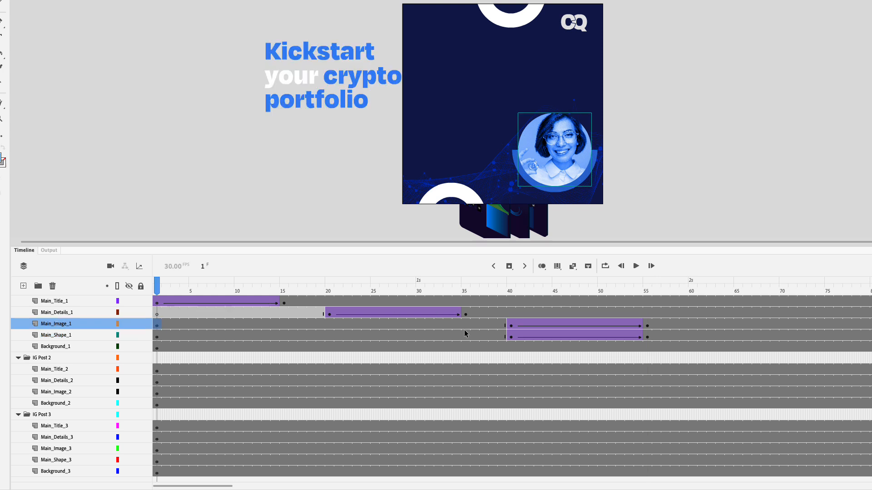
{"action": "left_click", "coordinate": [502, 336], "text": "shift"}
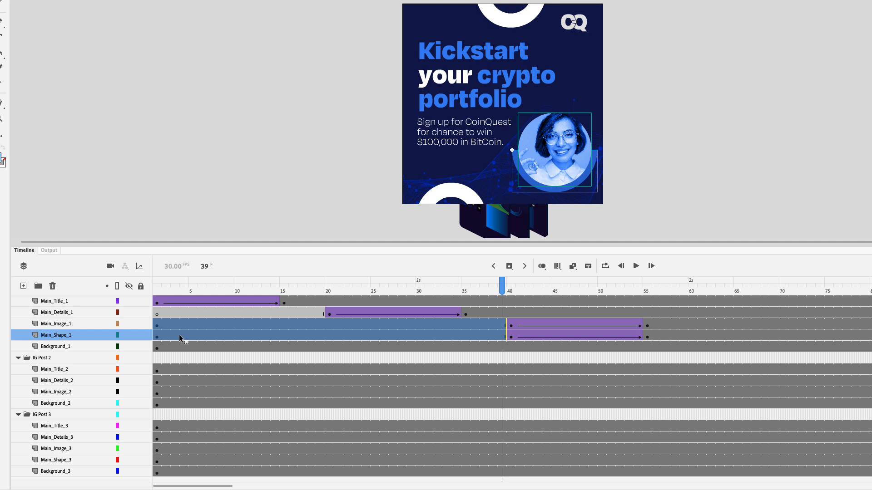
{"action": "key", "text": "Delete"}
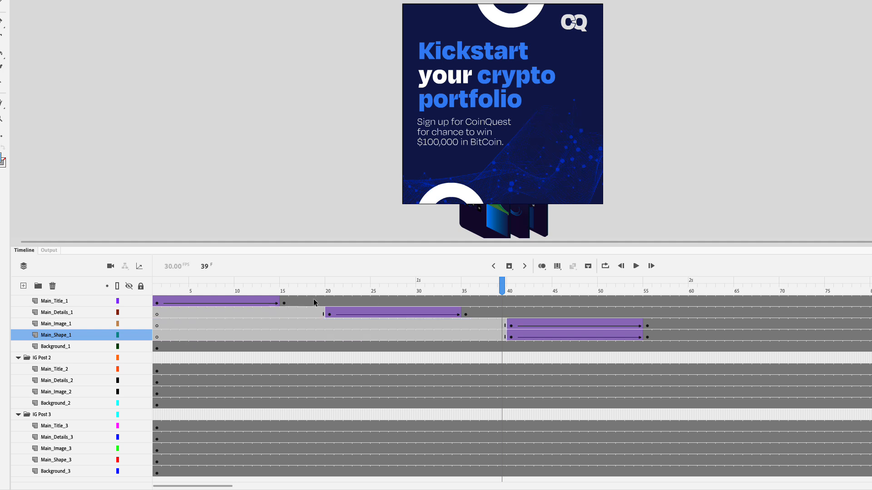
{"action": "left_click_drag", "start_coordinate": [502, 284], "coordinate": [151, 291]}
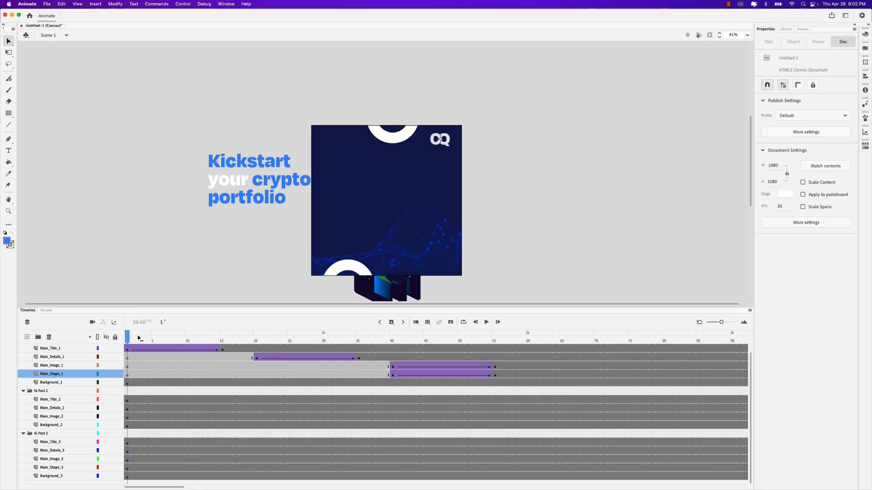
{"action": "left_click_drag", "start_coordinate": [139, 337], "coordinate": [265, 335]}
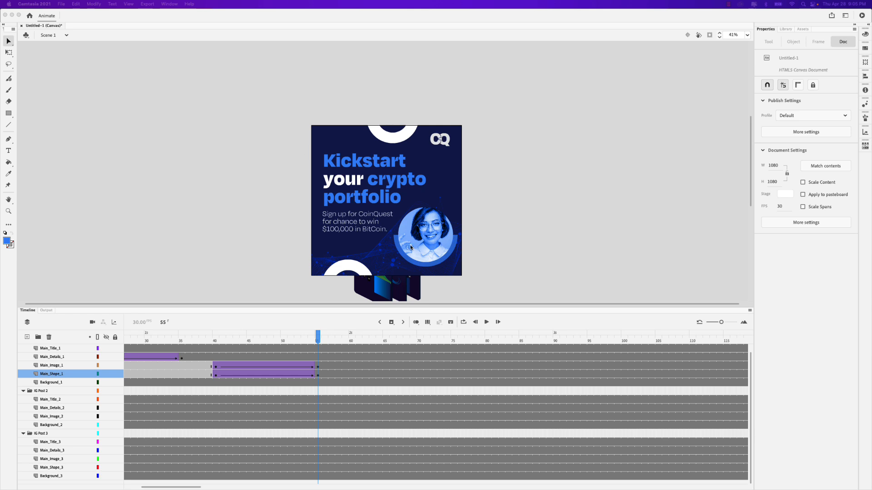
Insert keyframes at frames 100 and 105 on the layers from Main_Title_1 through Background_1
{"action": "left_click", "coordinate": [319, 342]}
{"action": "left_click_drag", "start_coordinate": [319, 339], "coordinate": [625, 335]}
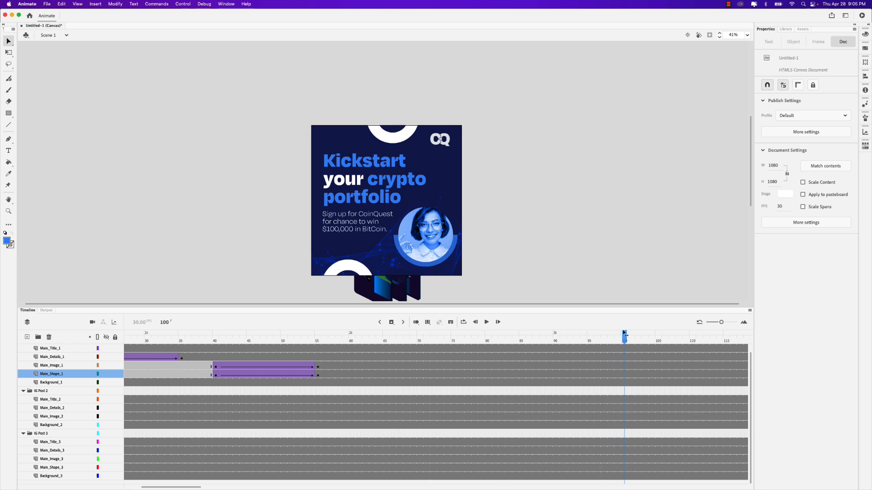
{"action": "left_click", "coordinate": [625, 358]}
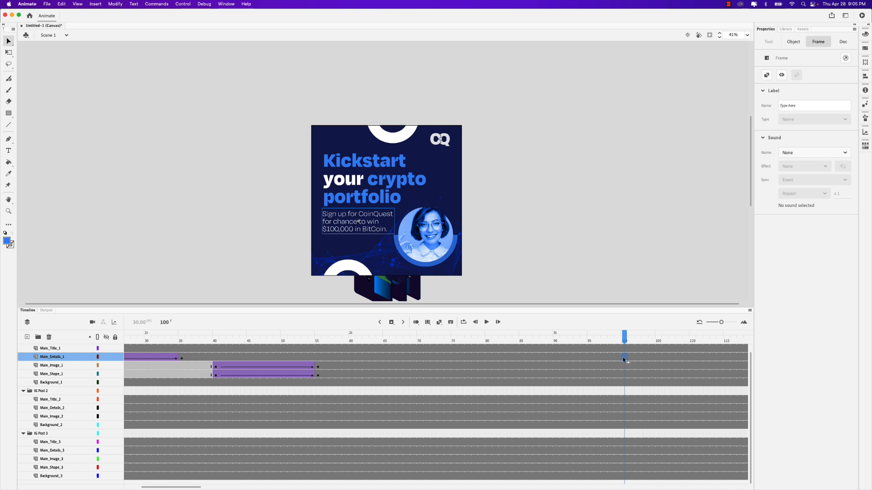
{"action": "left_click", "coordinate": [625, 350]}
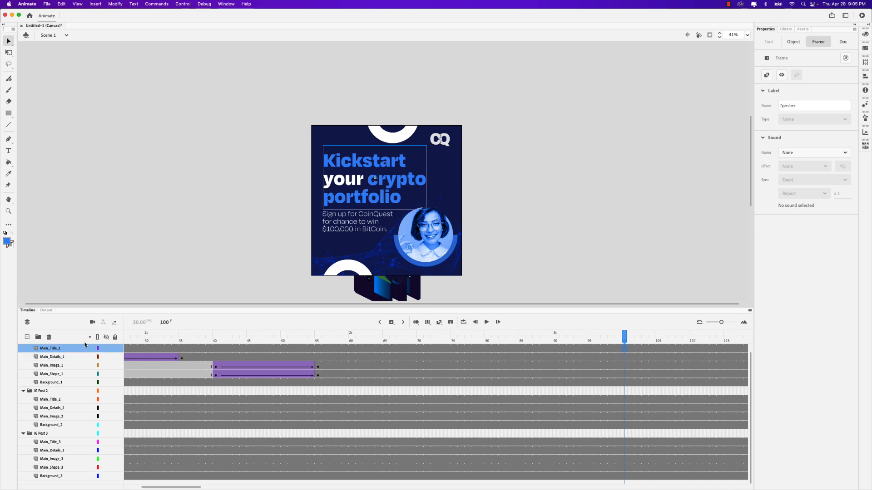
{"action": "left_click", "coordinate": [625, 384], "text": "shift"}
{"action": "key", "text": "F6"}
{"action": "left_click_drag", "start_coordinate": [625, 338], "coordinate": [658, 344]}
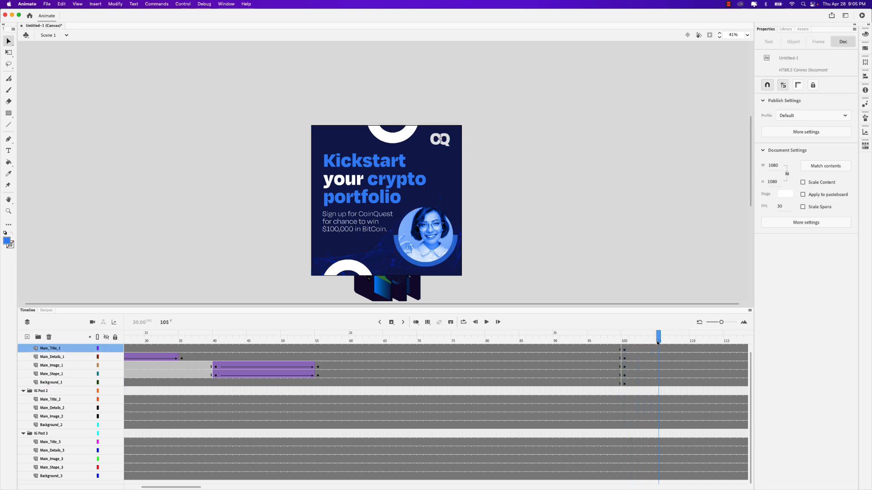
{"action": "left_click", "coordinate": [659, 350]}
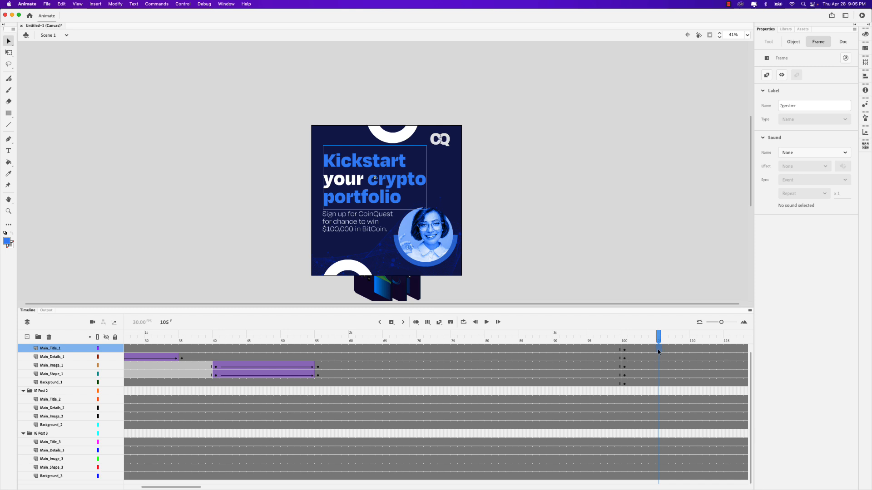
{"action": "left_click", "coordinate": [659, 383], "text": "shift"}
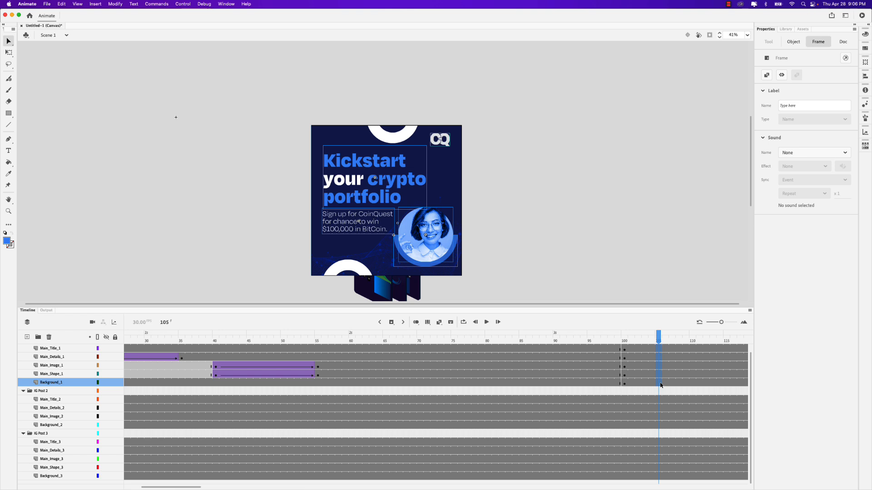
{"action": "key", "text": "F6"}
Lock the IG Post 2 and IG Post 3 folders and move the whole first post off the stage's left side at frame 105, to about X -1096
{"action": "left_click", "coordinate": [115, 391]}
{"action": "left_click", "coordinate": [116, 437]}
{"action": "left_click_drag", "start_coordinate": [303, 115], "coordinate": [293, 257]}
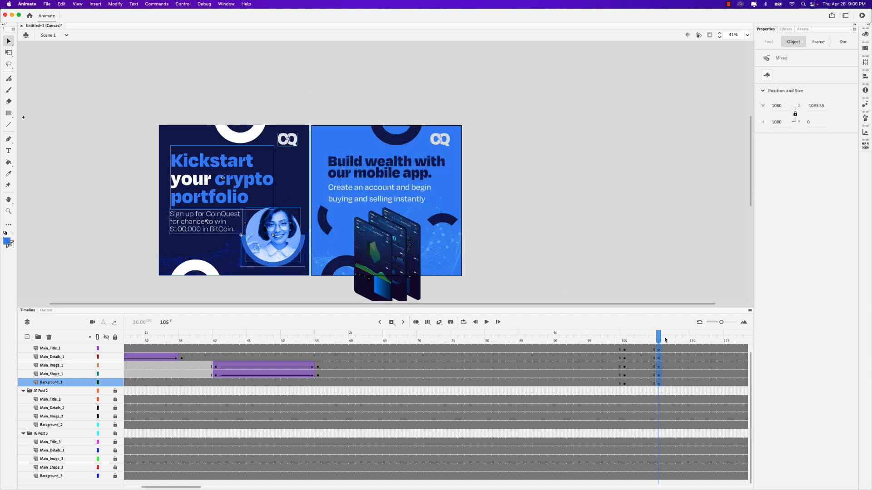
{"action": "mouse_move", "coordinate": [660, 340]}
{"action": "left_mouse_down"}
{"action": "mouse_move", "coordinate": [625, 341]}
{"action": "mouse_move", "coordinate": [658, 343]}
{"action": "left_mouse_up"}
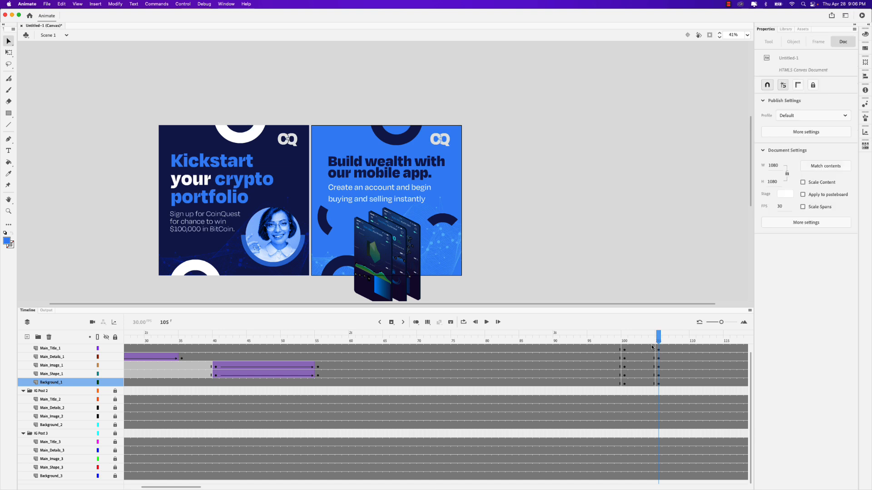
Create classic tweens between frames 100 and 105 on the layers from Main_Title_1 through Background_1
{"action": "right_click", "coordinate": [640, 348]}
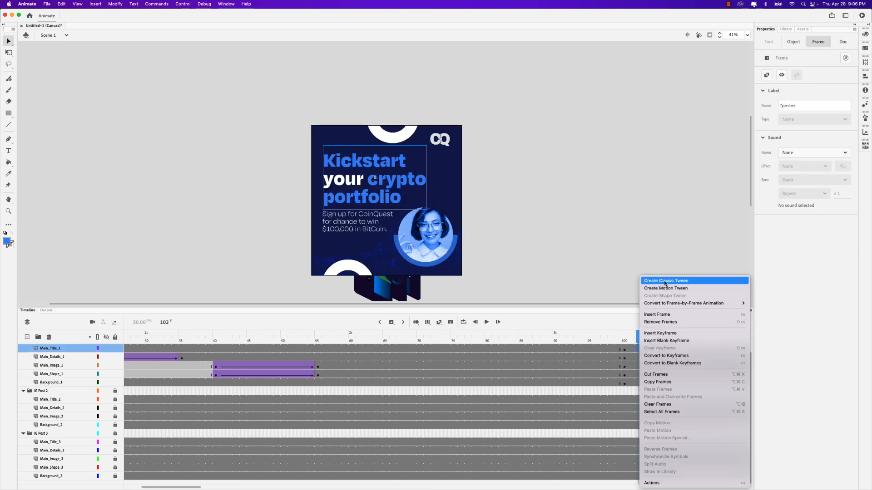
{"action": "left_click", "coordinate": [632, 355]}
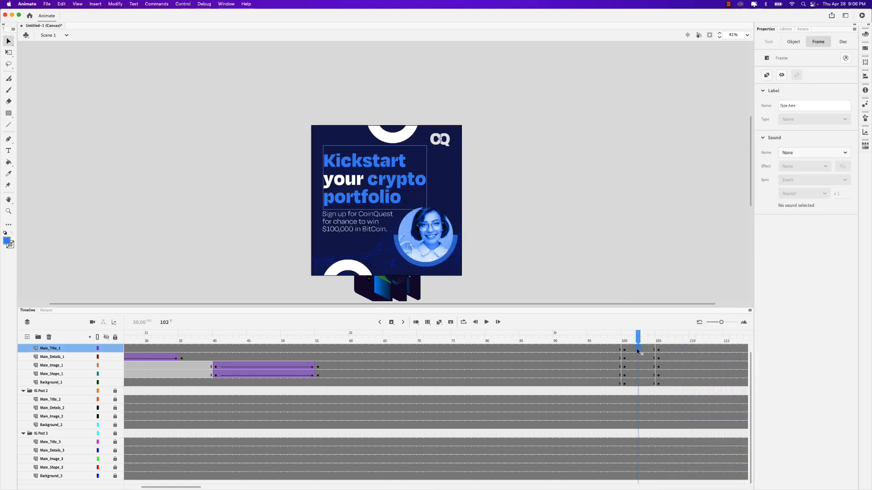
{"action": "left_click_drag", "start_coordinate": [637, 351], "coordinate": [639, 383]}
{"action": "right_click", "coordinate": [638, 351]}
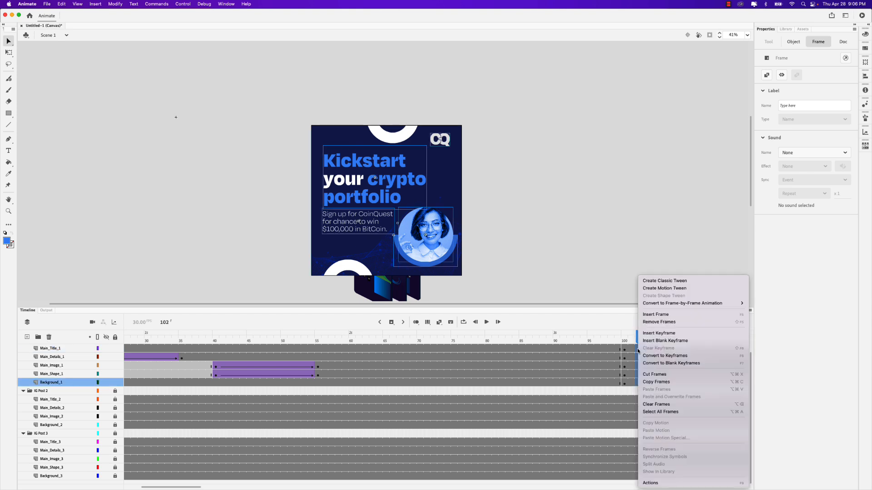
{"action": "left_click", "coordinate": [664, 281]}
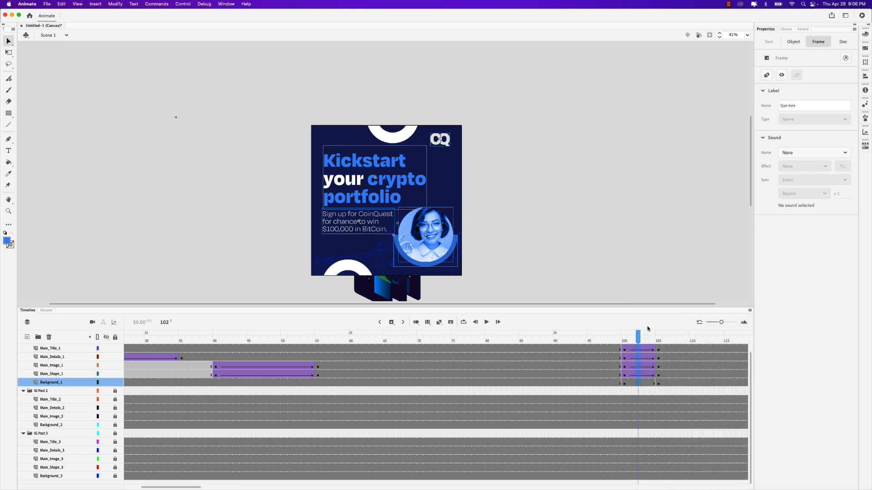
Play the first post's slide-off from about frame 98 and scrub back through it to check the motion
{"action": "left_click_drag", "start_coordinate": [637, 338], "coordinate": [609, 340]}
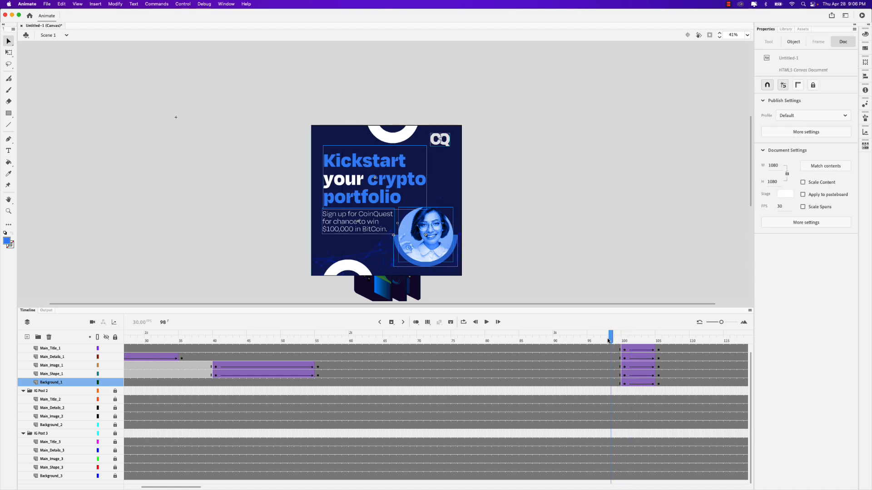
{"action": "key", "text": "Return"}
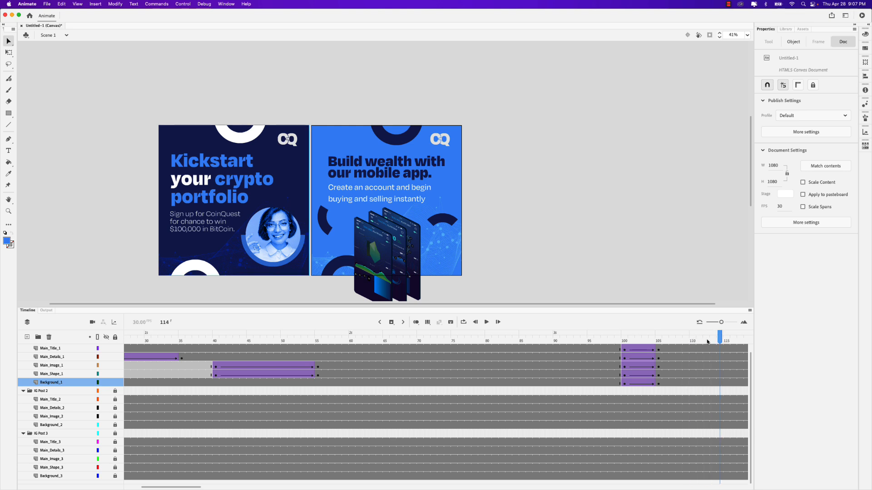
{"action": "left_click", "coordinate": [658, 343]}
{"action": "left_click_drag", "start_coordinate": [659, 343], "coordinate": [111, 352]}
Shorten the Main_Image_1 and Main_Shape_1 tweens to end at frame 50 and scrub through the first post's entrance and exit
{"action": "left_click", "coordinate": [485, 192]}
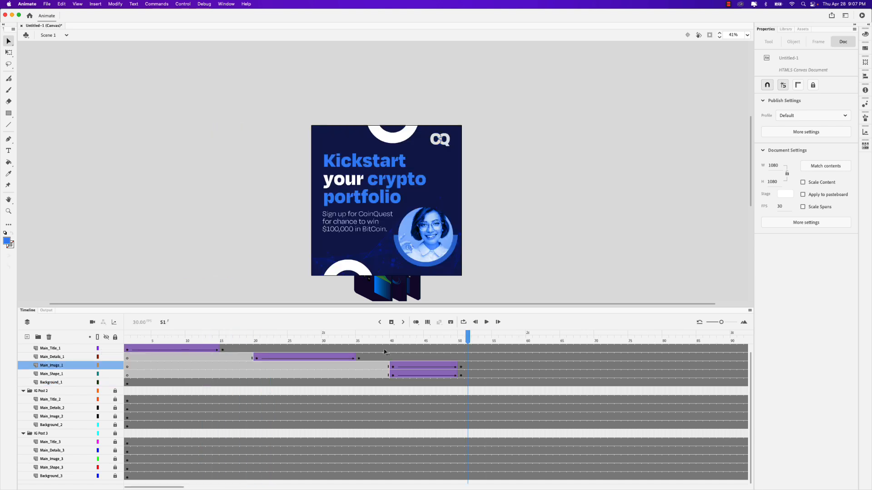
{"action": "left_click_drag", "start_coordinate": [377, 339], "coordinate": [116, 334]}
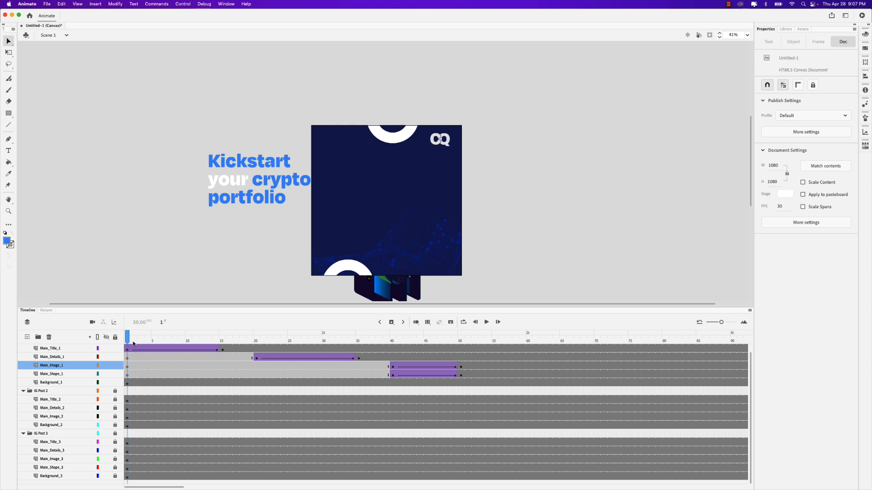
{"action": "left_click_drag", "start_coordinate": [129, 342], "coordinate": [423, 345]}
{"action": "left_click_drag", "start_coordinate": [137, 485], "coordinate": [195, 489]}
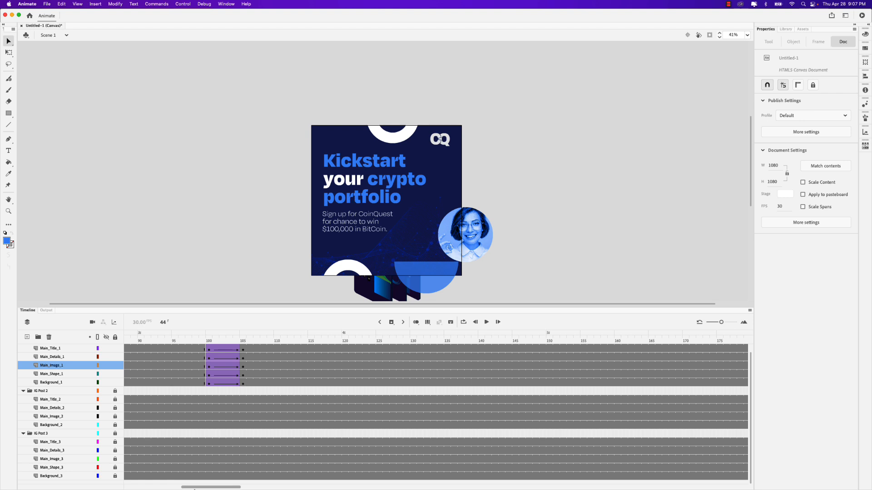
{"action": "left_click", "coordinate": [344, 336]}
{"action": "left_click_drag", "start_coordinate": [343, 337], "coordinate": [194, 342]}
{"action": "left_click_drag", "start_coordinate": [217, 342], "coordinate": [343, 338]}
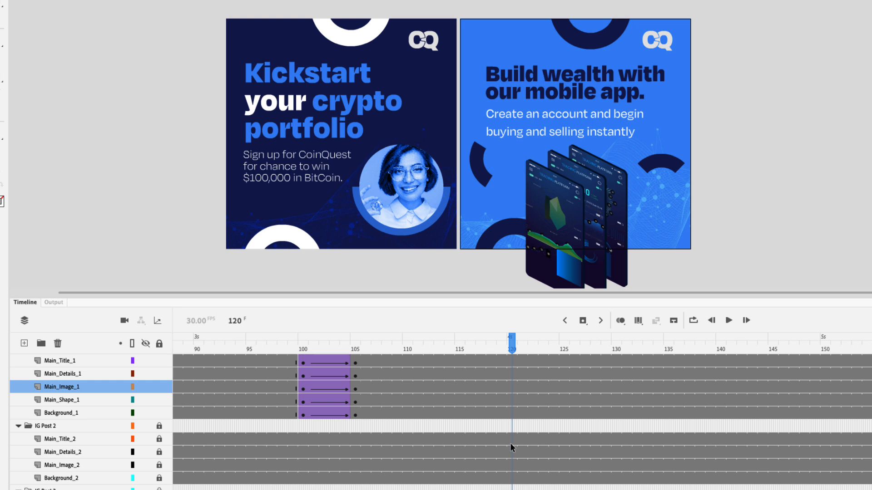
Unlock the IG Post 2 folder and insert keyframes at frames 120 and 135 on the Main_Title_2 layer
{"action": "left_click", "coordinate": [511, 440]}
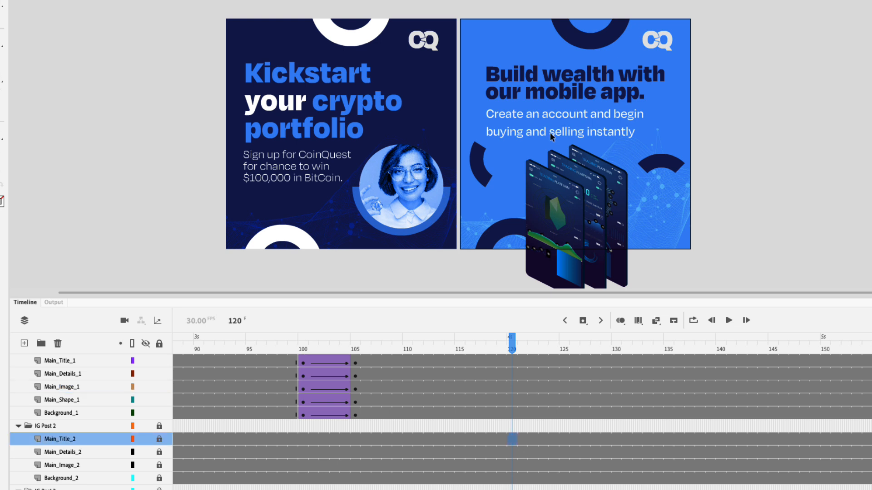
{"action": "left_click", "coordinate": [558, 90]}
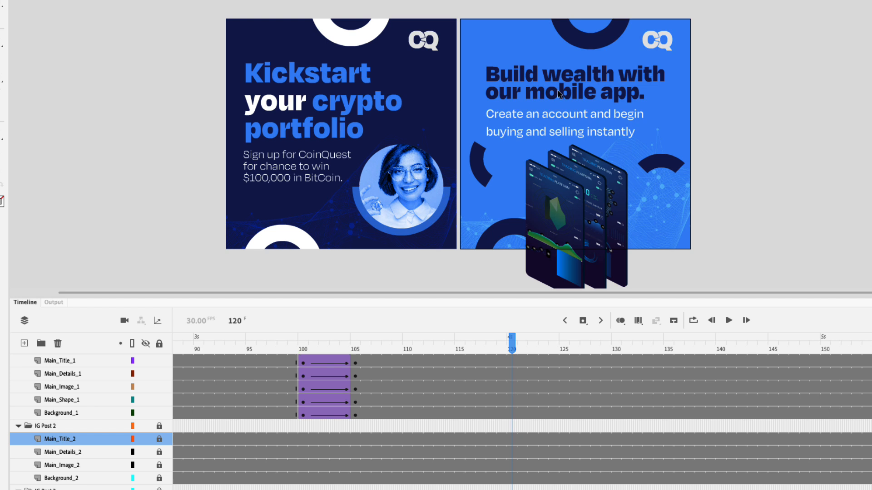
{"action": "left_click", "coordinate": [159, 426]}
{"action": "left_click", "coordinate": [513, 439]}
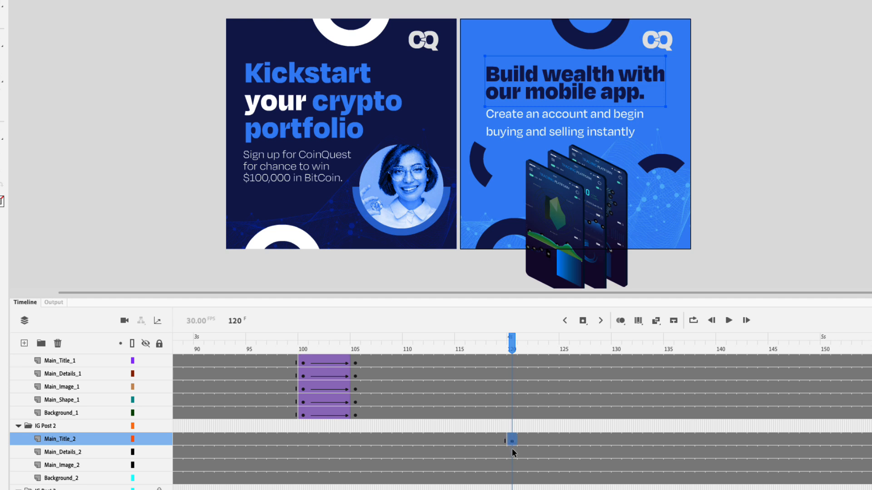
{"action": "left_click_drag", "start_coordinate": [512, 342], "coordinate": [667, 340]}
{"action": "key", "text": "F6"}
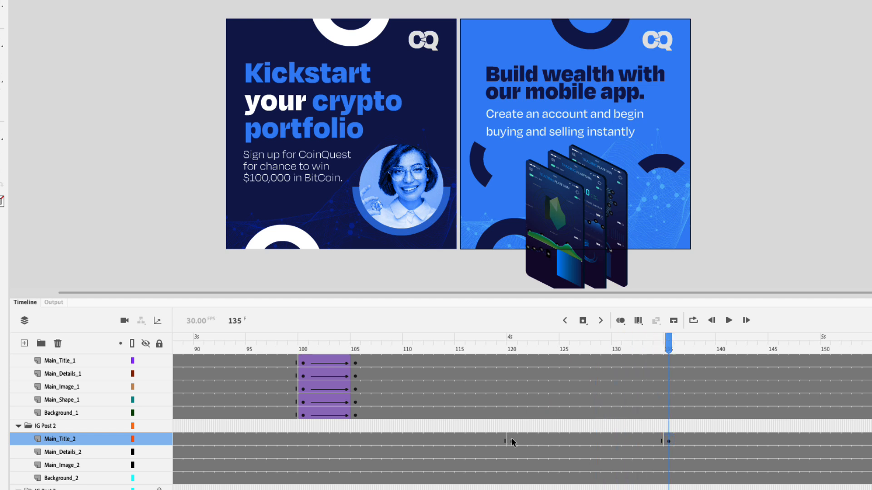
Convert the second post's title at frame 120 to a graphic symbol named Main Title 2 and move it off the stage's left side
{"action": "left_click", "coordinate": [511, 440]}
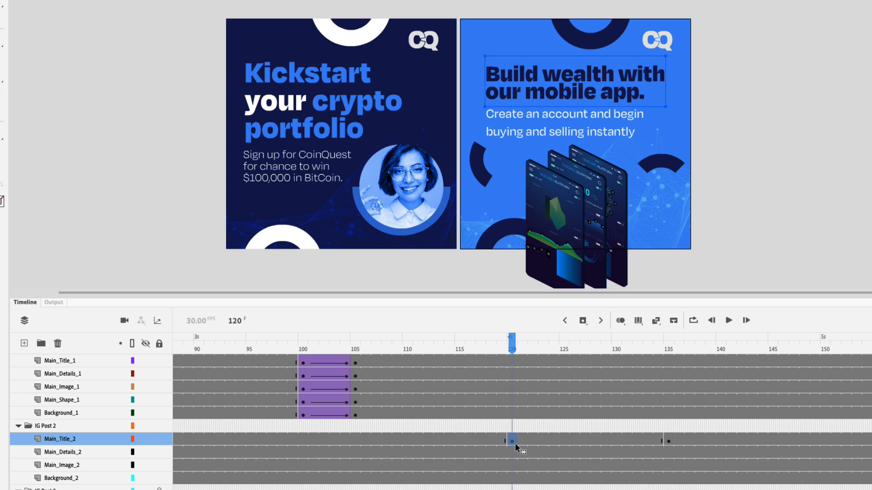
{"action": "right_click", "coordinate": [580, 97]}
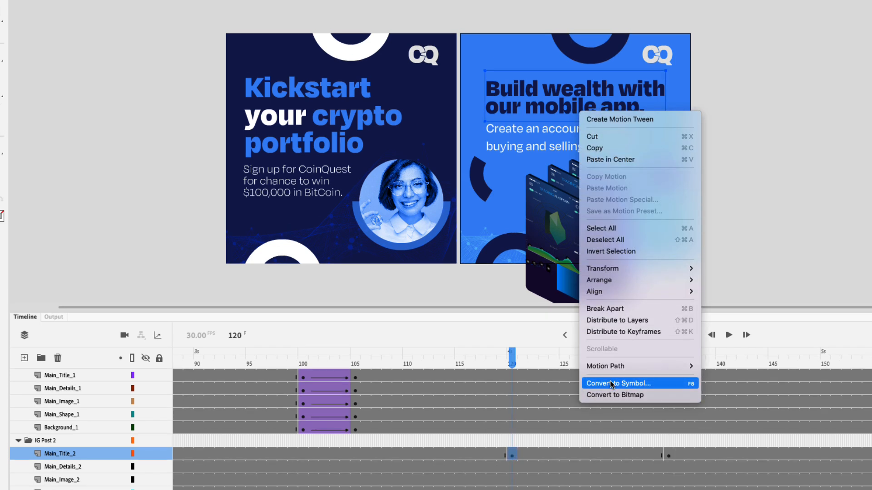
{"action": "left_click", "coordinate": [609, 369]}
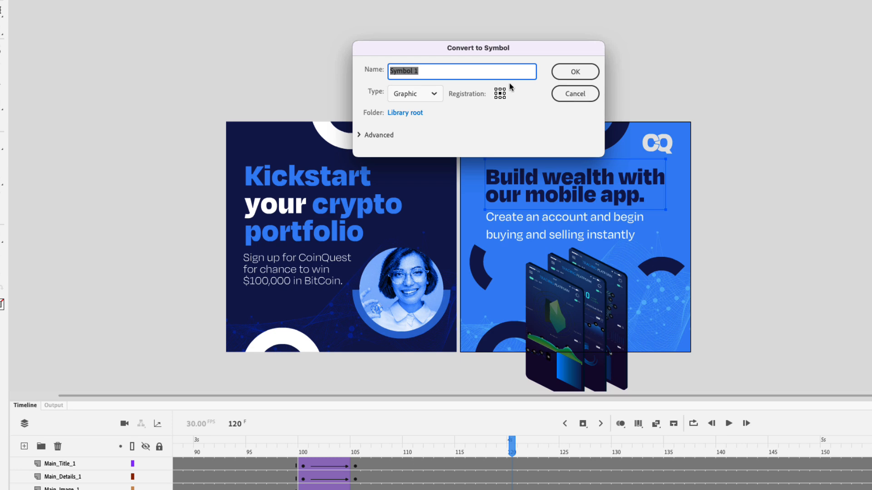
{"action": "type", "text": "Main Title 2"}
{"action": "key", "text": "Return"}
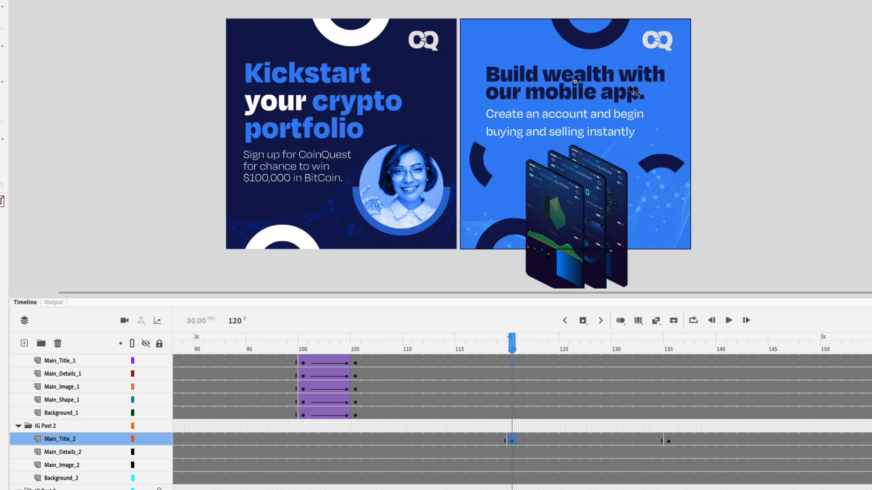
{"action": "left_click_drag", "start_coordinate": [630, 88], "coordinate": [427, 83]}
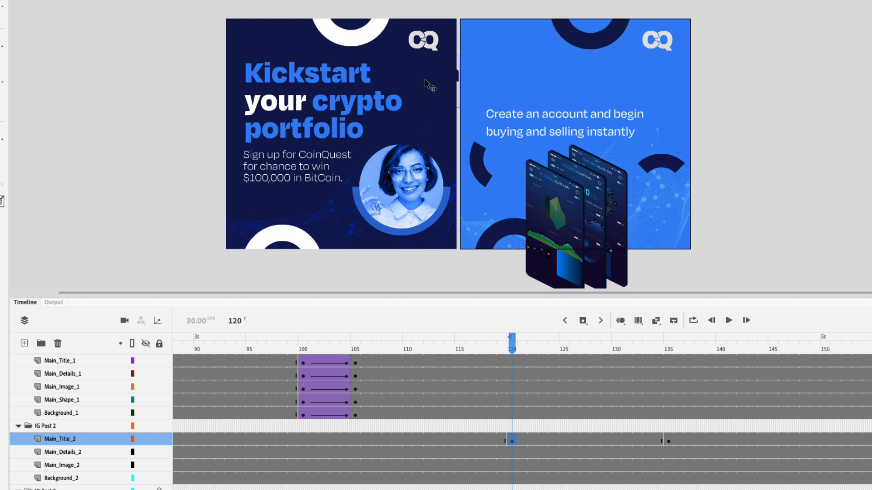
Create a classic tween between frames 120 and 135 on the Main_Title_2 layer and scrub through it
{"action": "left_click_drag", "start_coordinate": [518, 341], "coordinate": [627, 360]}
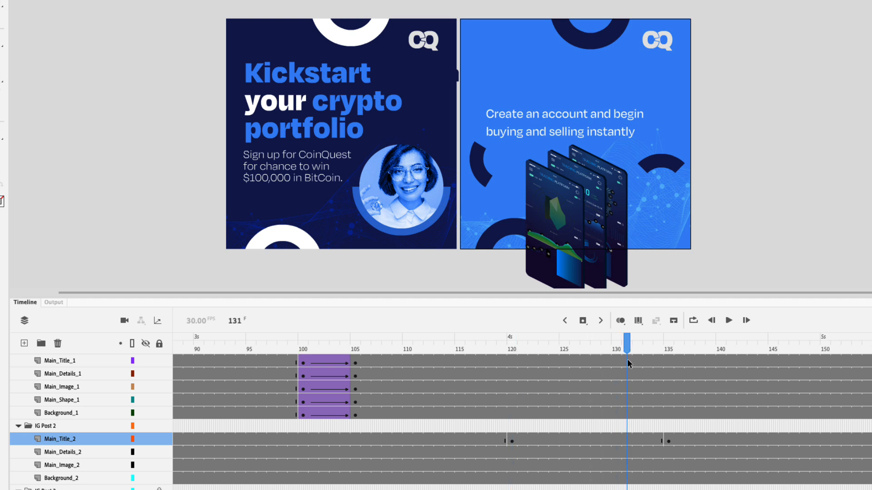
{"action": "double_click", "coordinate": [582, 435]}
{"action": "right_click", "coordinate": [584, 437]}
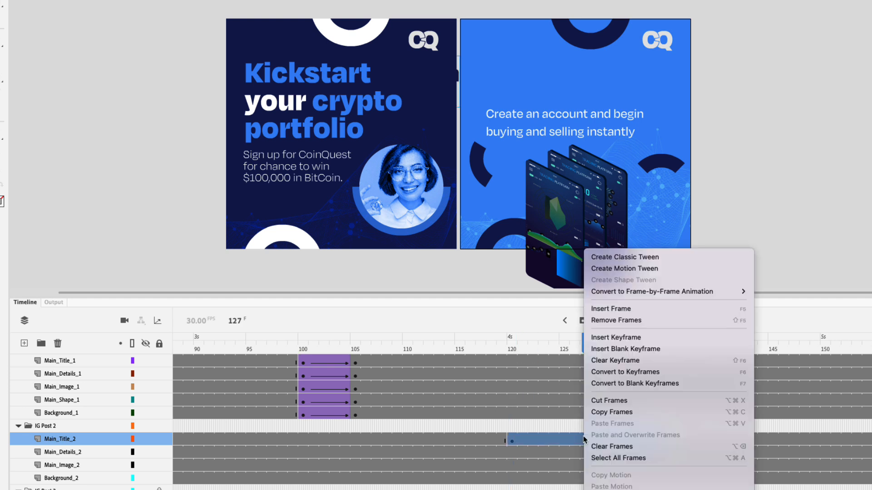
{"action": "left_click", "coordinate": [623, 259]}
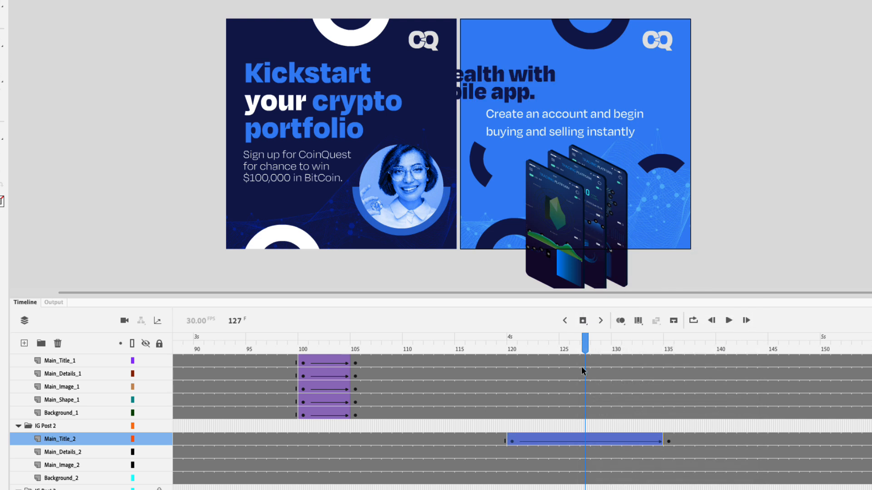
{"action": "left_click_drag", "start_coordinate": [585, 343], "coordinate": [534, 351]}
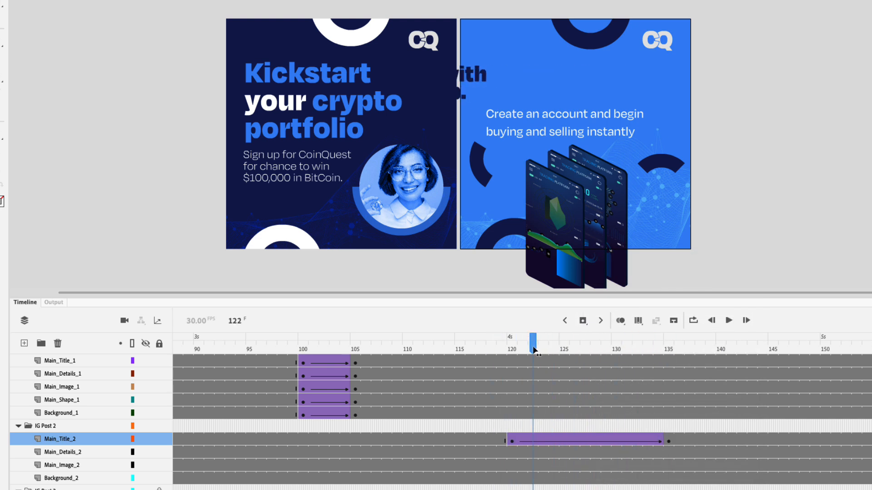
Delete the title from frames 1 to 119 of the Main_Title_2 layer
{"action": "scroll", "coordinate": [522, 409], "scroll_direction": "left", "scroll_amount": 15}
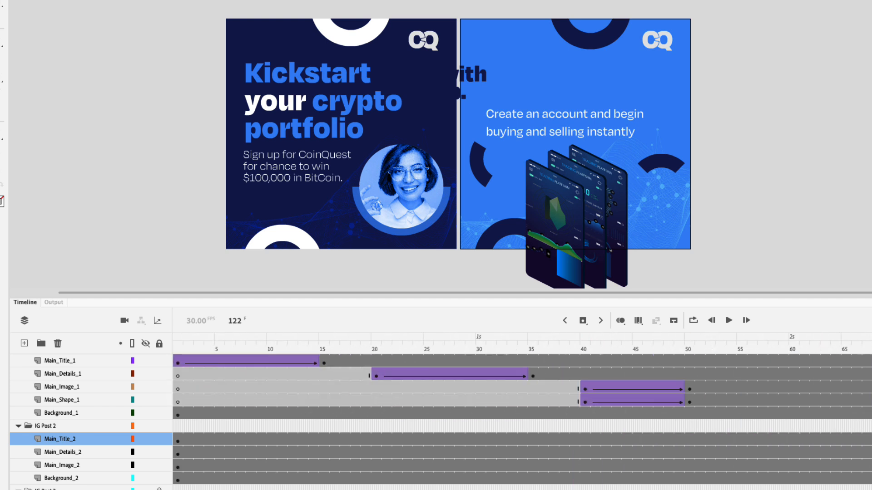
{"action": "left_click", "coordinate": [178, 441]}
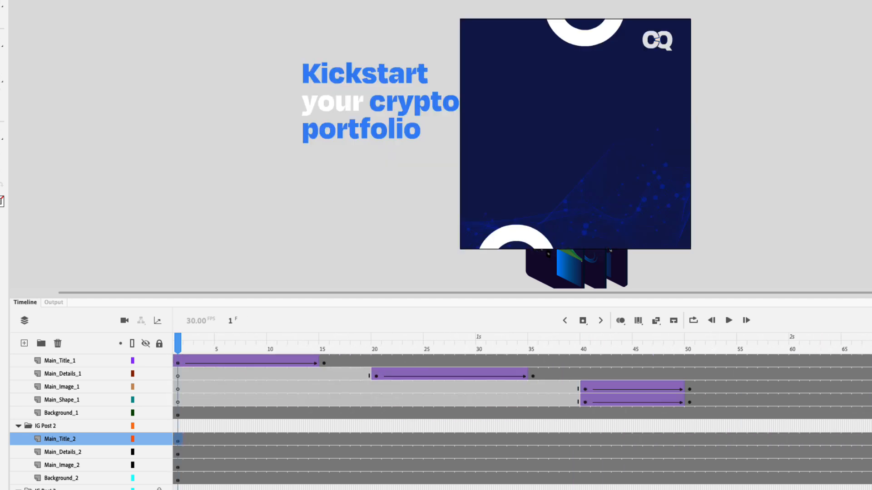
{"action": "scroll", "coordinate": [522, 409], "scroll_direction": "right", "scroll_amount": 15}
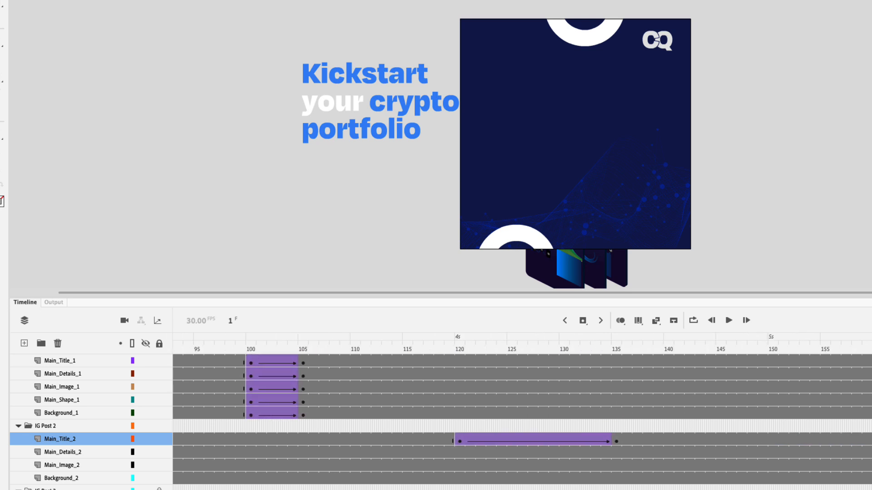
{"action": "left_click", "coordinate": [439, 441]}
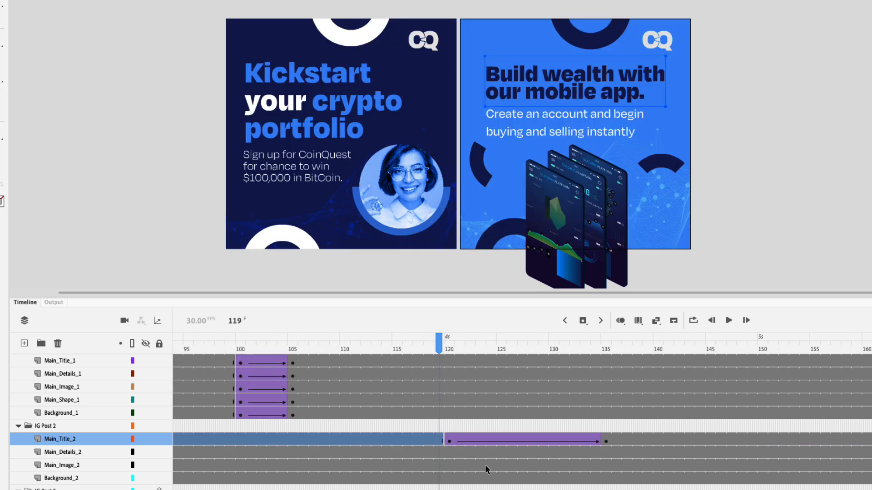
{"action": "key", "text": "Delete"}
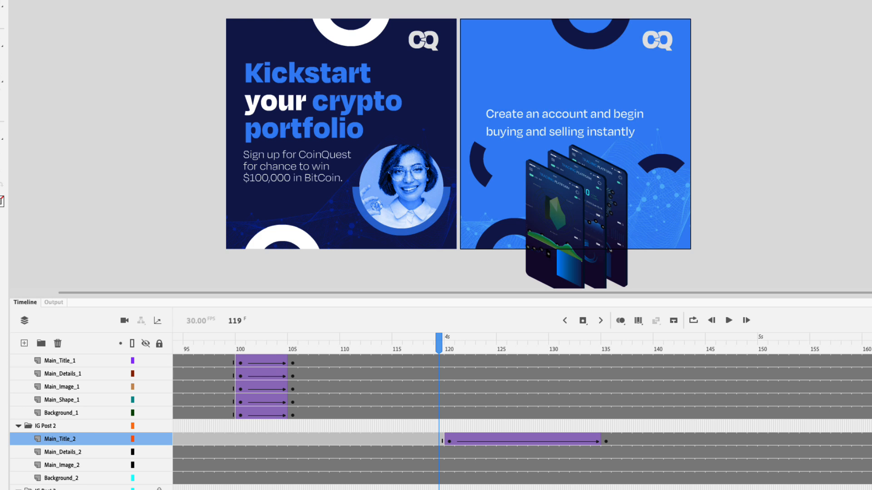
Insert keyframes at frames 140 and 155 on the Main_Details_2 layer
{"action": "left_click_drag", "start_coordinate": [443, 352], "coordinate": [659, 348]}
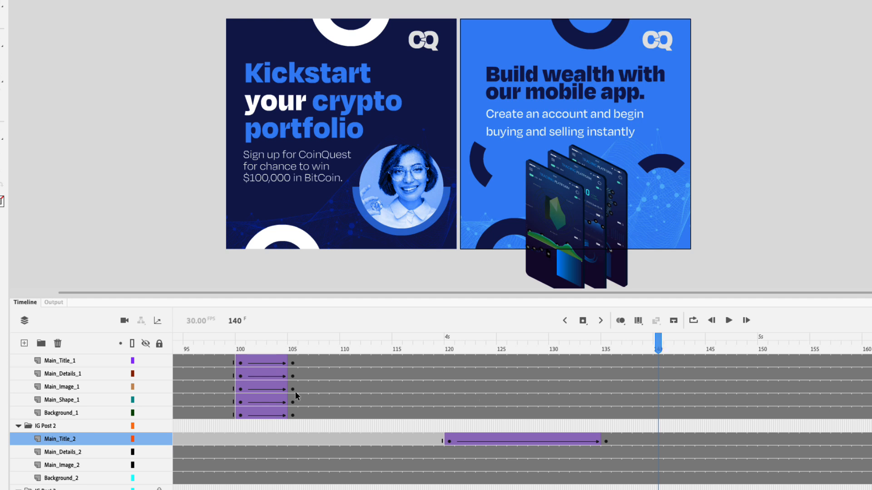
{"action": "left_click", "coordinate": [71, 456]}
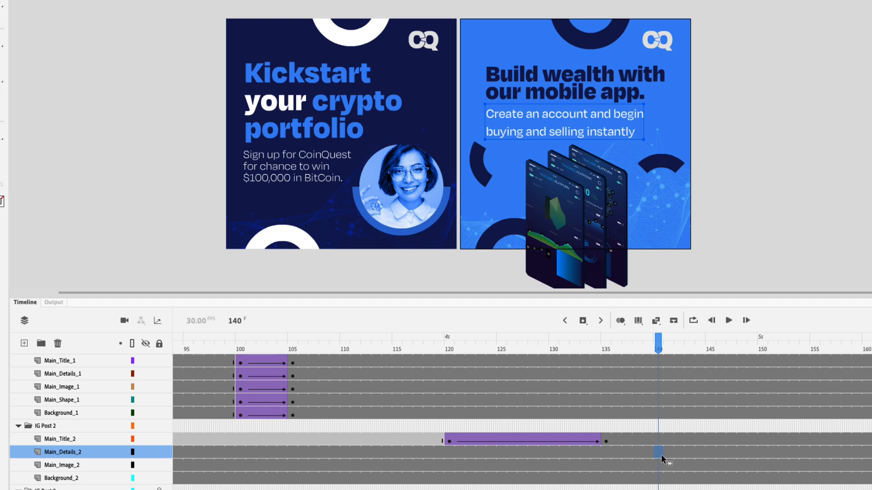
{"action": "left_click_drag", "start_coordinate": [659, 351], "coordinate": [813, 341]}
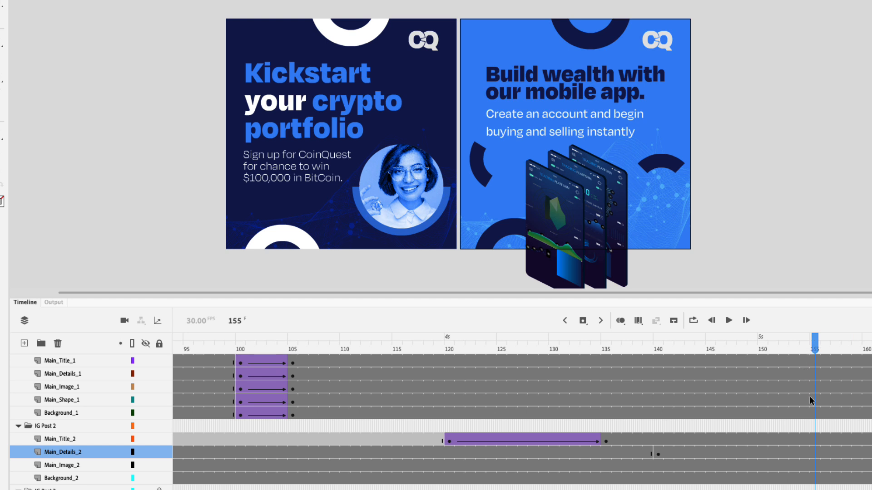
{"action": "left_click", "coordinate": [811, 454]}
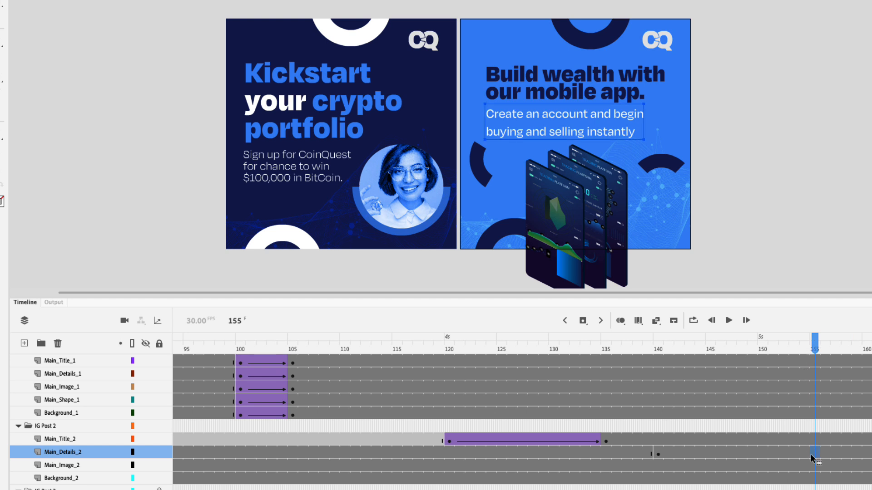
{"action": "key", "text": "F6"}
Convert the second post's details text at frame 140 to a graphic symbol named Main Details 2 and move it off the stage's left side
{"action": "left_click_drag", "start_coordinate": [813, 357], "coordinate": [658, 355]}
{"action": "left_click", "coordinate": [658, 453]}
{"action": "mouse_move", "coordinate": [574, 128]}
{"action": "left_mouse_down"}
{"action": "mouse_move", "coordinate": [549, 128]}
{"action": "mouse_move", "coordinate": [575, 128]}
{"action": "left_mouse_up"}
{"action": "right_click", "coordinate": [577, 129]}
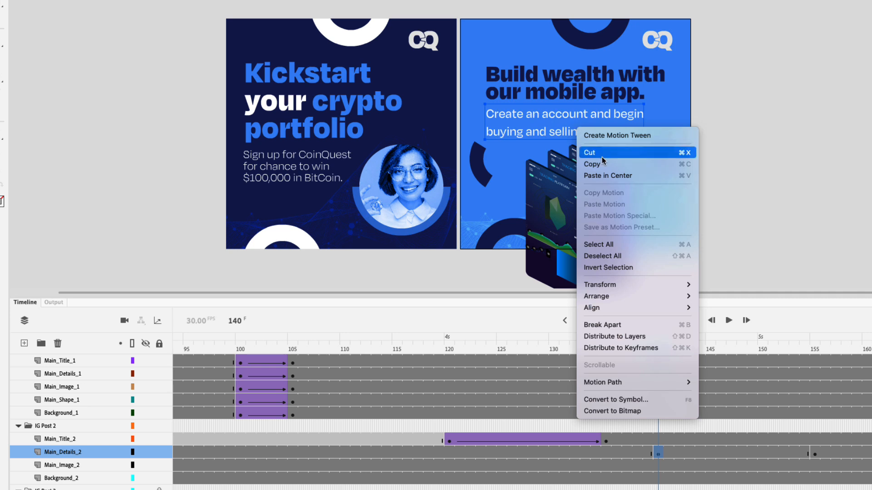
{"action": "left_click", "coordinate": [631, 411]}
{"action": "type", "text": "Main Details 2"}
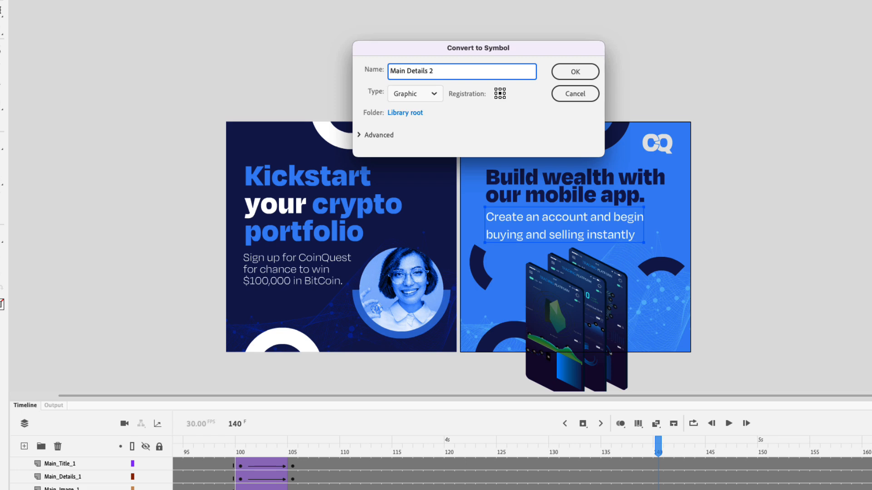
{"action": "key", "text": "Return"}
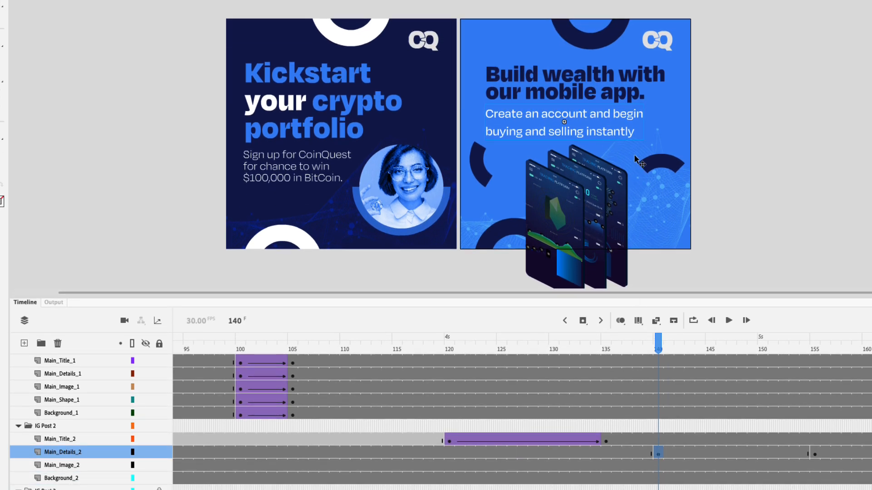
{"action": "left_click_drag", "start_coordinate": [627, 139], "coordinate": [440, 130]}
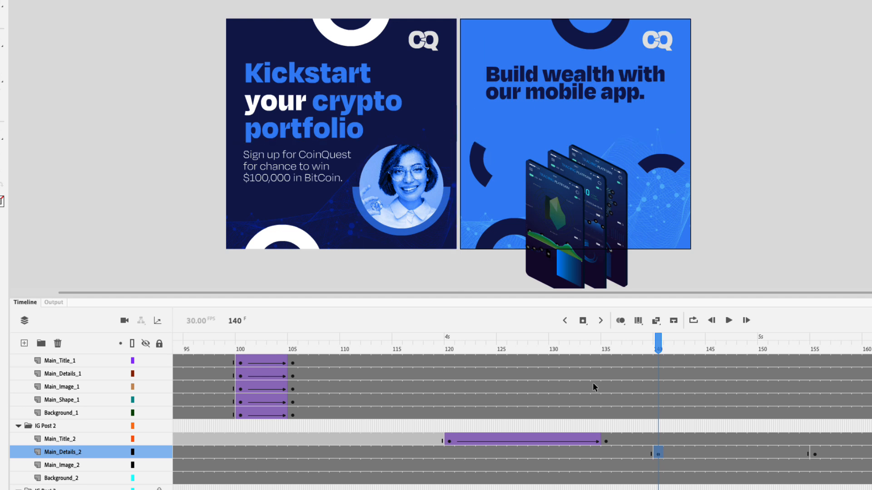
Create a classic tween between frames 140 and 155 on the Main_Details_2 layer
{"action": "mouse_move", "coordinate": [657, 352]}
{"action": "left_mouse_down"}
{"action": "mouse_move", "coordinate": [811, 355]}
{"action": "mouse_move", "coordinate": [668, 356]}
{"action": "left_mouse_up"}
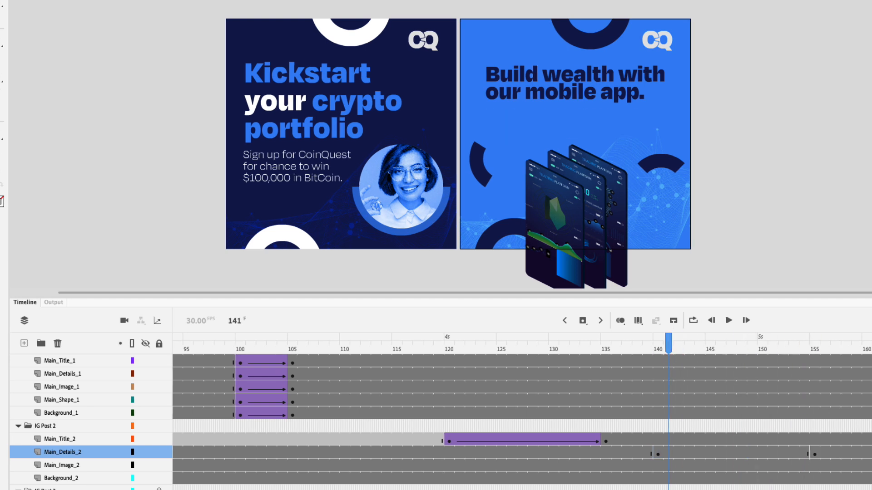
{"action": "left_click", "coordinate": [743, 452]}
{"action": "right_click", "coordinate": [667, 454]}
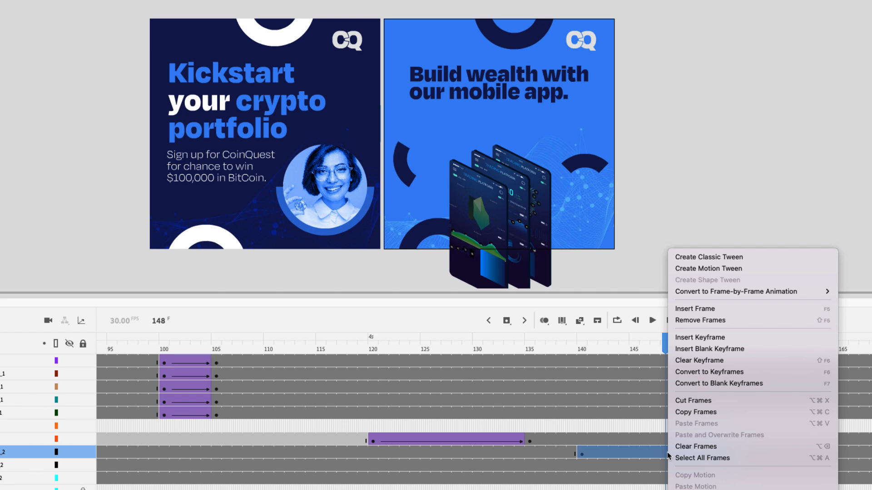
{"action": "left_click", "coordinate": [703, 258]}
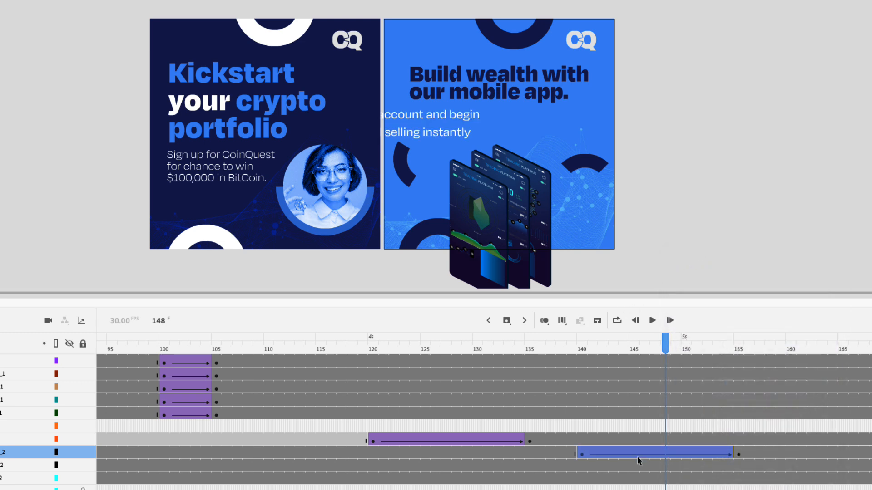
Delete the details text from frames 1 to 139 of the Main_Details_2 layer
{"action": "left_click_drag", "start_coordinate": [664, 346], "coordinate": [707, 353]}
{"action": "left_click_drag", "start_coordinate": [801, 355], "coordinate": [819, 363]}
{"action": "scroll", "coordinate": [754, 445], "scroll_direction": "left", "scroll_amount": 3}
{"action": "left_click", "coordinate": [772, 452]}
{"action": "left_click_drag", "start_coordinate": [772, 453], "coordinate": [769, 452]}
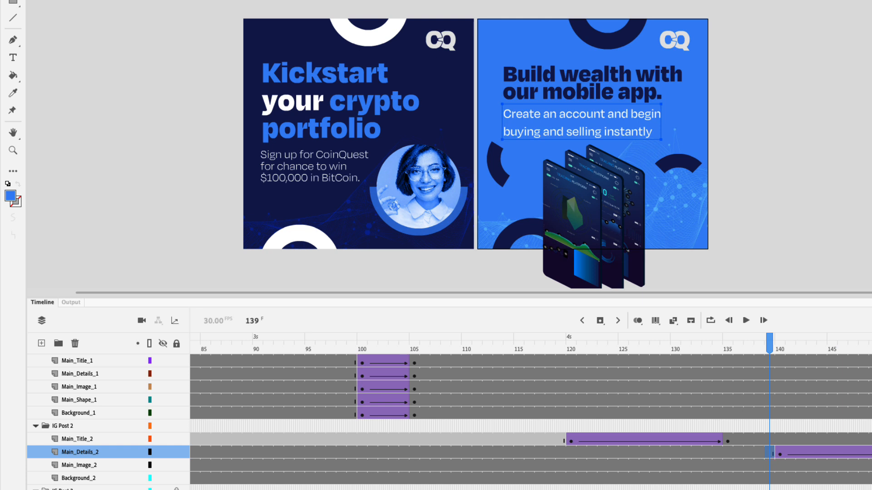
{"action": "scroll", "coordinate": [527, 417], "scroll_direction": "left", "scroll_amount": 20}
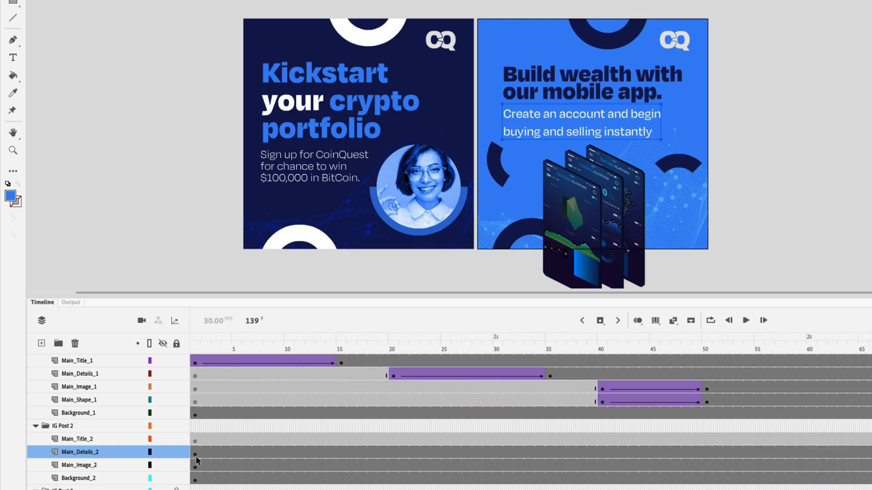
{"action": "left_click", "coordinate": [195, 453]}
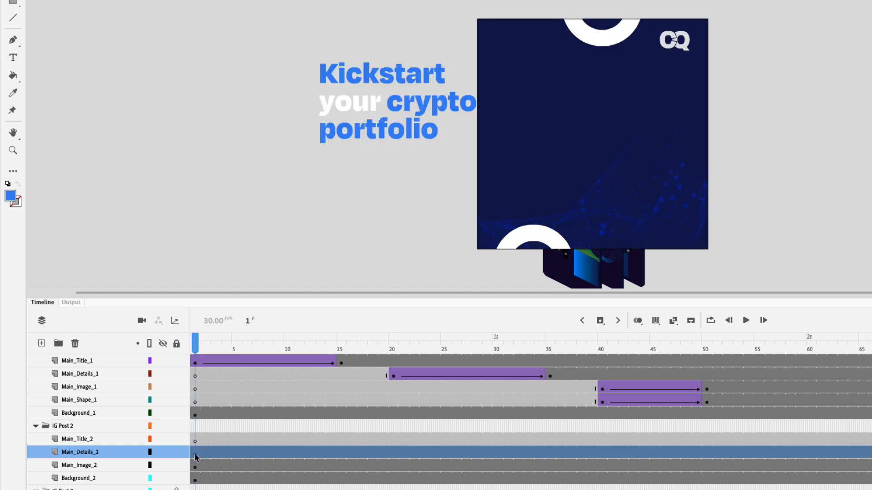
{"action": "left_click", "coordinate": [195, 455]}
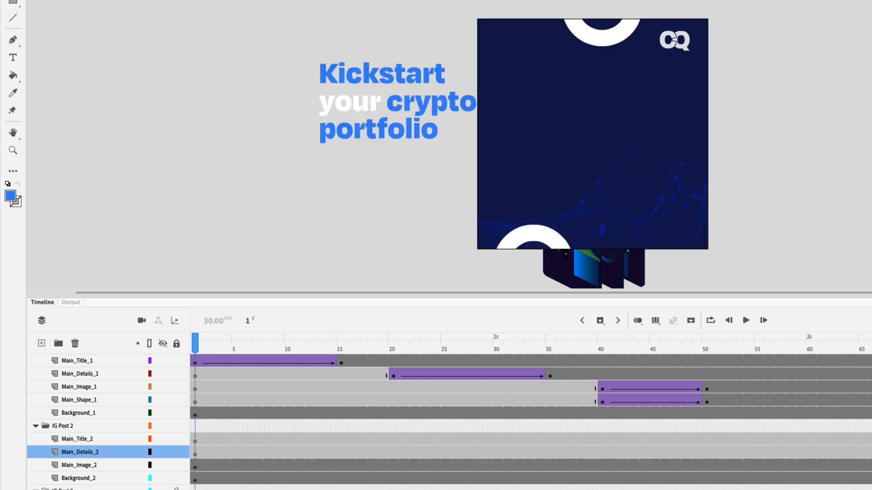
Insert keyframes at frames 160 and 175 on the Main_Image_2 layer
{"action": "scroll", "coordinate": [527, 418], "scroll_direction": "right", "scroll_amount": 20}
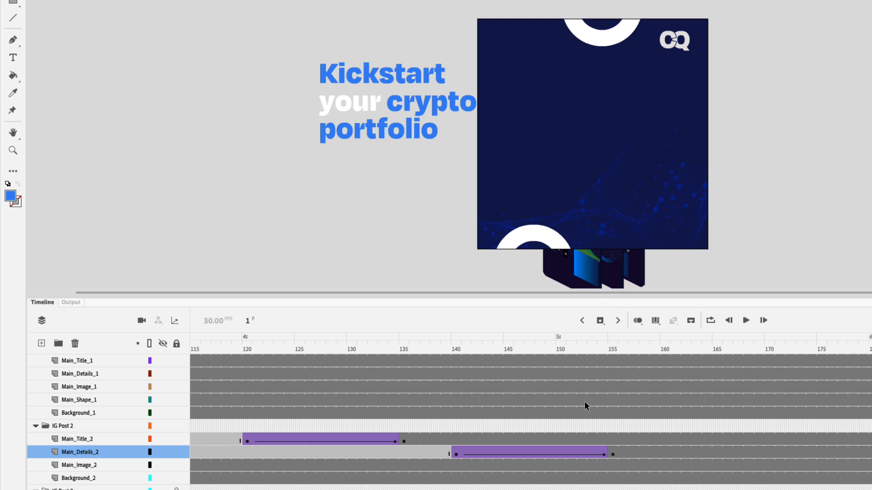
{"action": "left_click", "coordinate": [77, 465]}
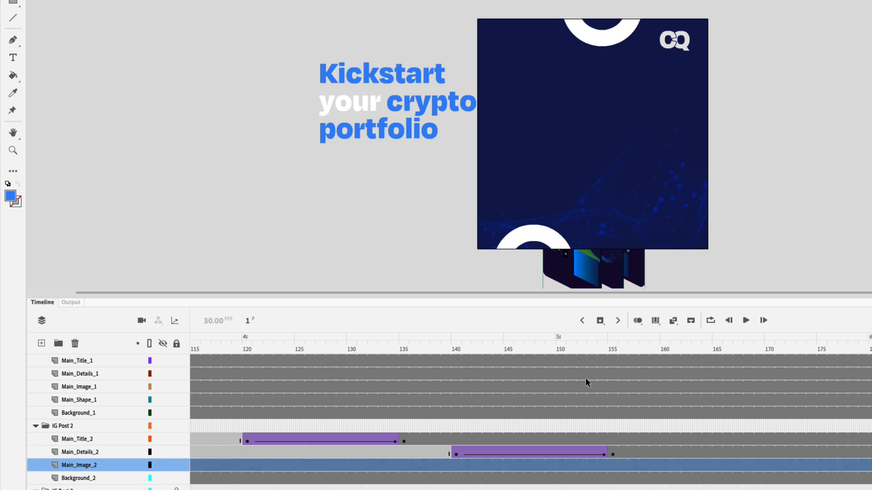
{"action": "left_click", "coordinate": [665, 346]}
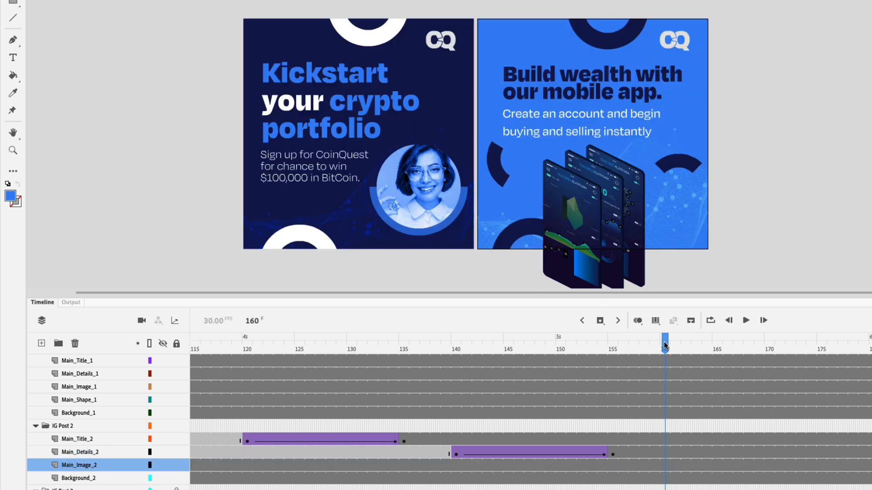
{"action": "left_click_drag", "start_coordinate": [663, 342], "coordinate": [660, 341]}
{"action": "left_click", "coordinate": [664, 468]}
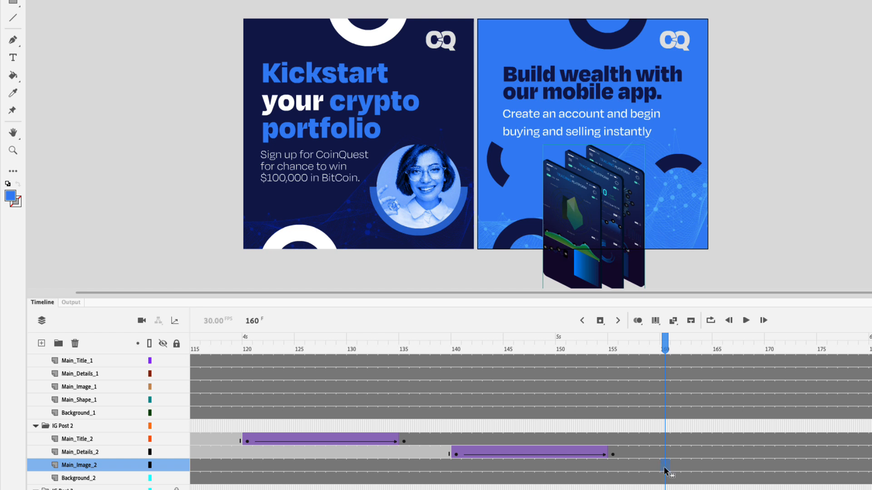
{"action": "key", "text": "F6"}
{"action": "left_click_drag", "start_coordinate": [665, 350], "coordinate": [817, 337]}
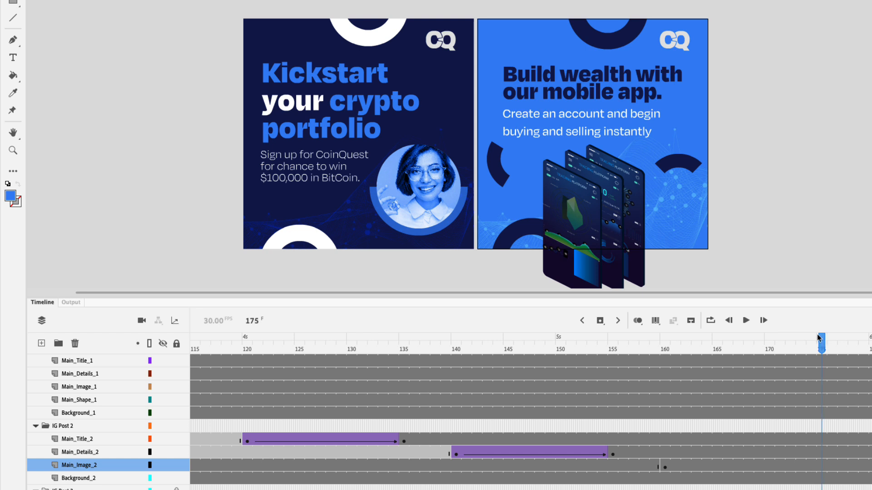
{"action": "left_click", "coordinate": [822, 465]}
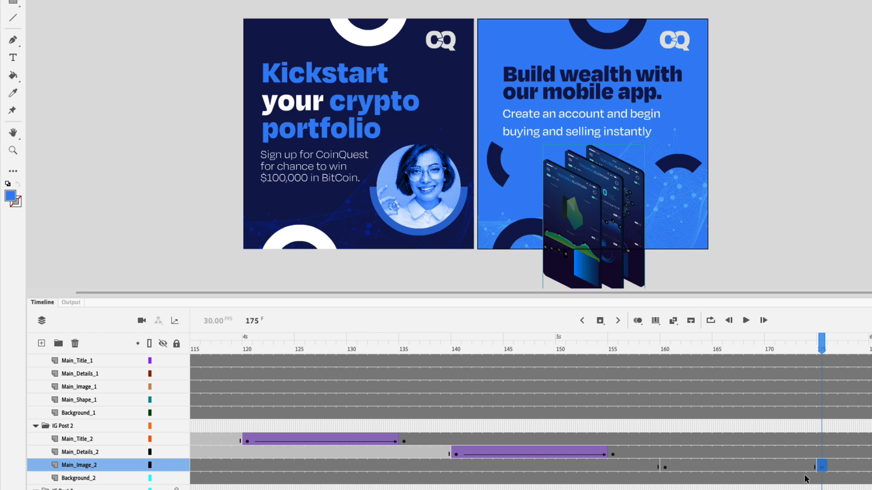
Convert the second post's phone image at frame 160 to a graphic symbol named Main Image 3 and move it below the stage
{"action": "left_click", "coordinate": [664, 467]}
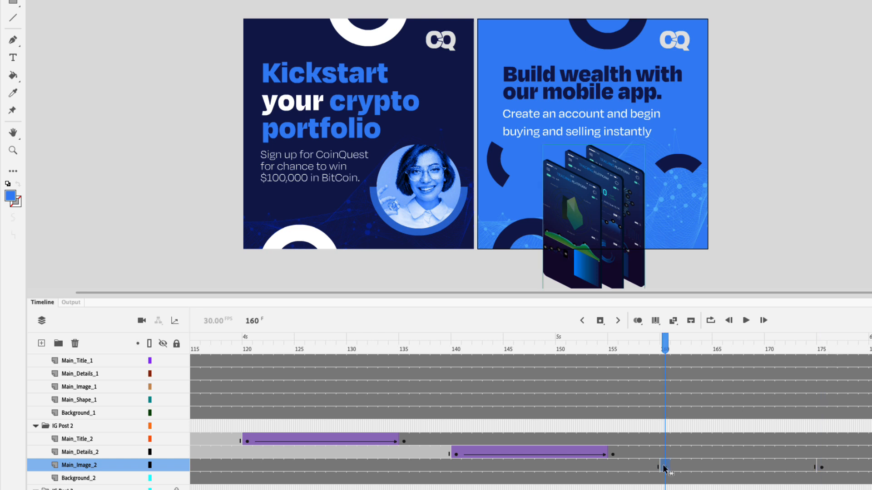
{"action": "right_click", "coordinate": [614, 220]}
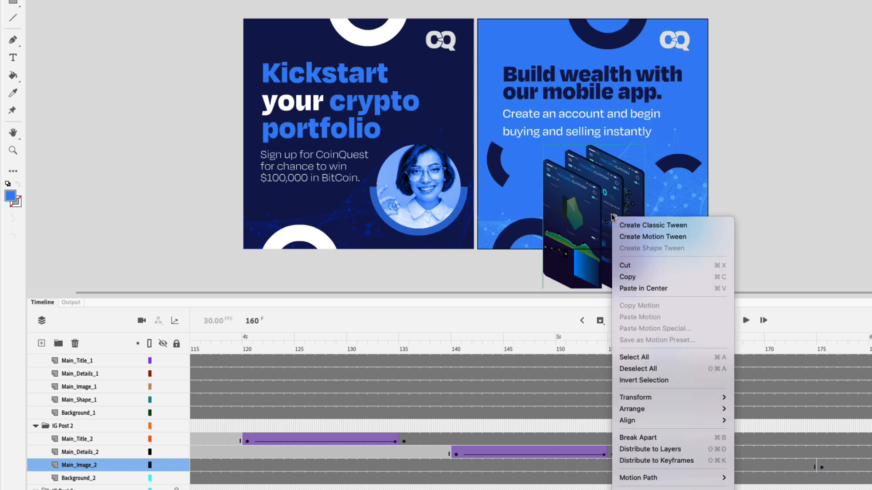
{"action": "left_click", "coordinate": [645, 489]}
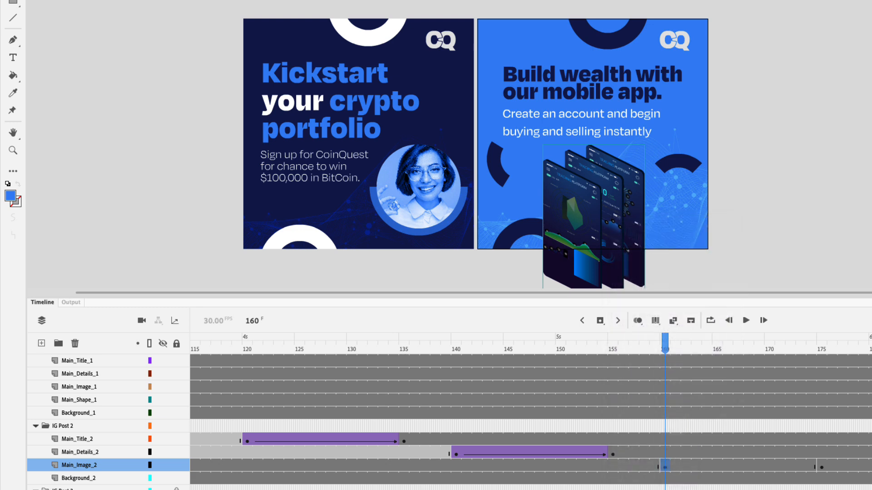
{"action": "type", "text": "Main"}
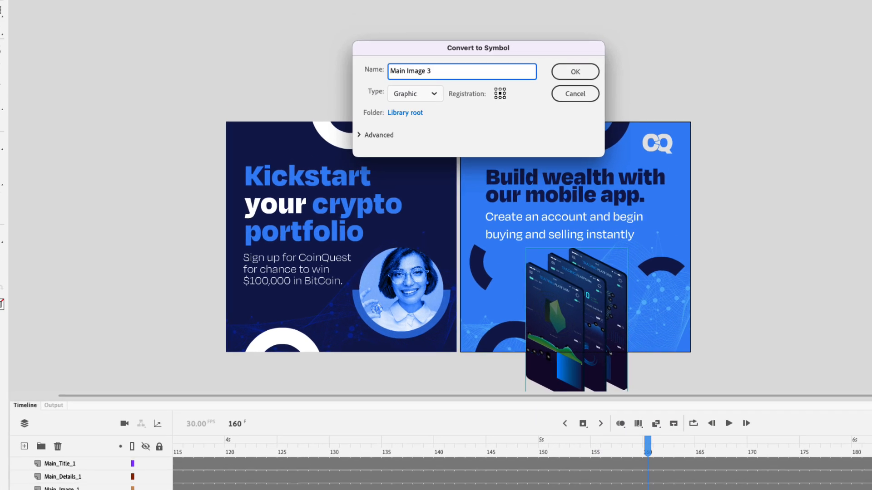
{"action": "type", "text": " Image 1"}
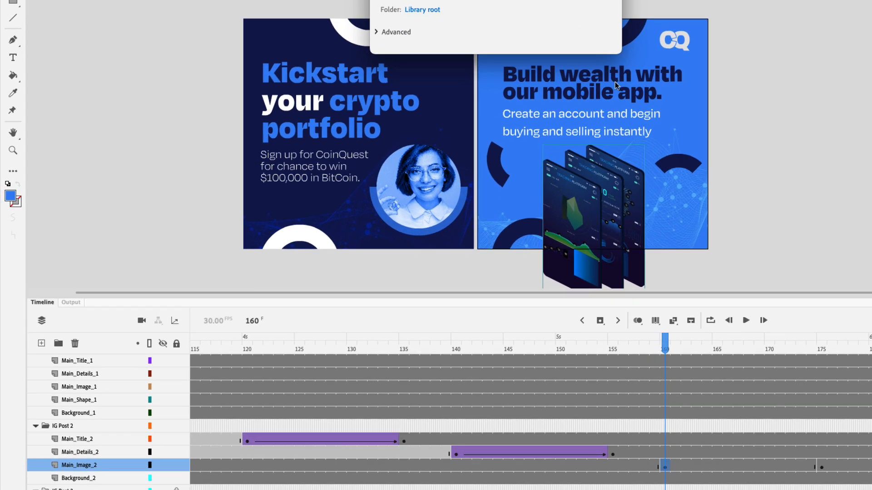
{"action": "key", "text": "Return"}
{"action": "left_click_drag", "start_coordinate": [631, 202], "coordinate": [625, 295]}
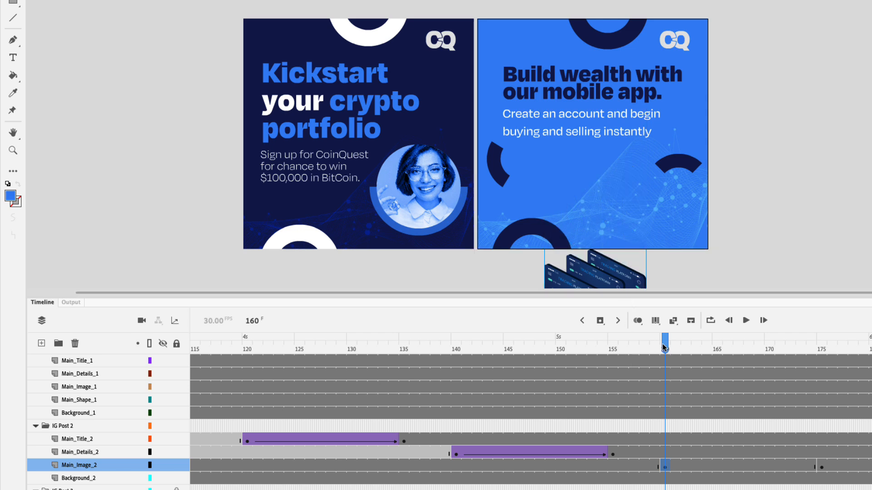
Create a classic tween between frames 160 and 175 on the Main_Image_2 layer and preview the motion
{"action": "left_click", "coordinate": [716, 465]}
{"action": "right_click", "coordinate": [716, 465]}
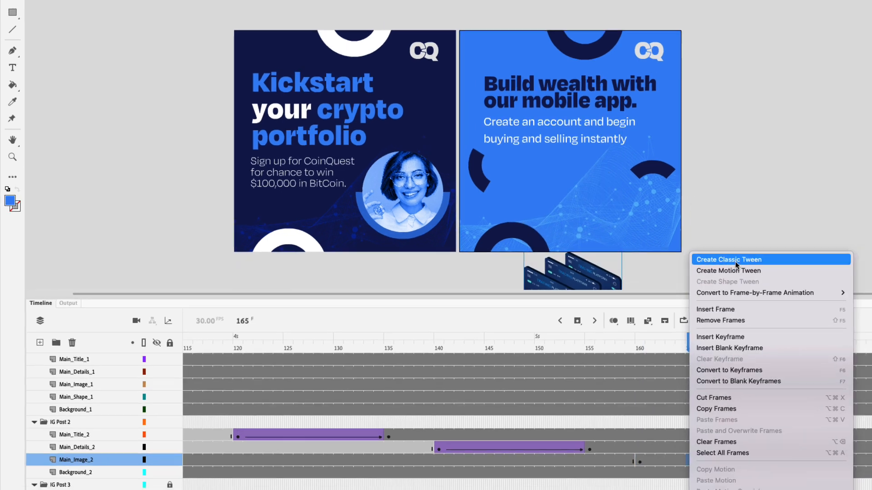
{"action": "left_click", "coordinate": [735, 262]}
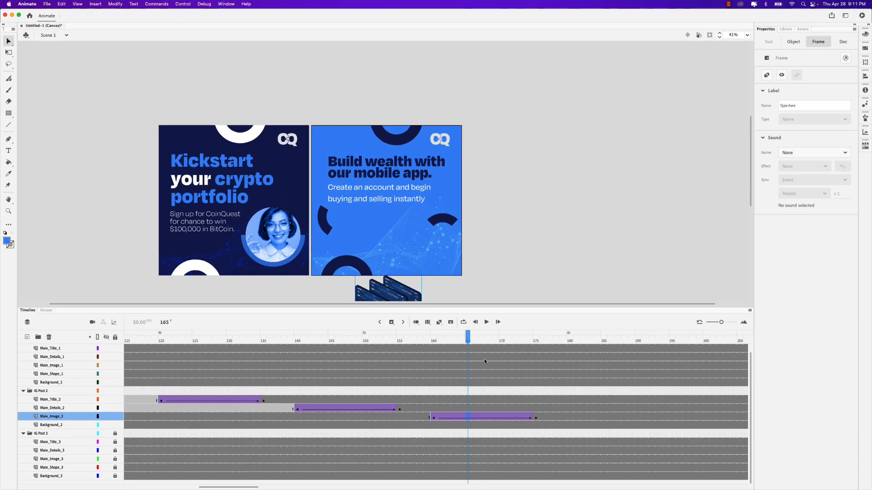
{"action": "left_click_drag", "start_coordinate": [436, 343], "coordinate": [502, 349]}
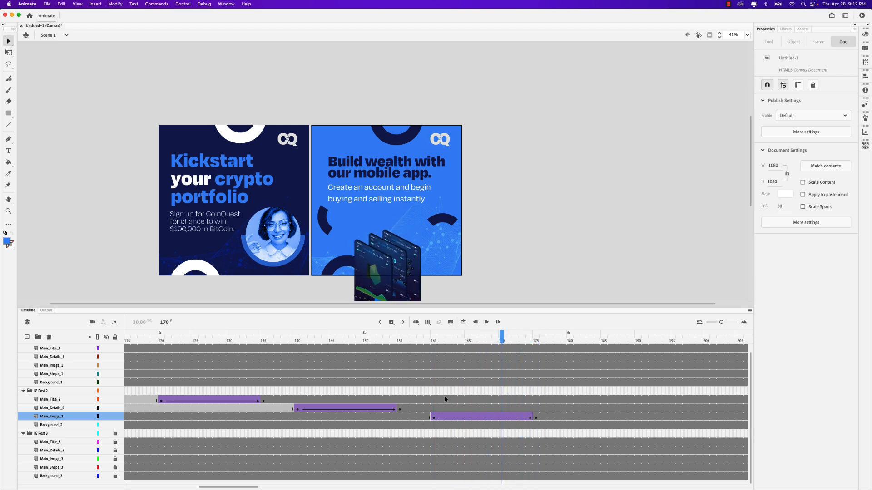
Delete the phone image from frames 1 to 159 of the Main_Image_2 layer
{"action": "left_click", "coordinate": [428, 419]}
{"action": "left_click_drag", "start_coordinate": [227, 486], "coordinate": [152, 487]}
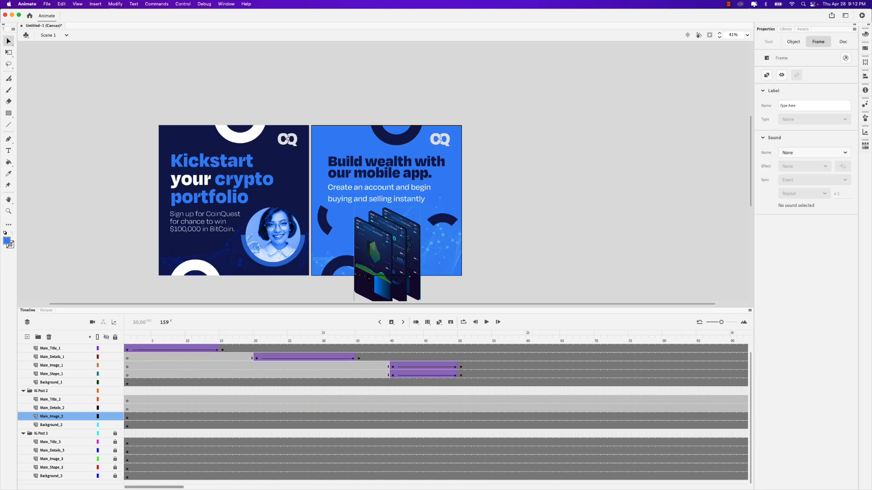
{"action": "left_click", "coordinate": [130, 418]}
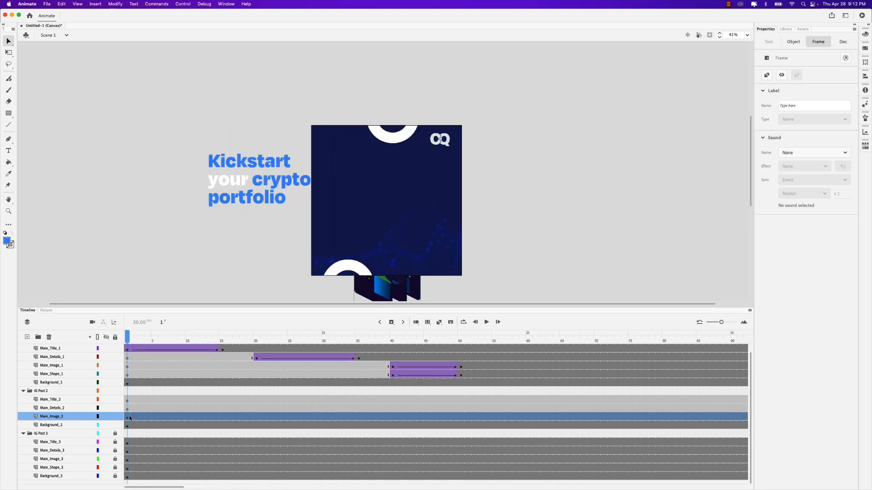
{"action": "key", "text": "BackSpace"}
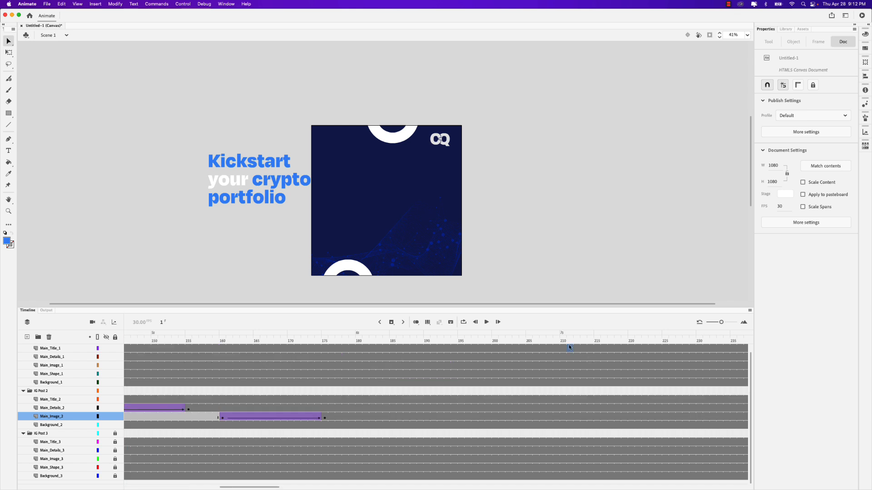
Insert keyframes at frames 210 and 215 on all four layers of the IG Post 2 folder
{"action": "left_click", "coordinate": [569, 347]}
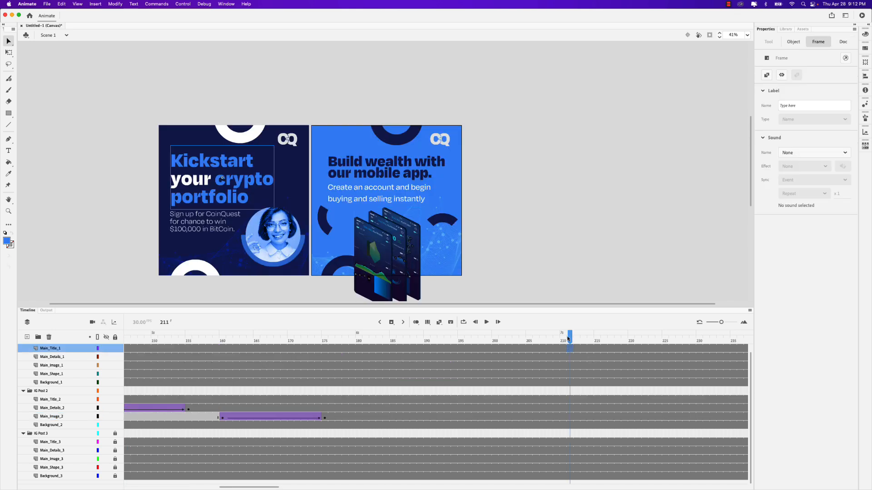
{"action": "left_click_drag", "start_coordinate": [569, 340], "coordinate": [561, 344]}
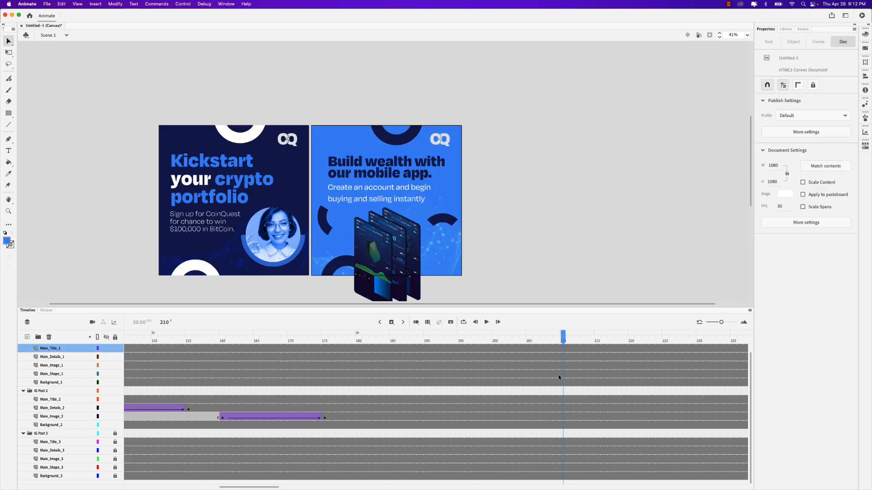
{"action": "left_click", "coordinate": [562, 399]}
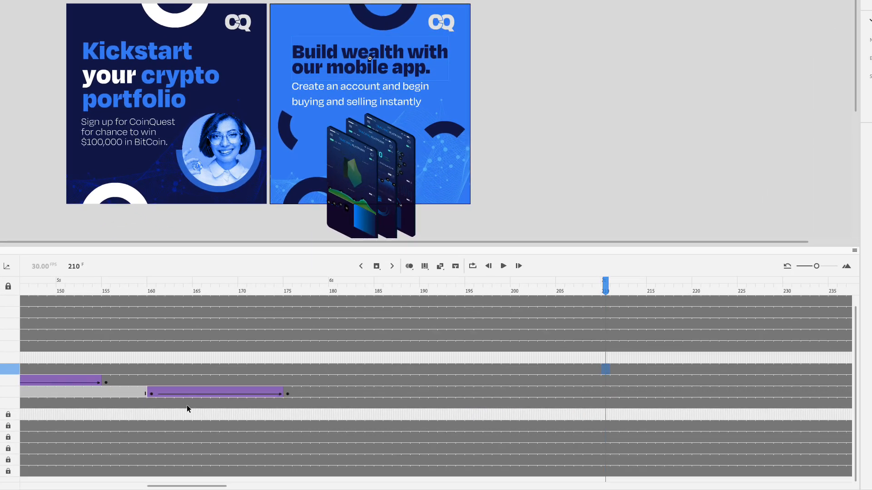
{"action": "left_click", "coordinate": [606, 403], "text": "shift"}
{"action": "key", "text": "F6"}
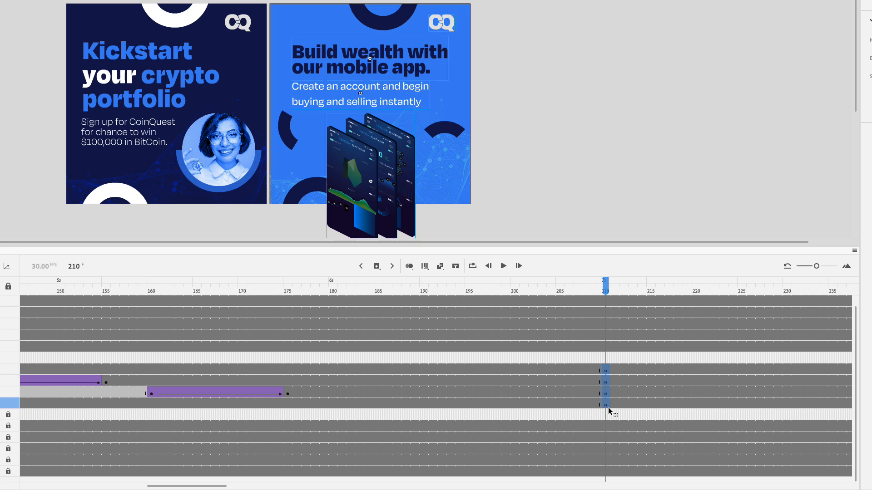
{"action": "left_click_drag", "start_coordinate": [626, 294], "coordinate": [648, 293]}
{"action": "left_click_drag", "start_coordinate": [649, 368], "coordinate": [650, 404]}
{"action": "key", "text": "F6"}
Select all four IG Post 2 layers at frame 215 and move the whole second post off the stage's right side
{"action": "left_click", "coordinate": [605, 371]}
{"action": "left_click", "coordinate": [652, 371]}
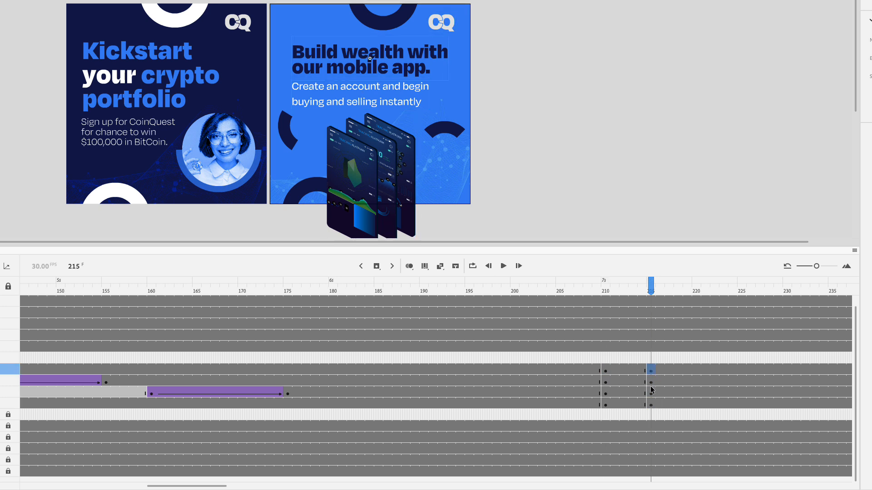
{"action": "left_click", "coordinate": [651, 405], "text": "shift"}
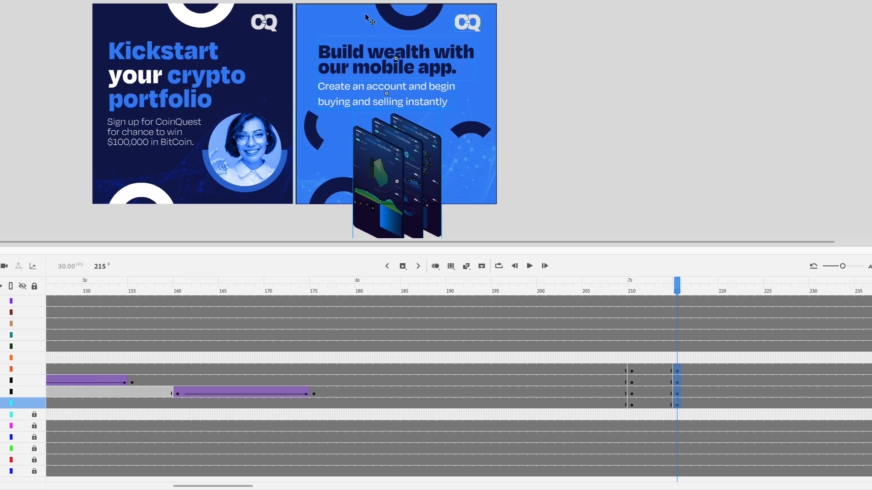
{"action": "left_click_drag", "start_coordinate": [303, 0], "coordinate": [484, 211]}
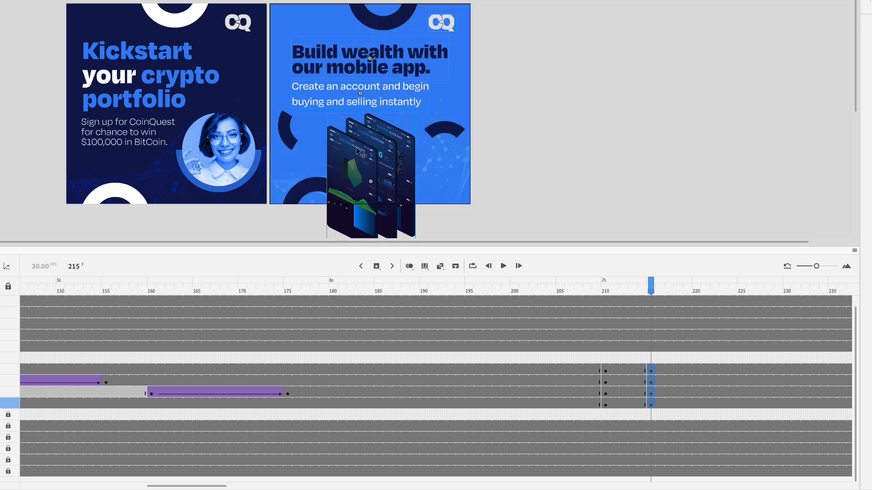
{"action": "left_click_drag", "start_coordinate": [351, 151], "coordinate": [558, 151]}
Create classic tweens between frames 210 and 215 on all four IG Post 2 layers
{"action": "left_click_drag", "start_coordinate": [651, 289], "coordinate": [627, 294]}
{"action": "left_click", "coordinate": [633, 371]}
{"action": "scroll", "coordinate": [575, 371], "scroll_direction": "right", "scroll_amount": 1}
{"action": "left_click", "coordinate": [578, 369]}
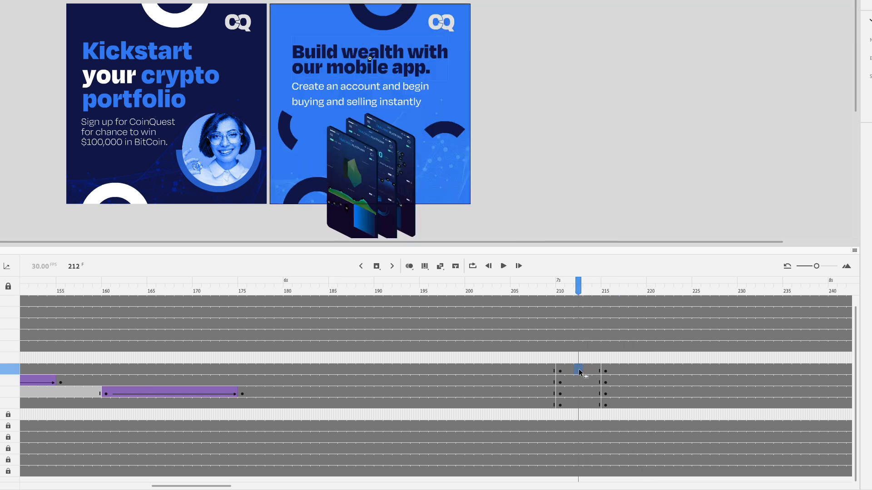
{"action": "left_click", "coordinate": [580, 404], "text": "shift"}
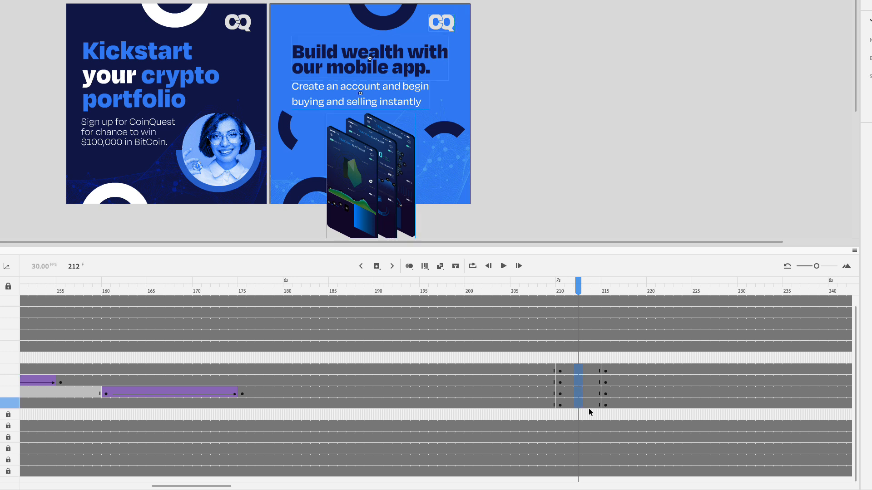
{"action": "right_click", "coordinate": [578, 373]}
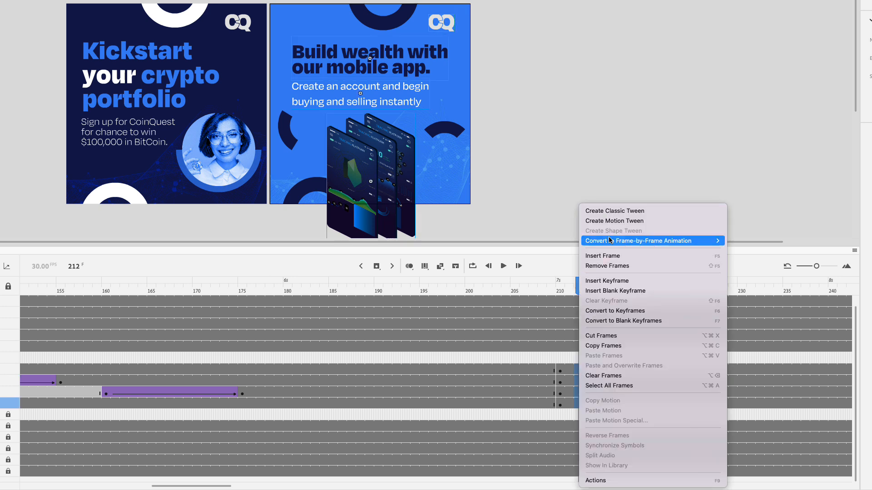
{"action": "left_click", "coordinate": [613, 212]}
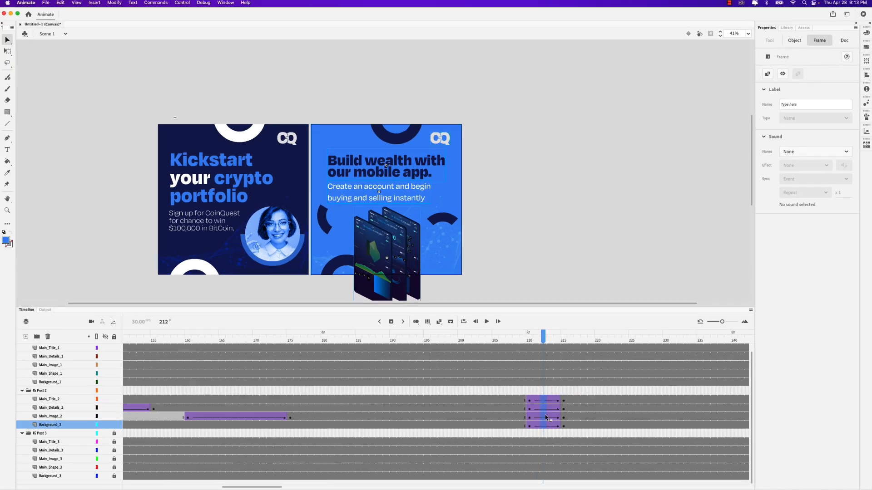
Play the animation from about frame 180 to preview the second post sliding off the stage
{"action": "left_click_drag", "start_coordinate": [542, 342], "coordinate": [328, 336]}
{"action": "key", "text": "Return"}
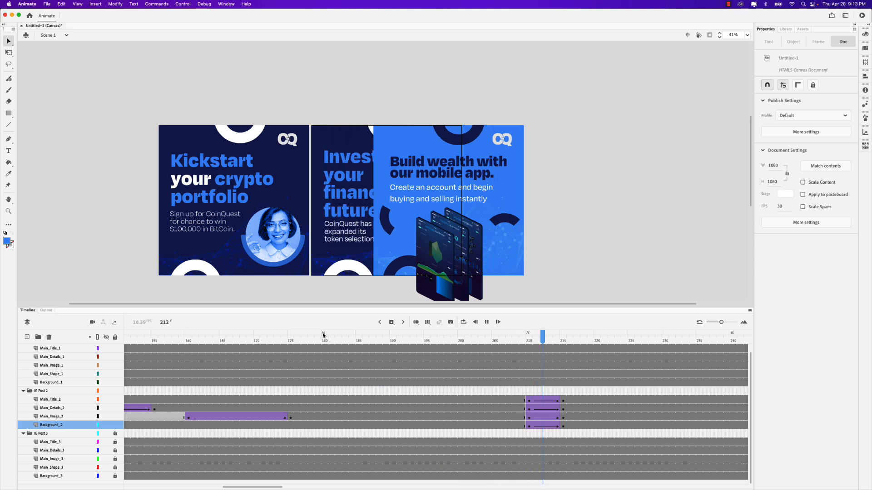
{"action": "key", "text": "Return"}
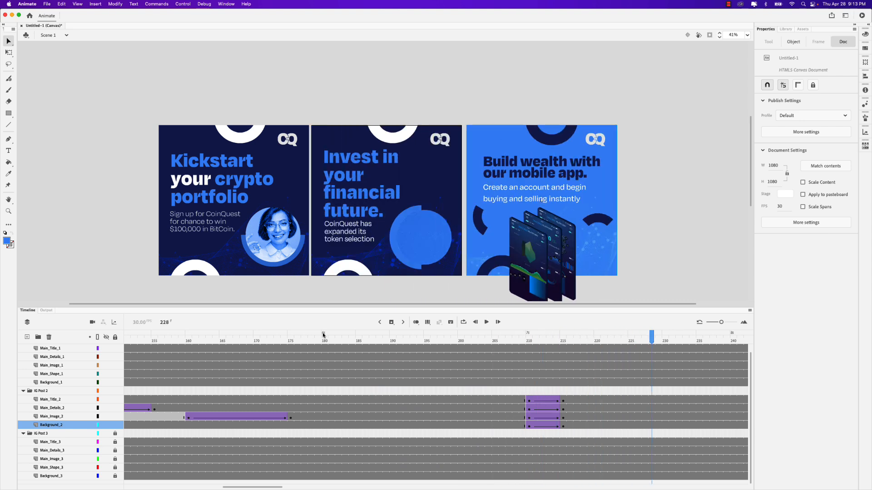
Replay the animation from about frame 183 to check the second post's exit
{"action": "left_click", "coordinate": [348, 330]}
{"action": "key", "text": "Return"}
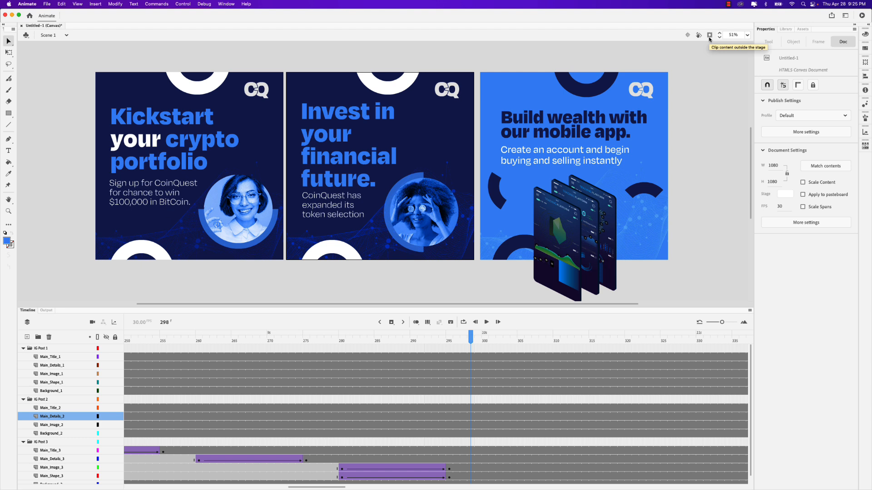
Clip the content outside the stage and play the whole animation from frame 1
{"action": "left_click", "coordinate": [710, 36]}
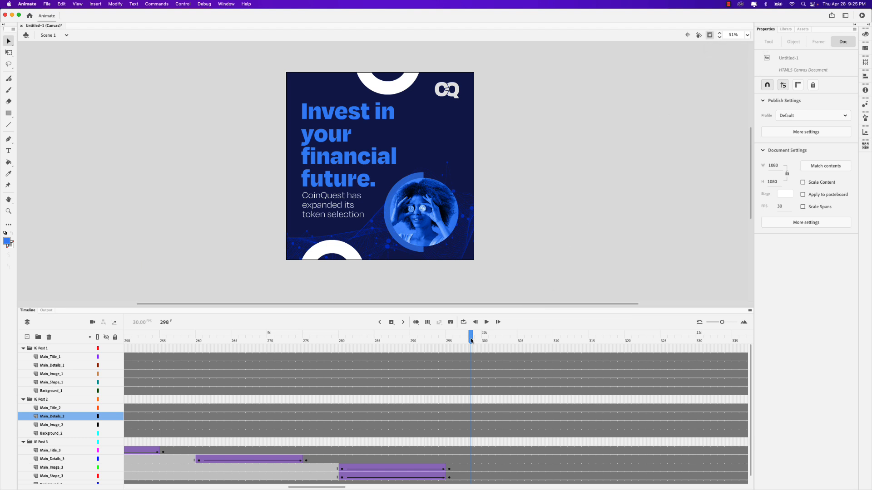
{"action": "left_click_drag", "start_coordinate": [473, 341], "coordinate": [95, 350]}
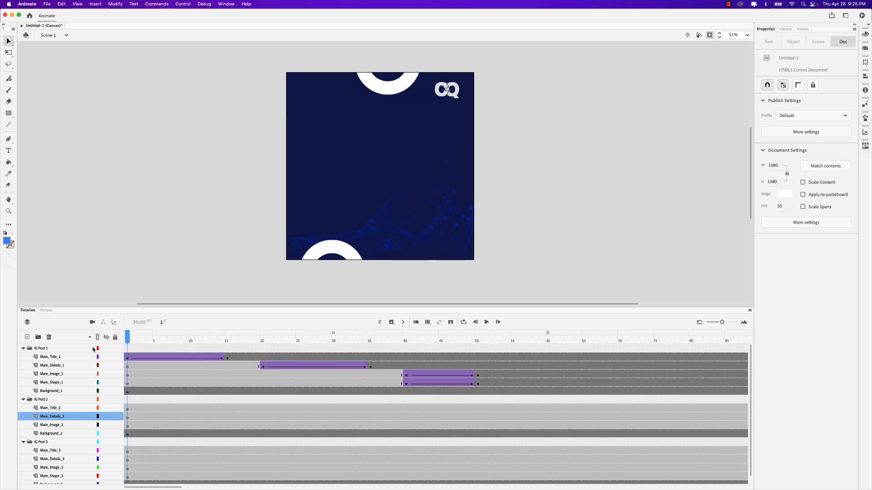
{"action": "key", "text": "Return"}
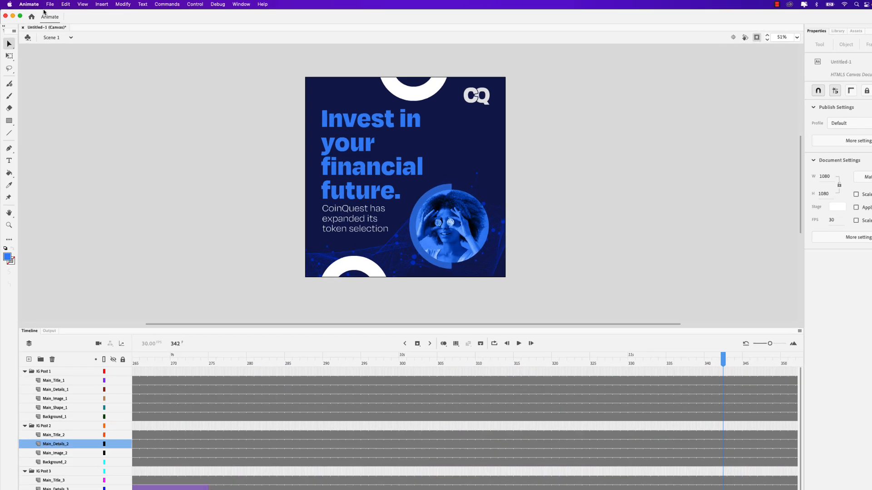
Export the entire movie as an H.264 video at 1080 × 1080 px with the Default (AME) preset, rendering immediately in Media Encoder
{"action": "left_click", "coordinate": [47, 4]}
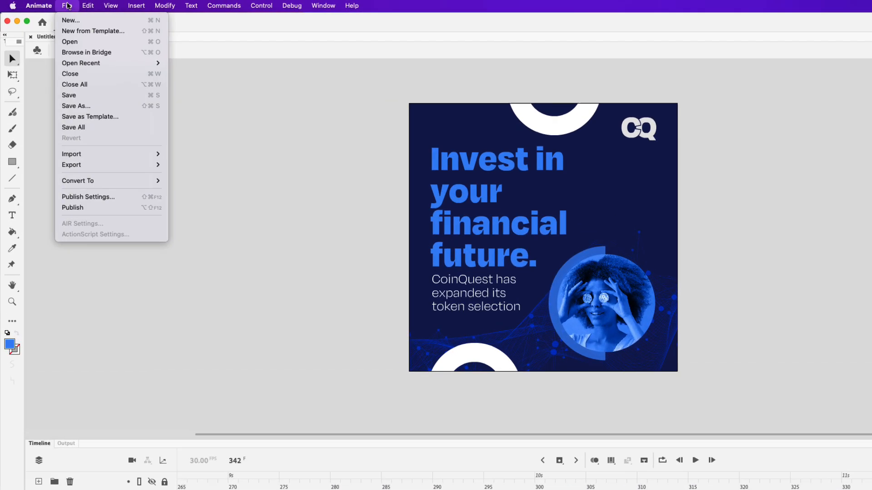
{"action": "mouse_move", "coordinate": [150, 167]}
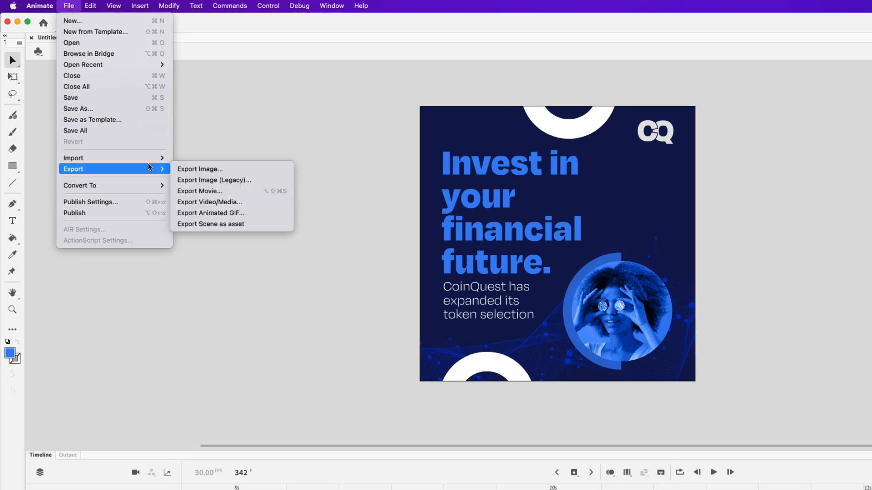
{"action": "left_click", "coordinate": [230, 203]}
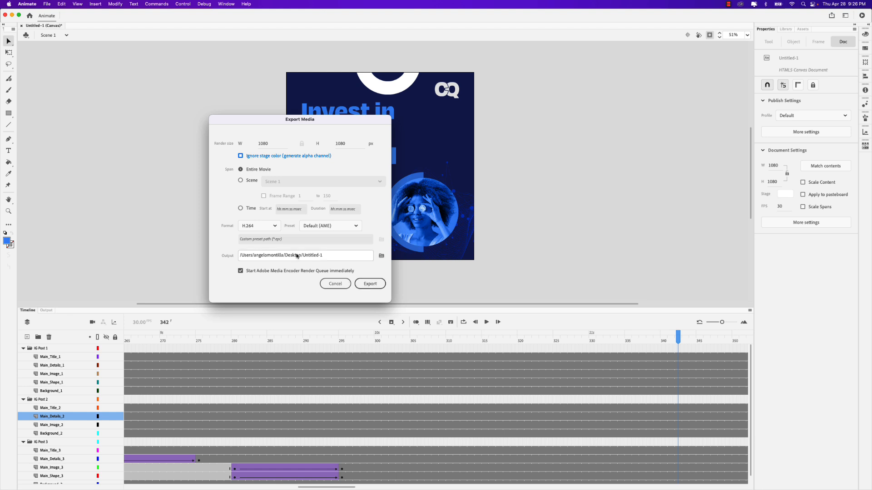
{"action": "left_click", "coordinate": [363, 284]}
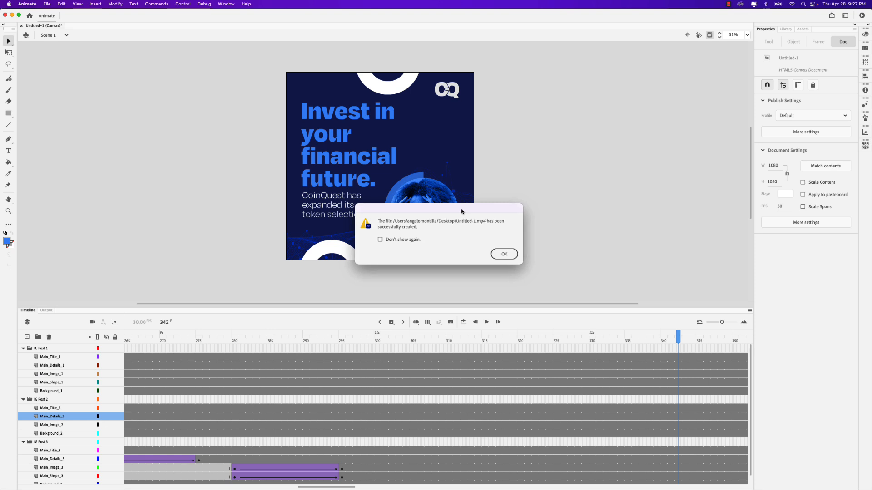
{"action": "left_click", "coordinate": [491, 255]}
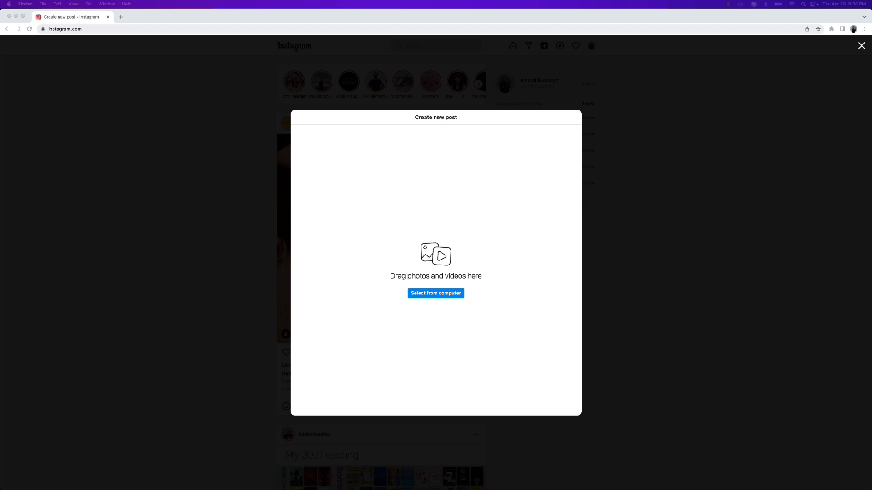
In Instagram in Chrome, add the exported video to a new post, choose the "Kickstart your crypto portfolio" frame as cover, and continue to the caption
{"action": "left_click_drag", "start_coordinate": [80, 155], "coordinate": [447, 217]}
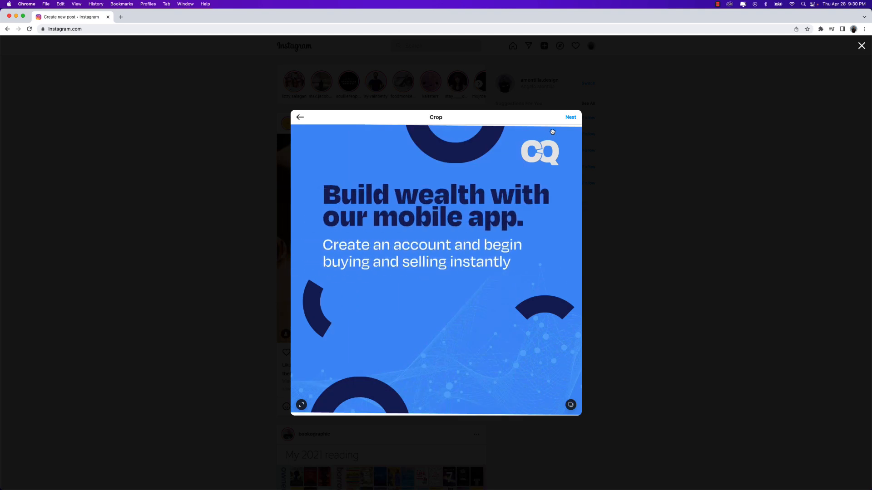
{"action": "left_click", "coordinate": [570, 118]}
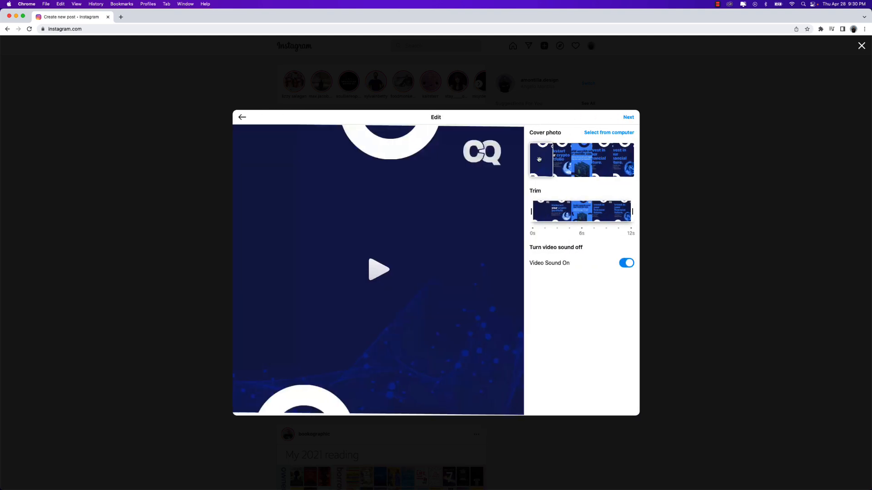
{"action": "left_click_drag", "start_coordinate": [541, 169], "coordinate": [563, 173]}
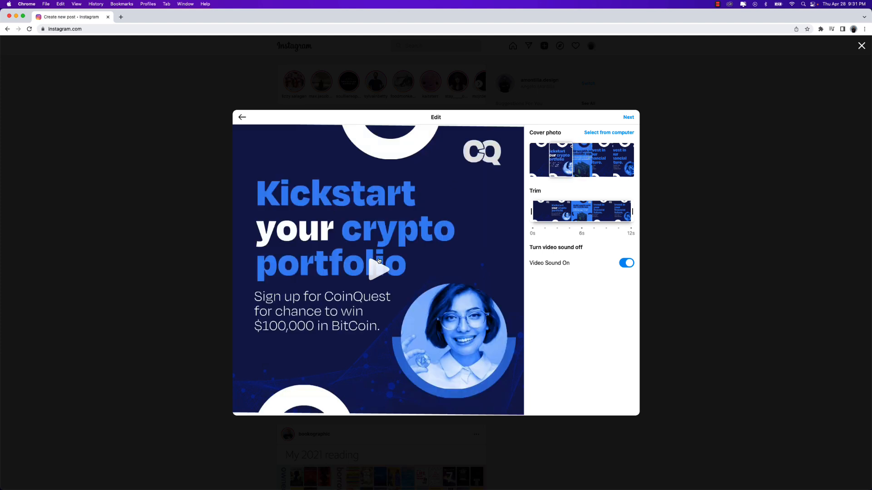
{"action": "left_click", "coordinate": [628, 117]}
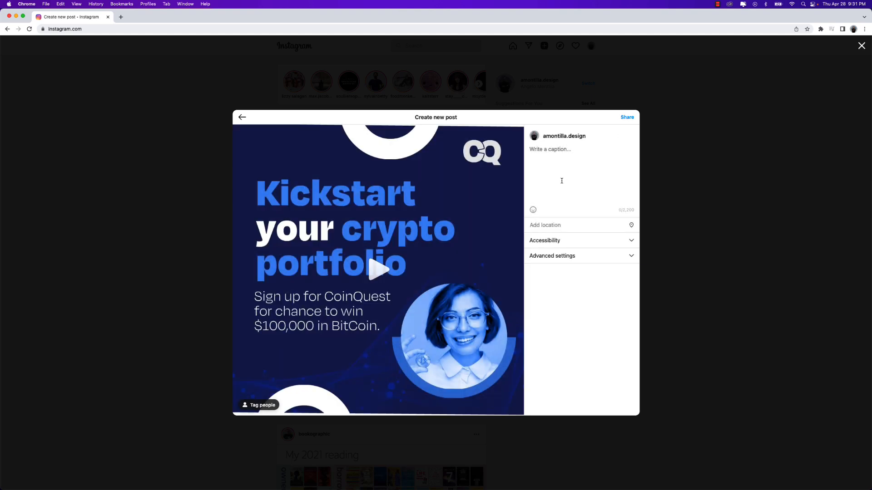